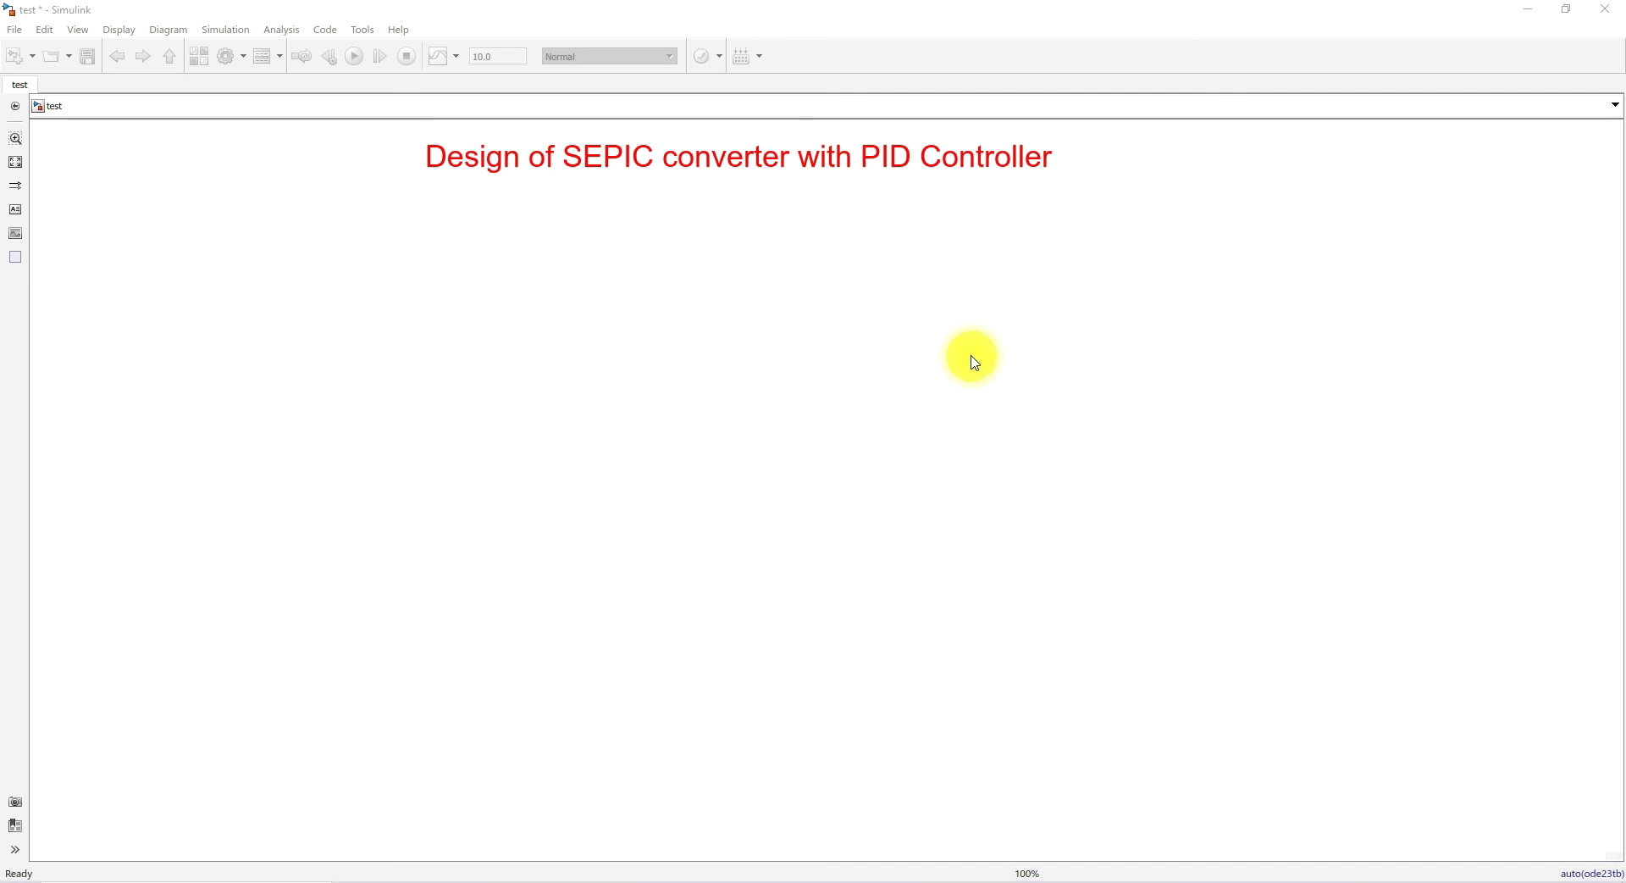
Step: Switch to MATLAB and review the power, input voltage and other design equations in the Design_sepic.m script
mouse_move(617, 875)
left_click(597, 834)
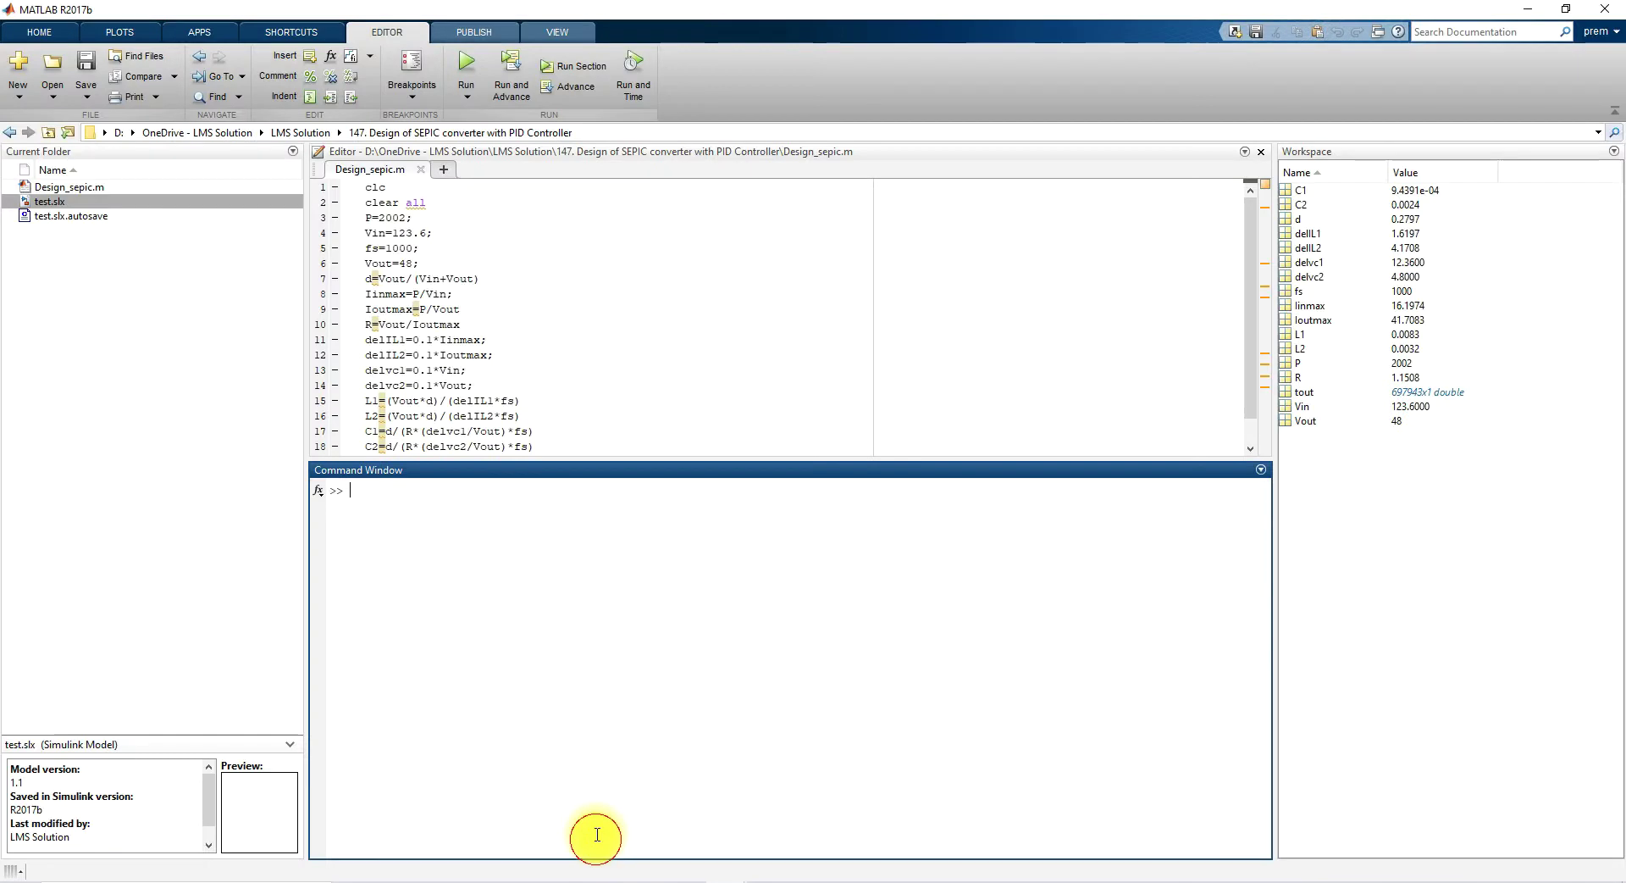
left_click_drag(538, 460, 538, 485)
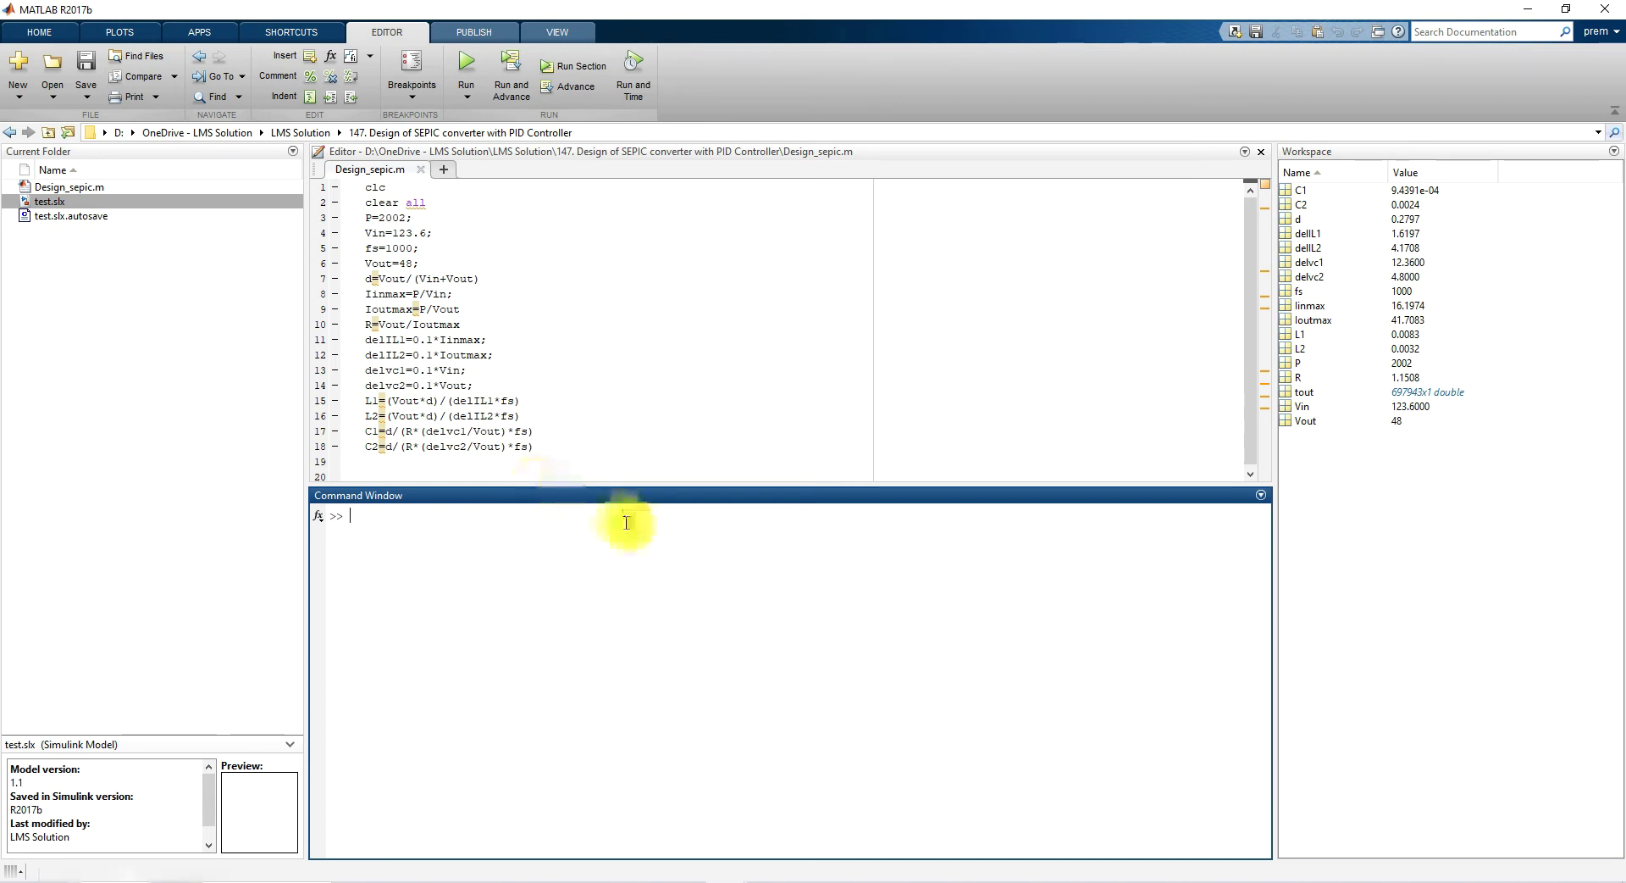
left_click_drag(548, 446, 333, 223)
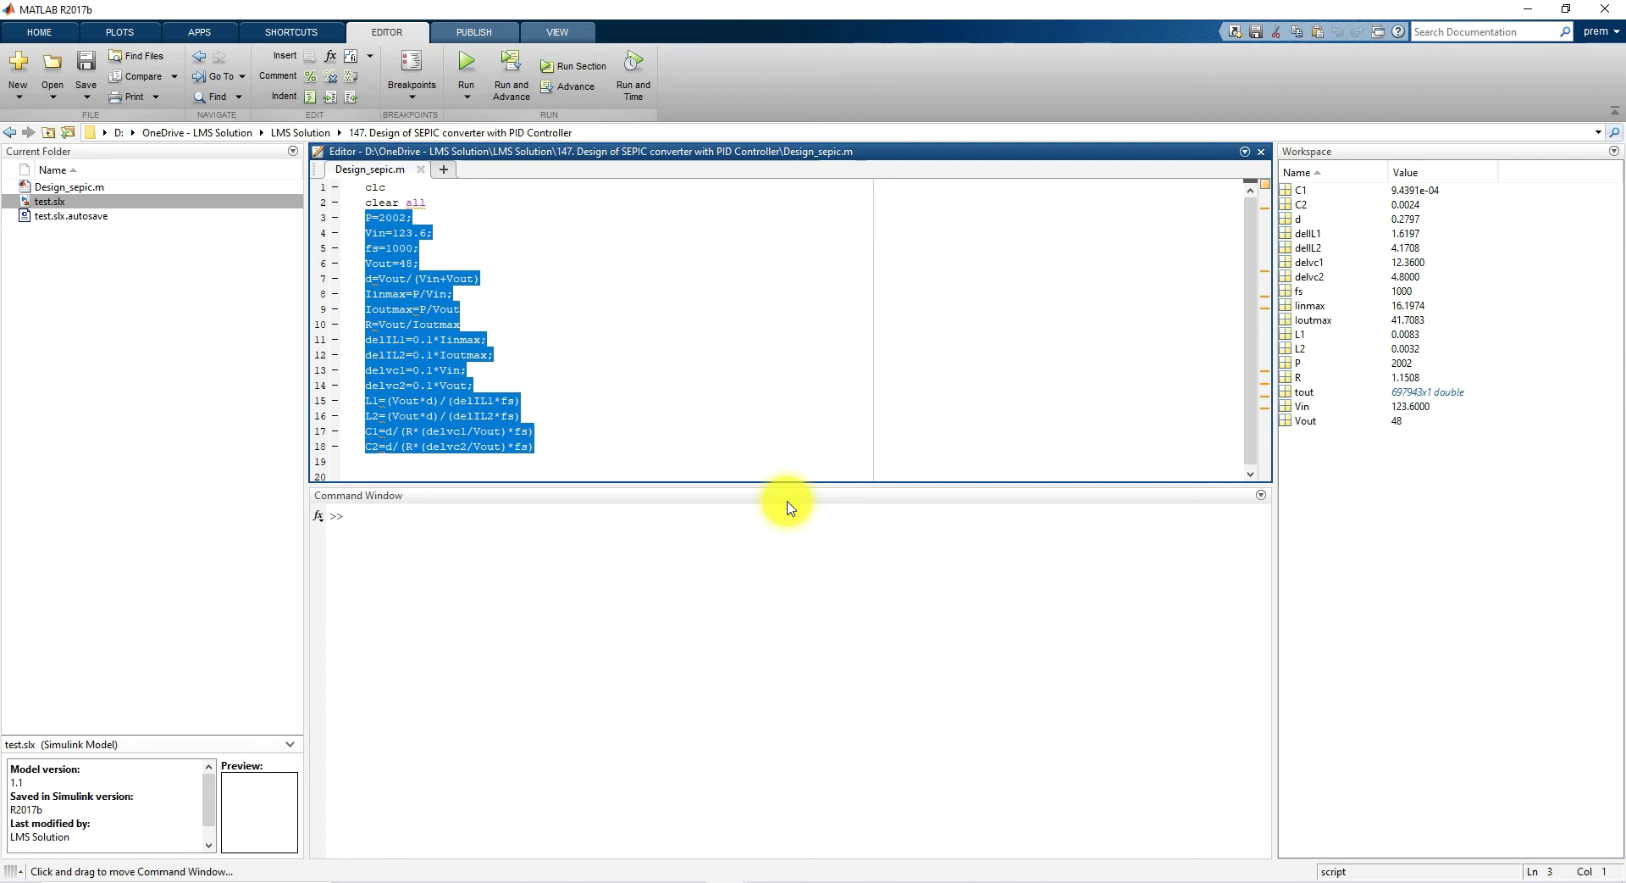
key("F9")
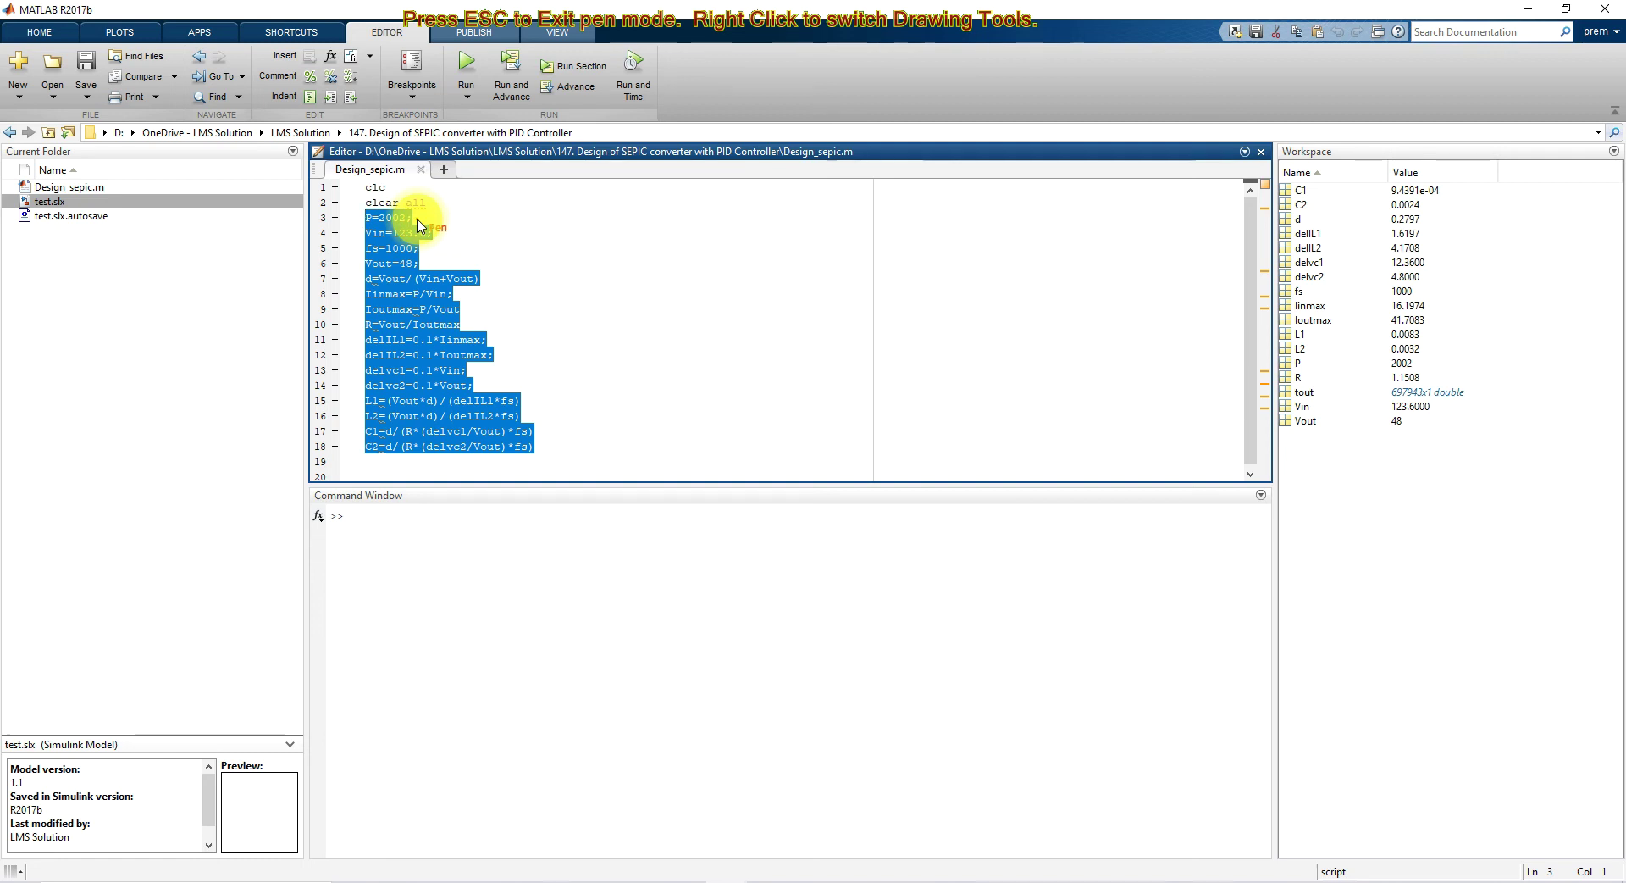
left_click_drag(415, 218, 439, 212)
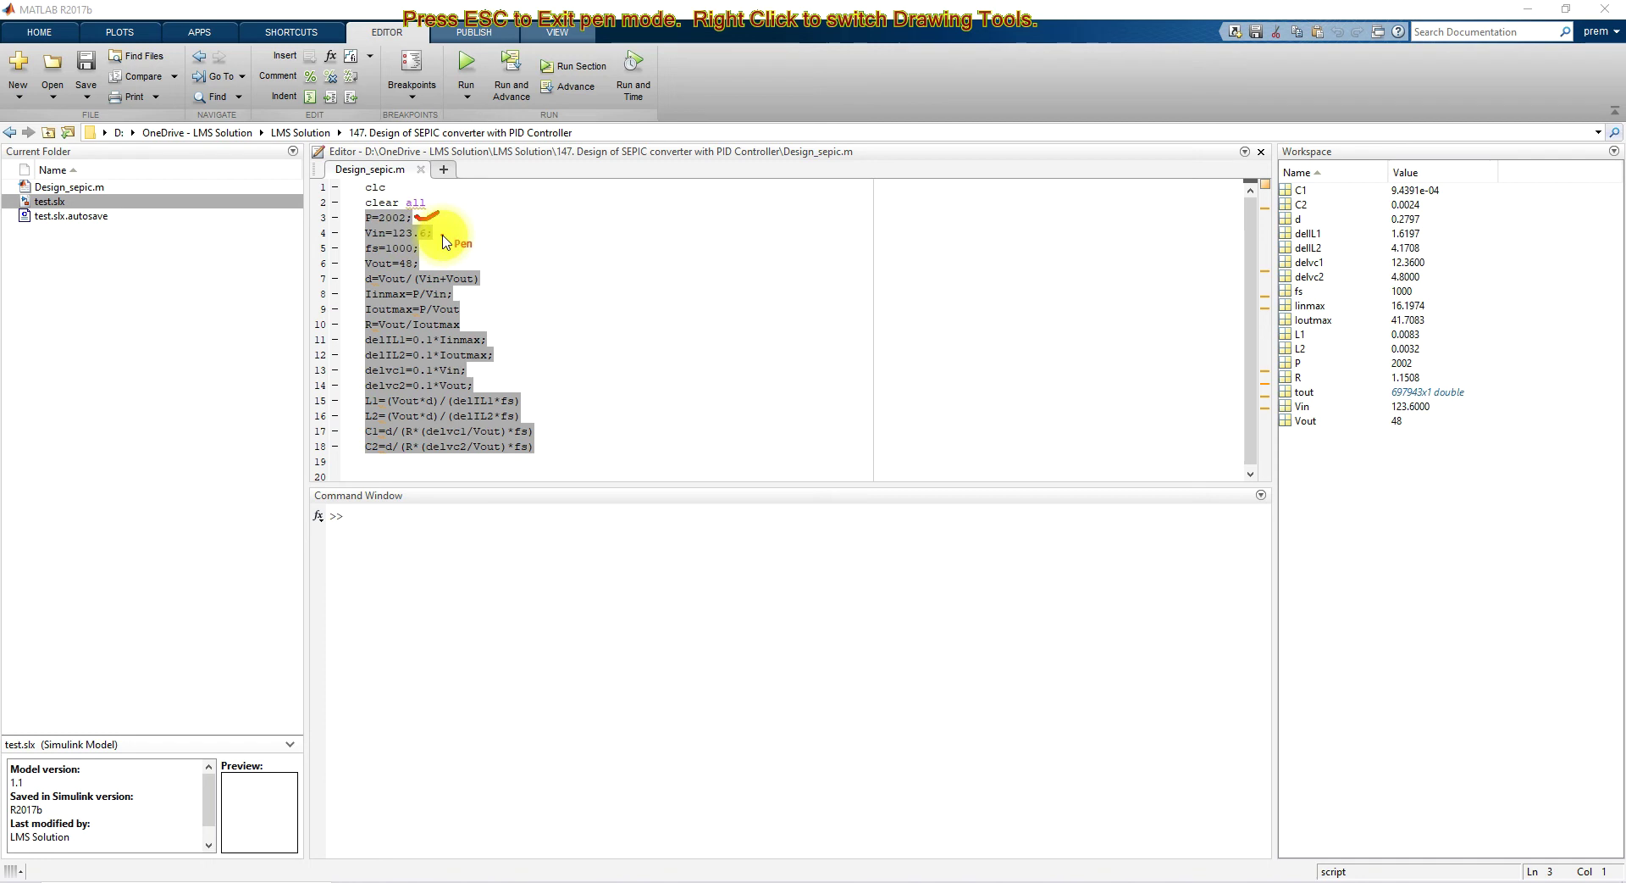
left_click_drag(438, 229, 458, 225)
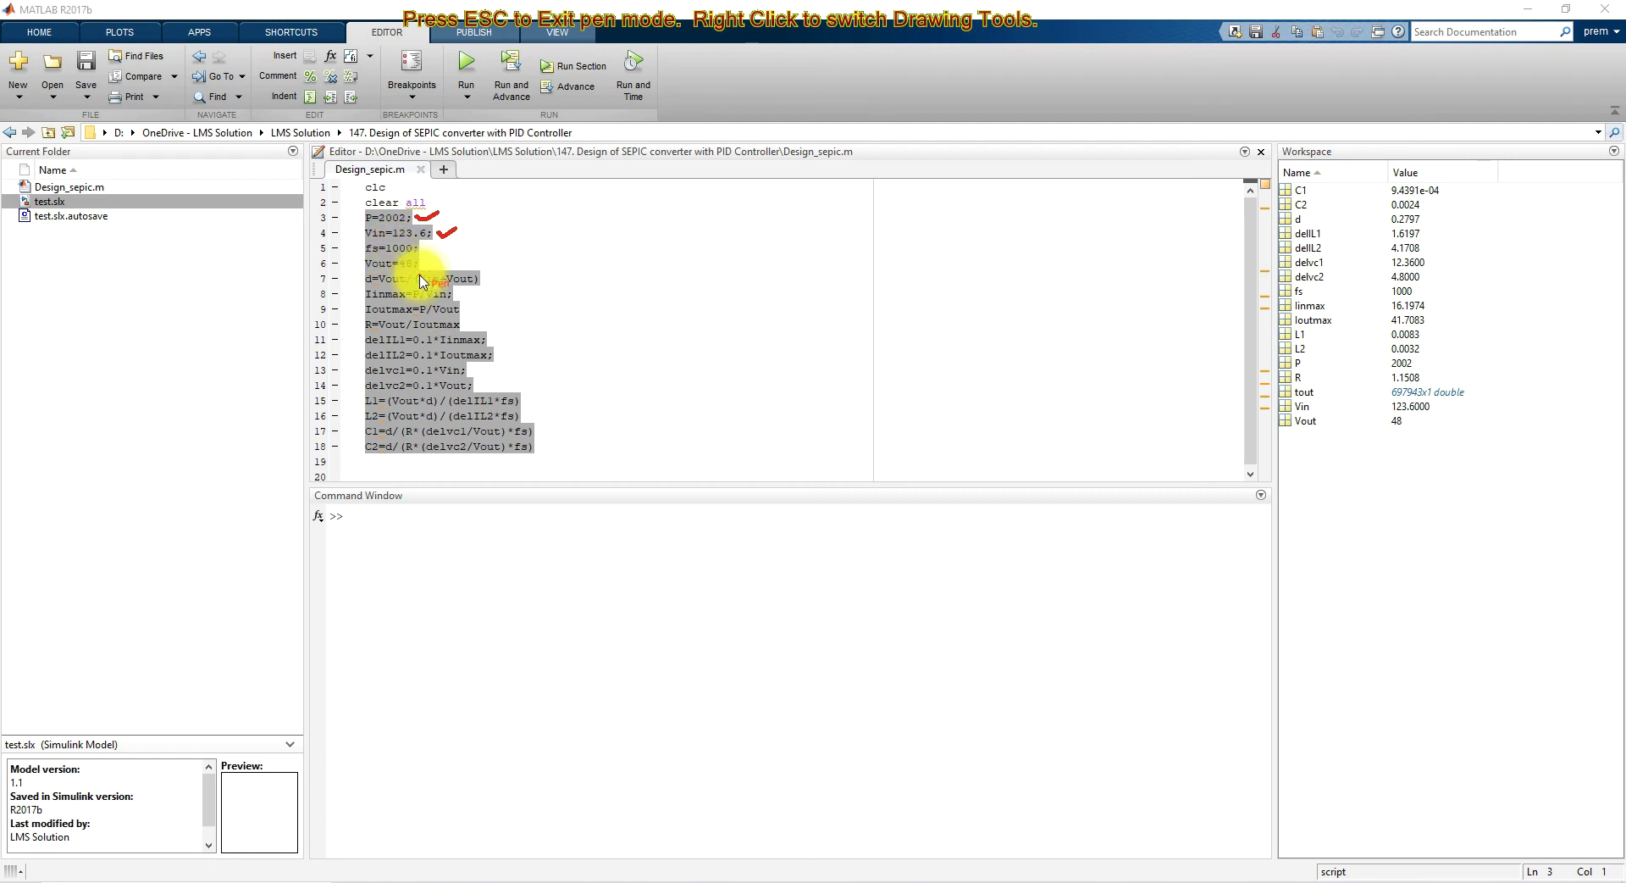
key("Escape")
Step: Set the switching frequency fs to 10000 in Design_sepic.m and save the script
left_click(399, 250)
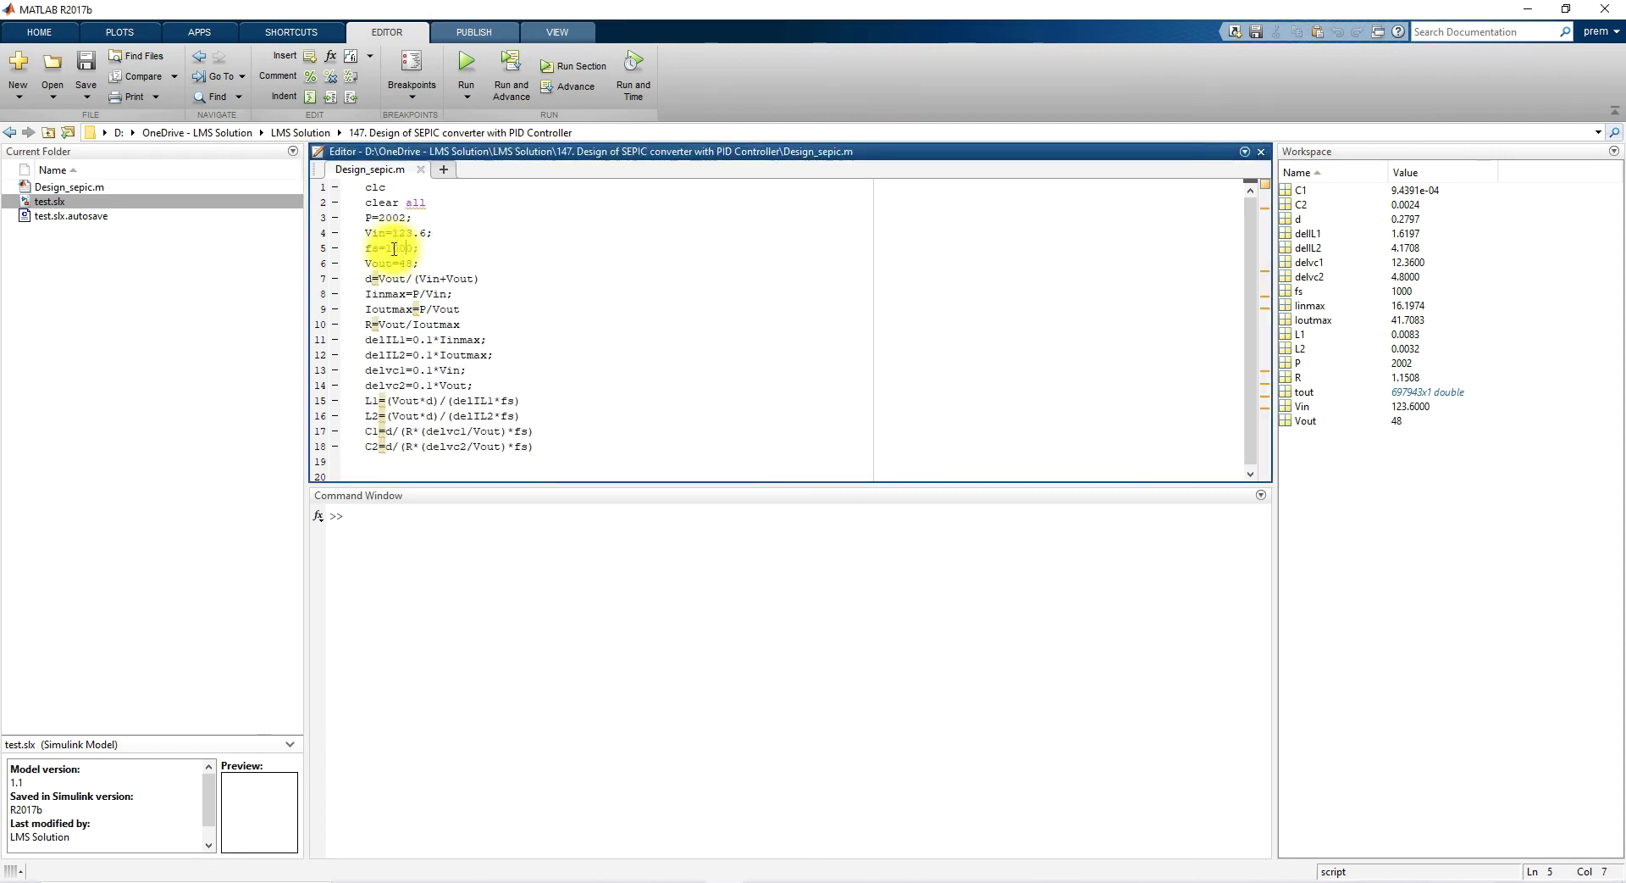
left_click(414, 248)
type("0")
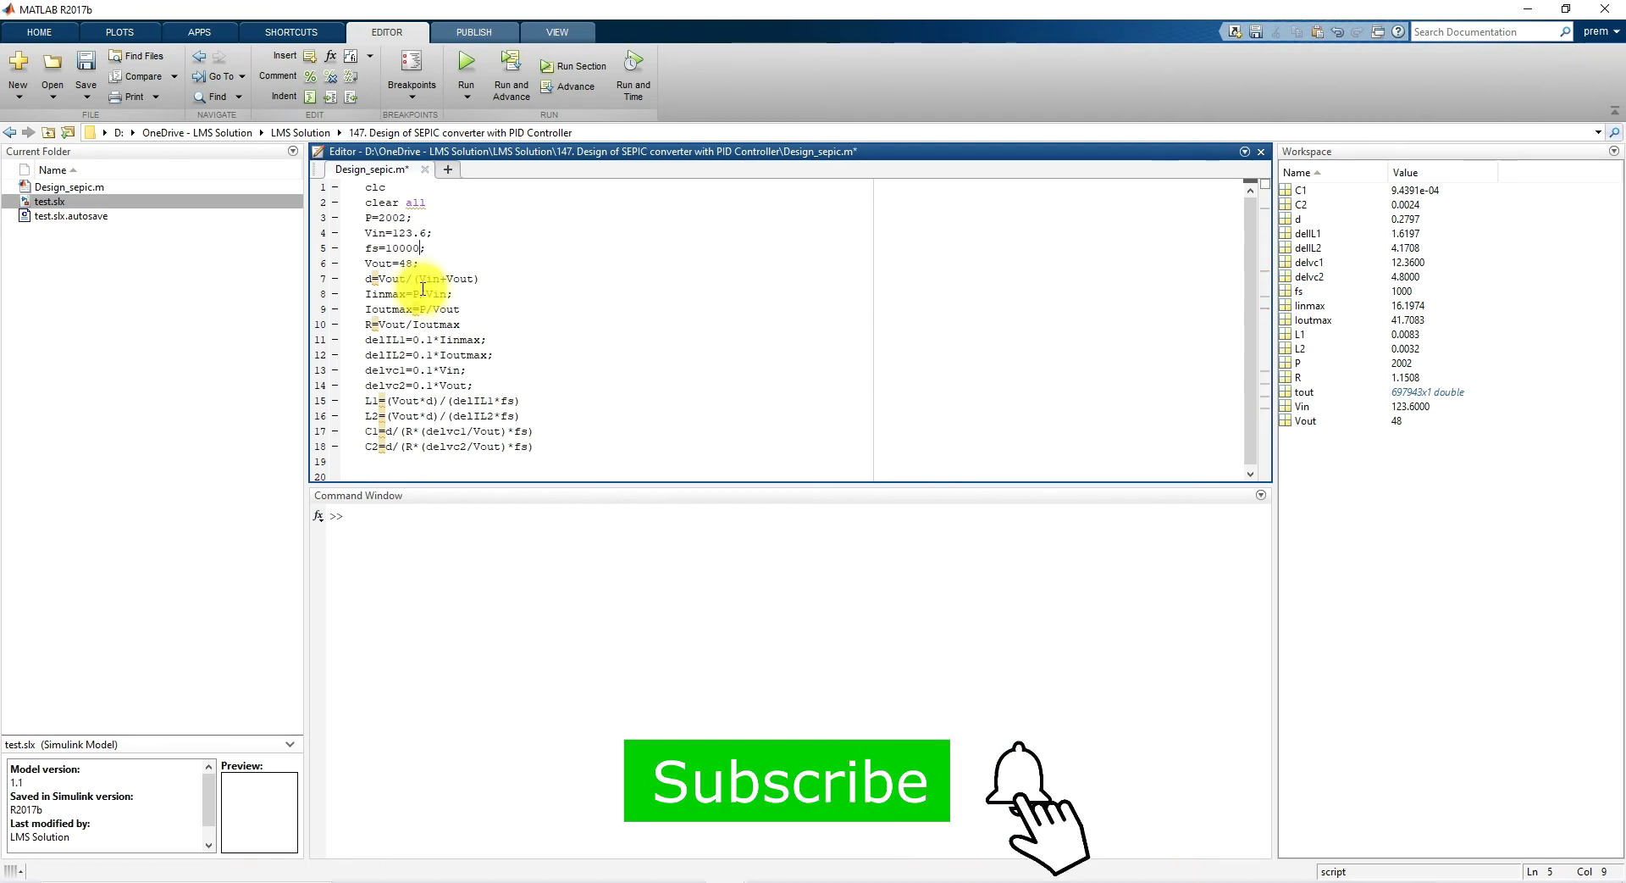
key("ctrl+shift+p")
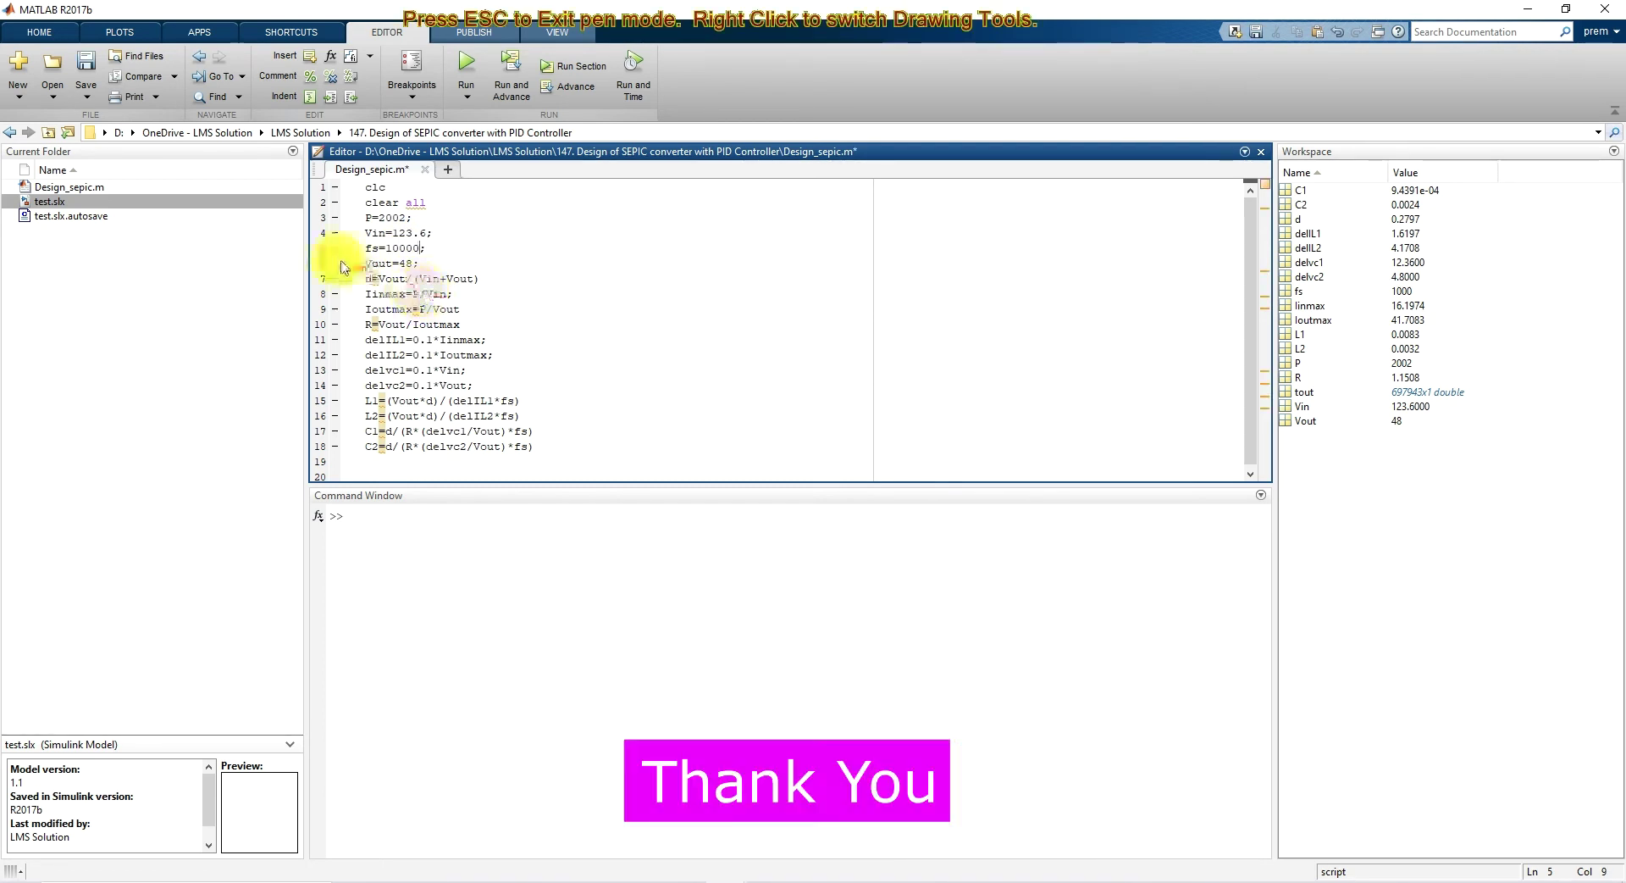
left_click_drag(423, 260, 443, 255)
key("ctrl+s")
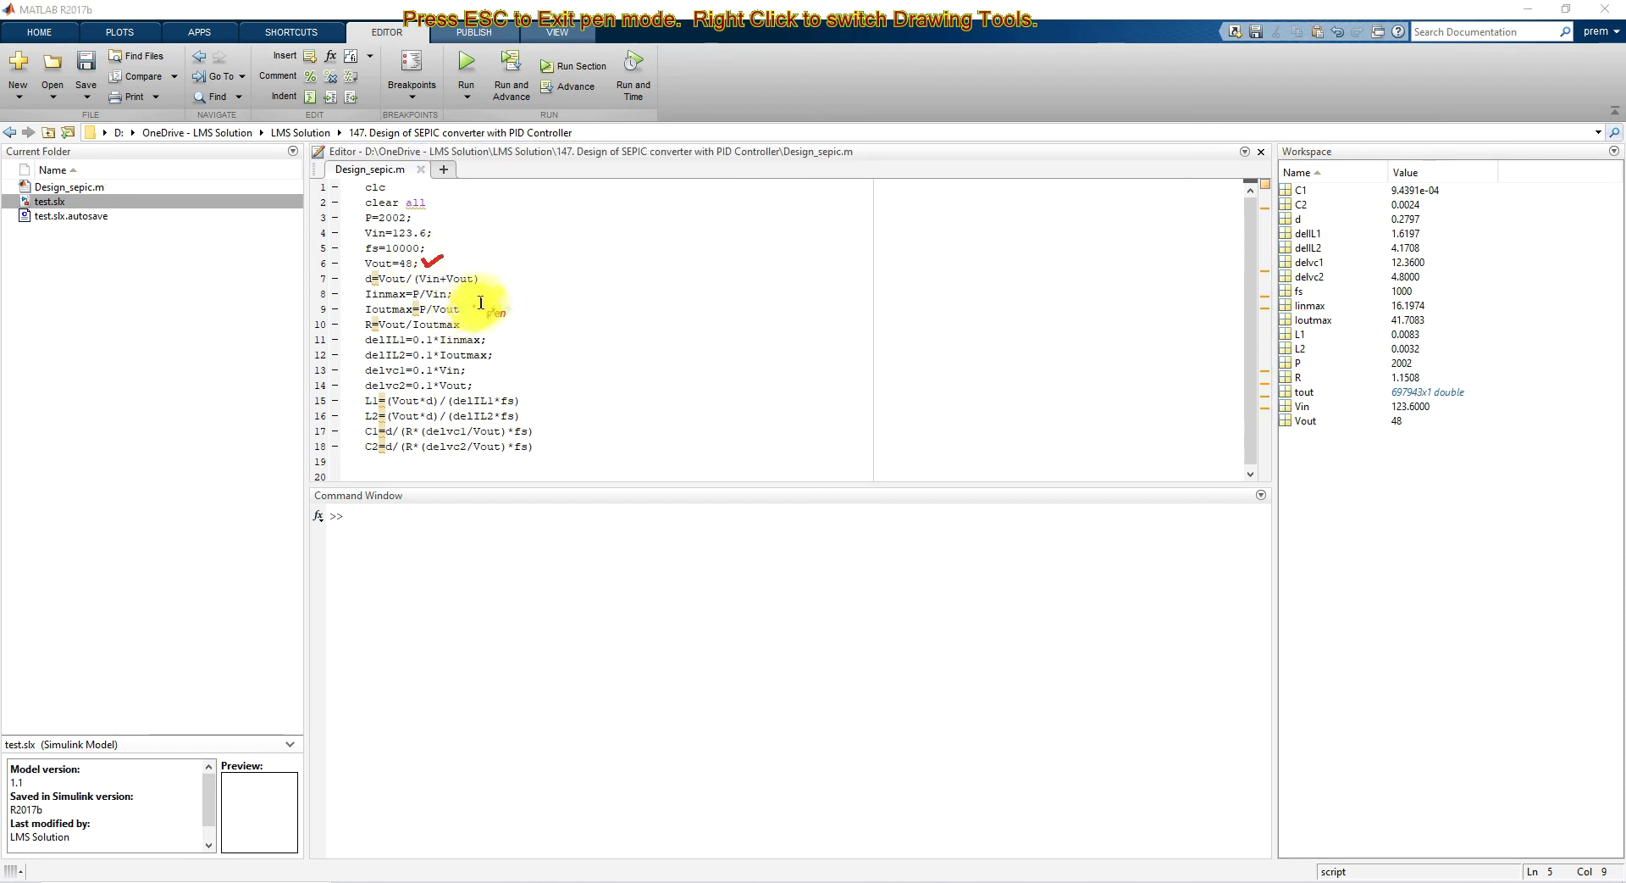
Step: Examine the script's formulas for duty ratio, maximum currents, load resistance, ripples, inductors and capacitors
left_click_drag(479, 277, 502, 275)
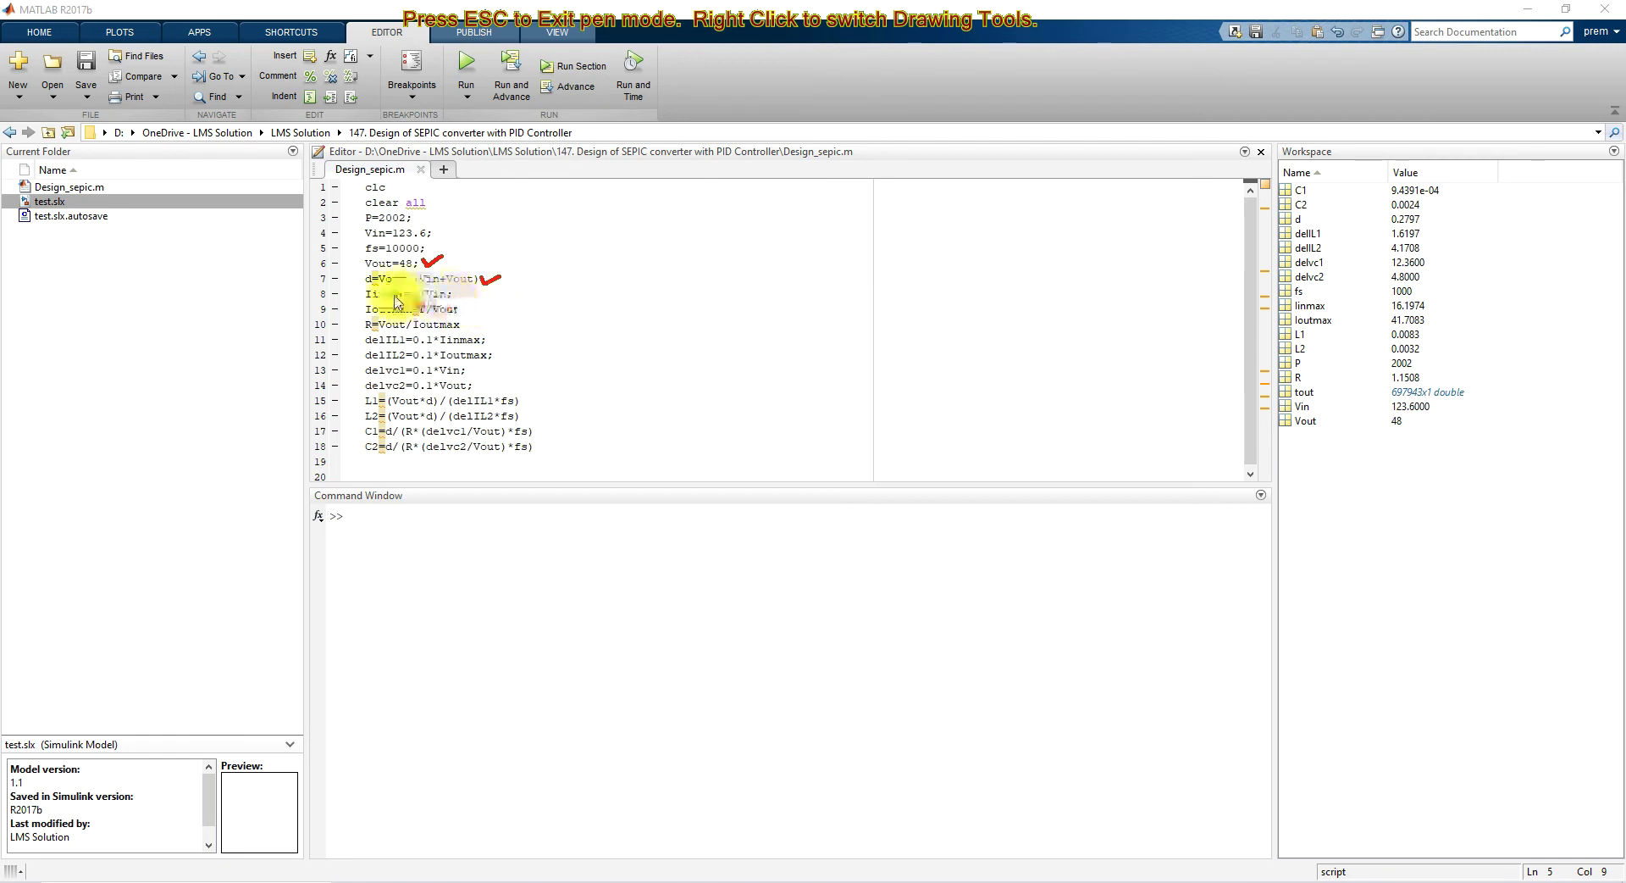
left_click_drag(455, 293, 484, 318)
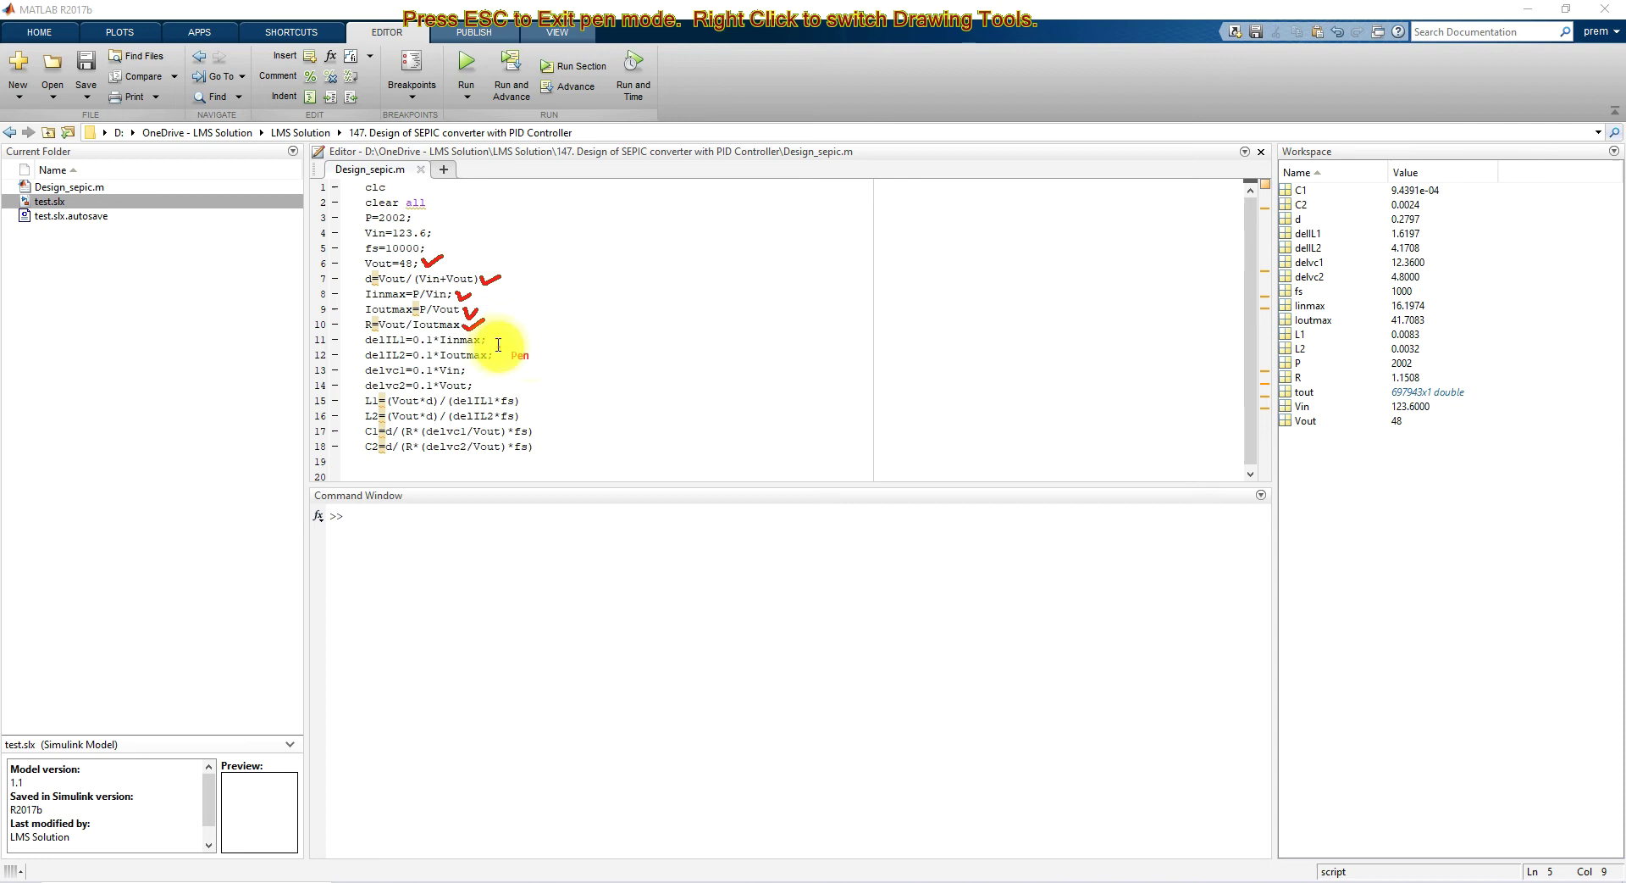
left_click_drag(491, 335, 500, 387)
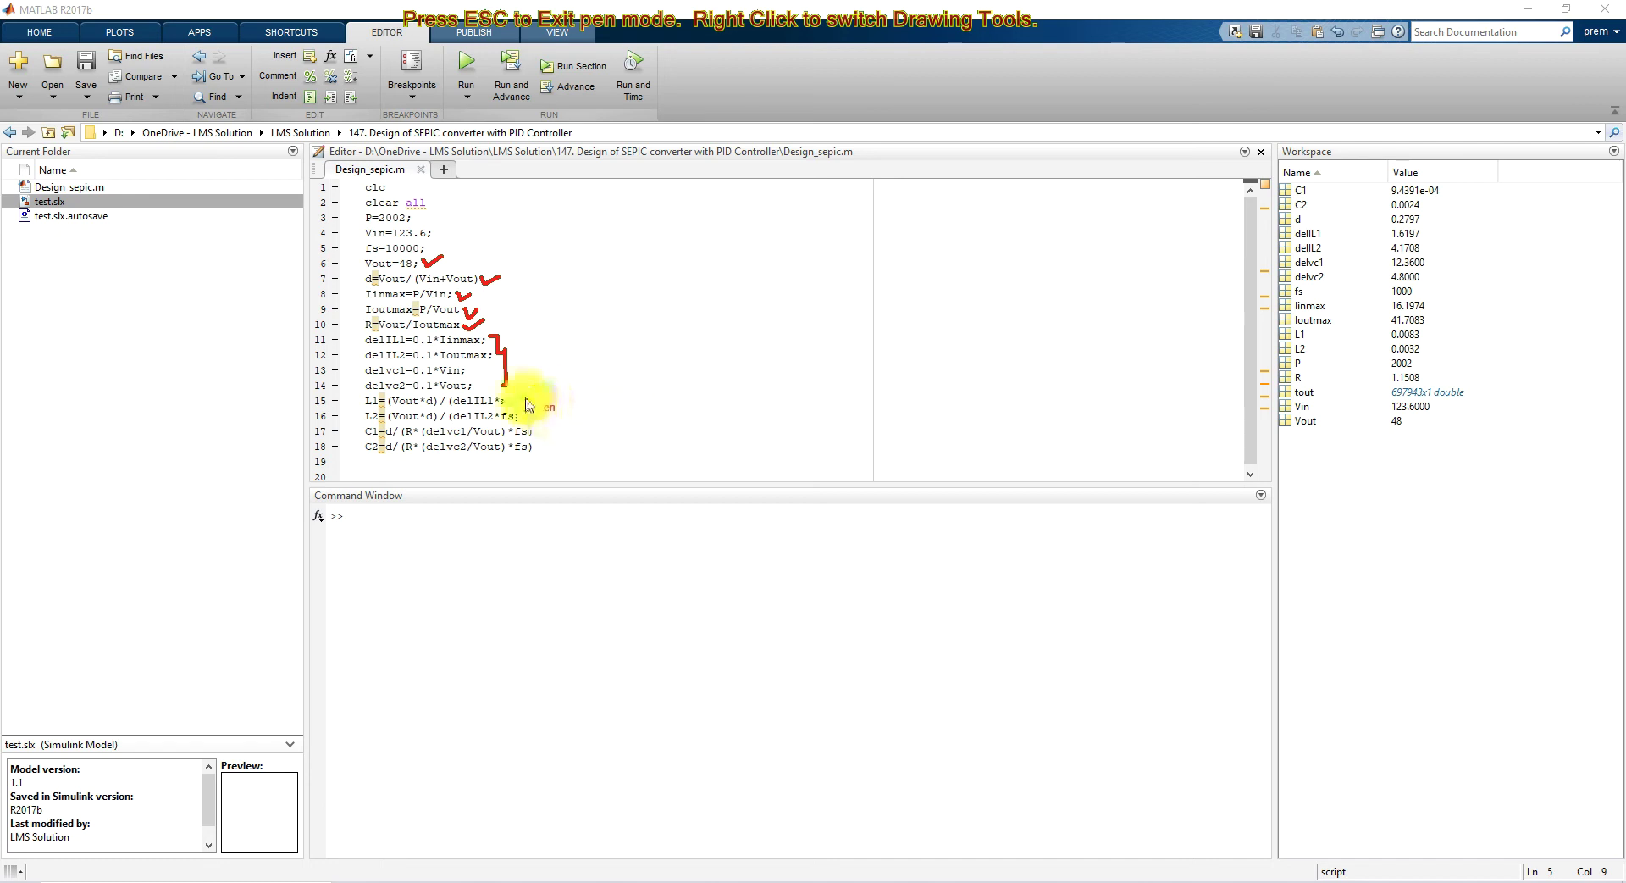
mouse_move(525, 395)
left_mouse_down()
mouse_move(546, 399)
mouse_move(540, 449)
left_mouse_up()
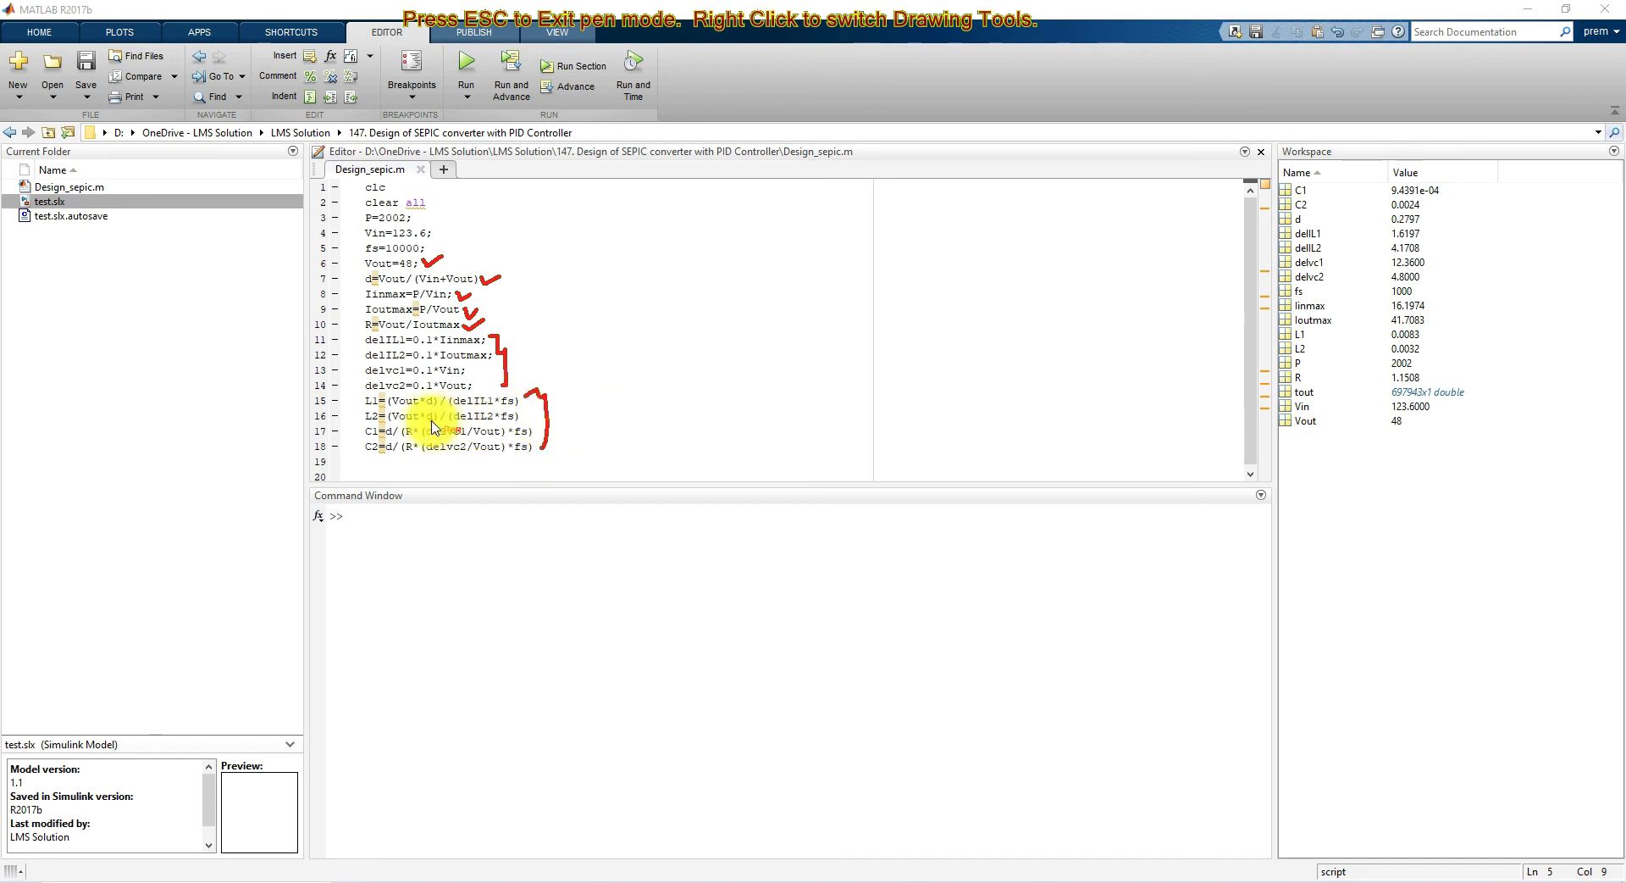
key("Escape")
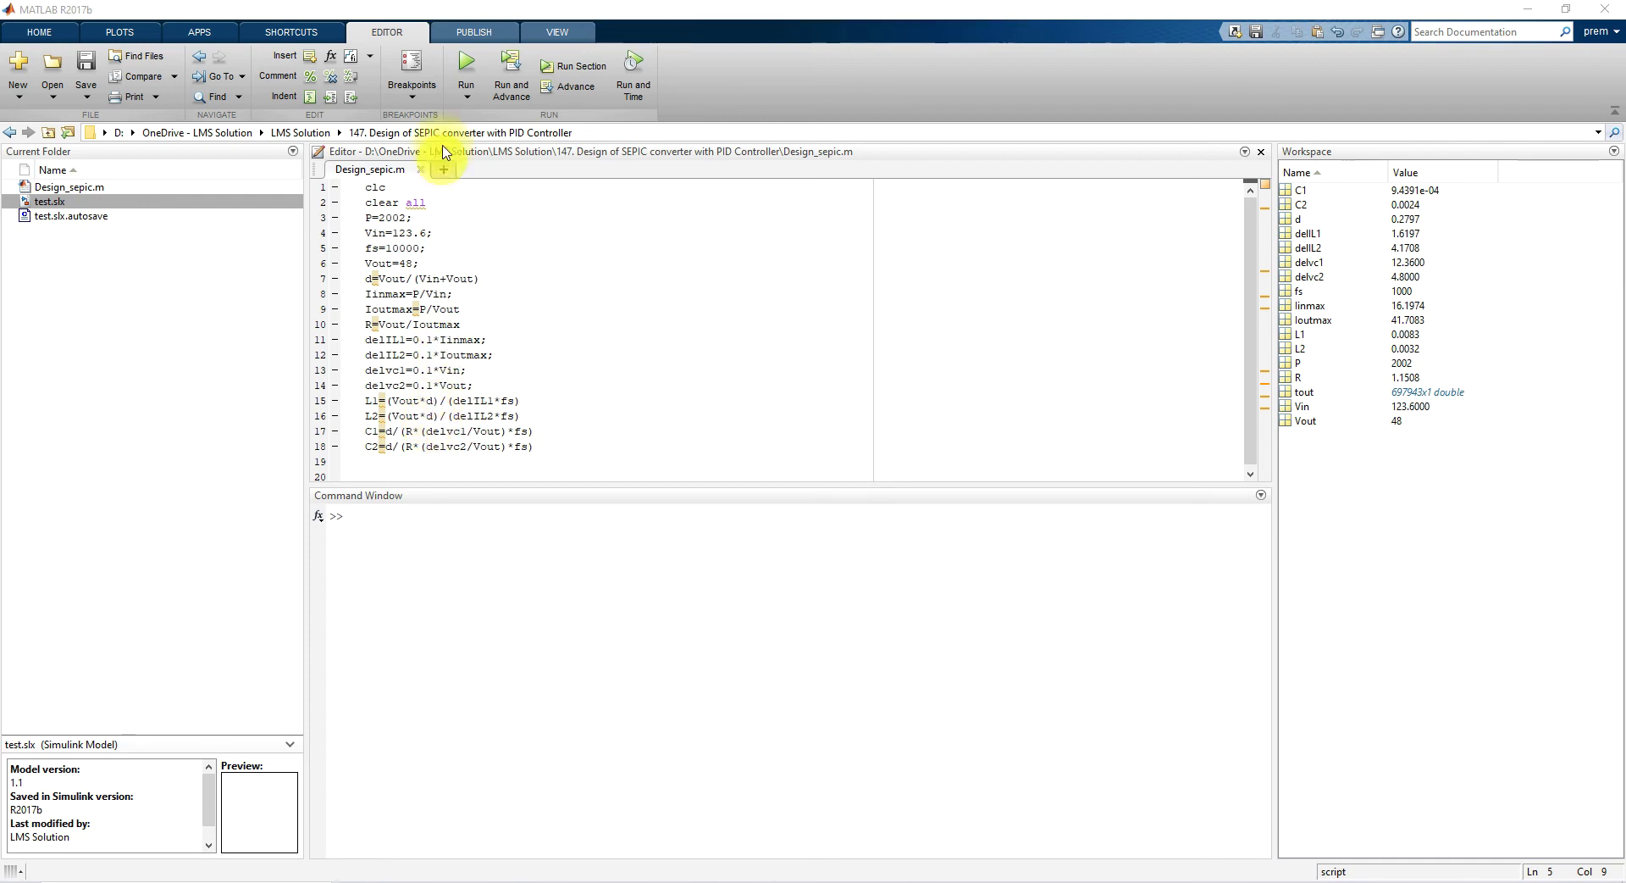
Step: Run the Design_sepic.m script to compute the converter's component values, and return to the test model in Simulink
left_click(467, 63)
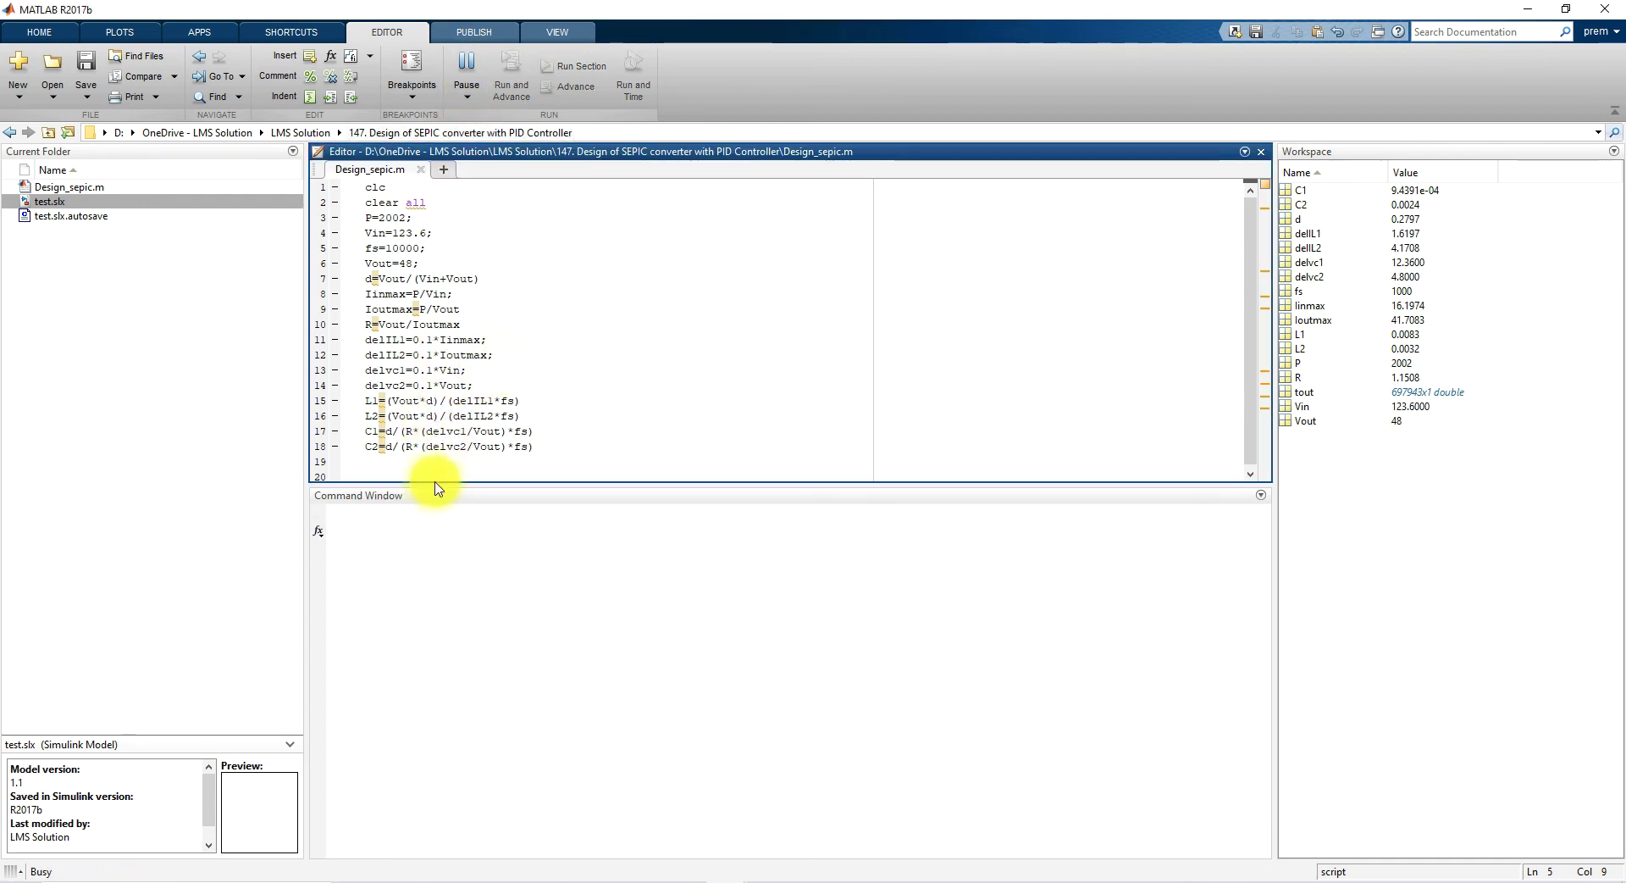
left_click_drag(425, 484, 424, 468)
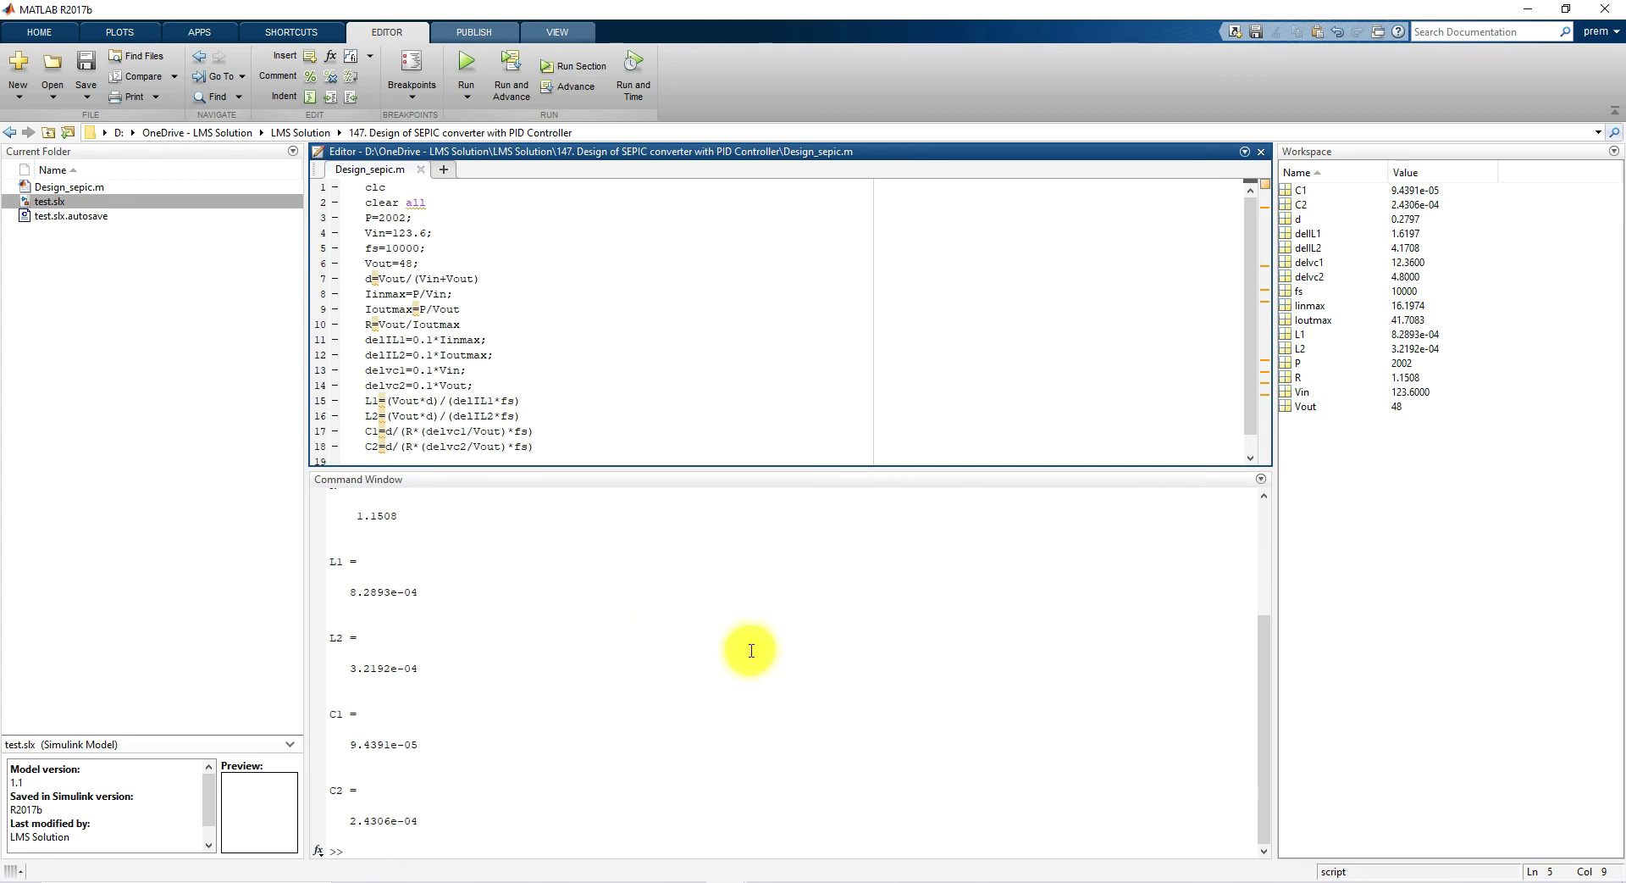
mouse_move(726, 872)
left_click(792, 790)
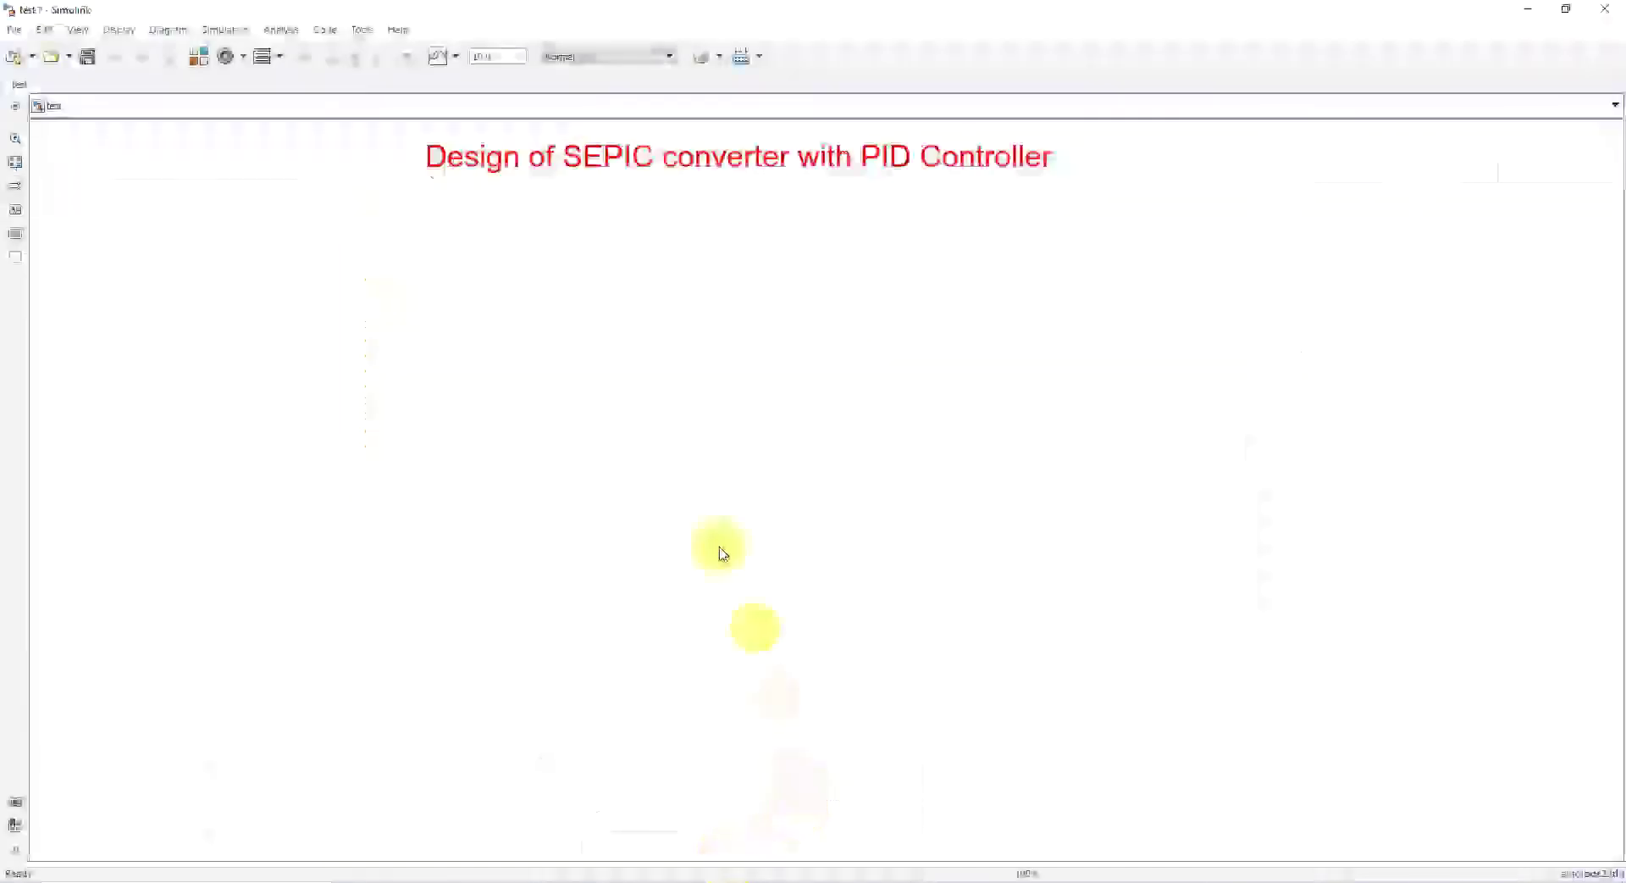
Step: Add a DC Voltage Source block from the Specialized Technology electrical sources to the empty model
double_click(612, 380)
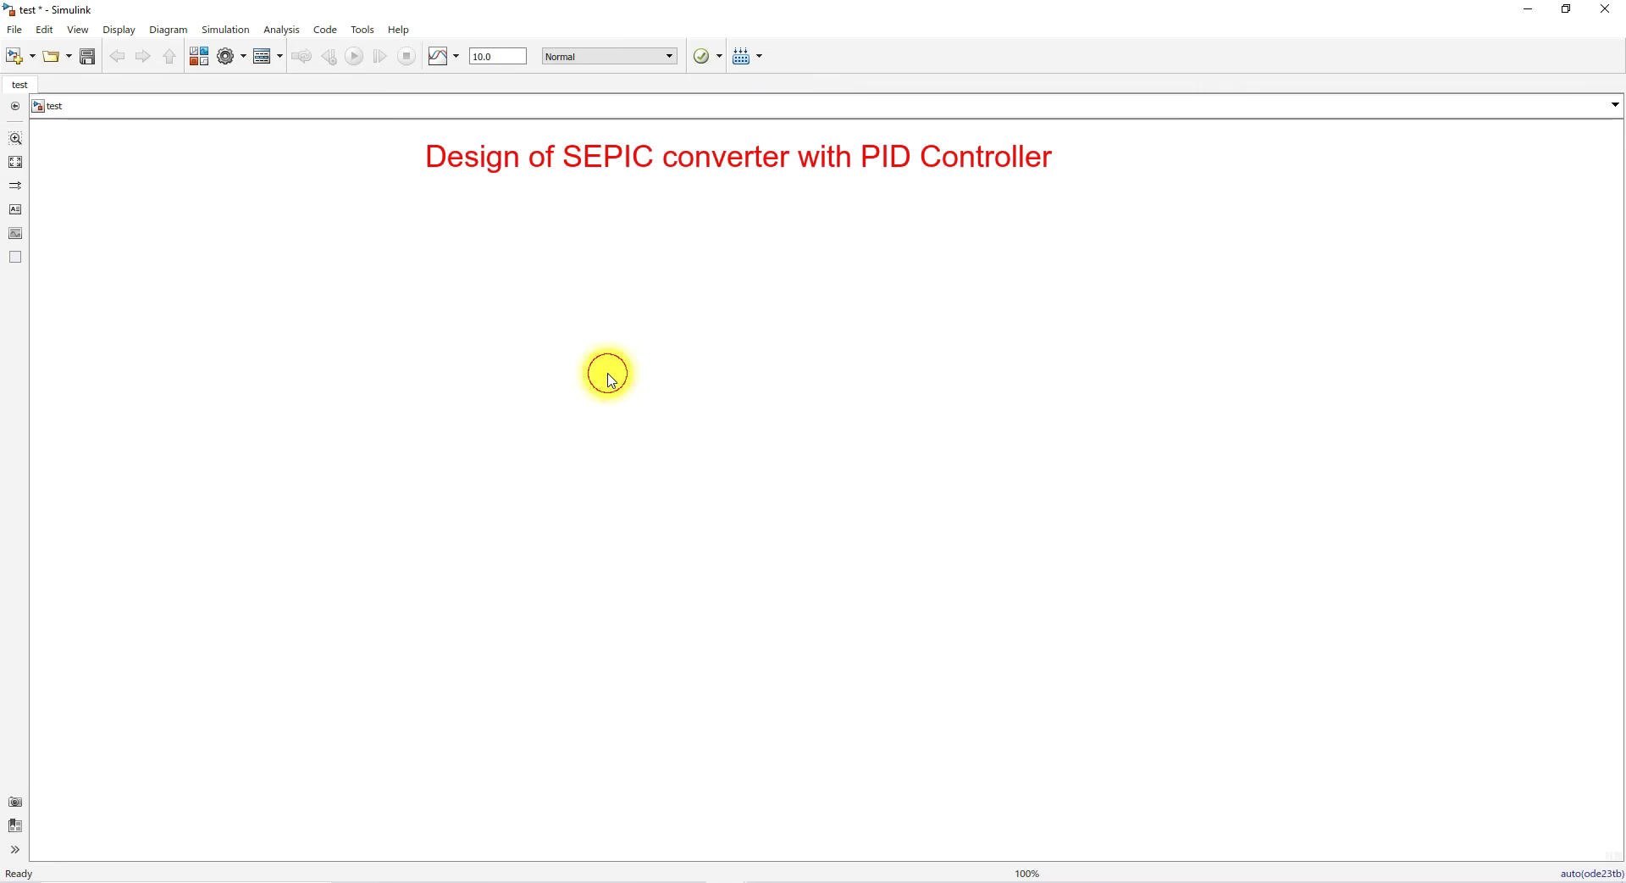
type("dc")
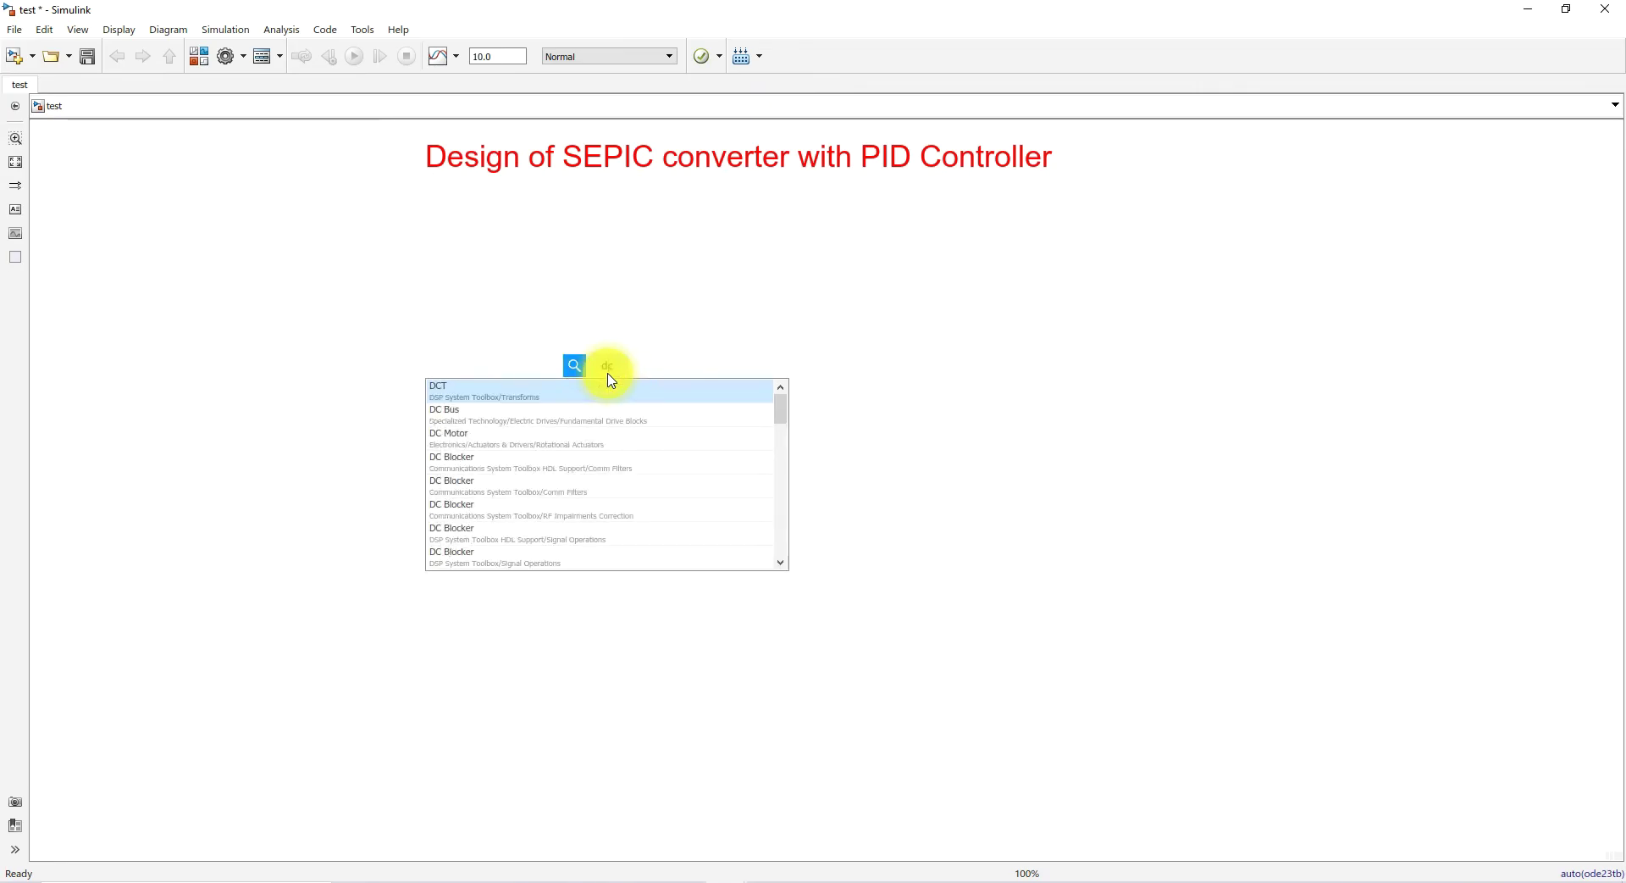
type(" volta")
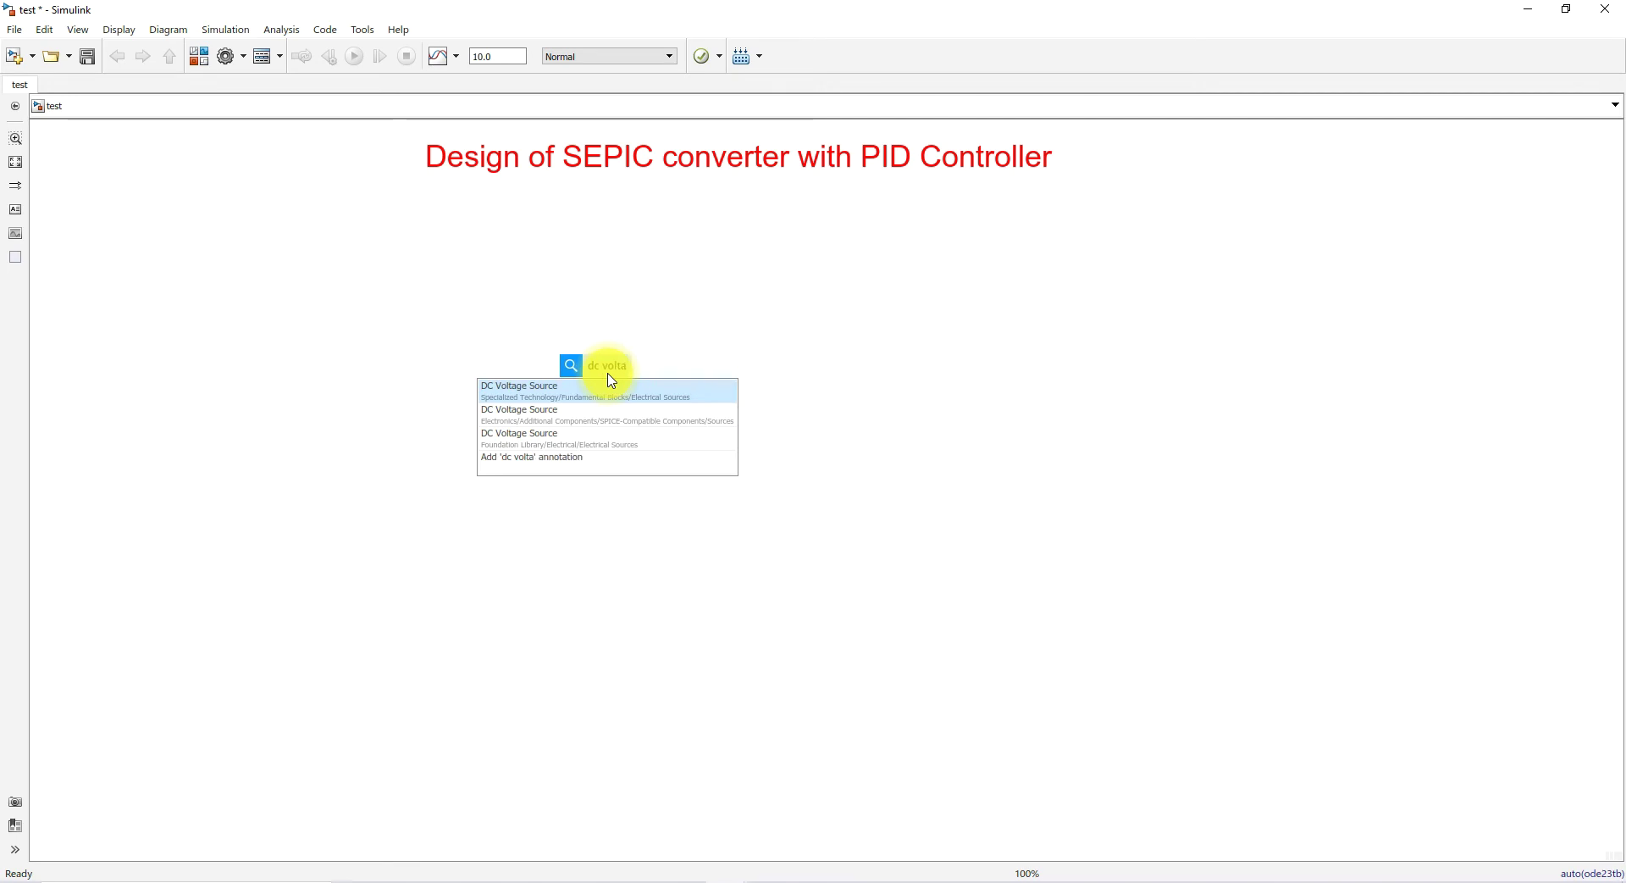
left_click(544, 389)
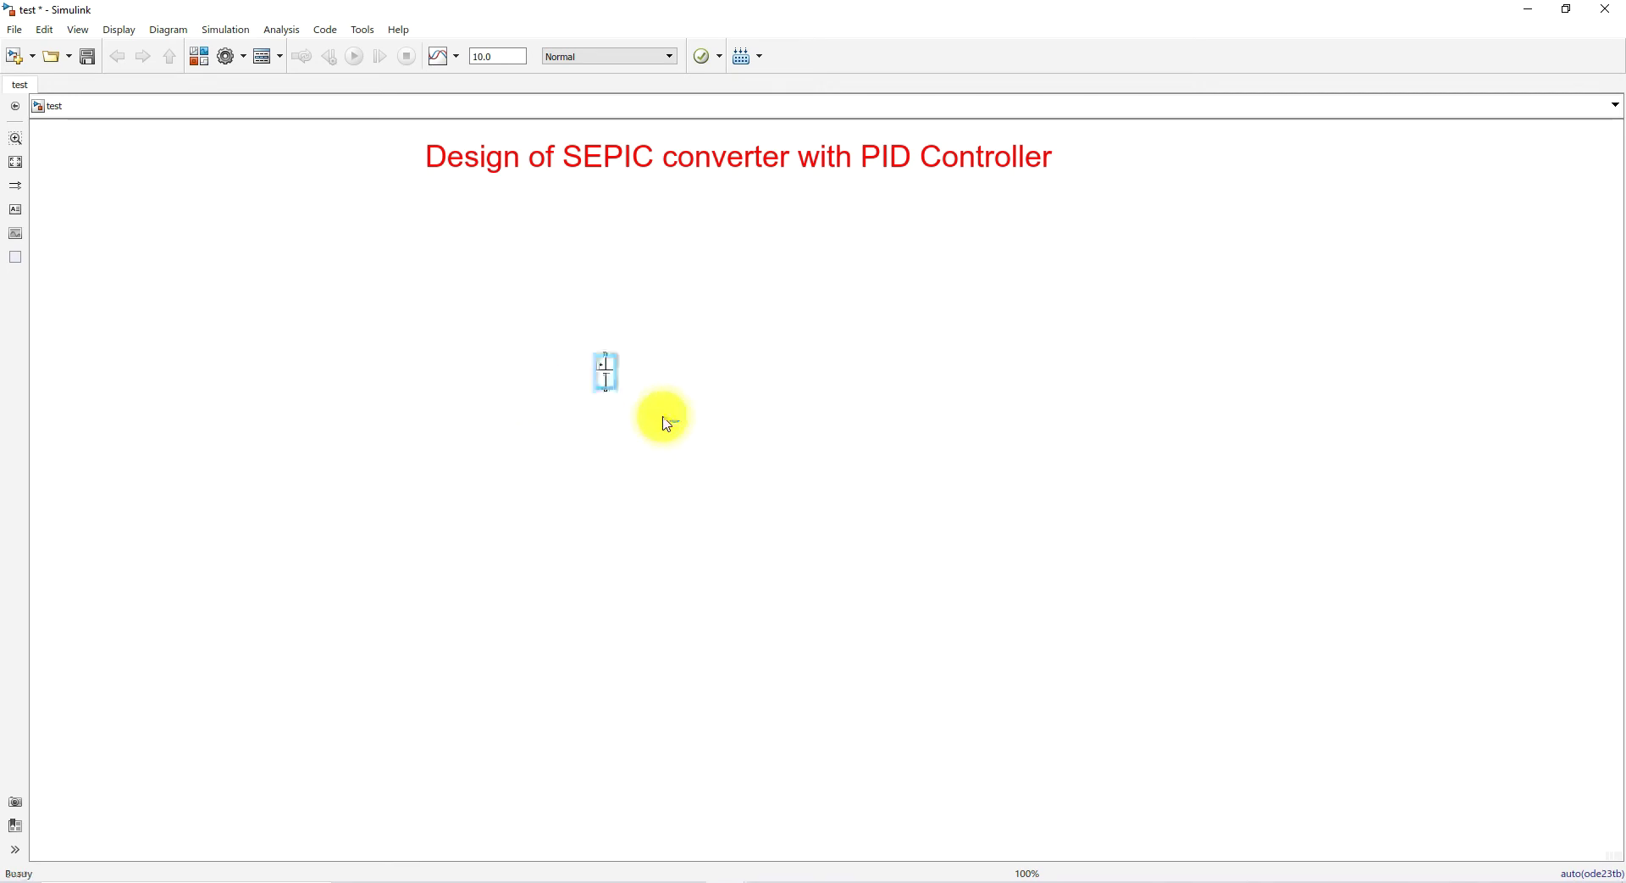
Step: Set the DC Voltage Source's amplitude and move the block below and to the left of the model title
double_click(611, 372)
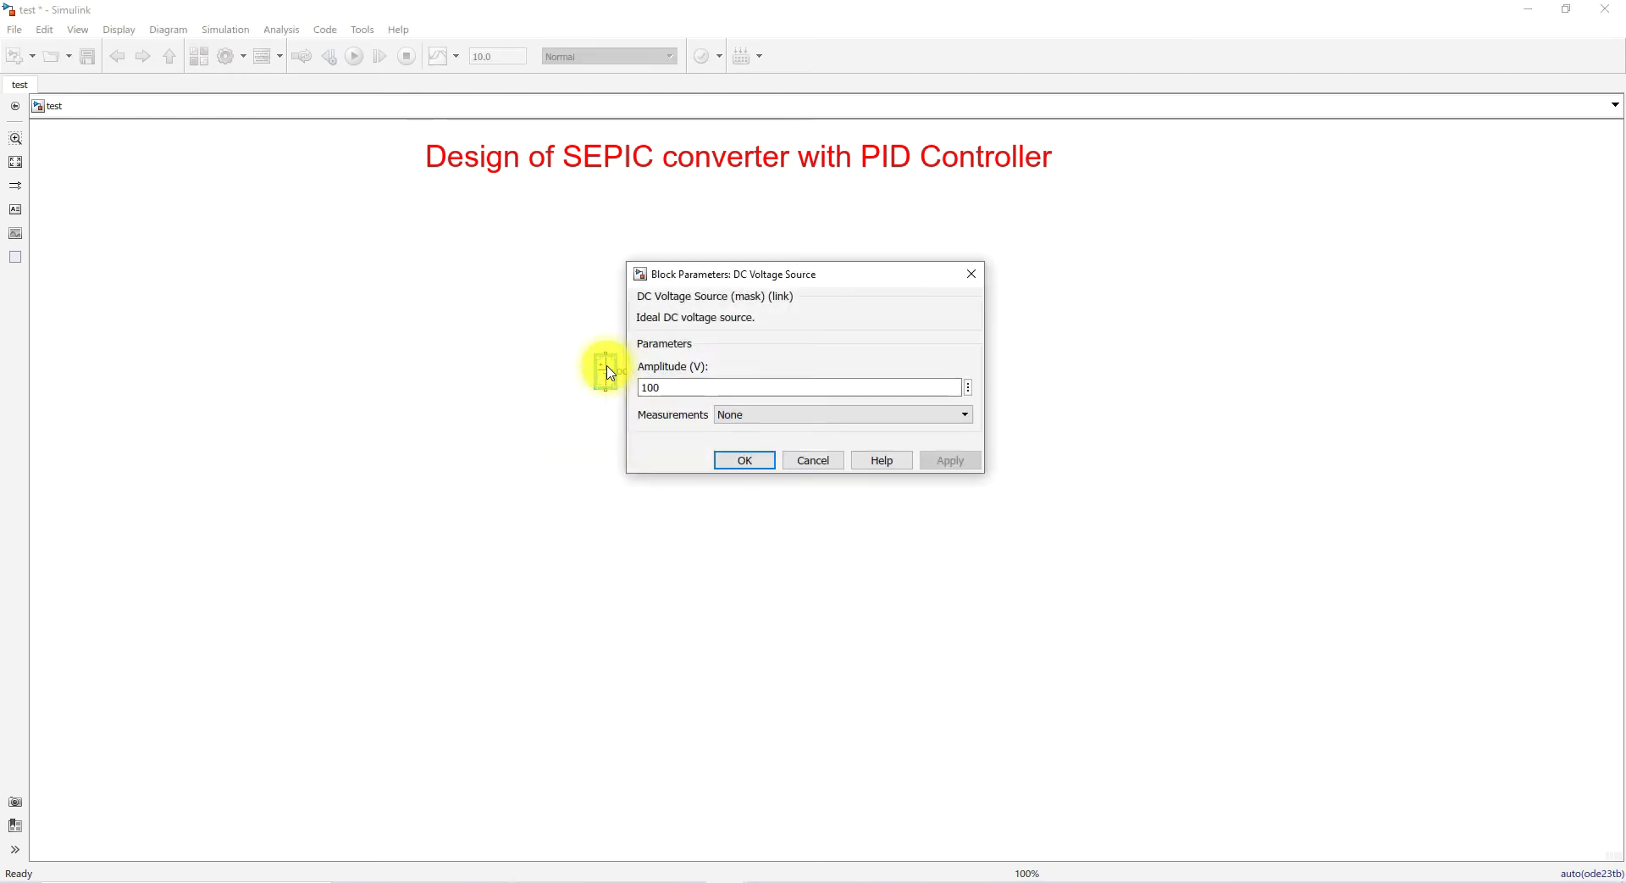
key("Return")
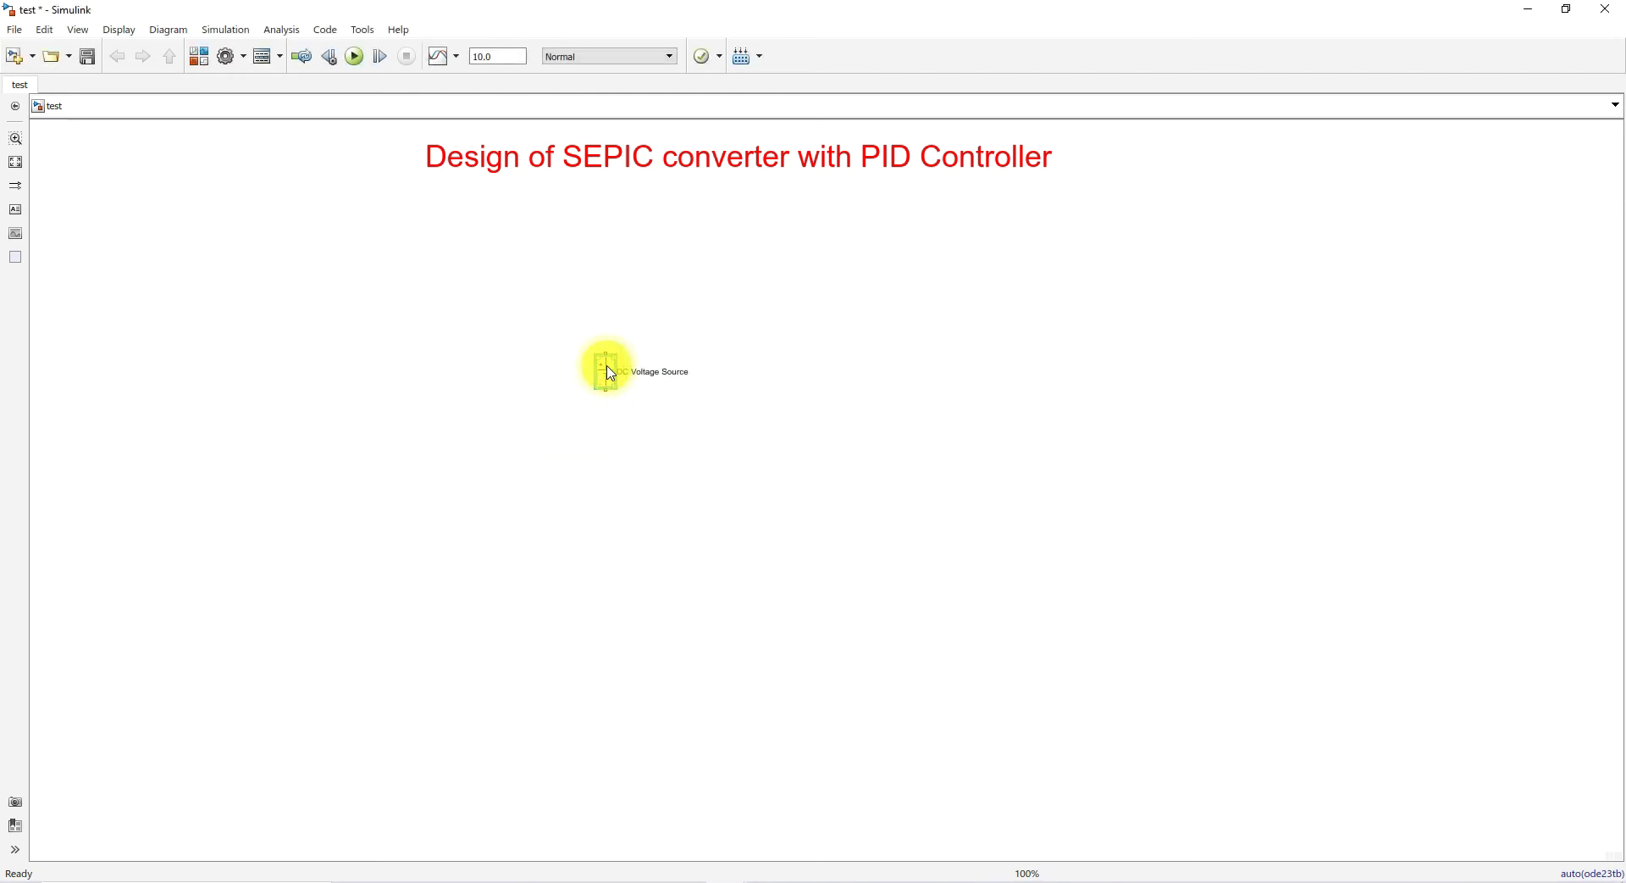
double_click(611, 373)
double_click(680, 379)
type("11")
type("3")
key("Return")
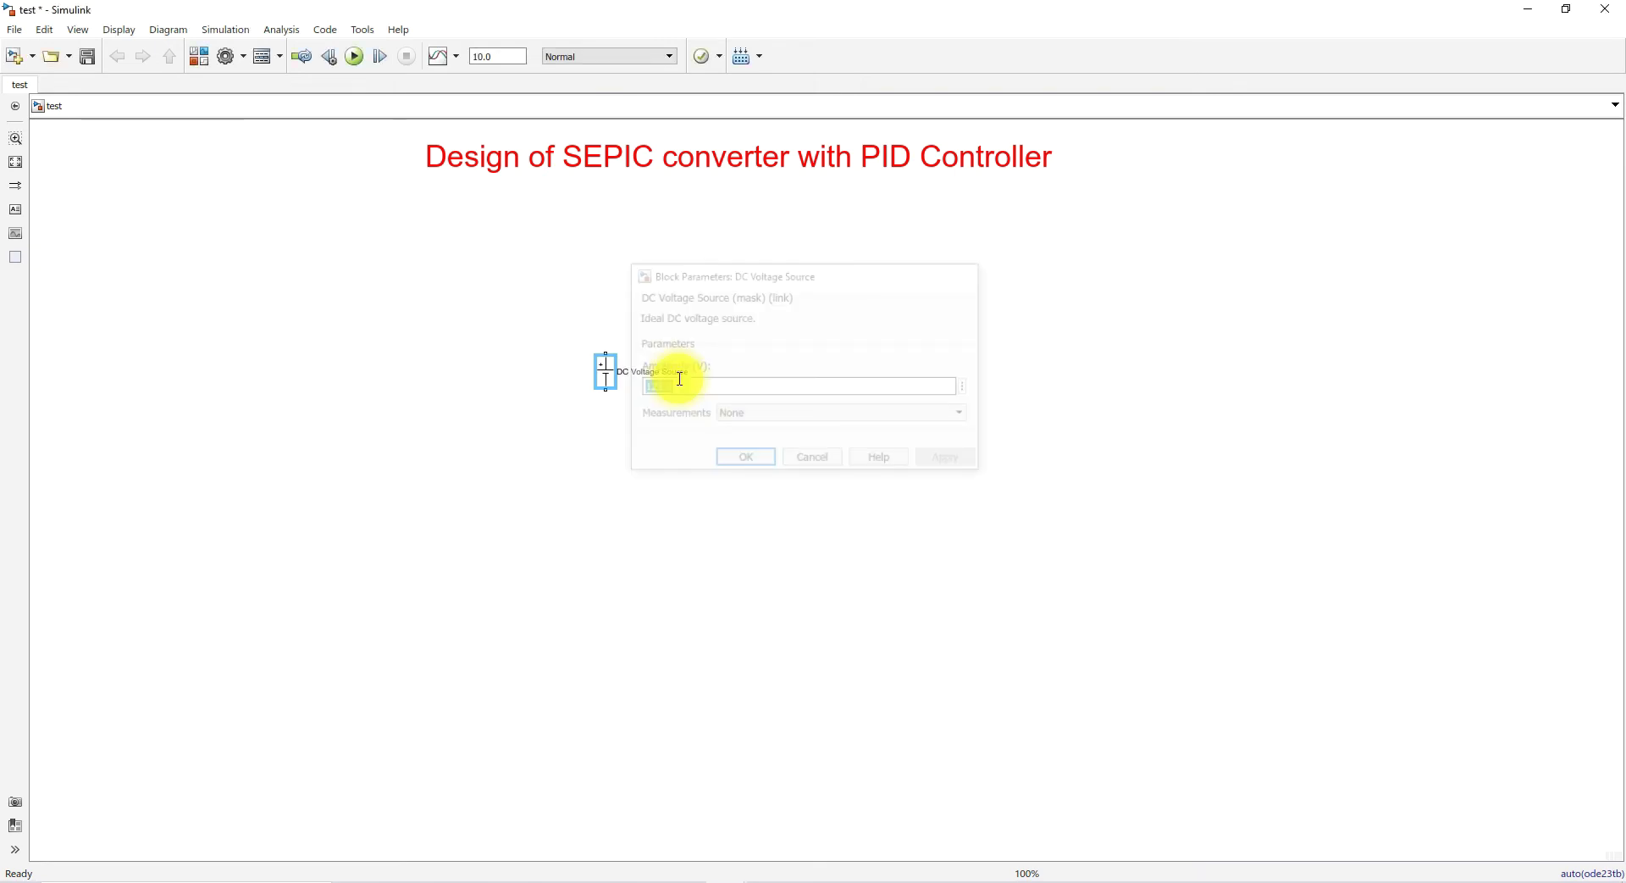
left_click_drag(617, 373, 374, 330)
Step: Add a Series RLC Branch block from the Specialized Technology elements to the model
left_click(544, 508)
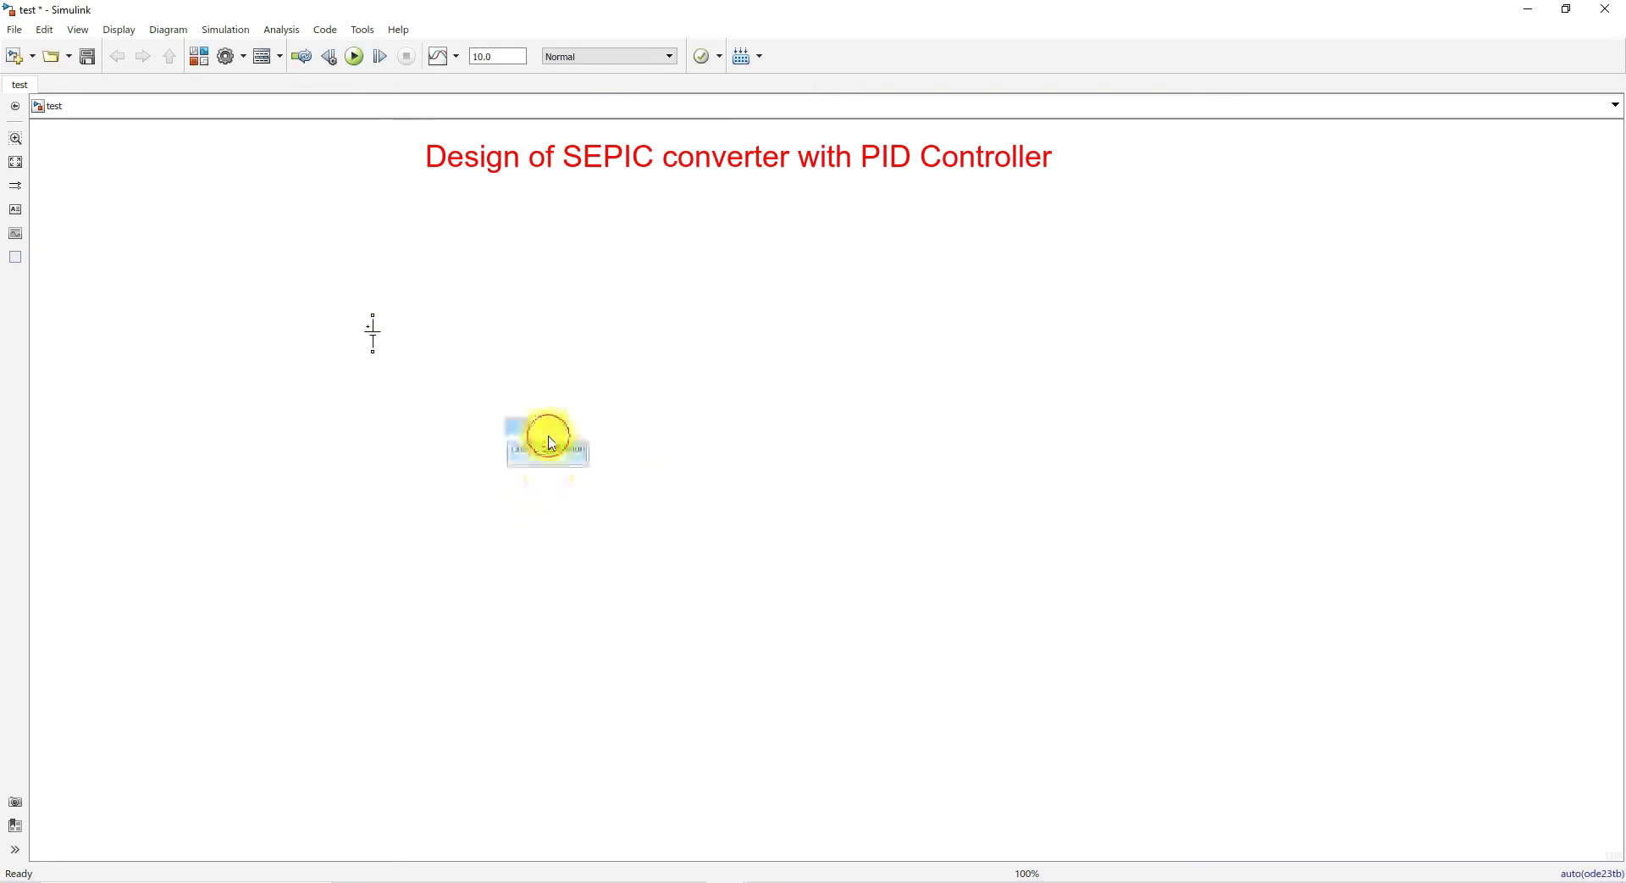
type("seles")
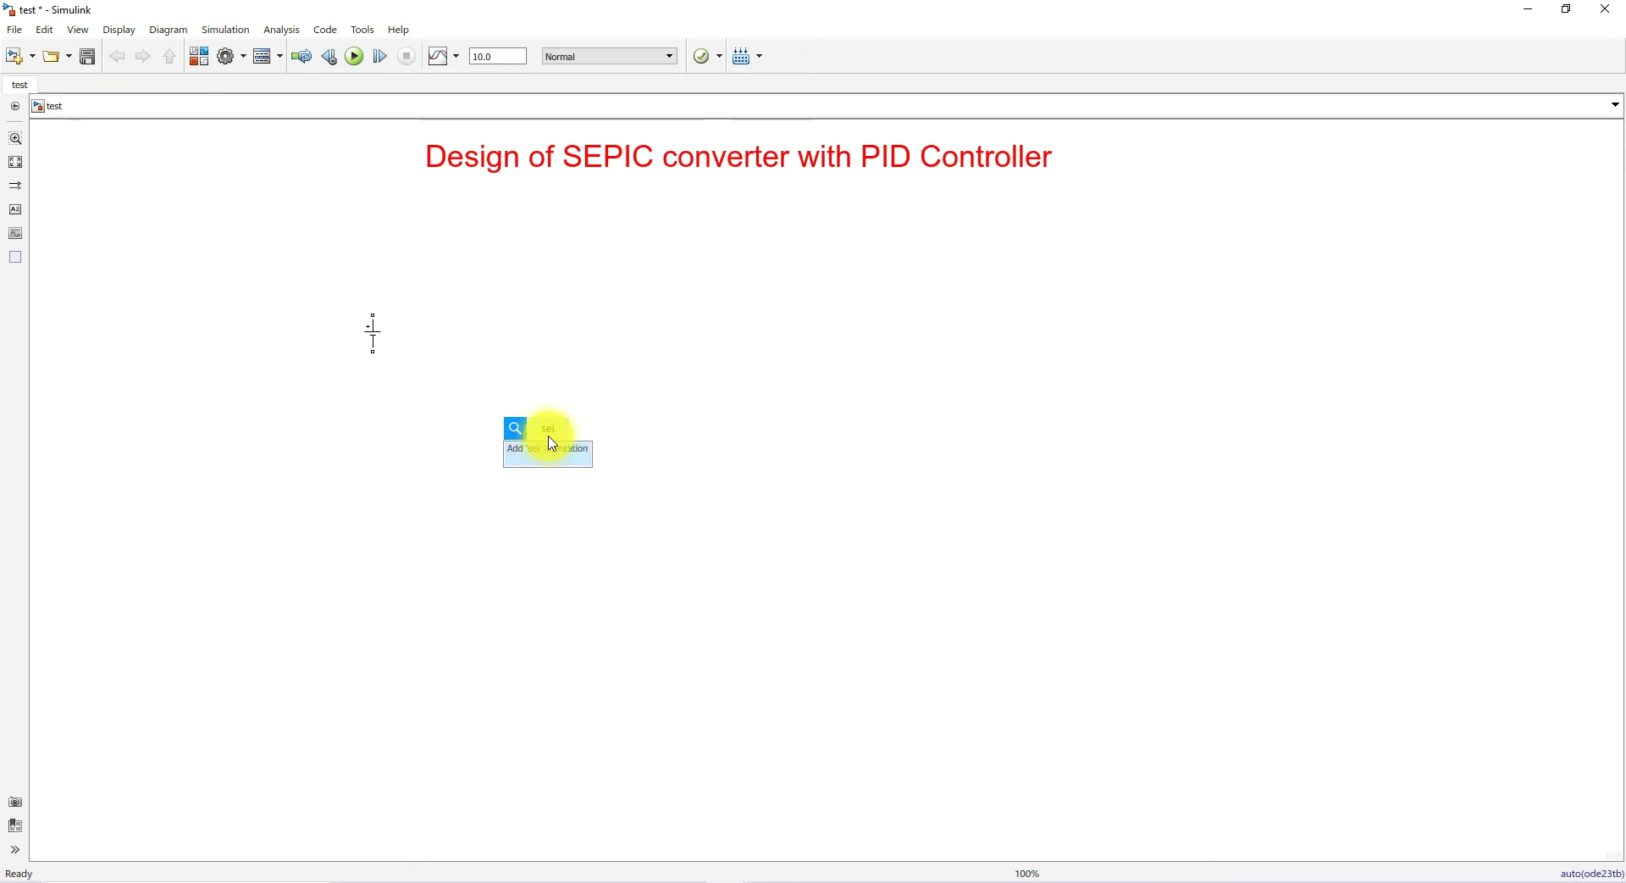
key("BackSpace")
type("ries")
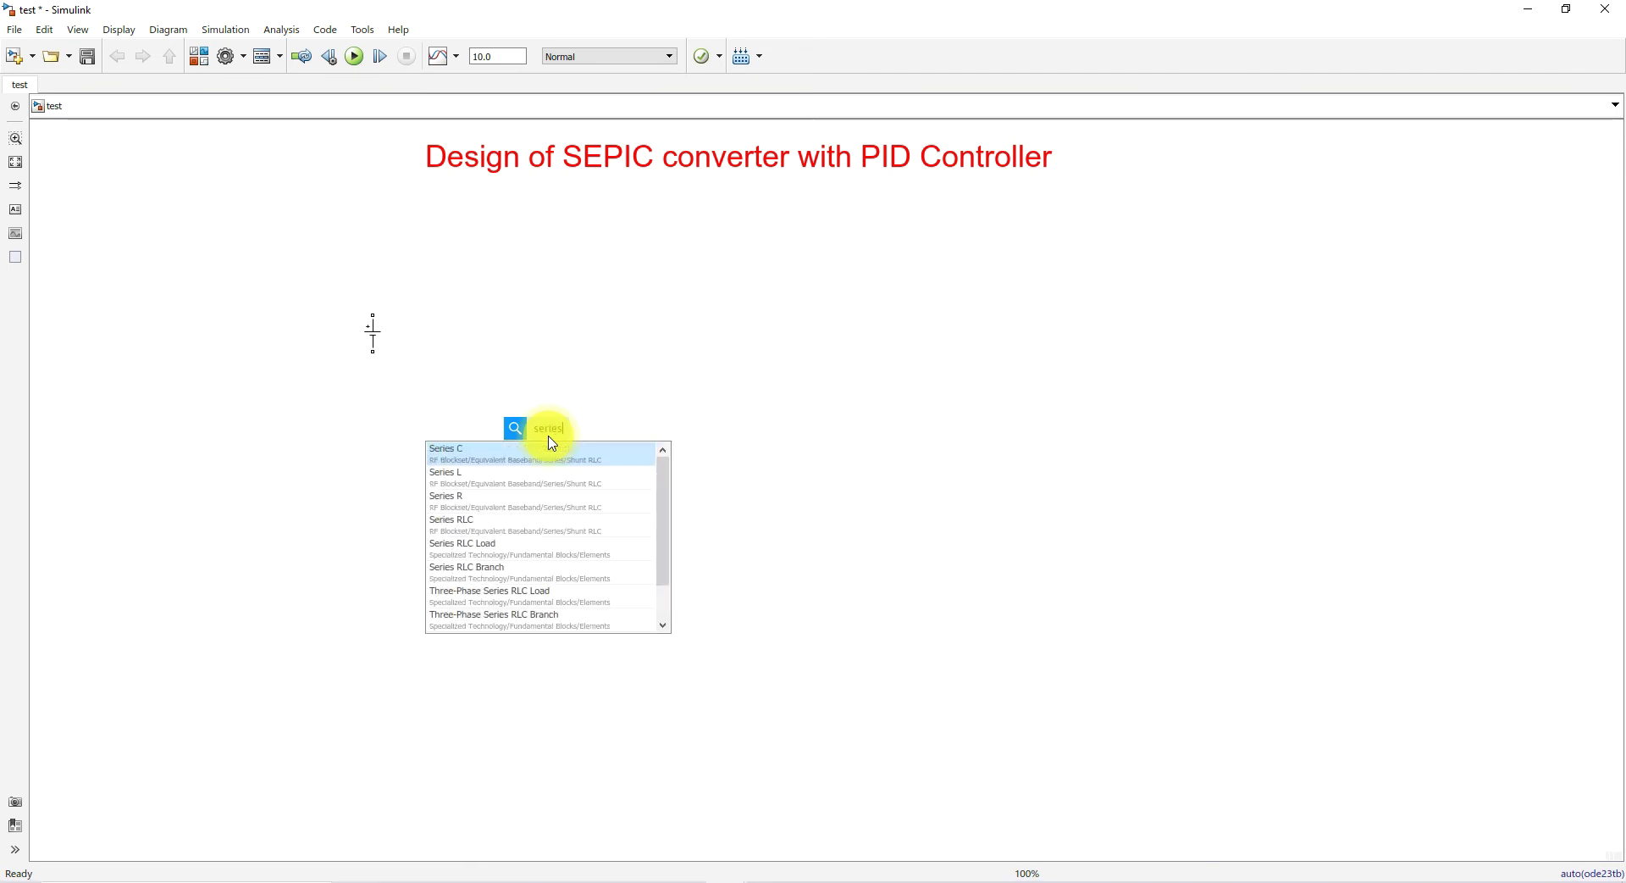
left_click(471, 567)
Step: Set the series branch type to L and connect the inductor, placed above the source, to the source's positive terminal
double_click(558, 446)
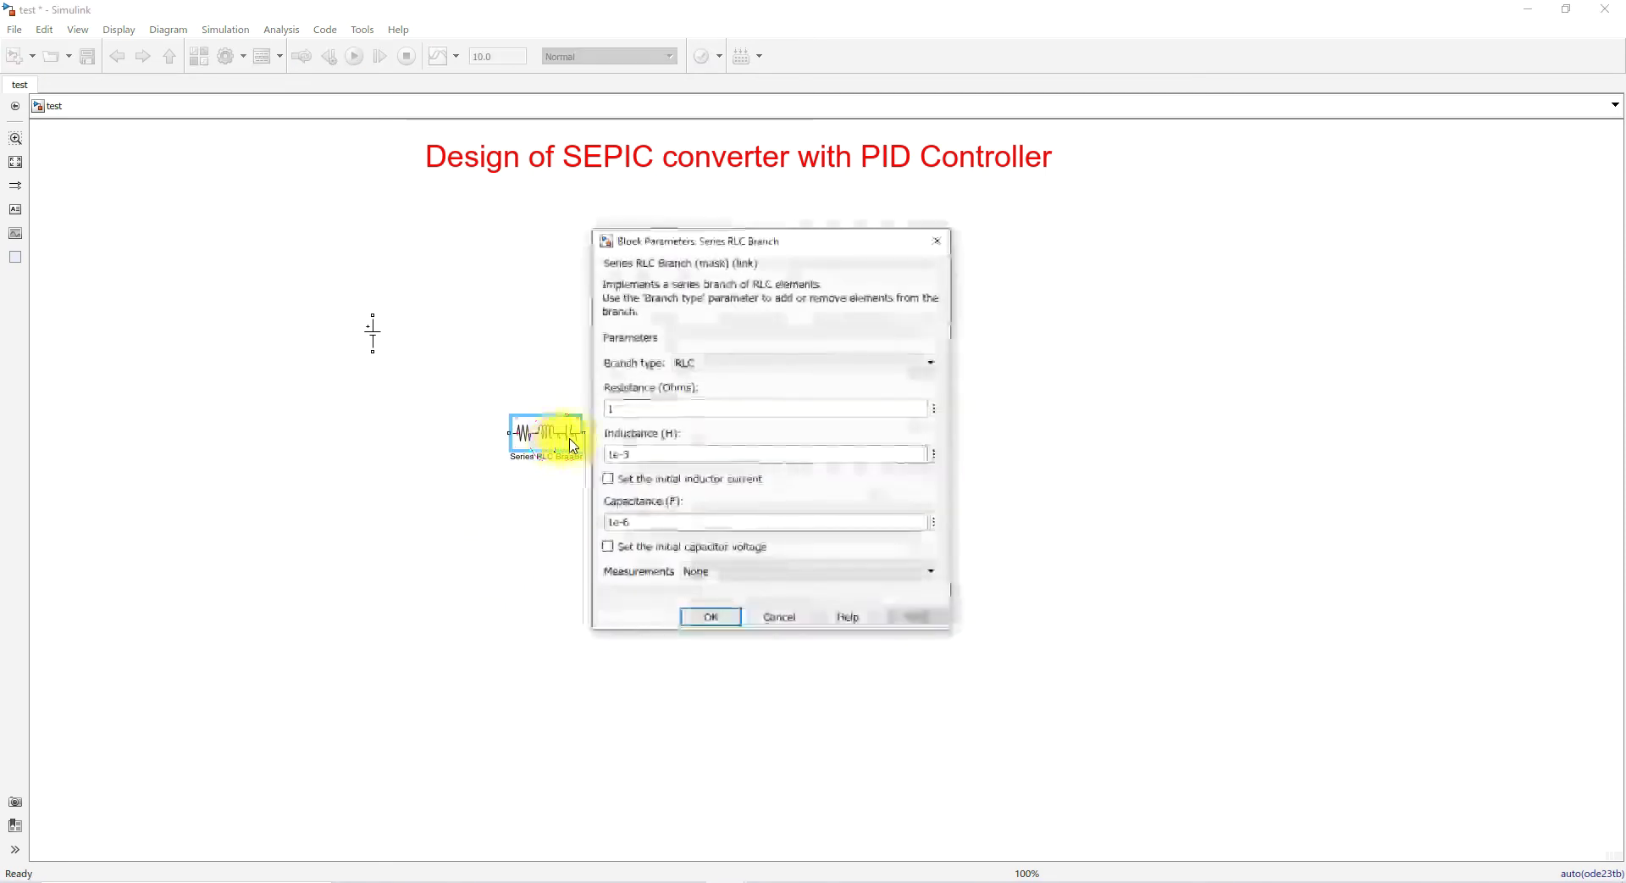
left_click(678, 363)
left_click(684, 404)
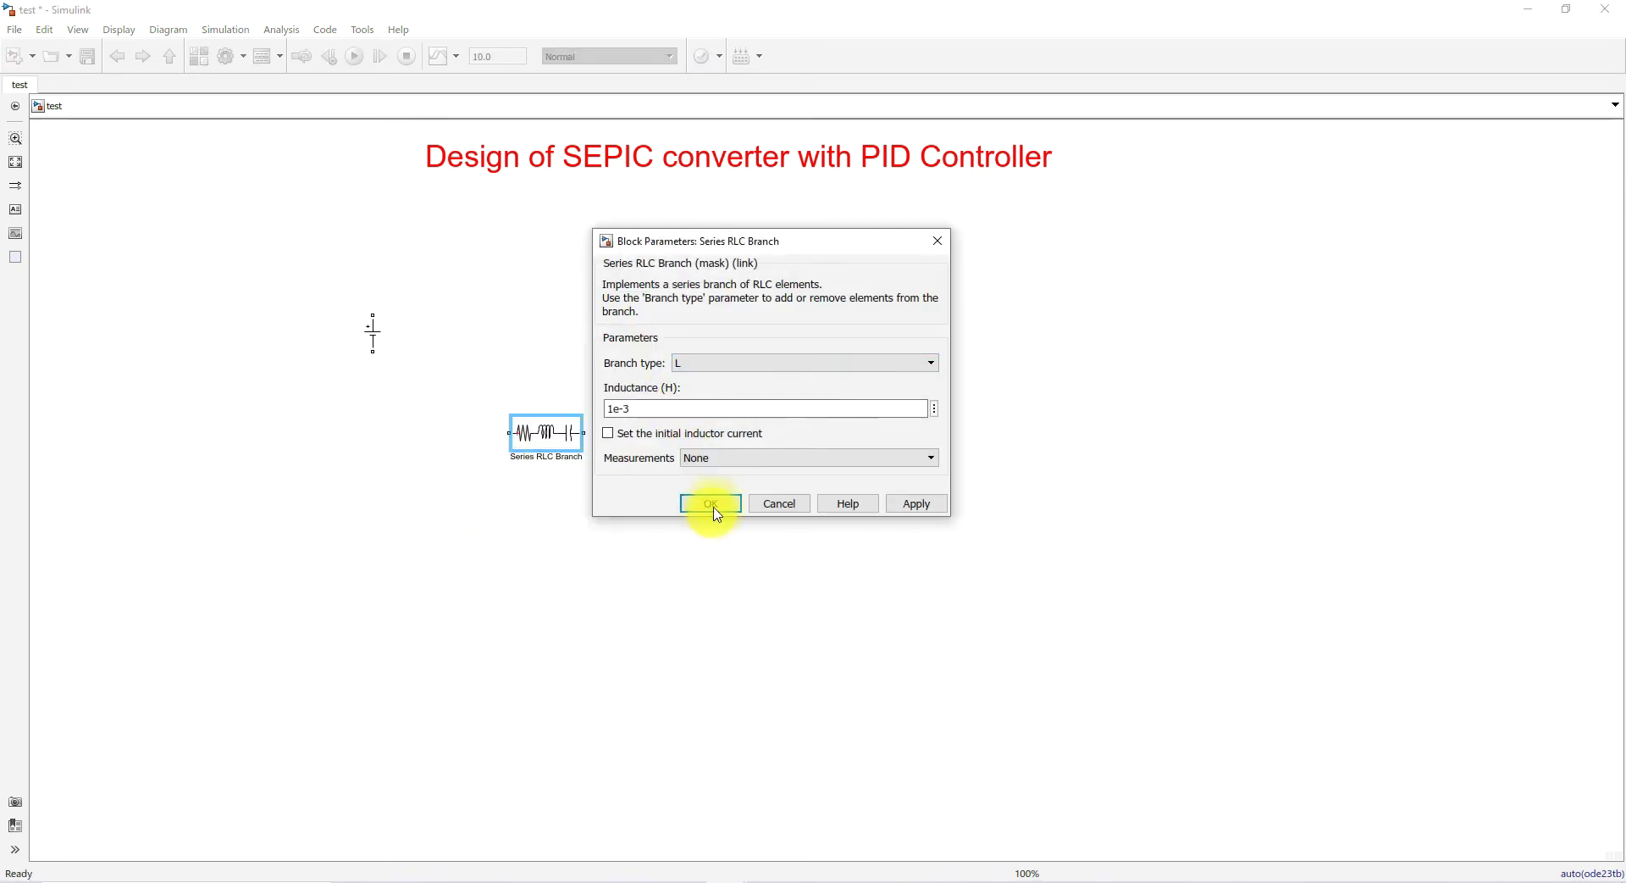
left_click(712, 509)
left_click_drag(559, 450, 497, 295)
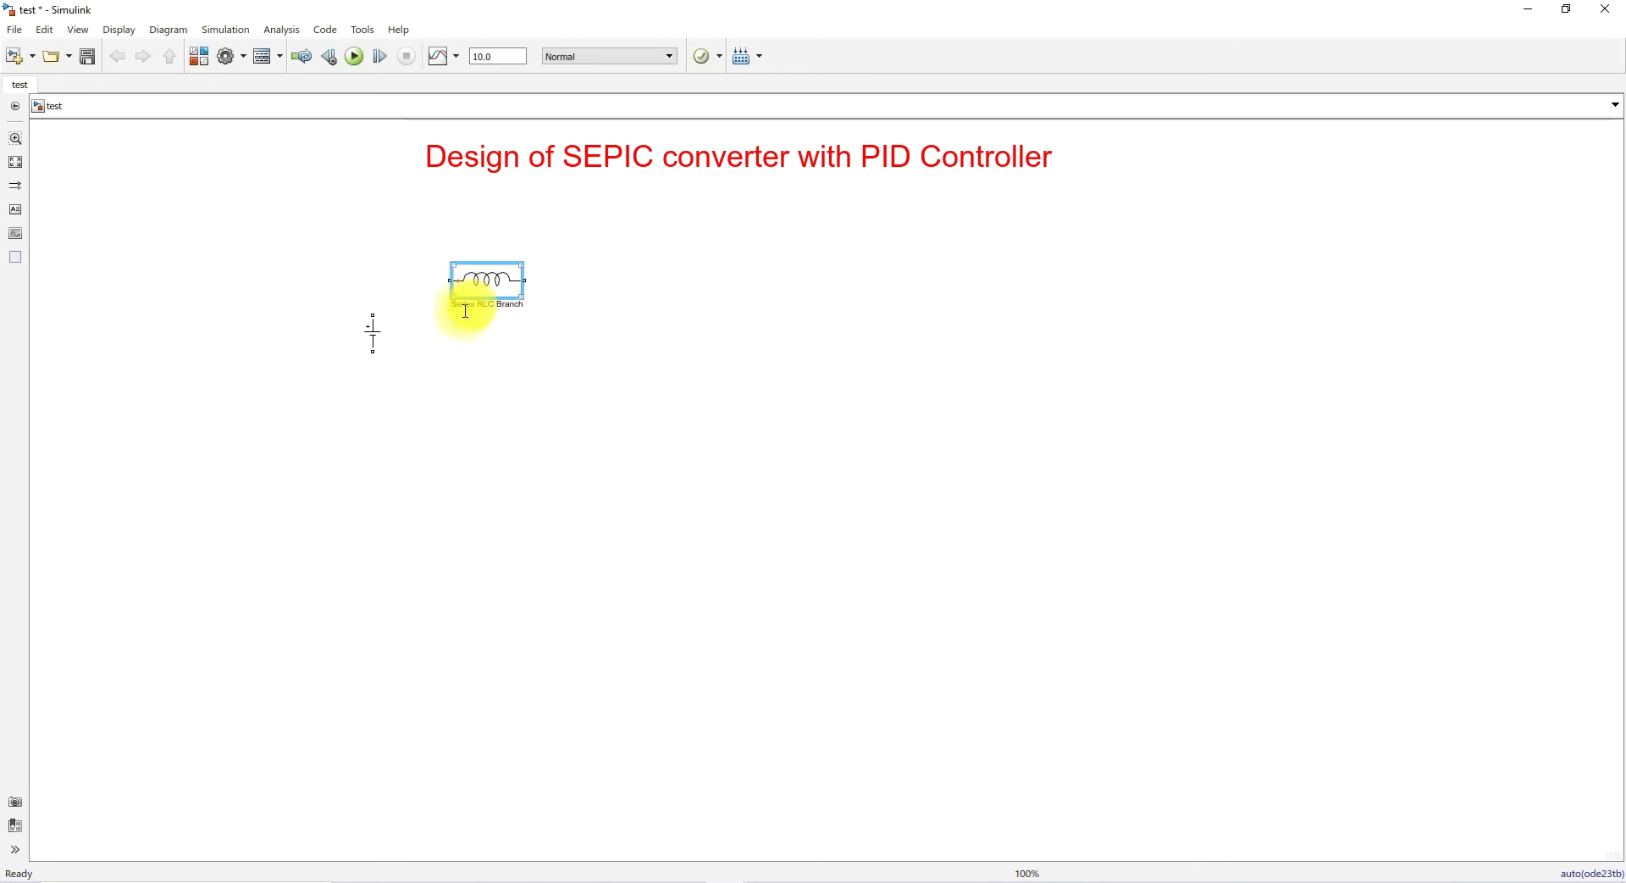
left_click_drag(372, 310, 451, 280)
Step: Add an IGBT/Diode block, rotate it clockwise to stand vertically, and place it below and to the right of the inductor
double_click(579, 384)
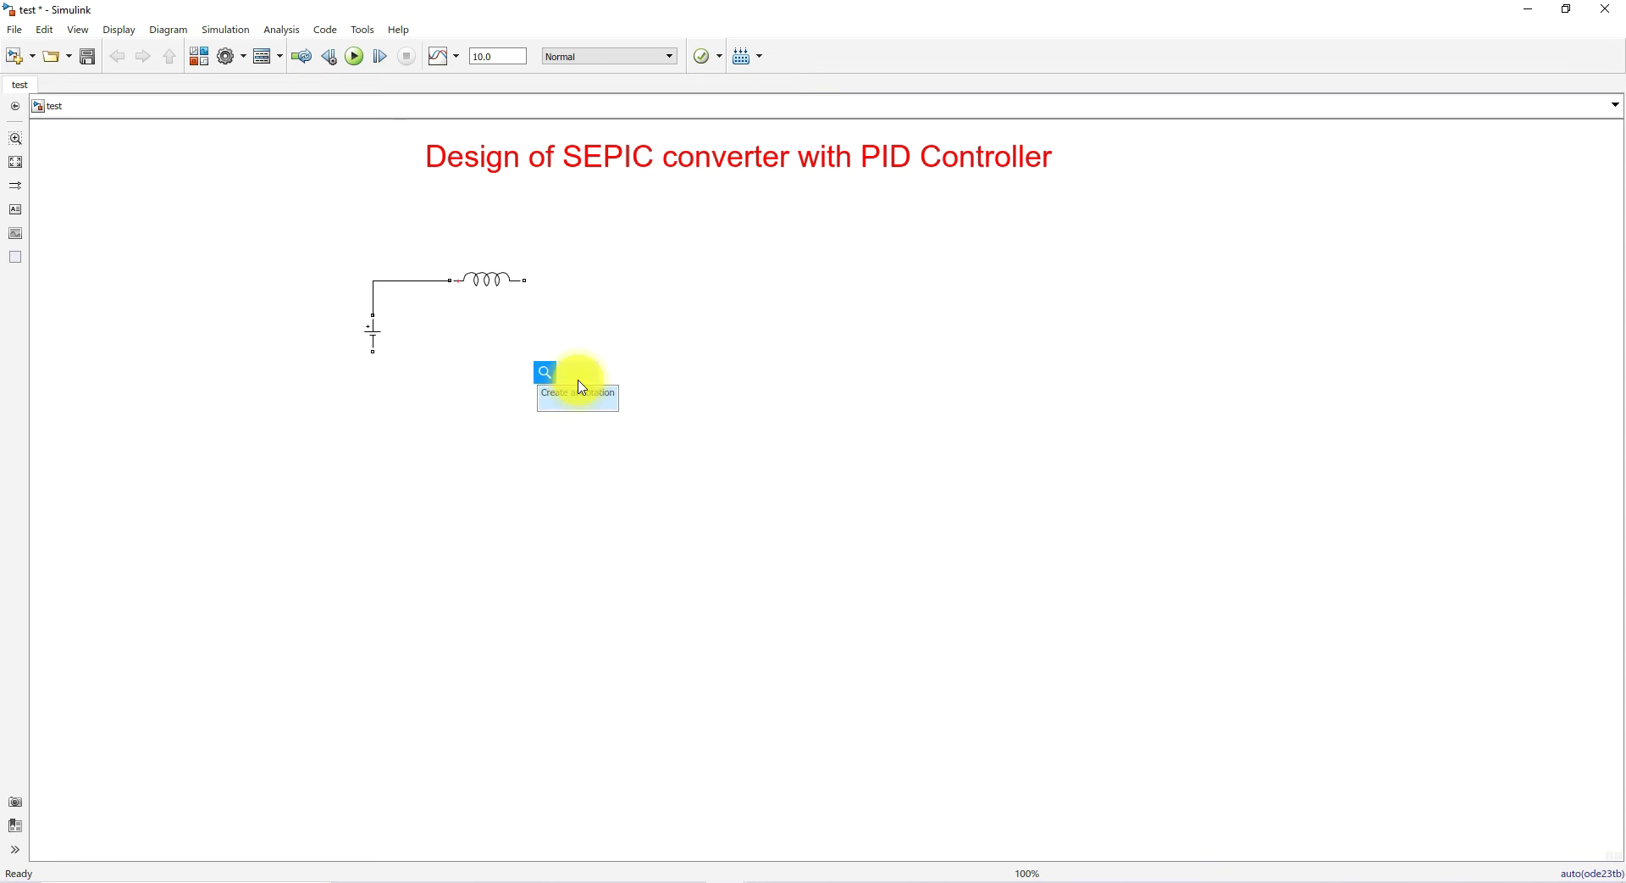
type("igbt")
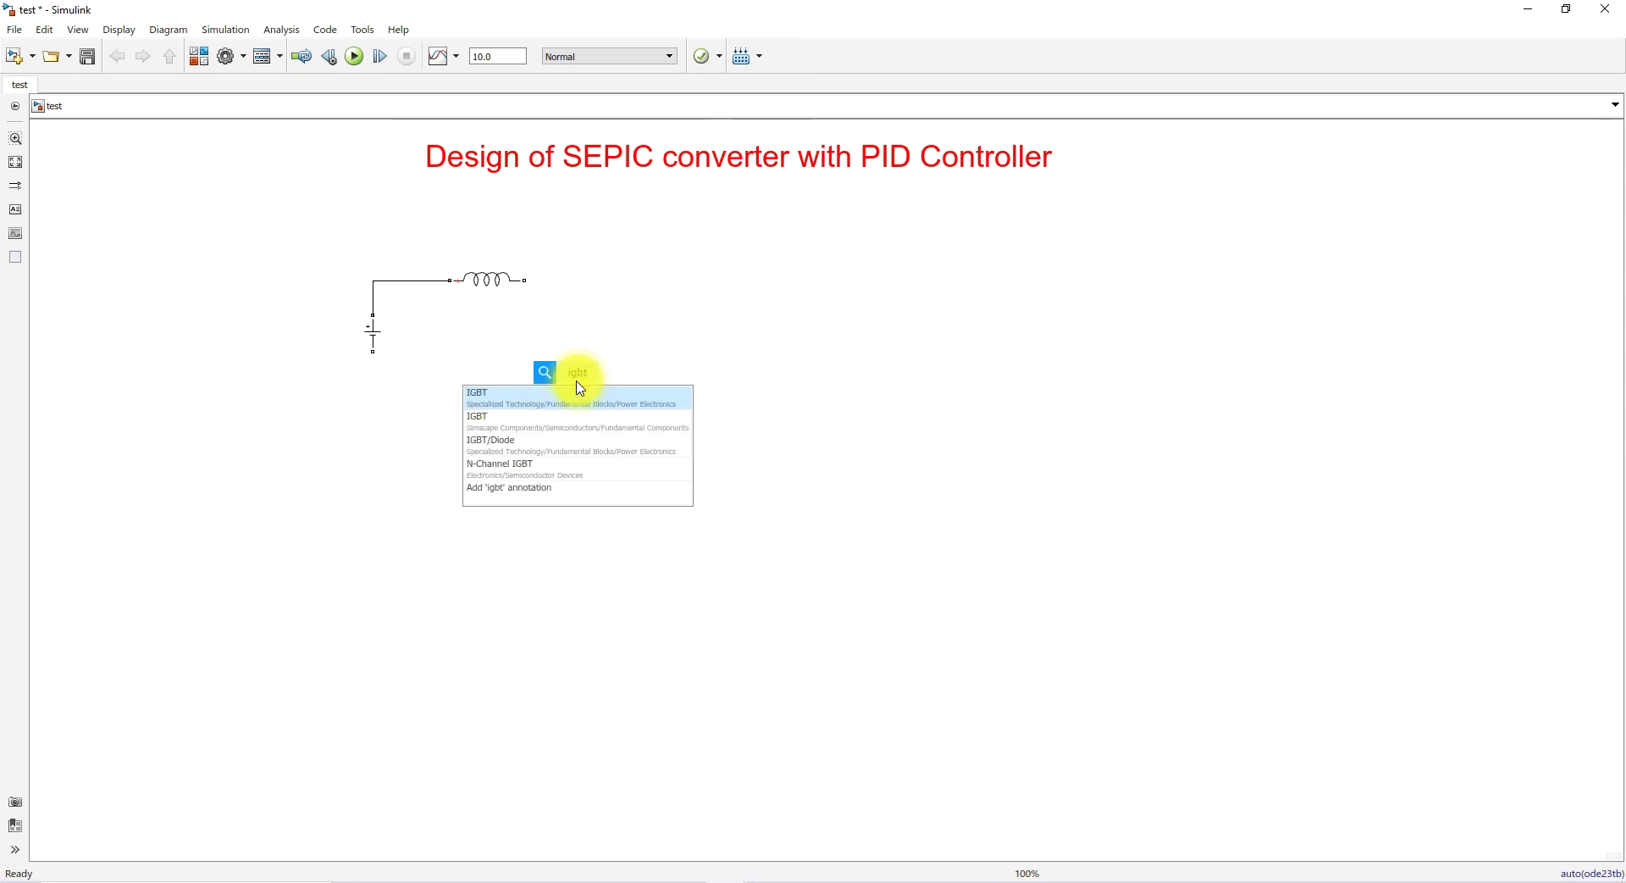
left_click(494, 445)
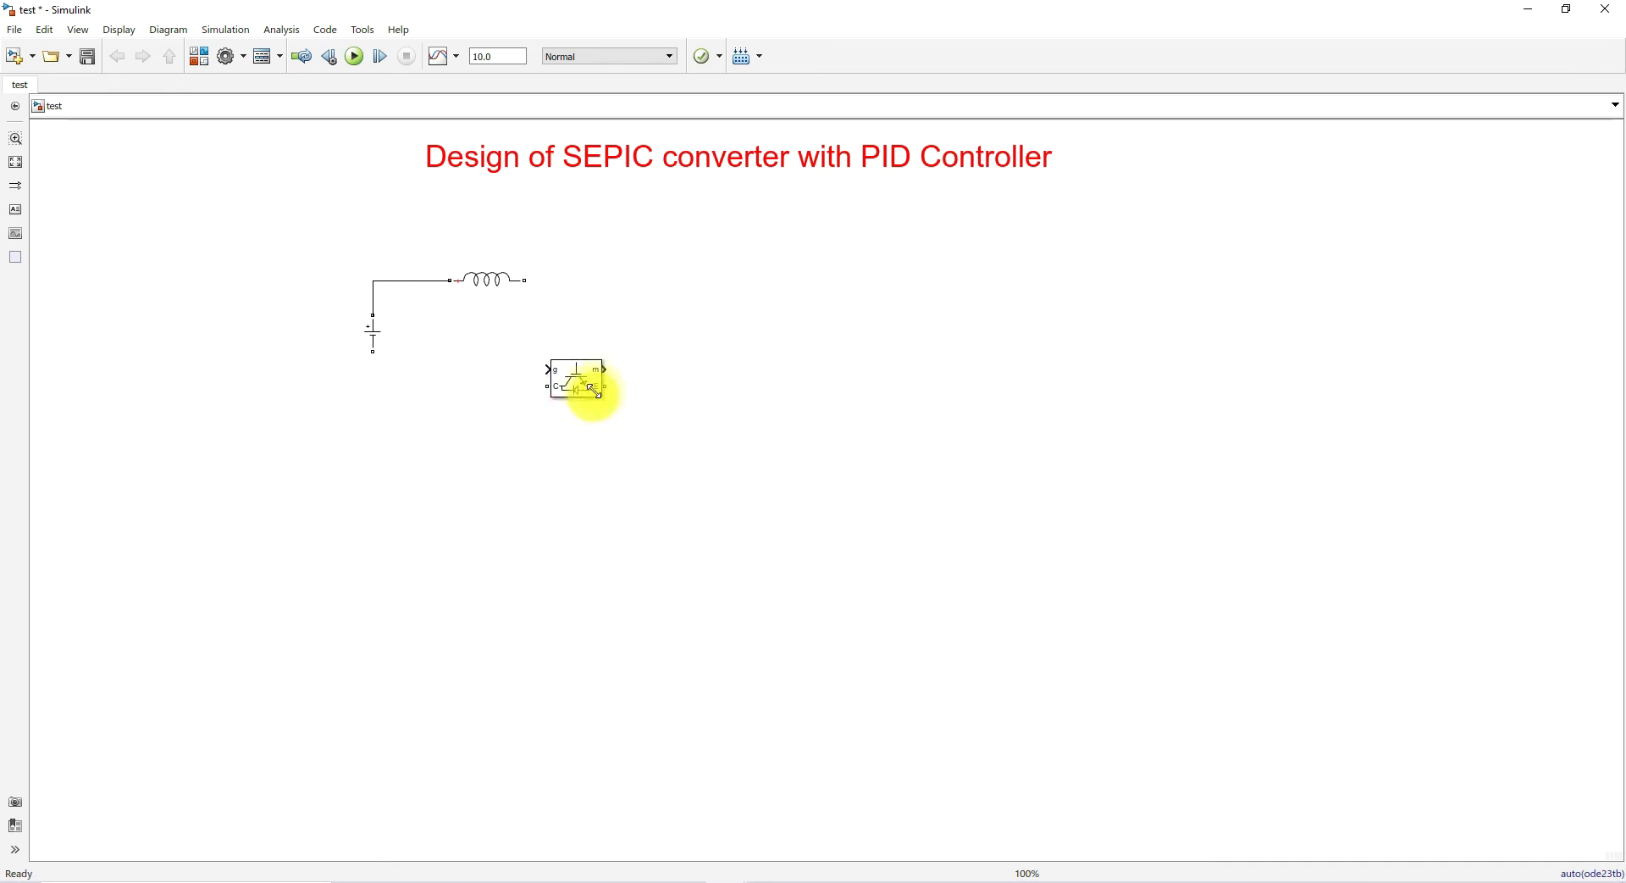
key("ctrl+r")
left_click_drag(584, 378, 596, 336)
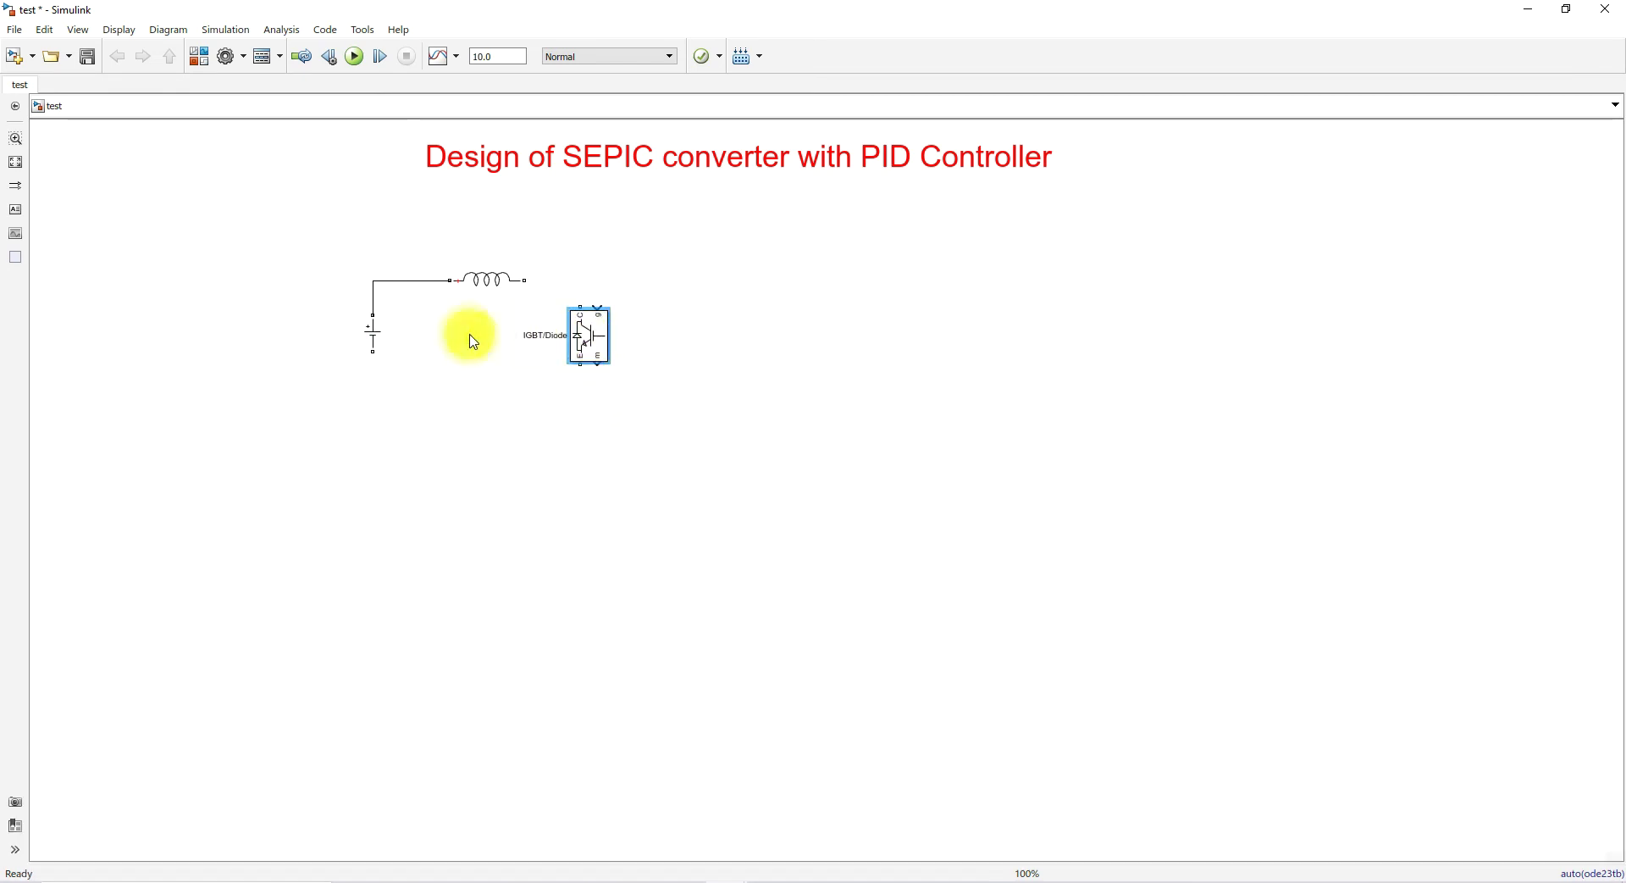
Step: Lower the DC source slightly and connect the IGBT's collector to the free end of the input inductor
left_click_drag(383, 341, 373, 362)
mouse_move(588, 341)
left_mouse_down()
mouse_move(598, 369)
mouse_move(525, 281)
mouse_move(664, 287)
mouse_move(581, 280)
left_mouse_up()
left_click(579, 328)
Step: Copy the inductor to the right of the IGBT junction, connected in series, and set the copy's branch type to C
left_click(494, 292)
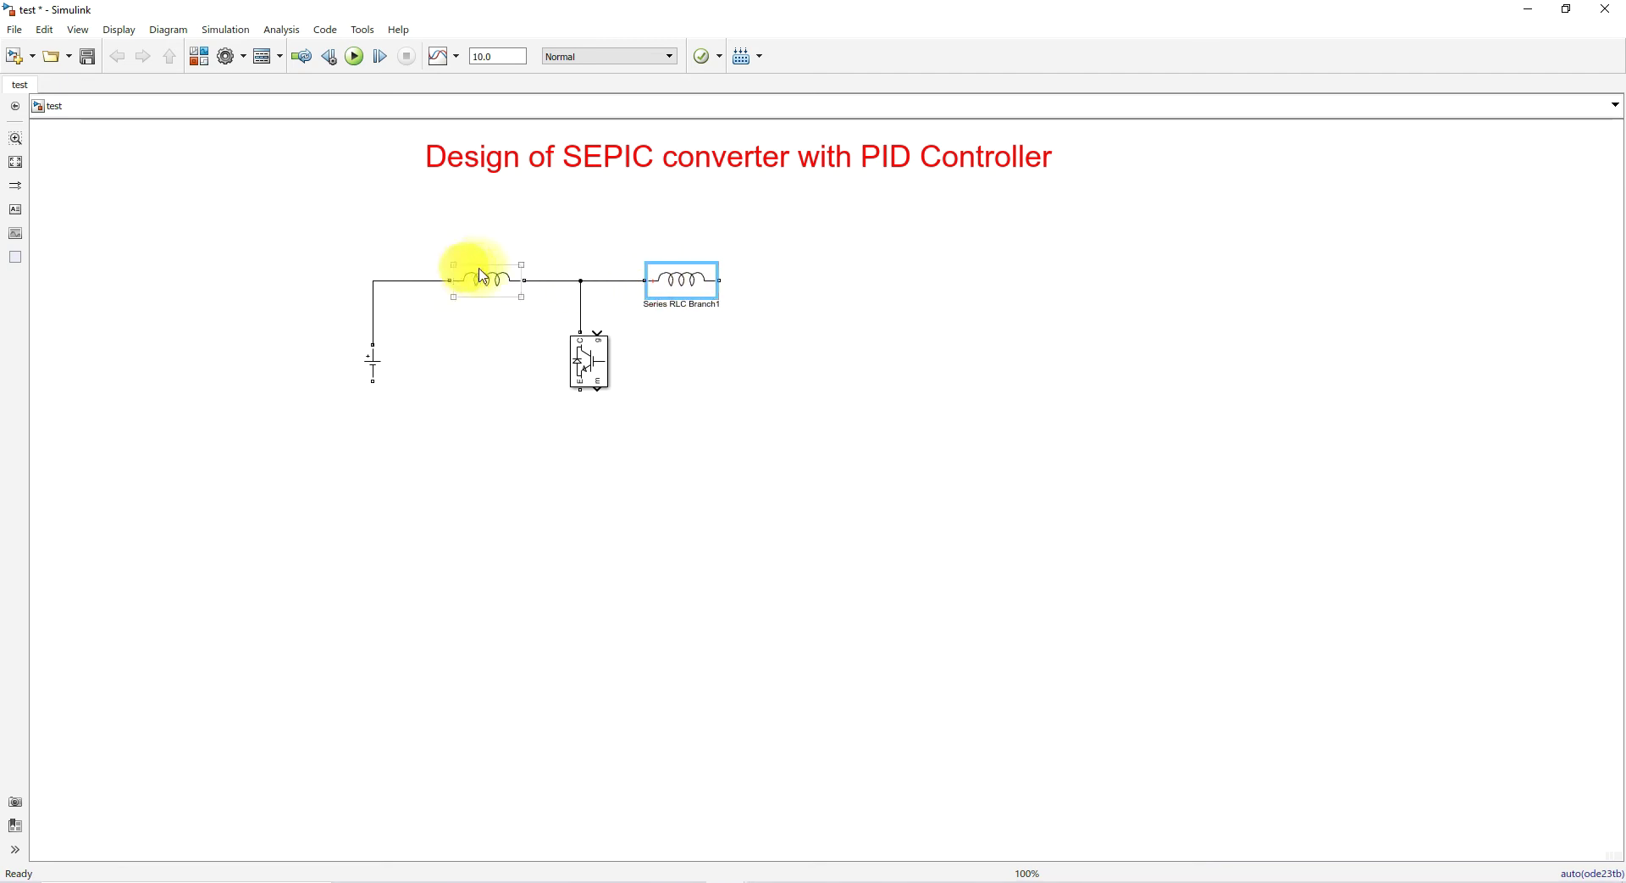
double_click(672, 280)
left_click(815, 268)
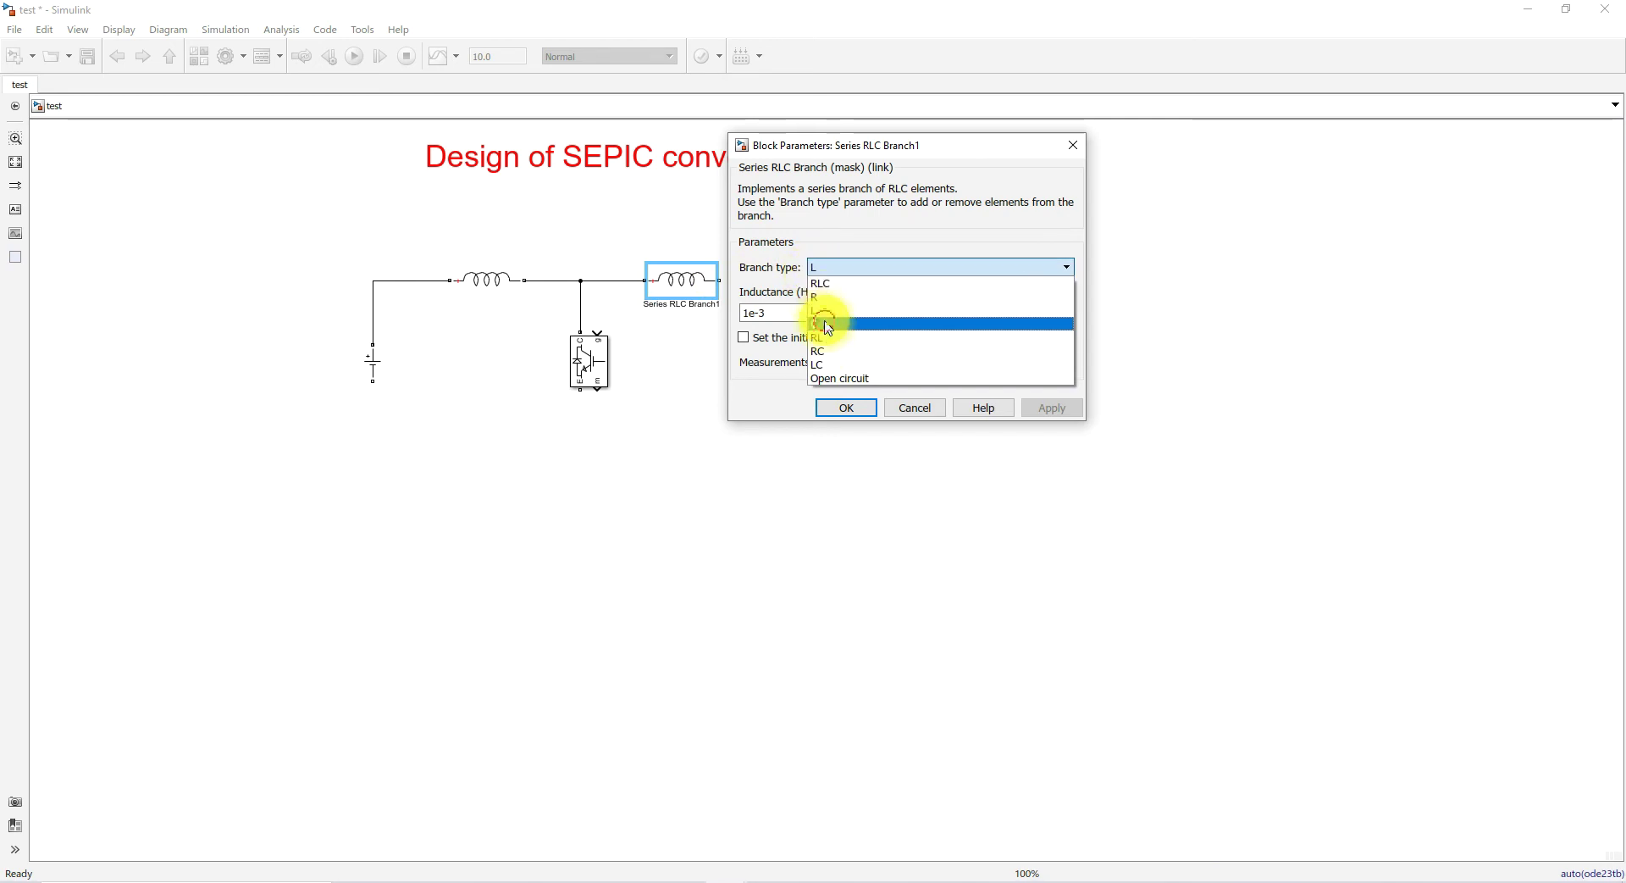
left_click(817, 323)
left_click(843, 409)
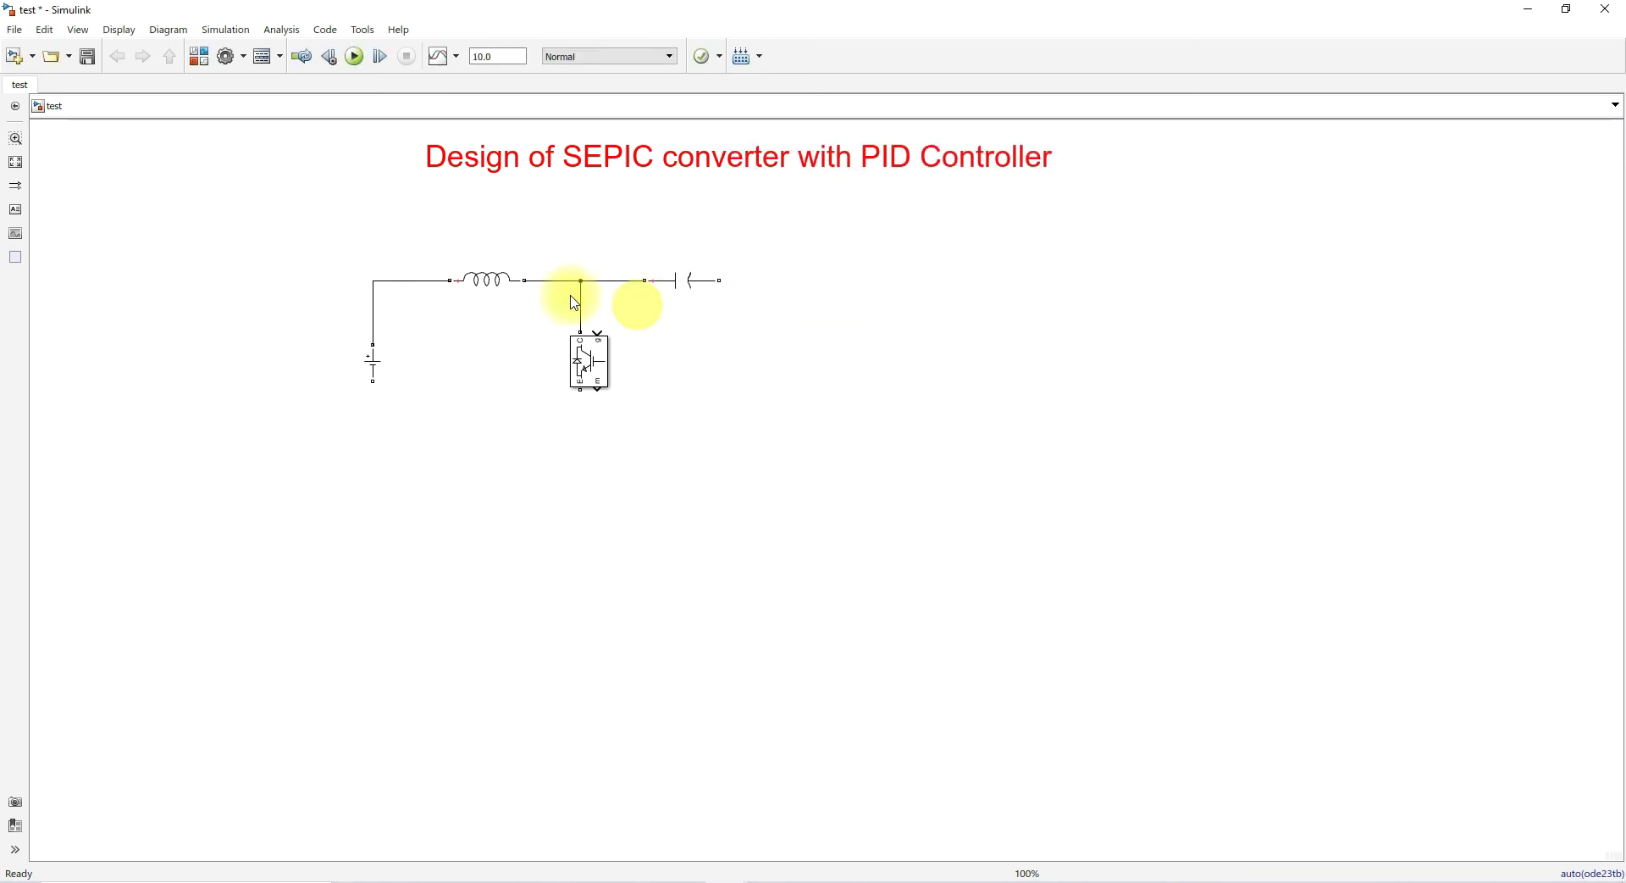
Step: Copy the inductor, rotate it to stand vertically, and connect its upper end to the series capacitor's output
left_click_drag(497, 287, 719, 280)
key("ctrl+r")
left_click(798, 310)
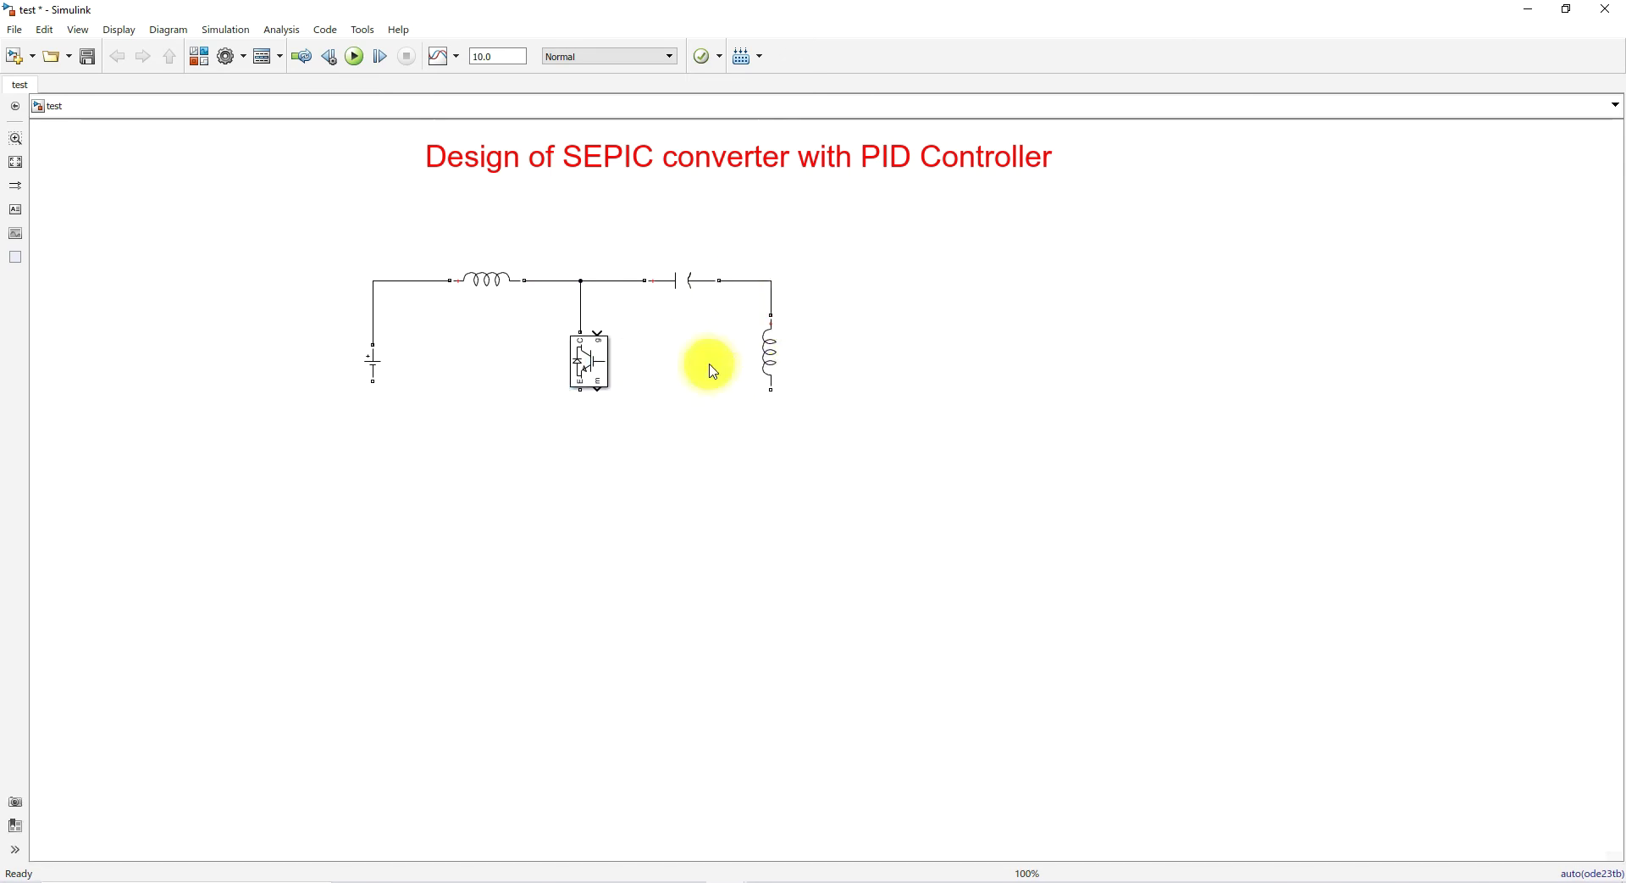
Step: Add a Diode block and connect its anode to the node between the series capacitor and the vertical inductor
double_click(711, 493)
type("dio")
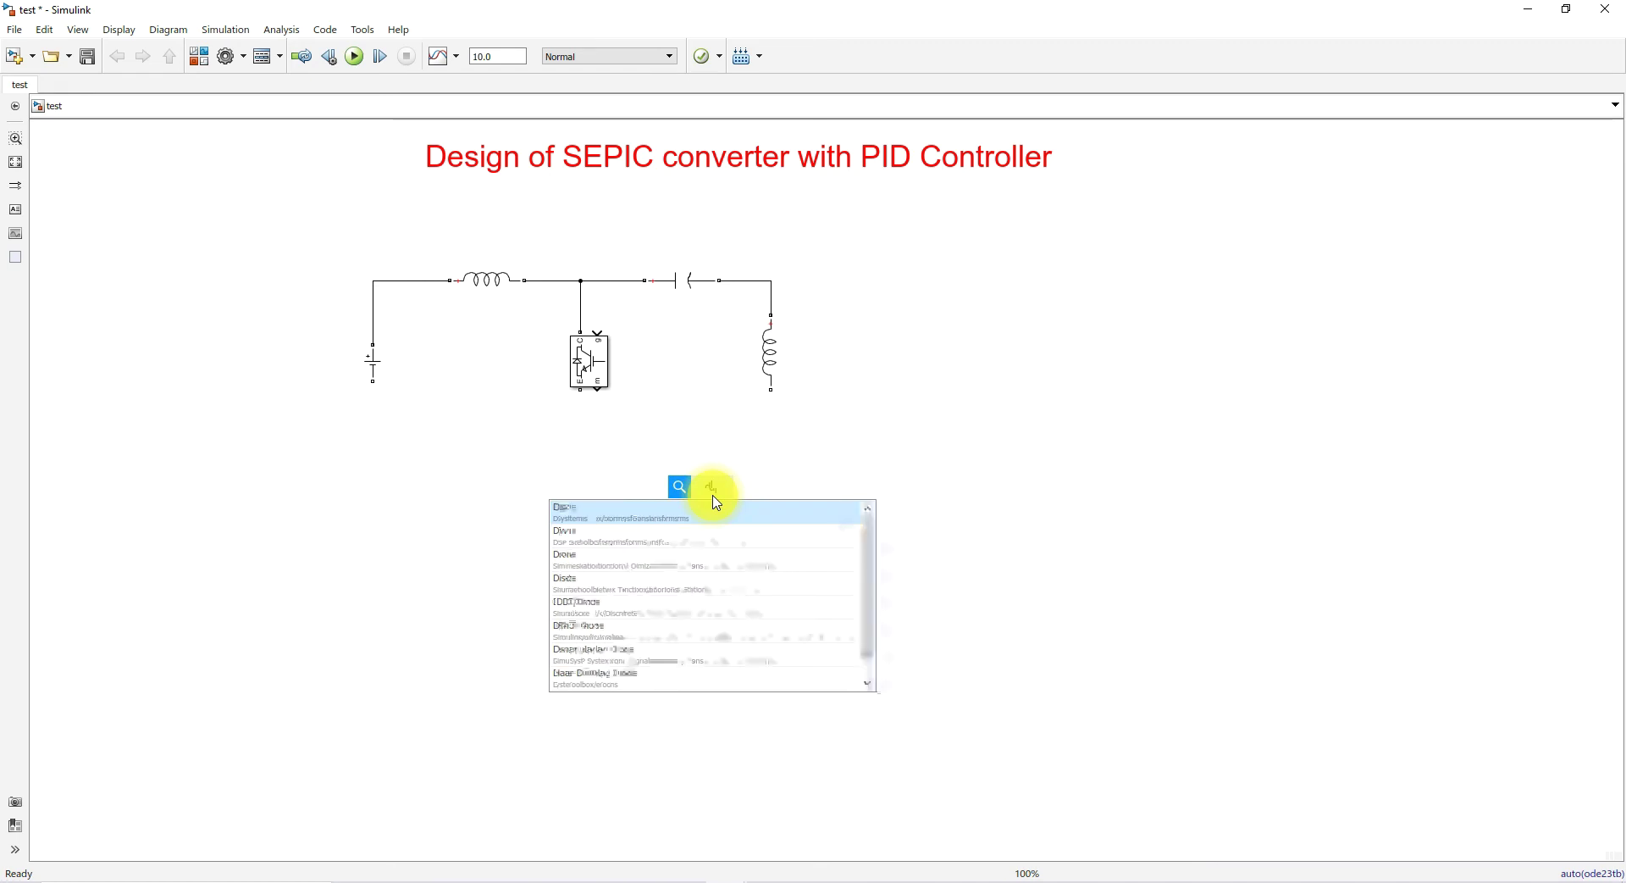
type("de")
left_click(716, 508)
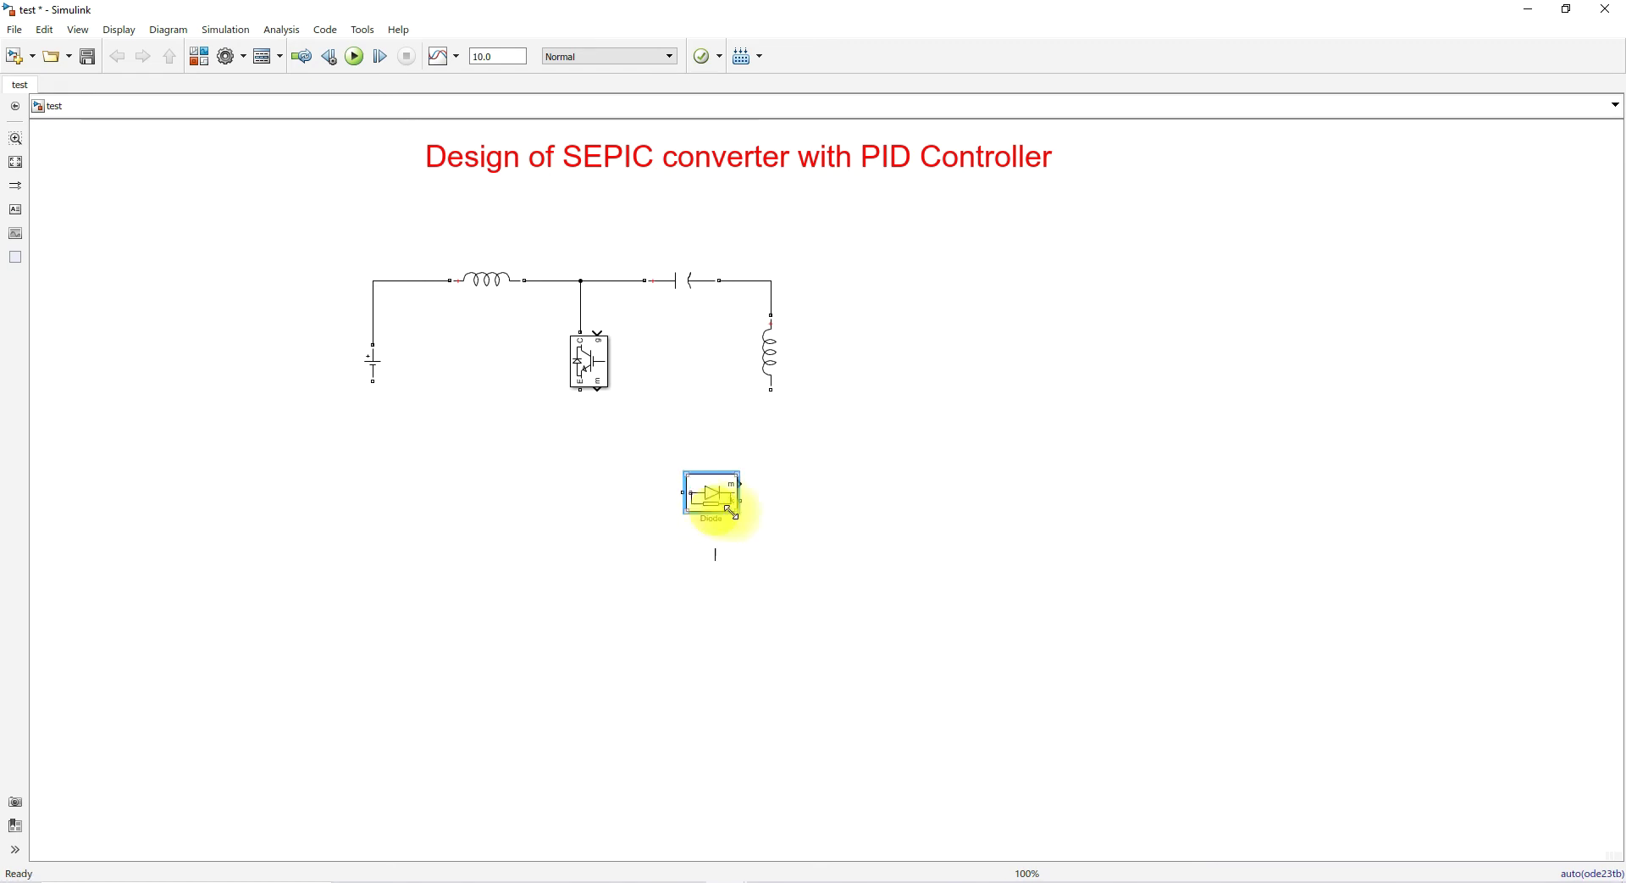
left_click_drag(712, 498, 859, 288)
Step: Copy the series capacitor as the output capacitor, rotate it to stand vertically, and connect it to the diode's cathode
left_click_drag(768, 278, 919, 352)
key("ctrl+r")
left_click(942, 308)
mouse_move(935, 297)
left_mouse_down()
mouse_move(885, 282)
mouse_move(886, 324)
mouse_move(883, 285)
left_mouse_up()
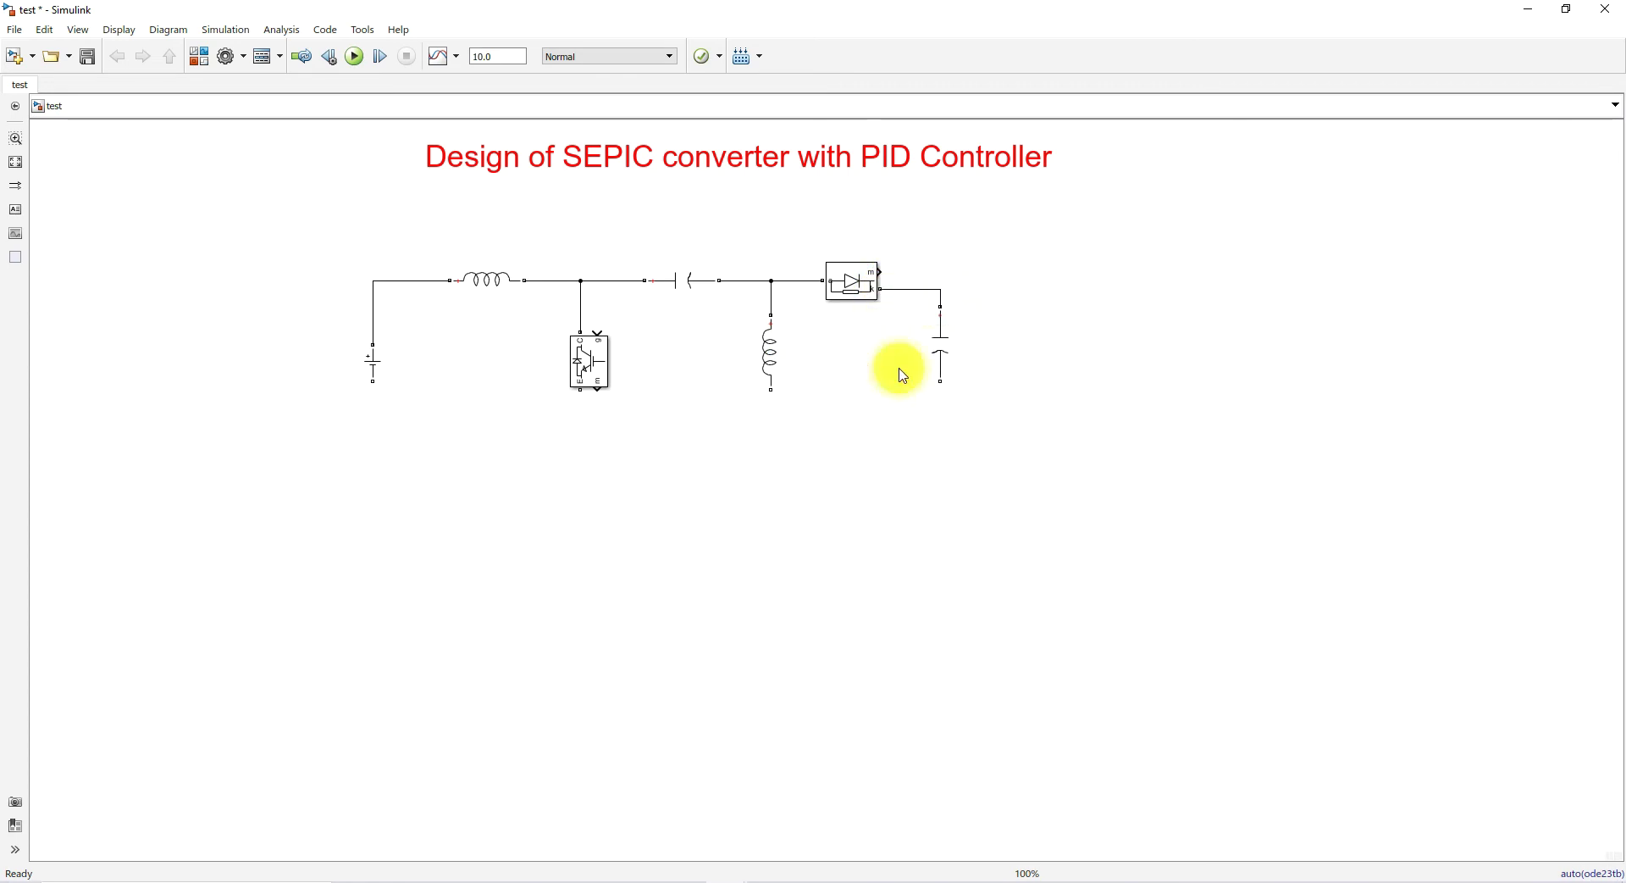
Step: Duplicate the output capacitor to its right, and lower the vertical inductor, output capacitor and IGBT to line them up
left_click(940, 375)
left_click_drag(947, 362, 1027, 356)
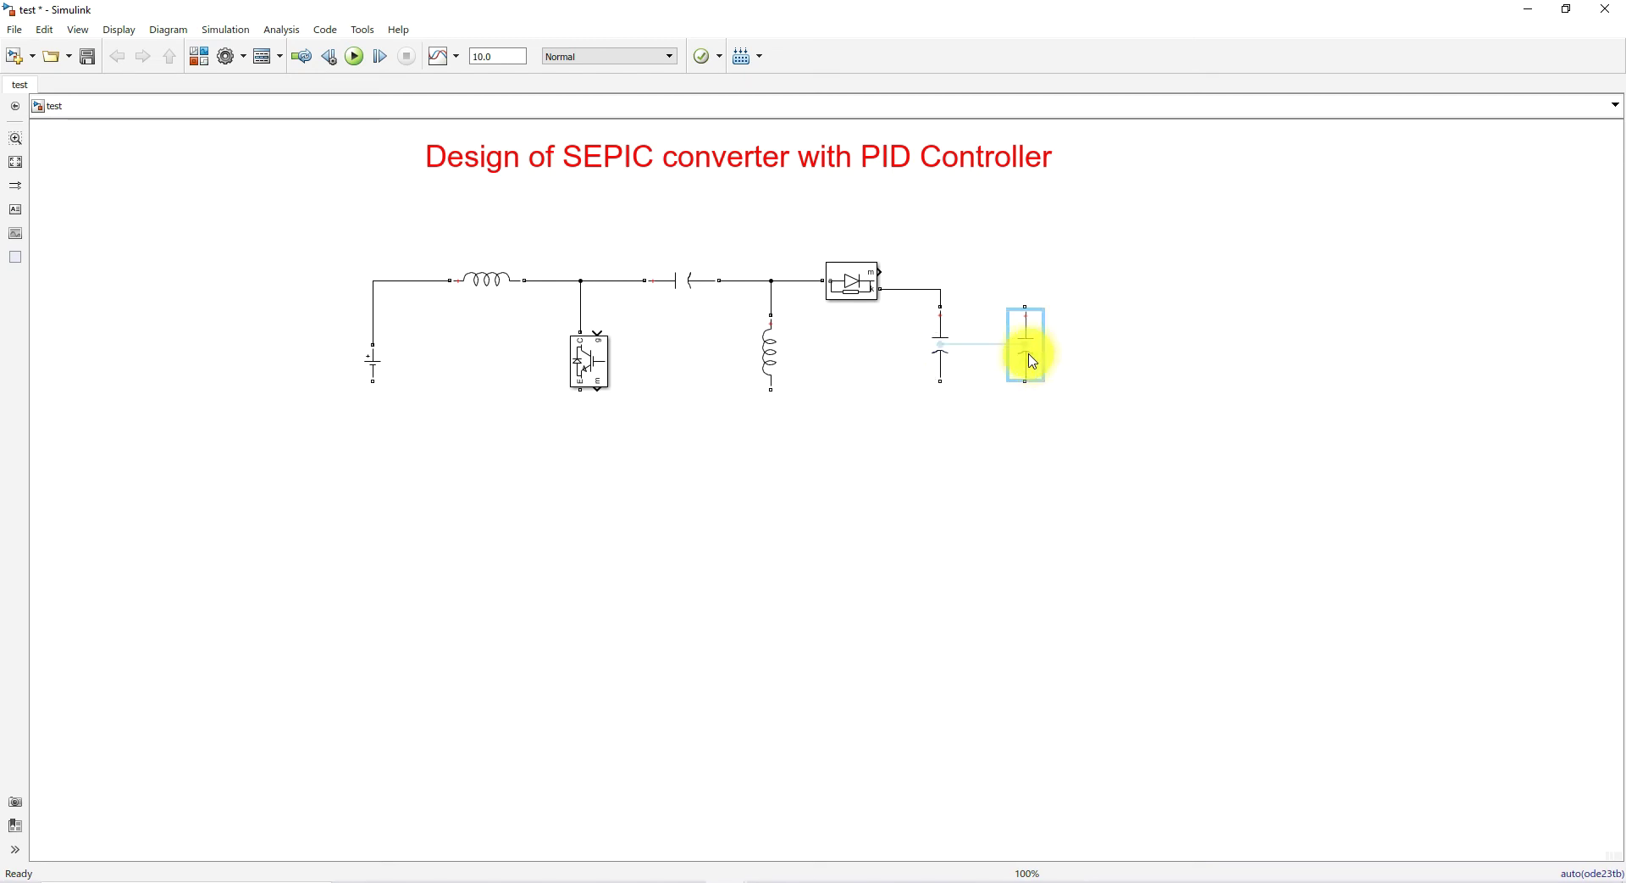
mouse_move(773, 352)
left_mouse_down()
mouse_move(774, 394)
mouse_move(773, 367)
left_mouse_up()
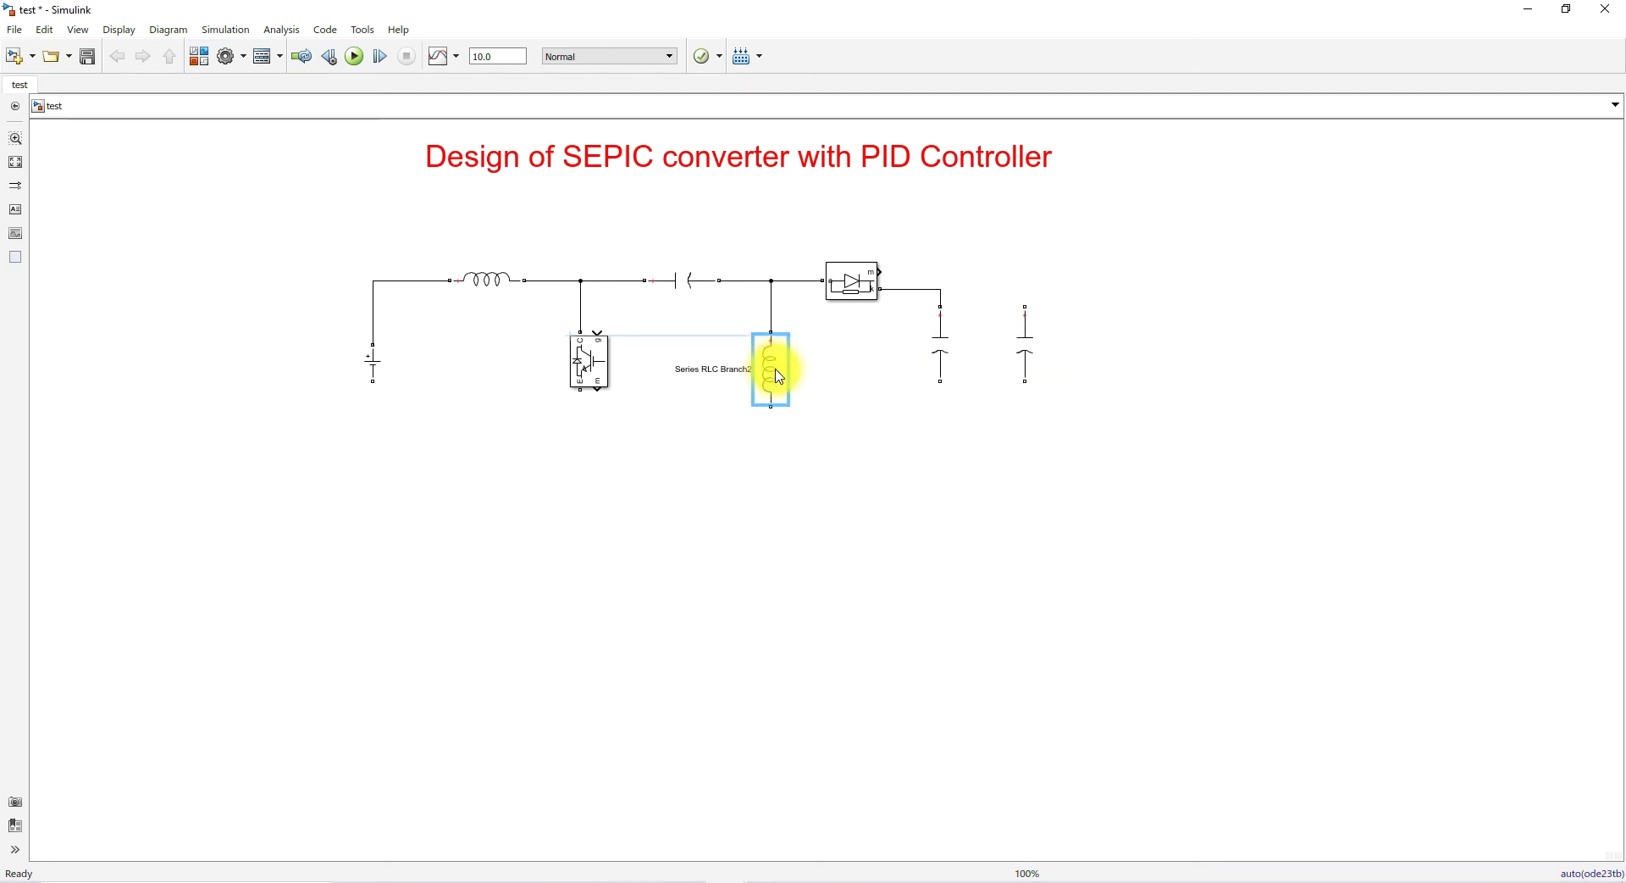
left_click_drag(938, 354, 943, 387)
left_click_drag(581, 374, 592, 389)
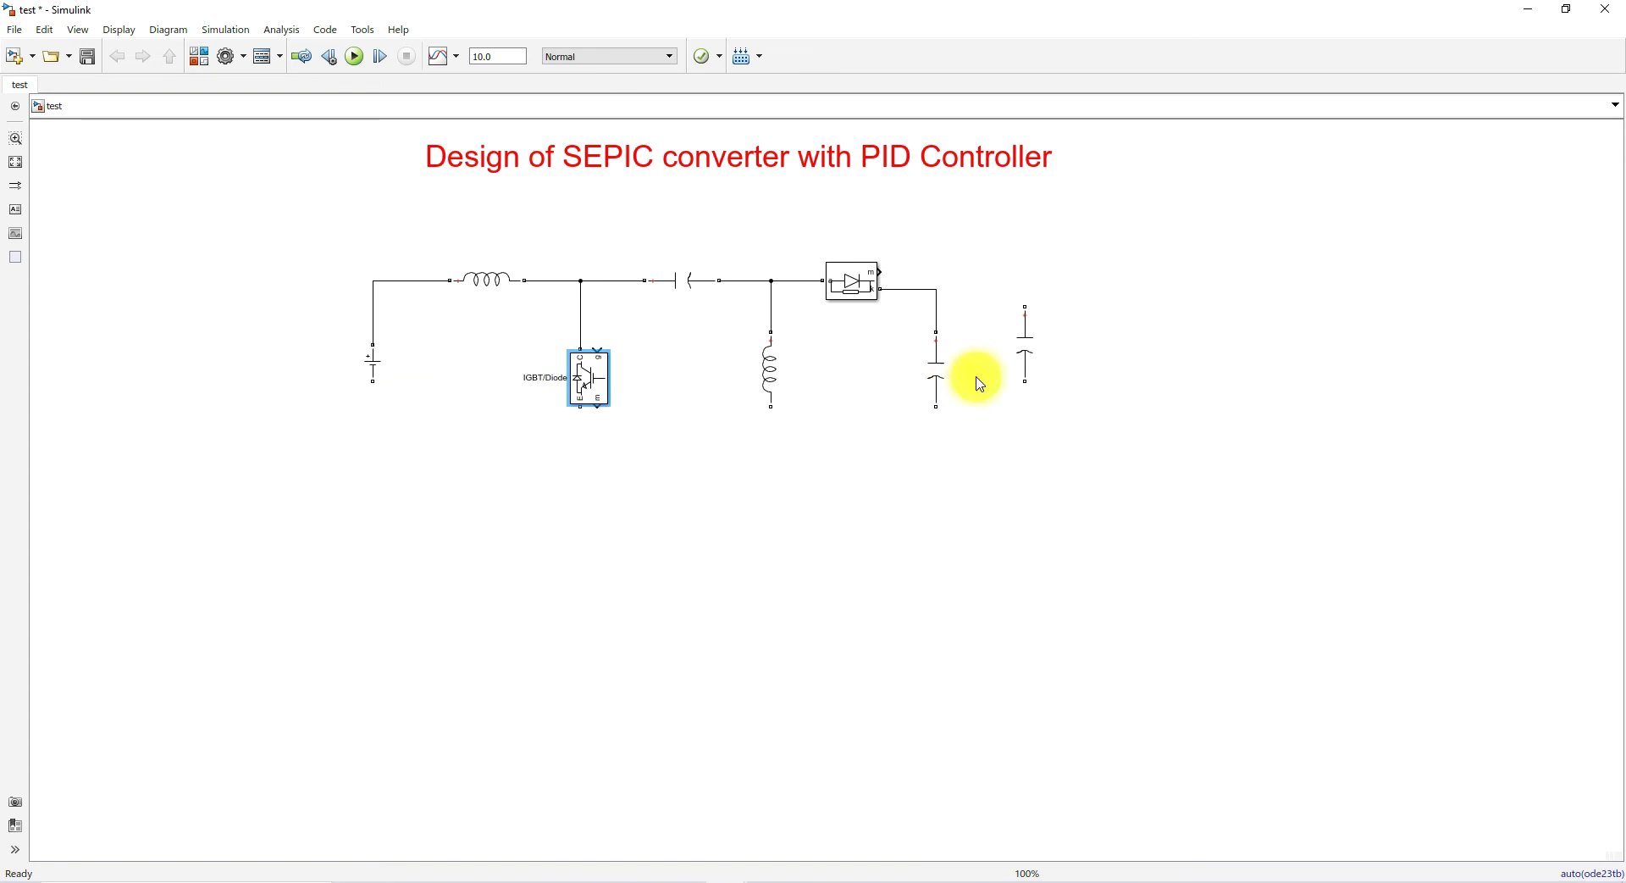
Step: Set the duplicated capacitor's branch type to R and place the load resistor farther right of the output capacitor
left_click_drag(1028, 356, 1057, 370)
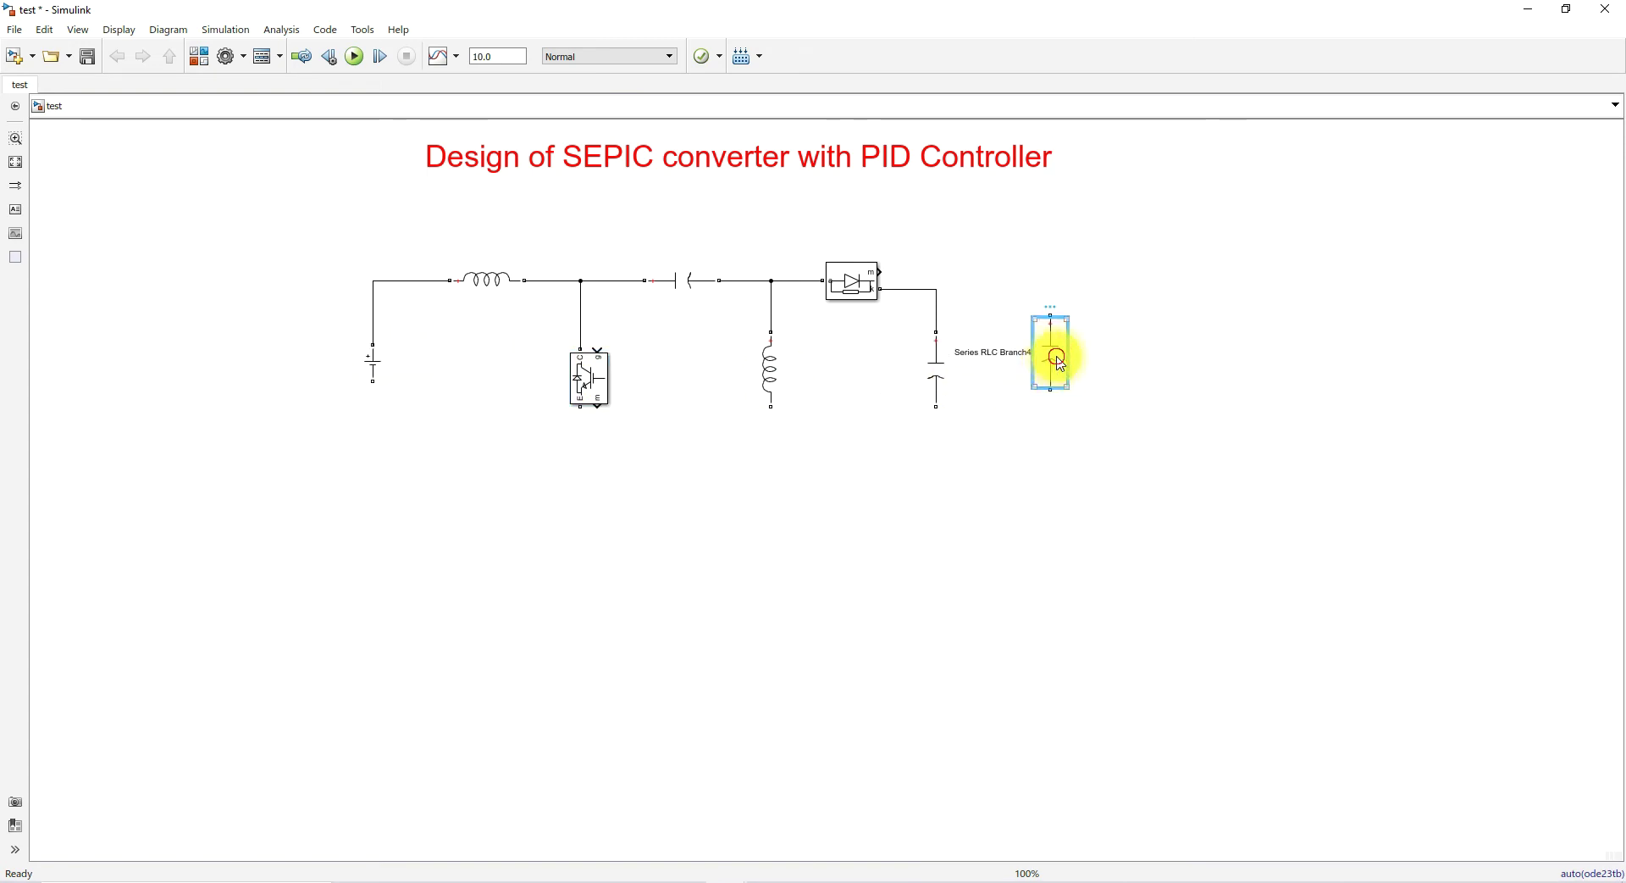
double_click(1061, 363)
left_click(1173, 338)
left_click(1169, 364)
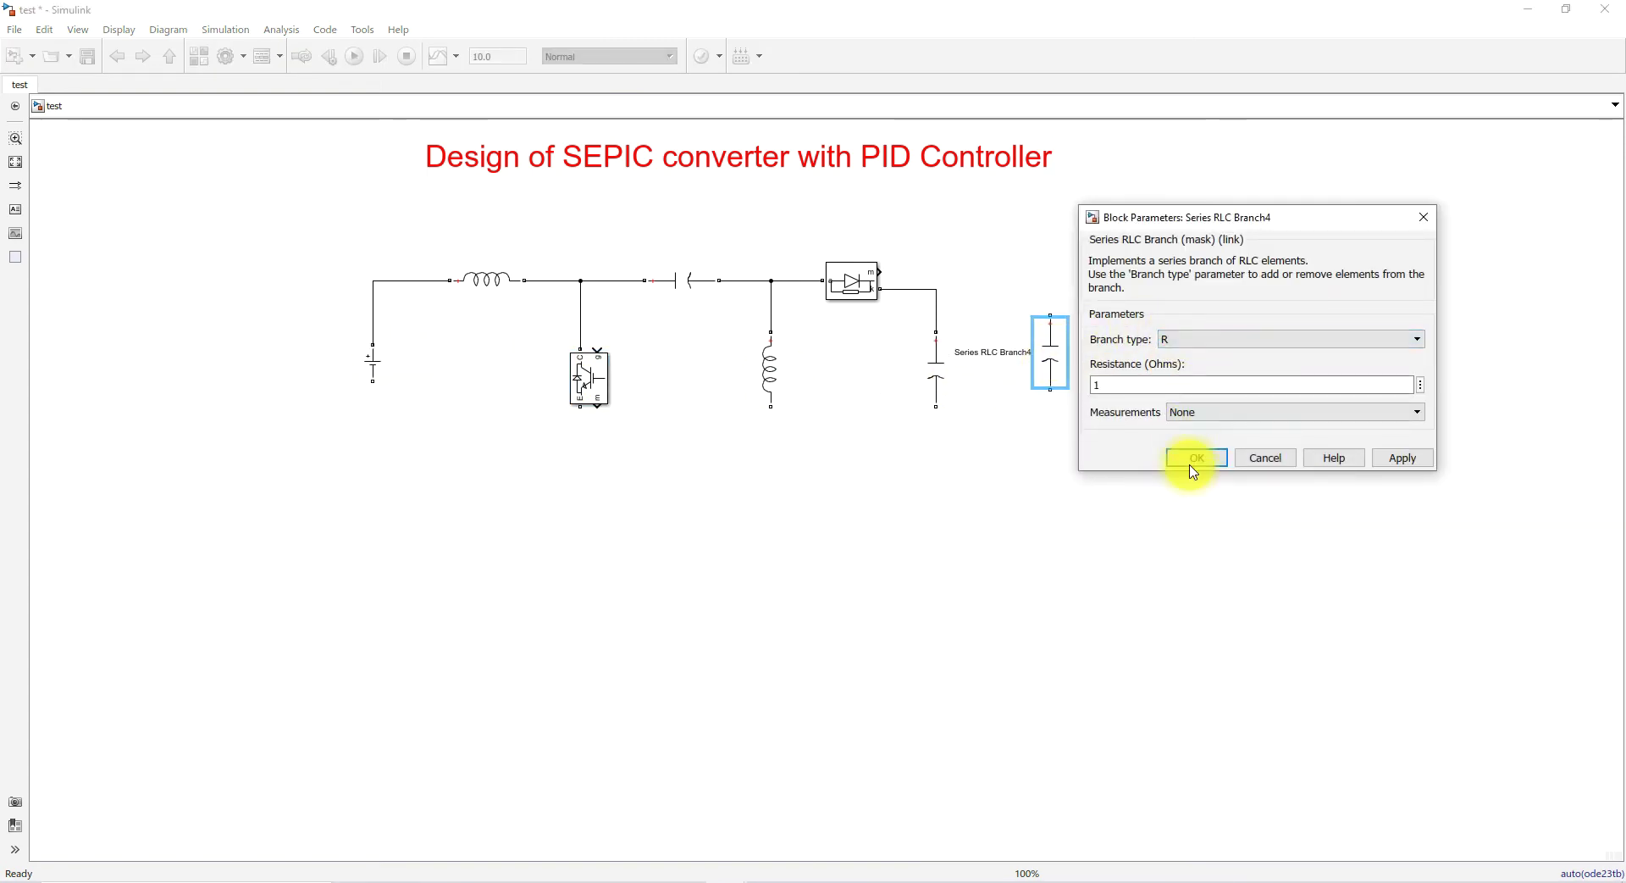
left_click(1194, 458)
left_click_drag(1042, 367, 1056, 367)
left_click(1033, 328)
Step: Wire a return rail from the source's negative terminal to the load resistor and connect the IGBT, vertical inductor and output capacitor to it
mouse_move(373, 382)
left_mouse_down()
mouse_move(446, 454)
mouse_move(1063, 390)
left_mouse_up()
left_click_drag(657, 415, 657, 475)
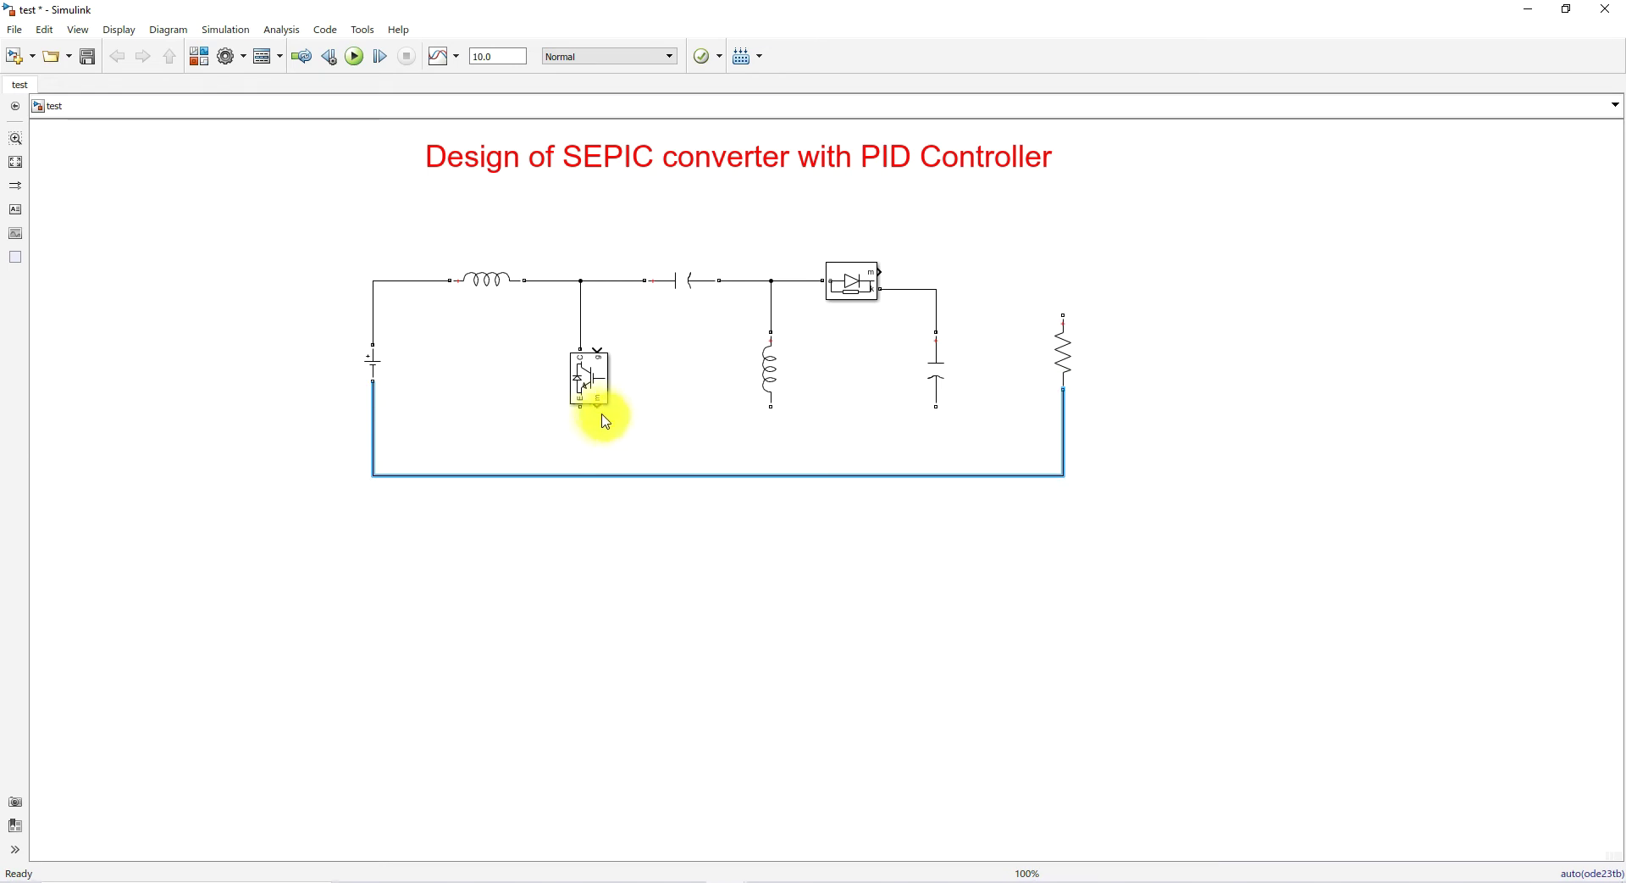
left_click_drag(583, 409, 583, 459)
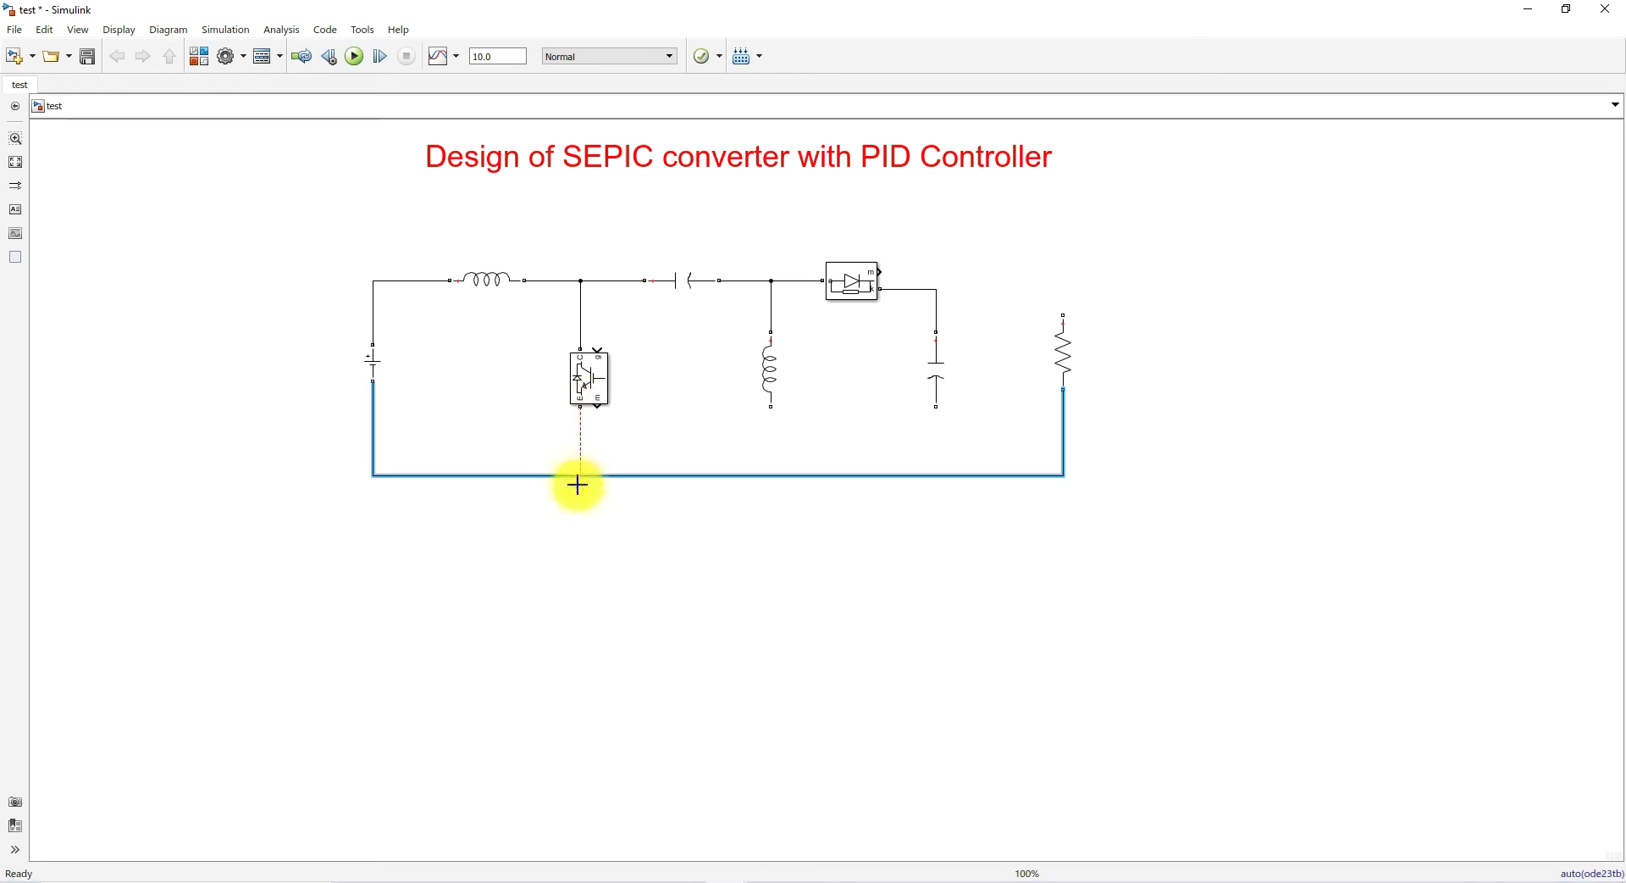
left_click_drag(771, 407, 773, 459)
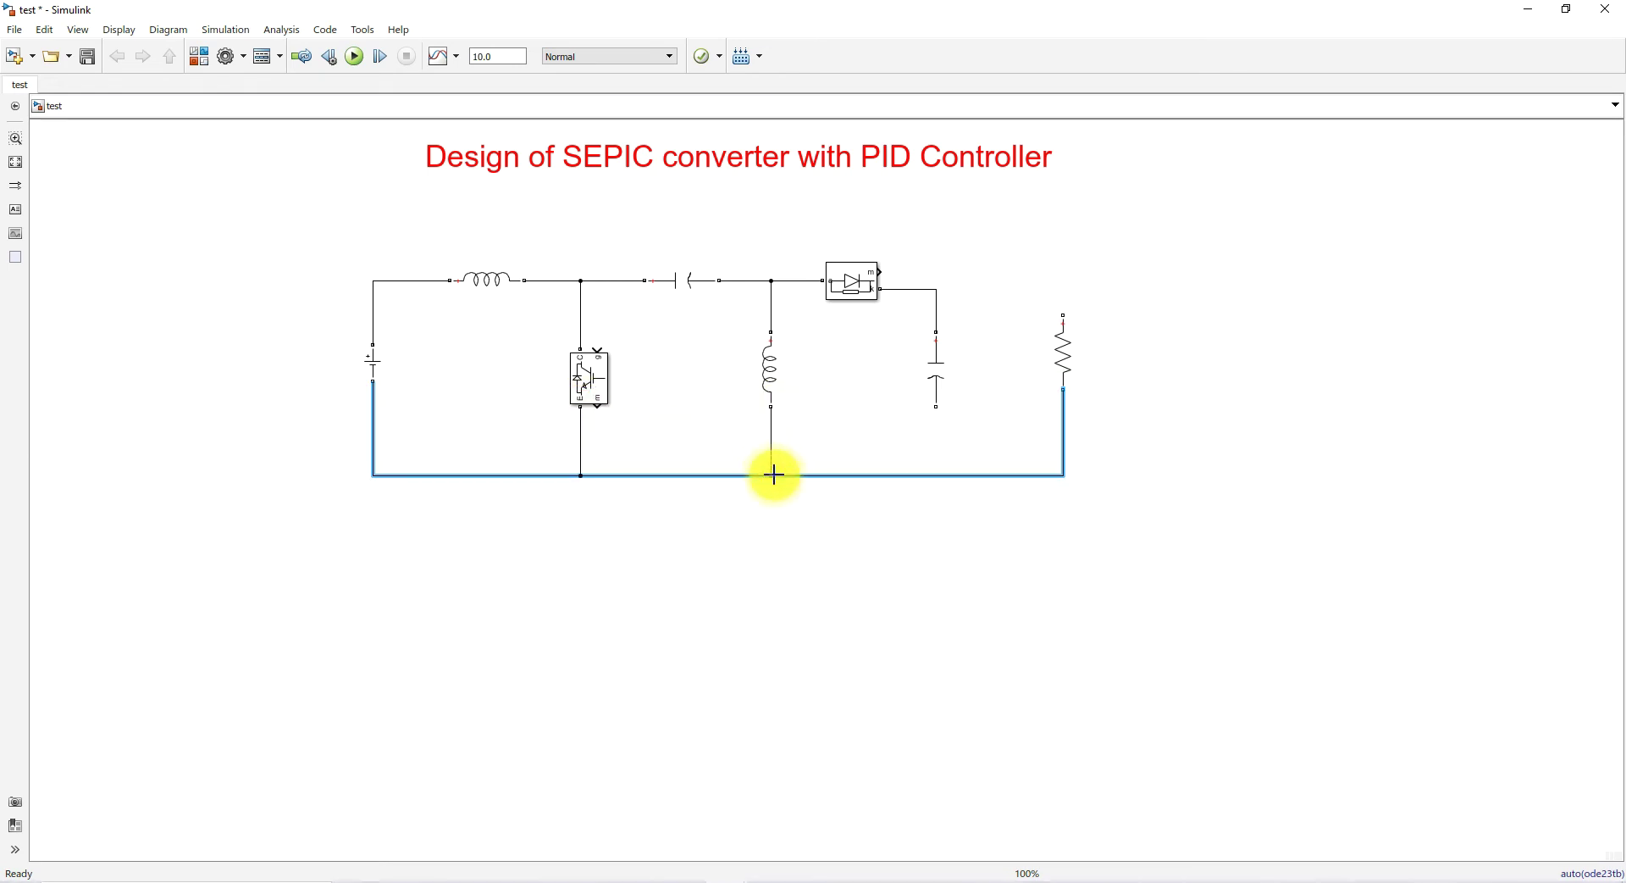
left_click_drag(936, 408, 933, 476)
Step: Add a Current Measurement block in series between the output capacitor node and the load resistor, and lower the resistor
double_click(861, 570)
type("curren")
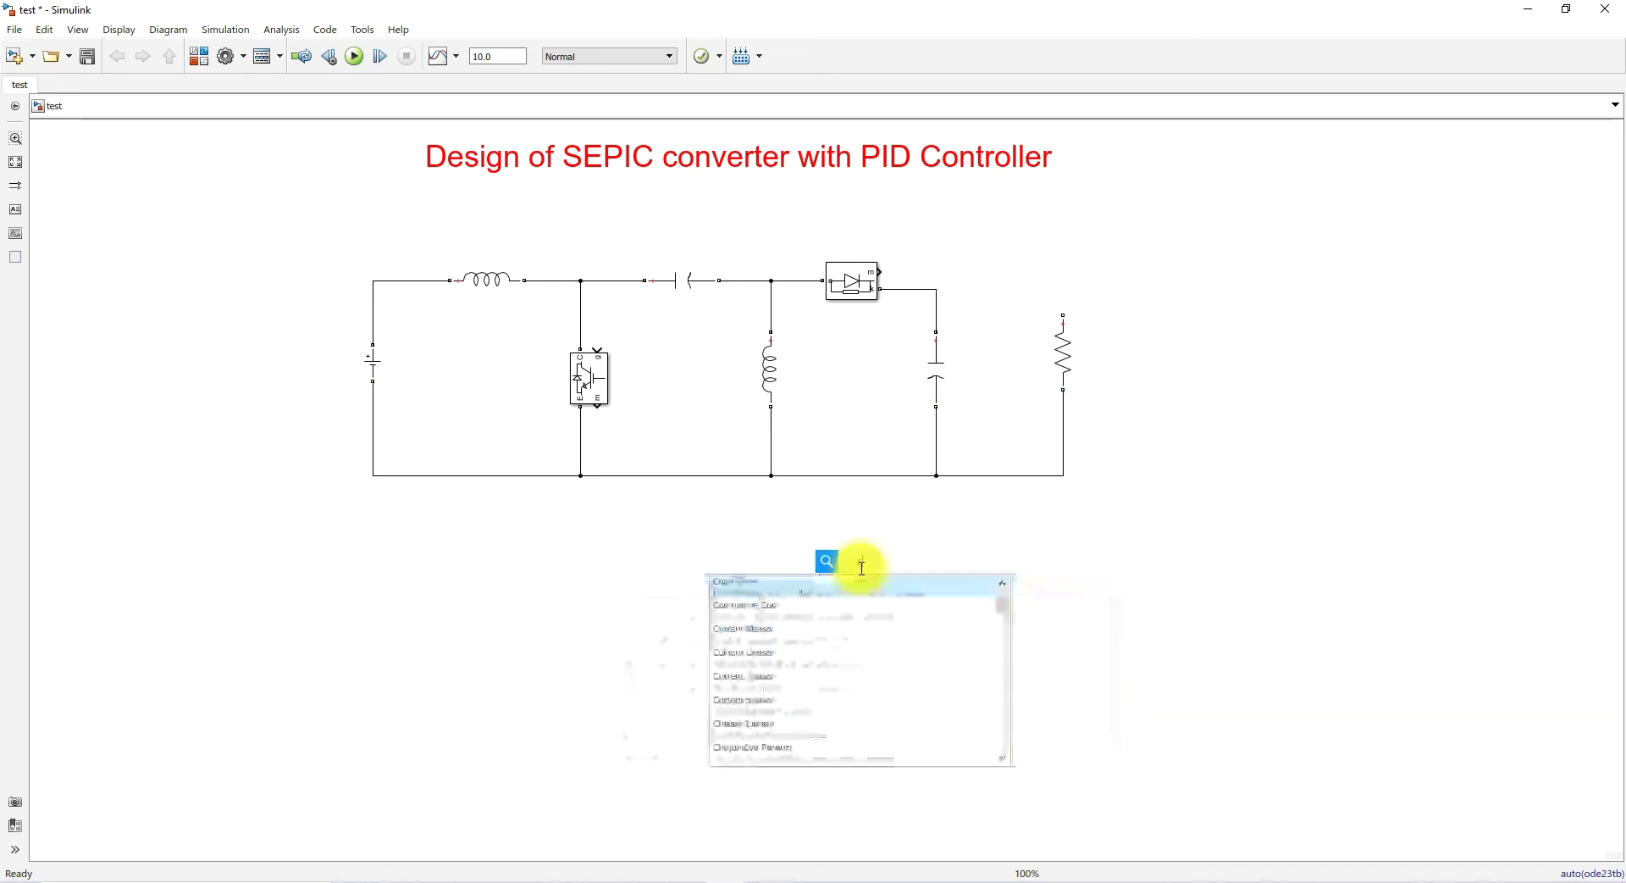
left_click(769, 714)
mouse_move(860, 567)
left_mouse_down()
mouse_move(1014, 293)
mouse_move(937, 289)
mouse_move(1064, 313)
left_mouse_up()
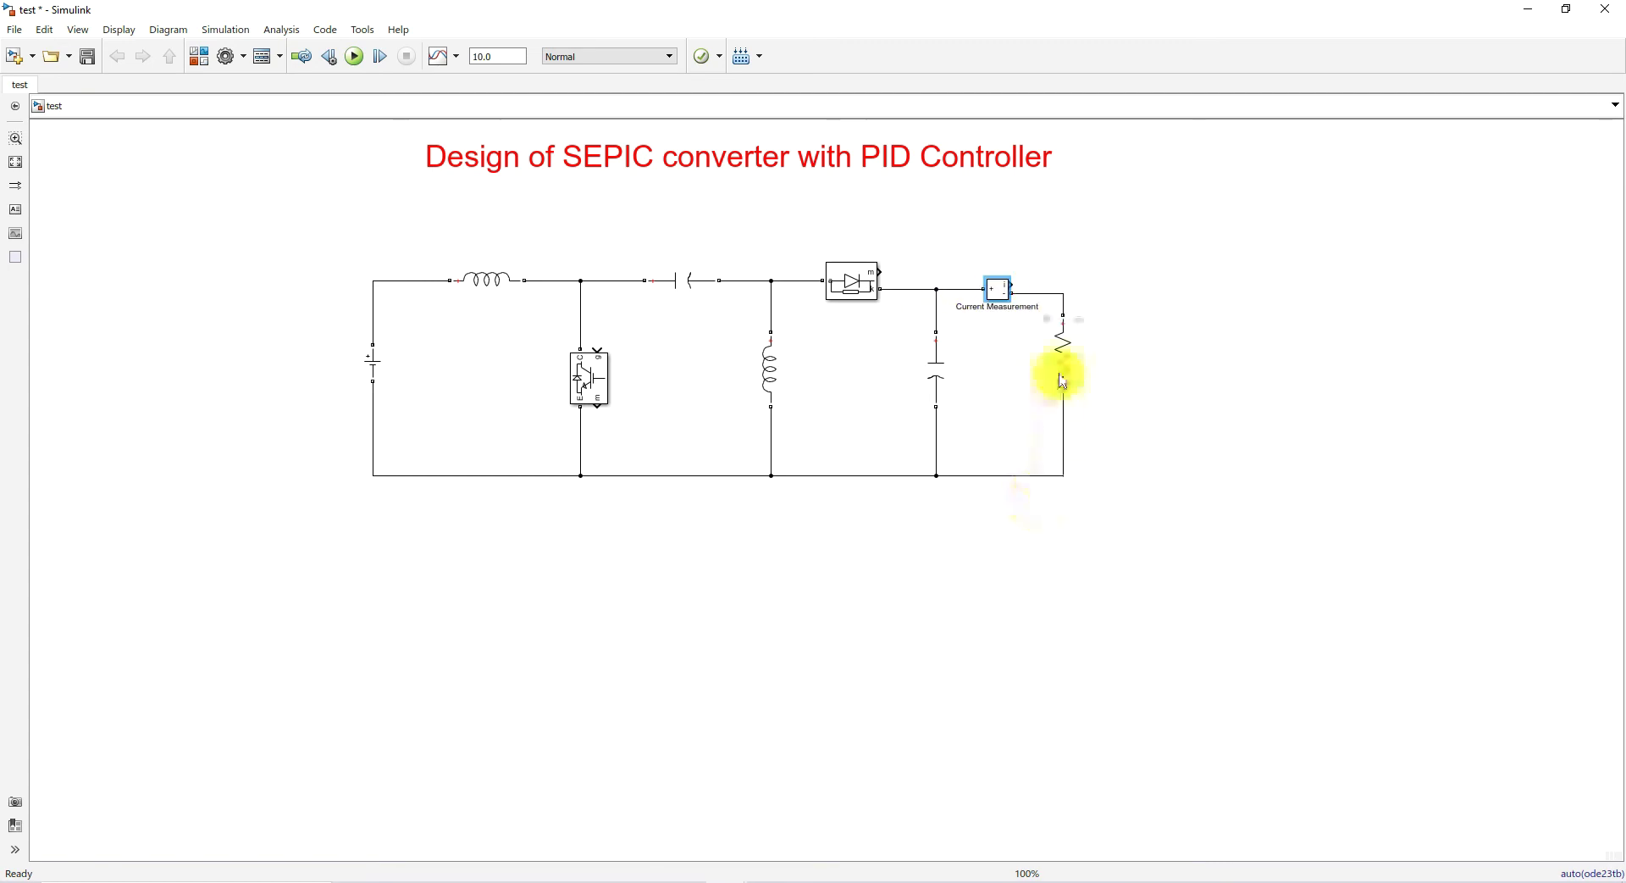
left_click_drag(1064, 373, 1068, 402)
Step: Add a Voltage Measurement block to the right of the load resistor and connect it across the resistor
double_click(963, 571)
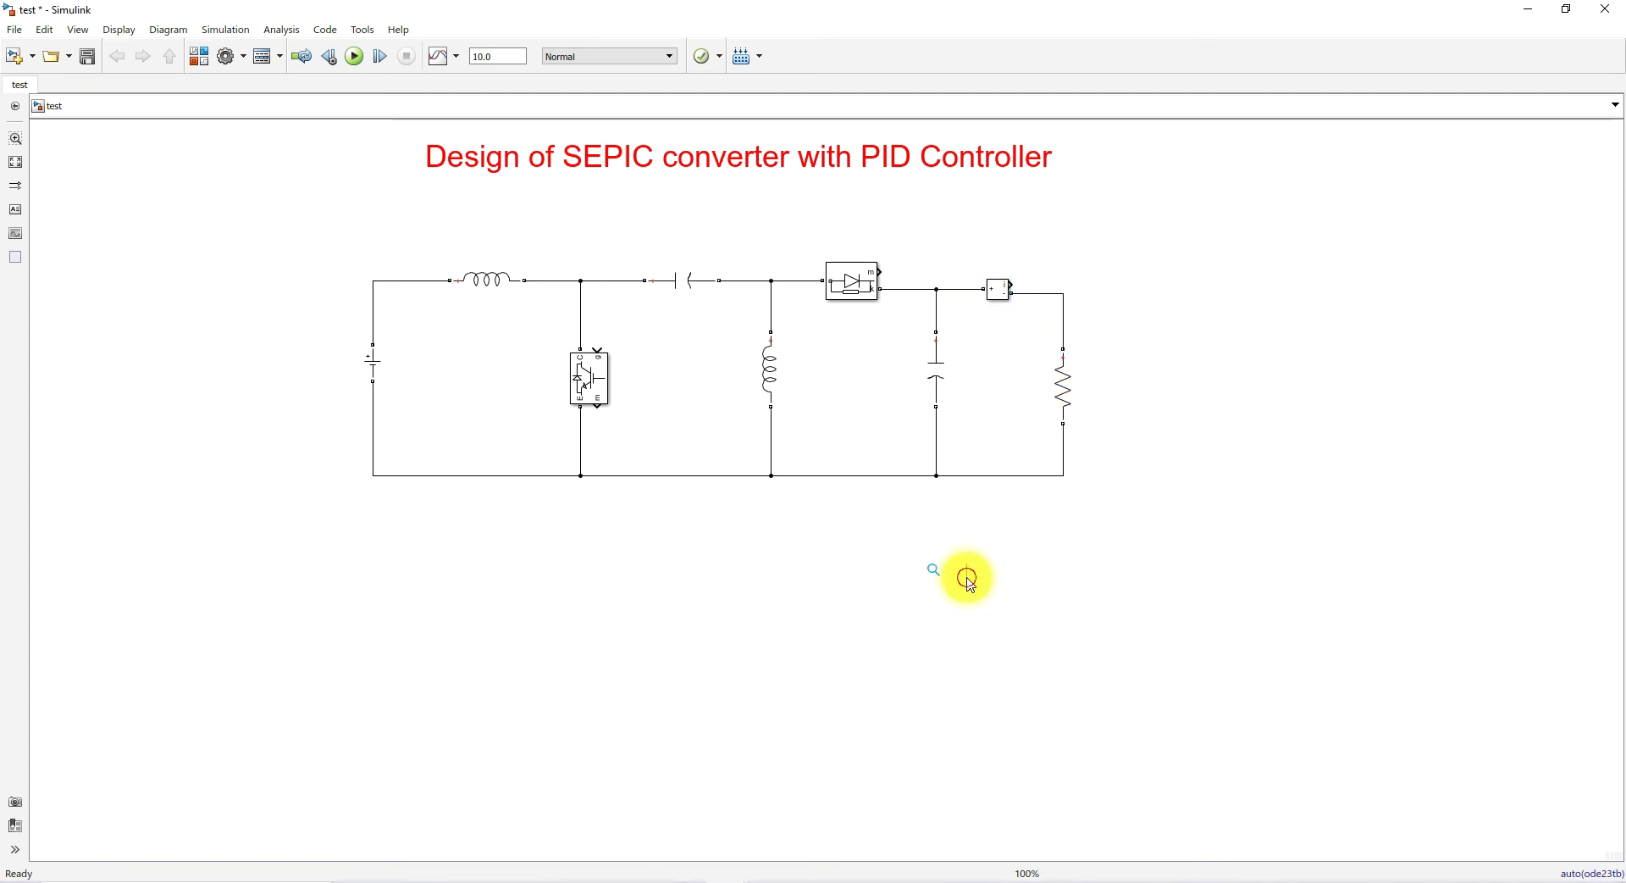
type("voltage m")
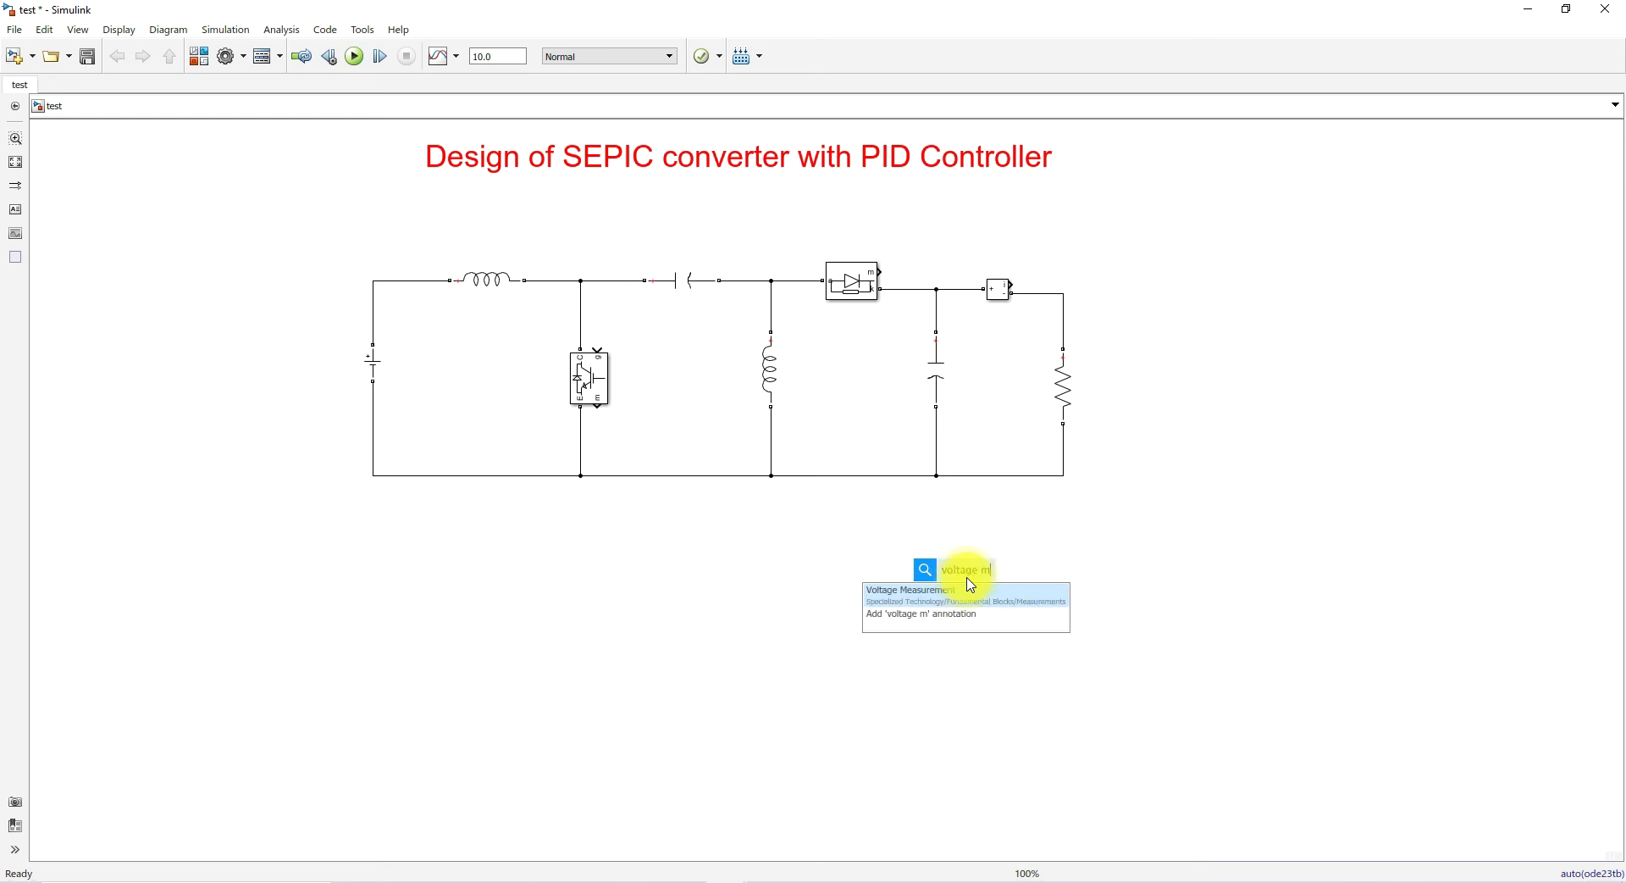
key("Return")
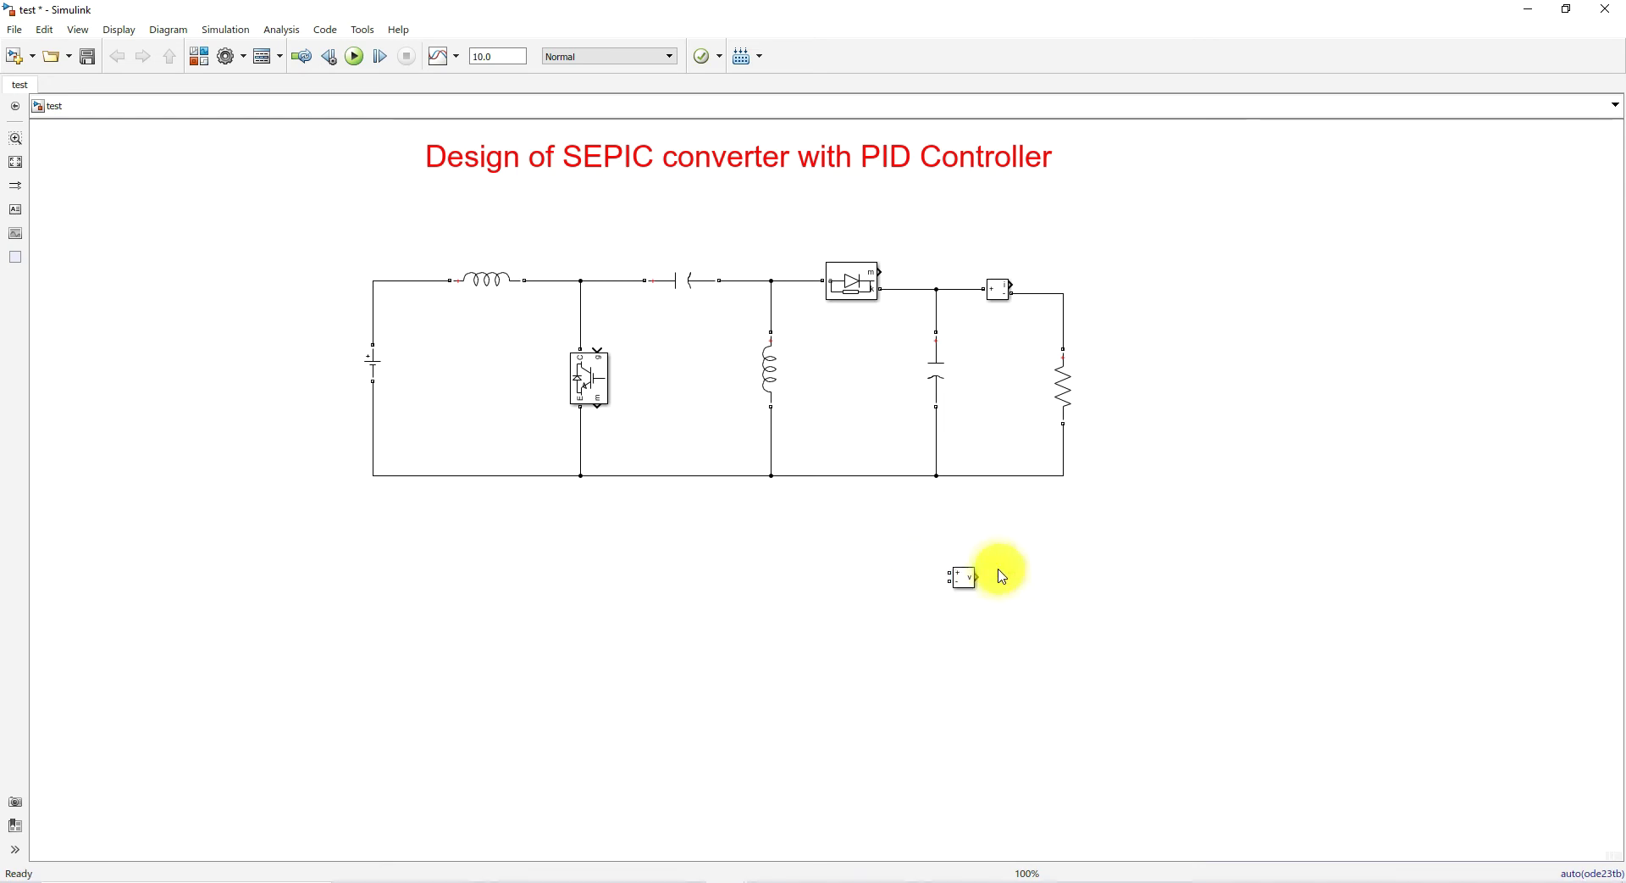
left_click_drag(961, 574, 1087, 291)
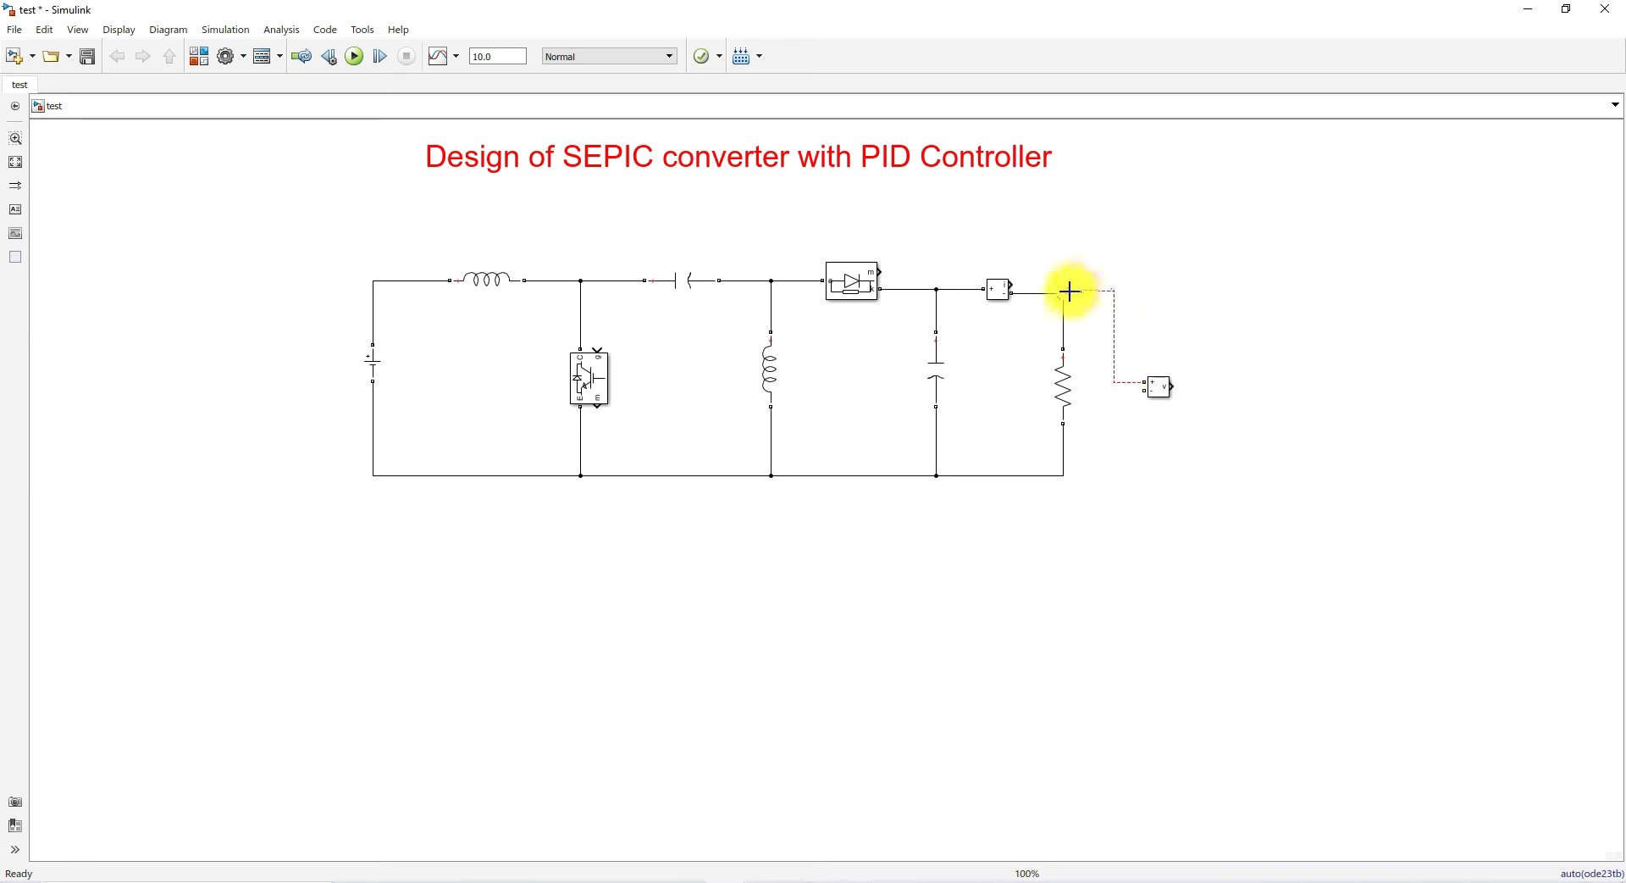
left_click_drag(1144, 391, 1065, 475)
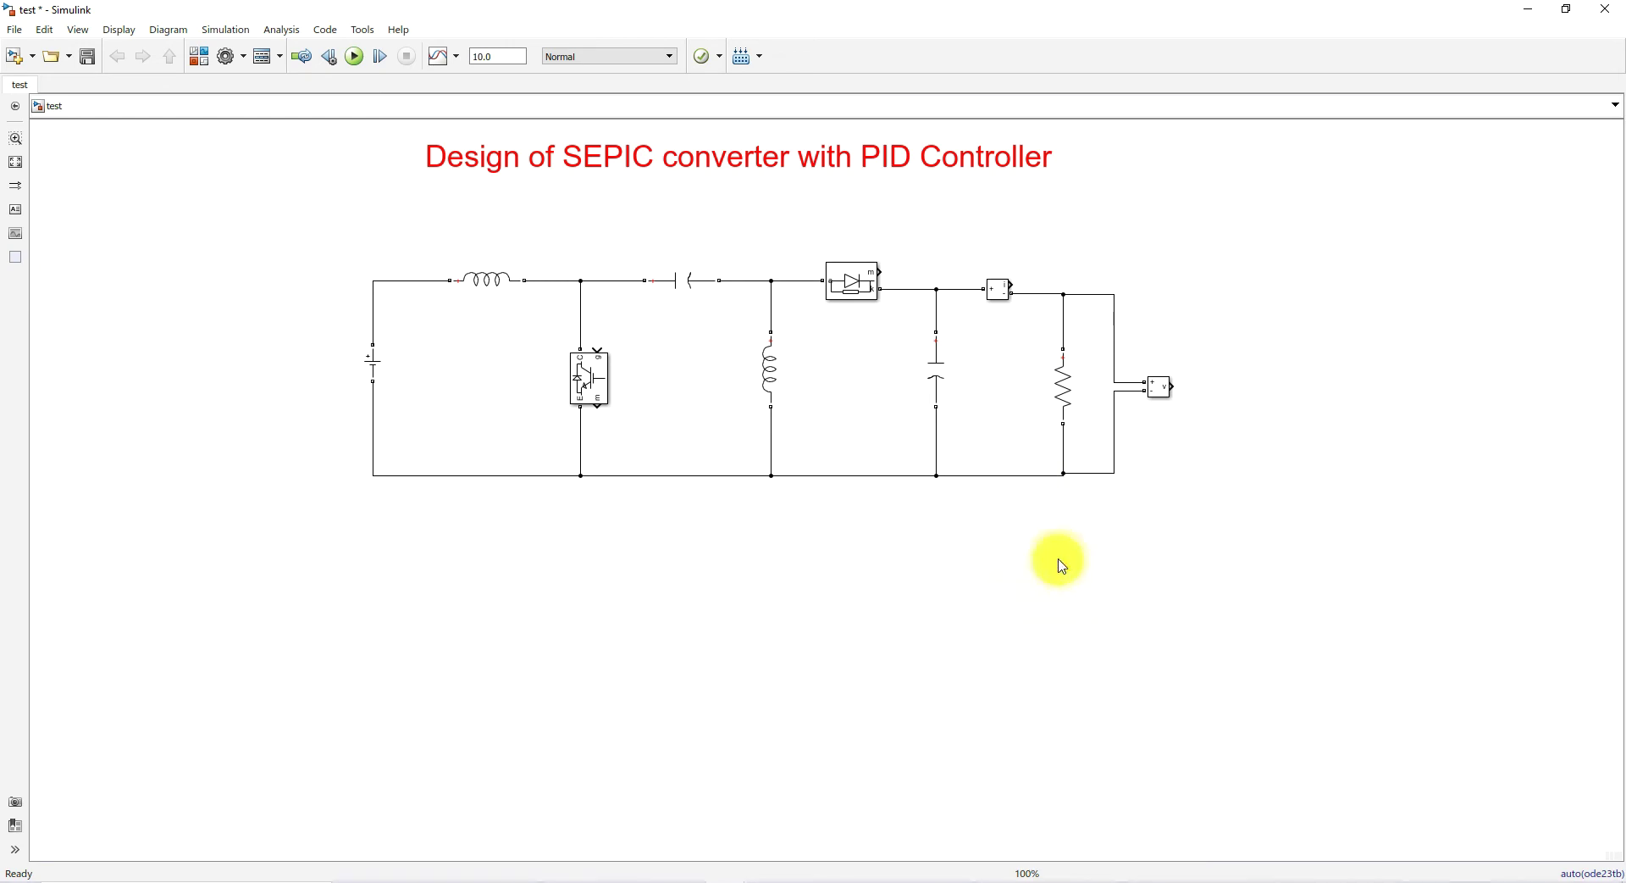
Step: Add a Sum block flipped to face left below the return rail and feed it the Voltage Measurement output
double_click(955, 646)
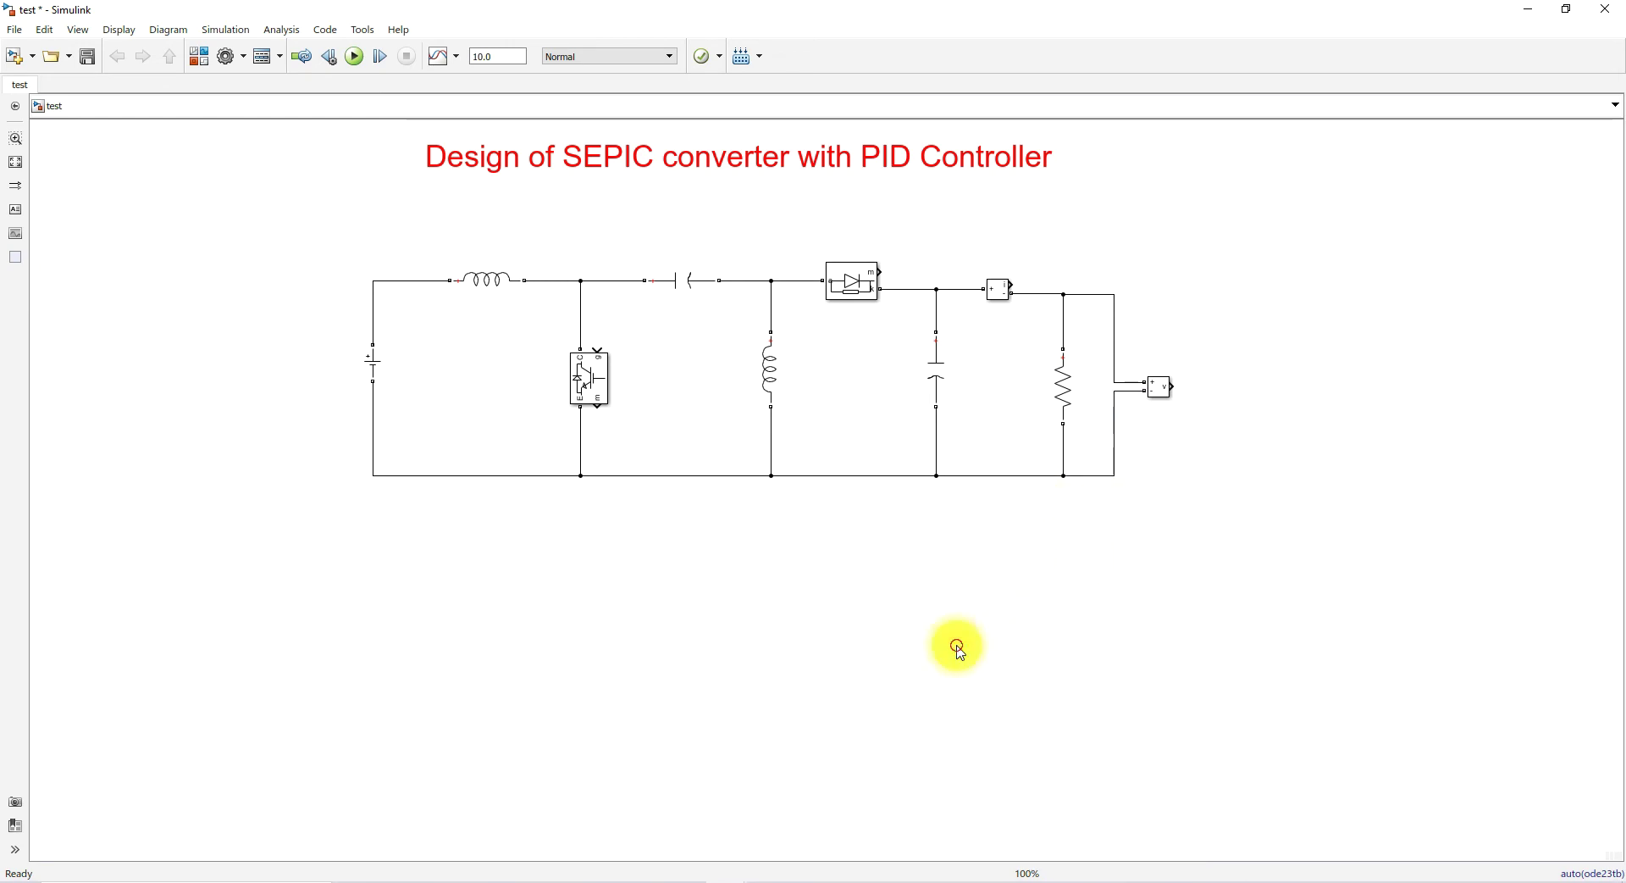
type("sum")
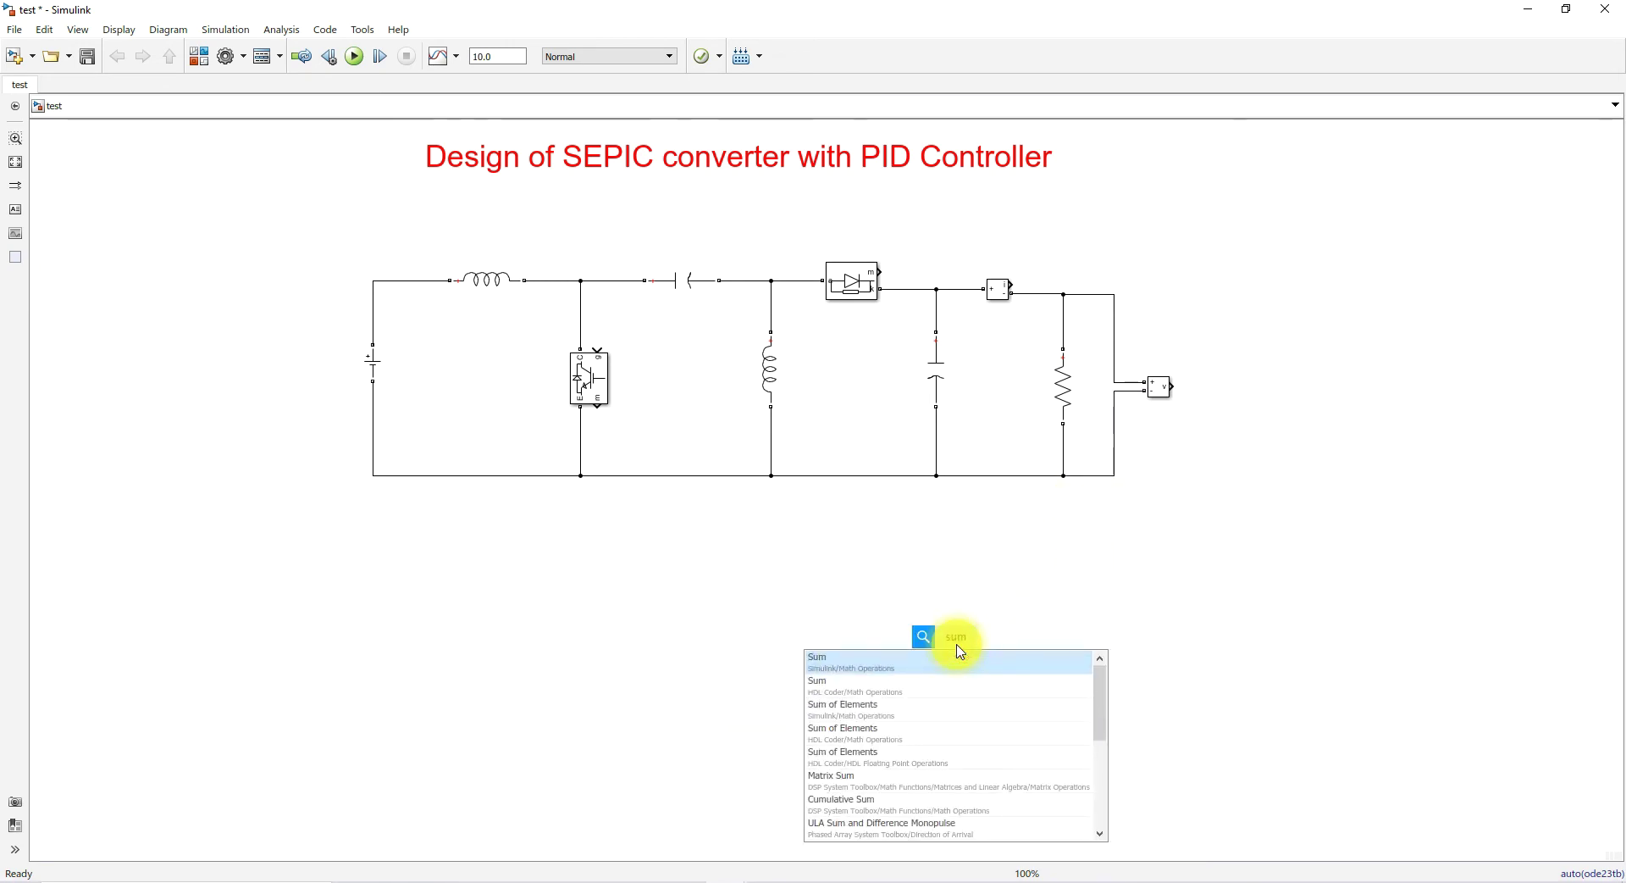
left_click(925, 665)
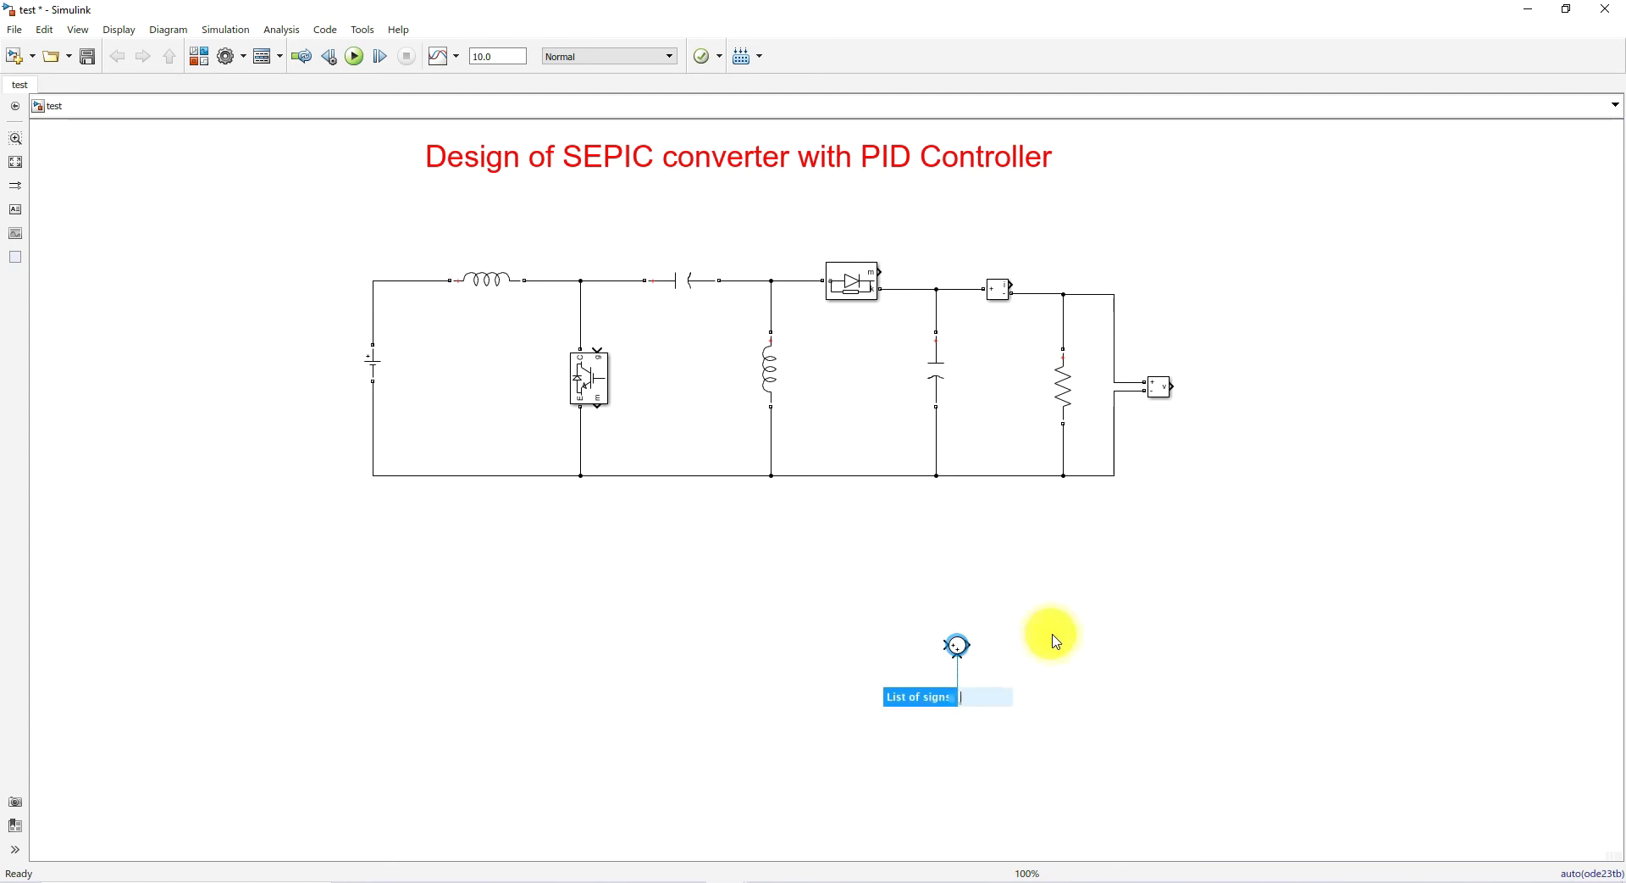
left_click(974, 648)
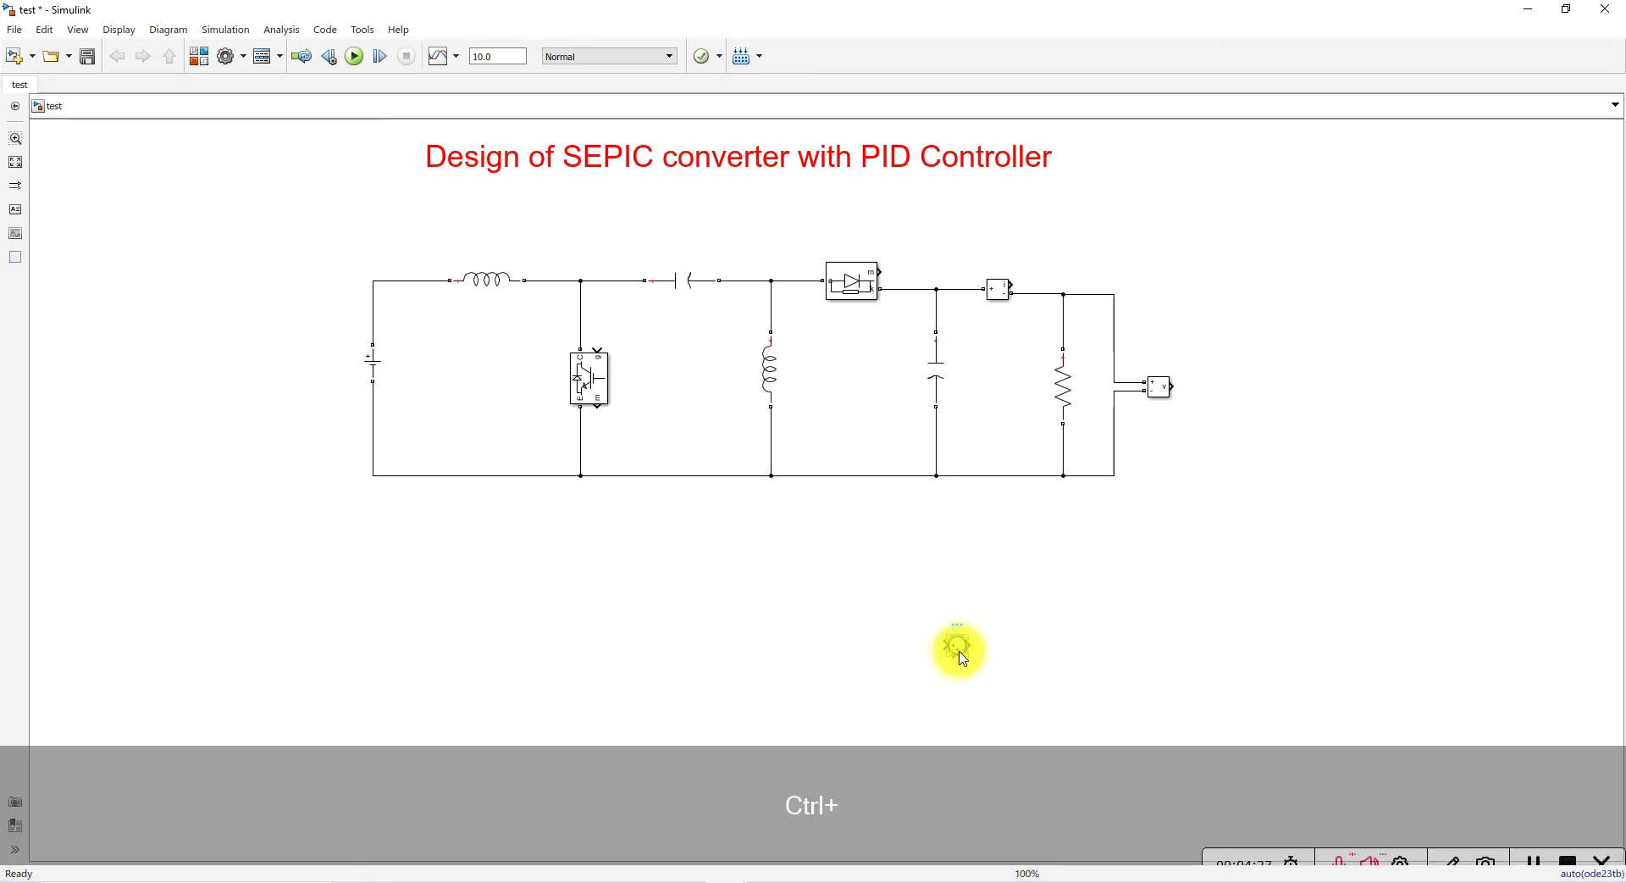
mouse_move(956, 644)
left_mouse_down()
mouse_move(1154, 523)
mouse_move(1165, 374)
mouse_move(1171, 386)
left_mouse_up()
Step: Edit the Sum block's list of signs so the measured voltage enters with a minus sign
left_click(1024, 578)
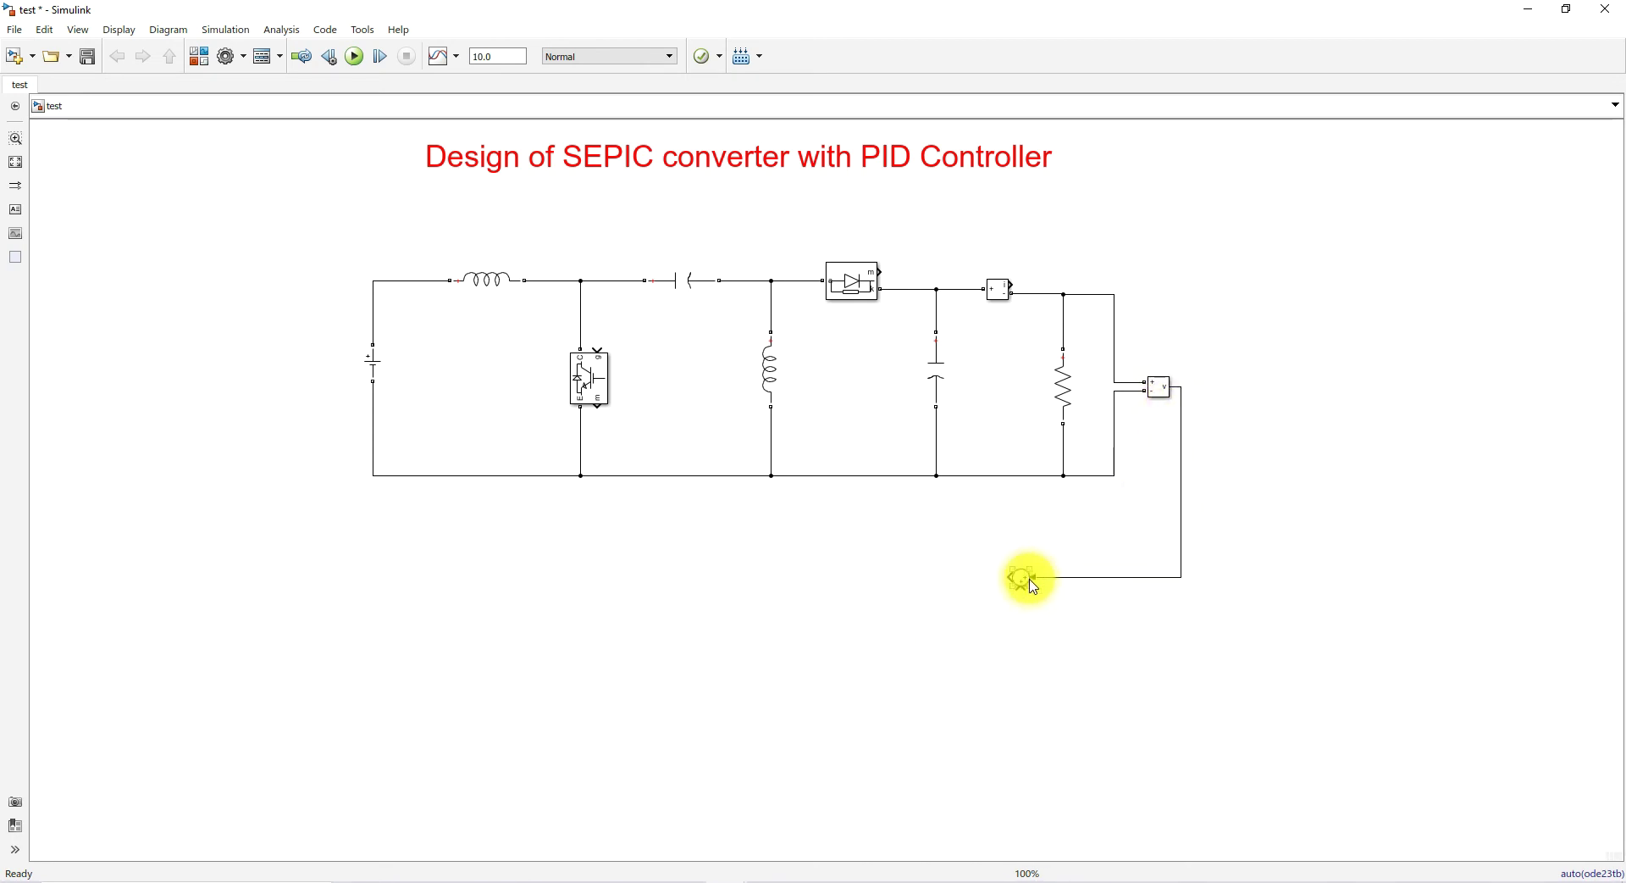
double_click(1026, 578)
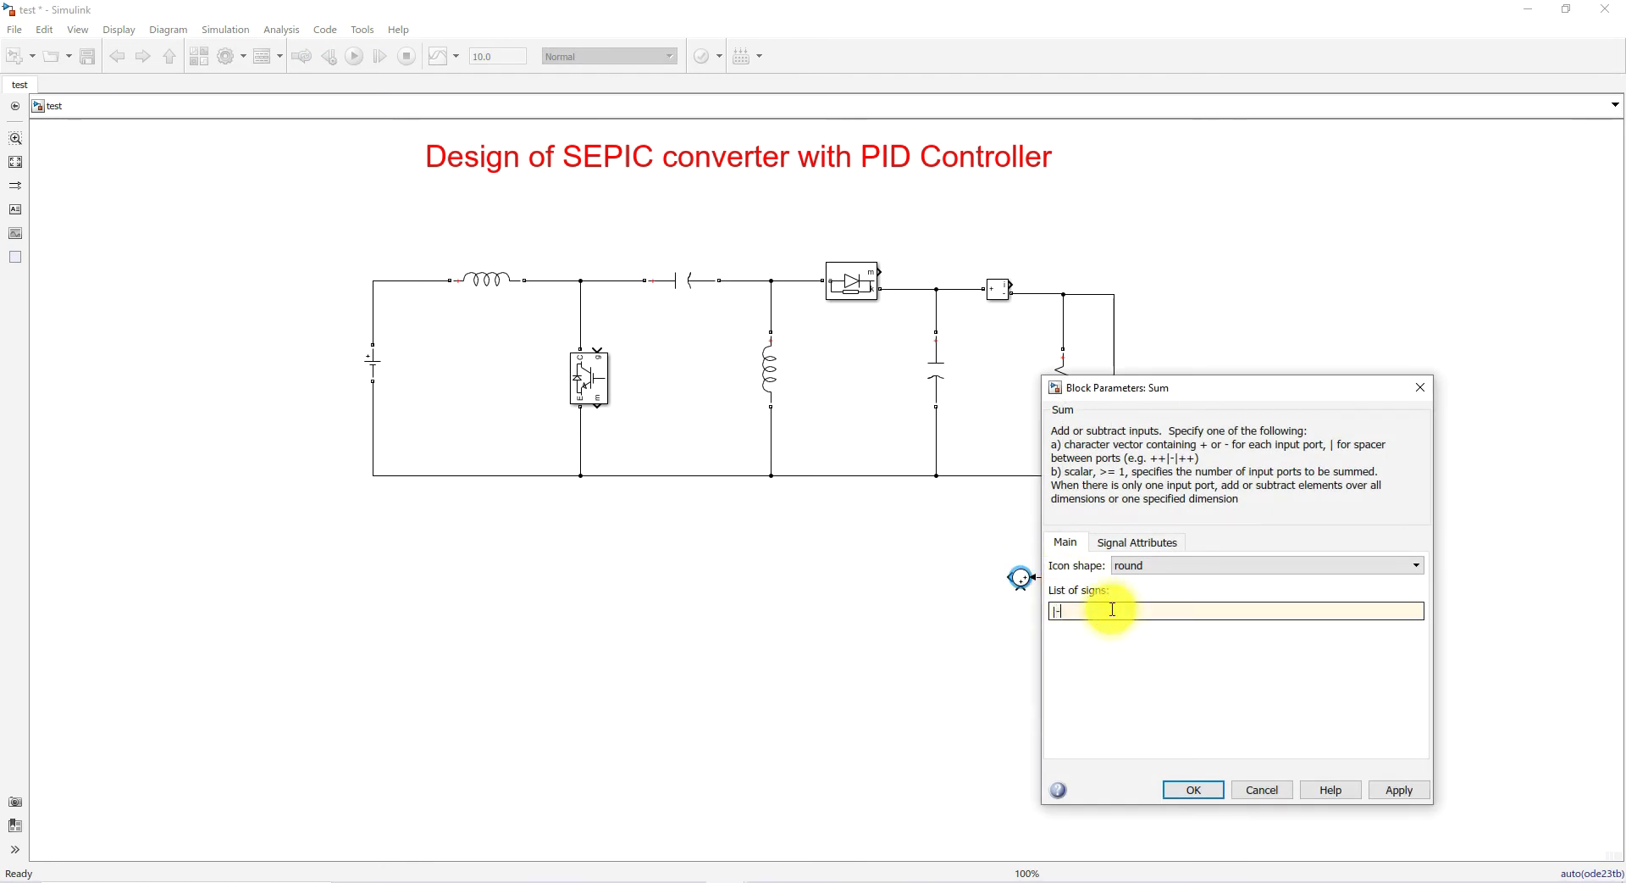
key("Return")
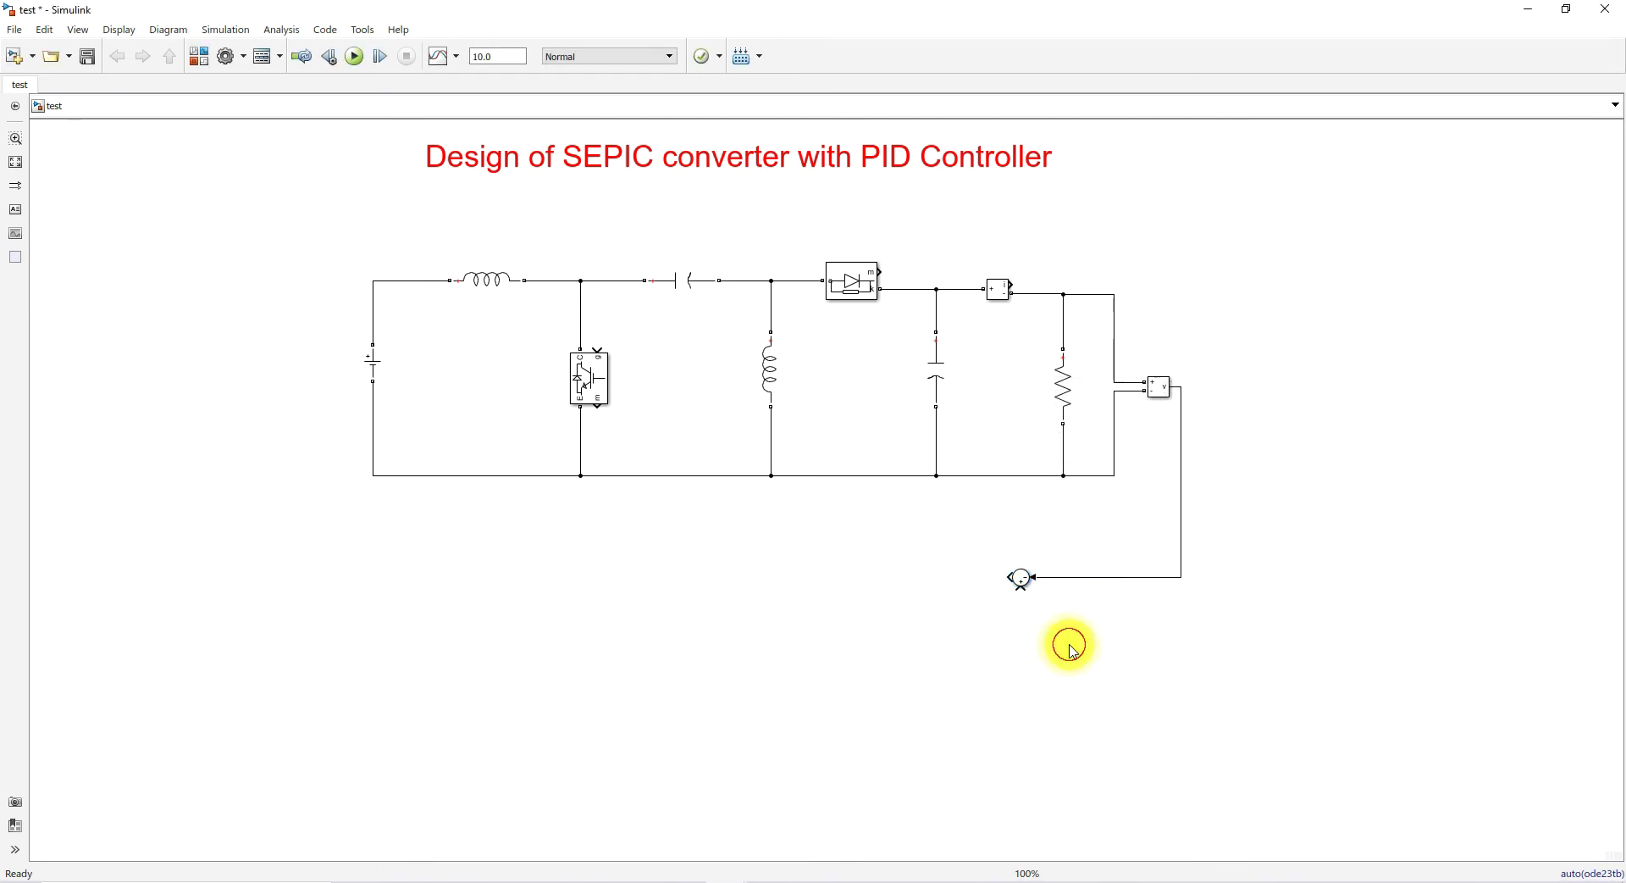
Step: Add a Constant block below the Sum block, flip it to face left, and connect it to the Sum's lower input
double_click(1070, 643)
type("constant")
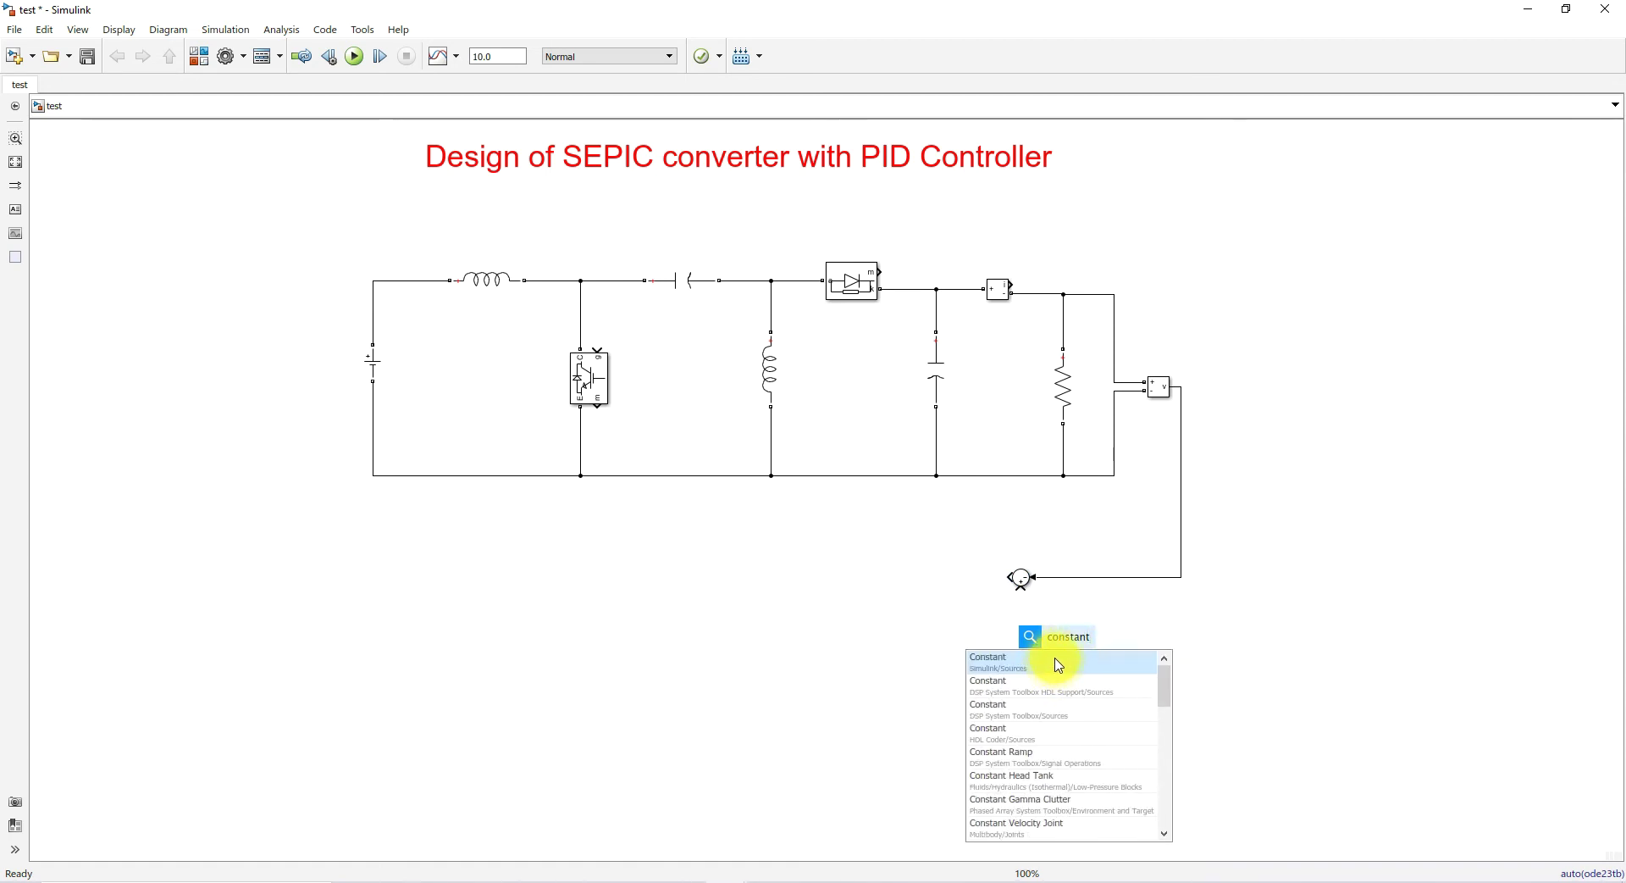
left_click(1058, 665)
key("ctrl+r")
key("ctrl+r")
left_click_drag(1023, 593, 1057, 646)
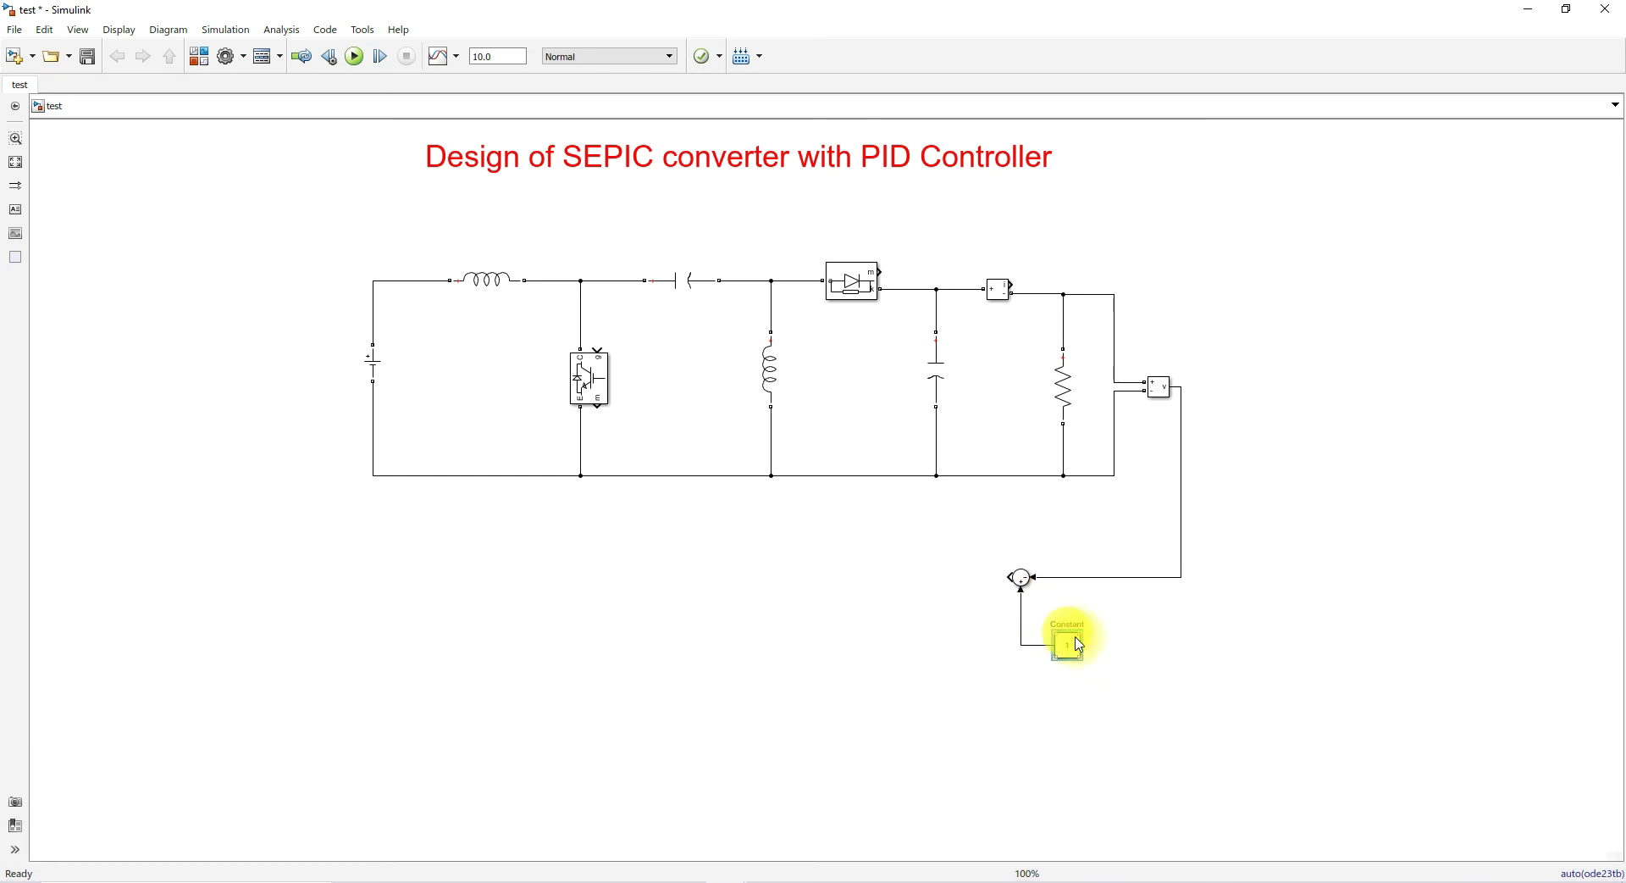
Step: Set the Constant block's value to 48
double_click(1074, 645)
type("48")
key("Return")
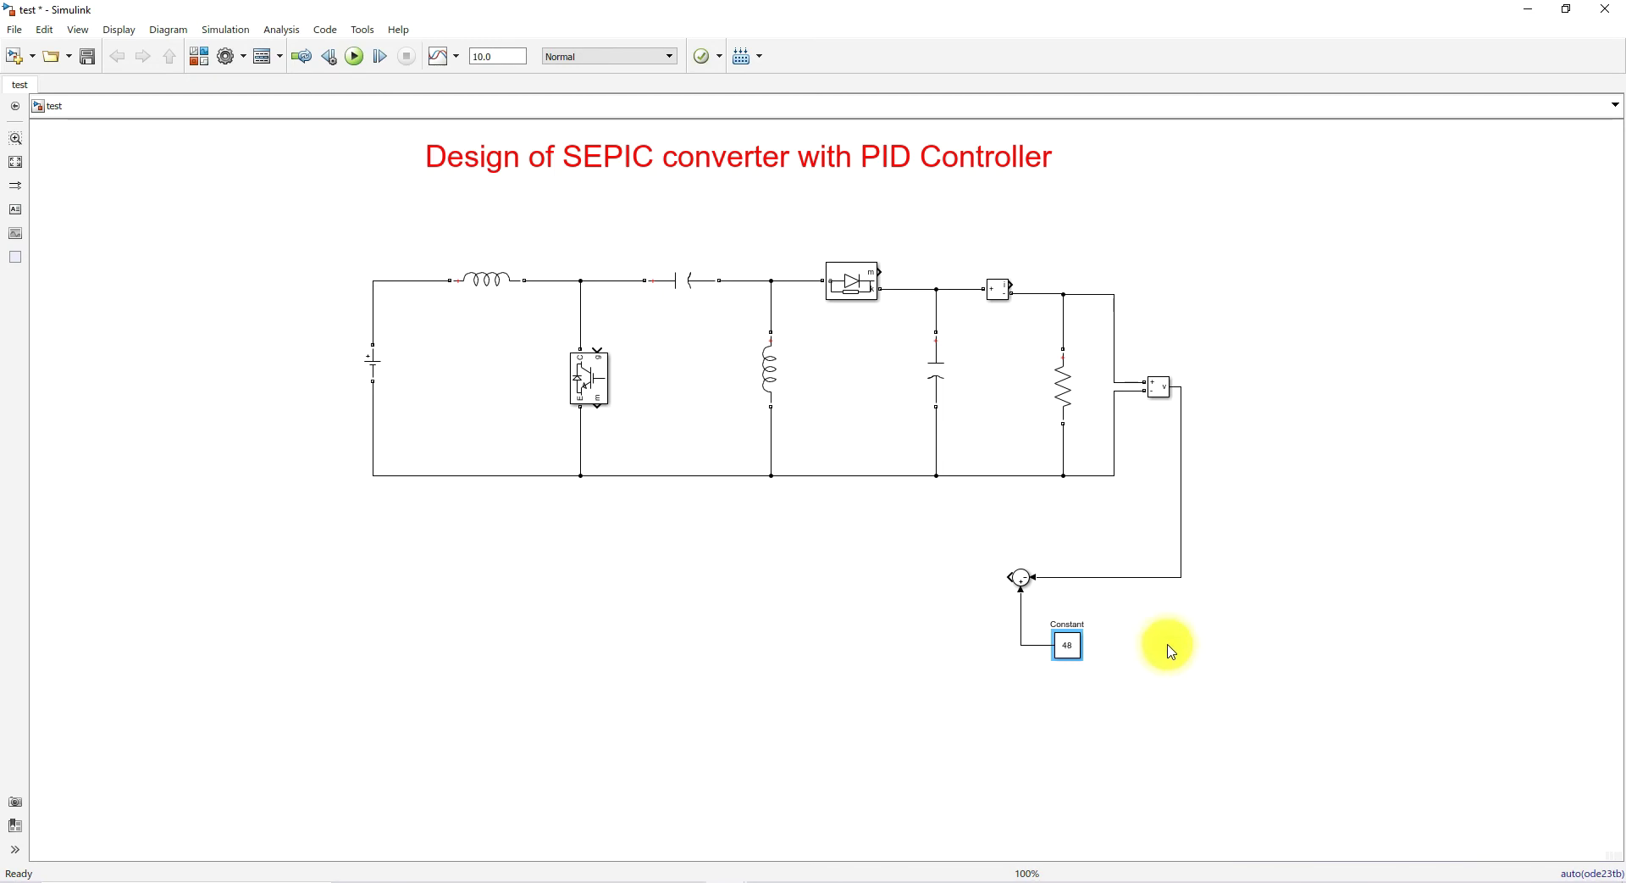
left_click(1173, 652)
Step: Add a PID Controller block facing left and connect its input to the Sum block's output
double_click(757, 643)
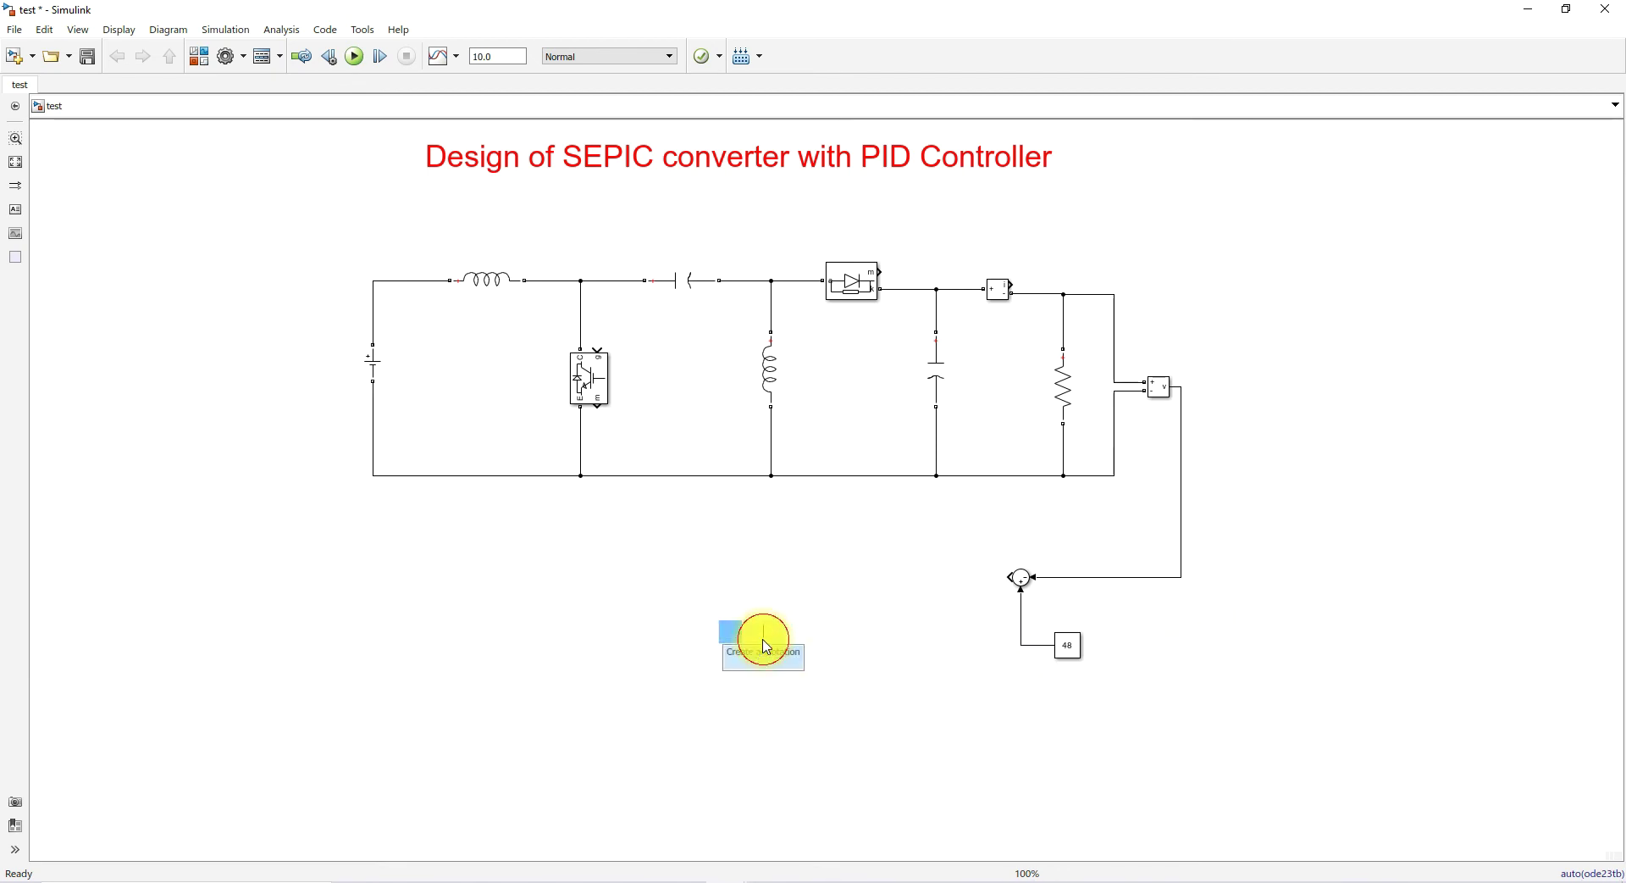
type("pid")
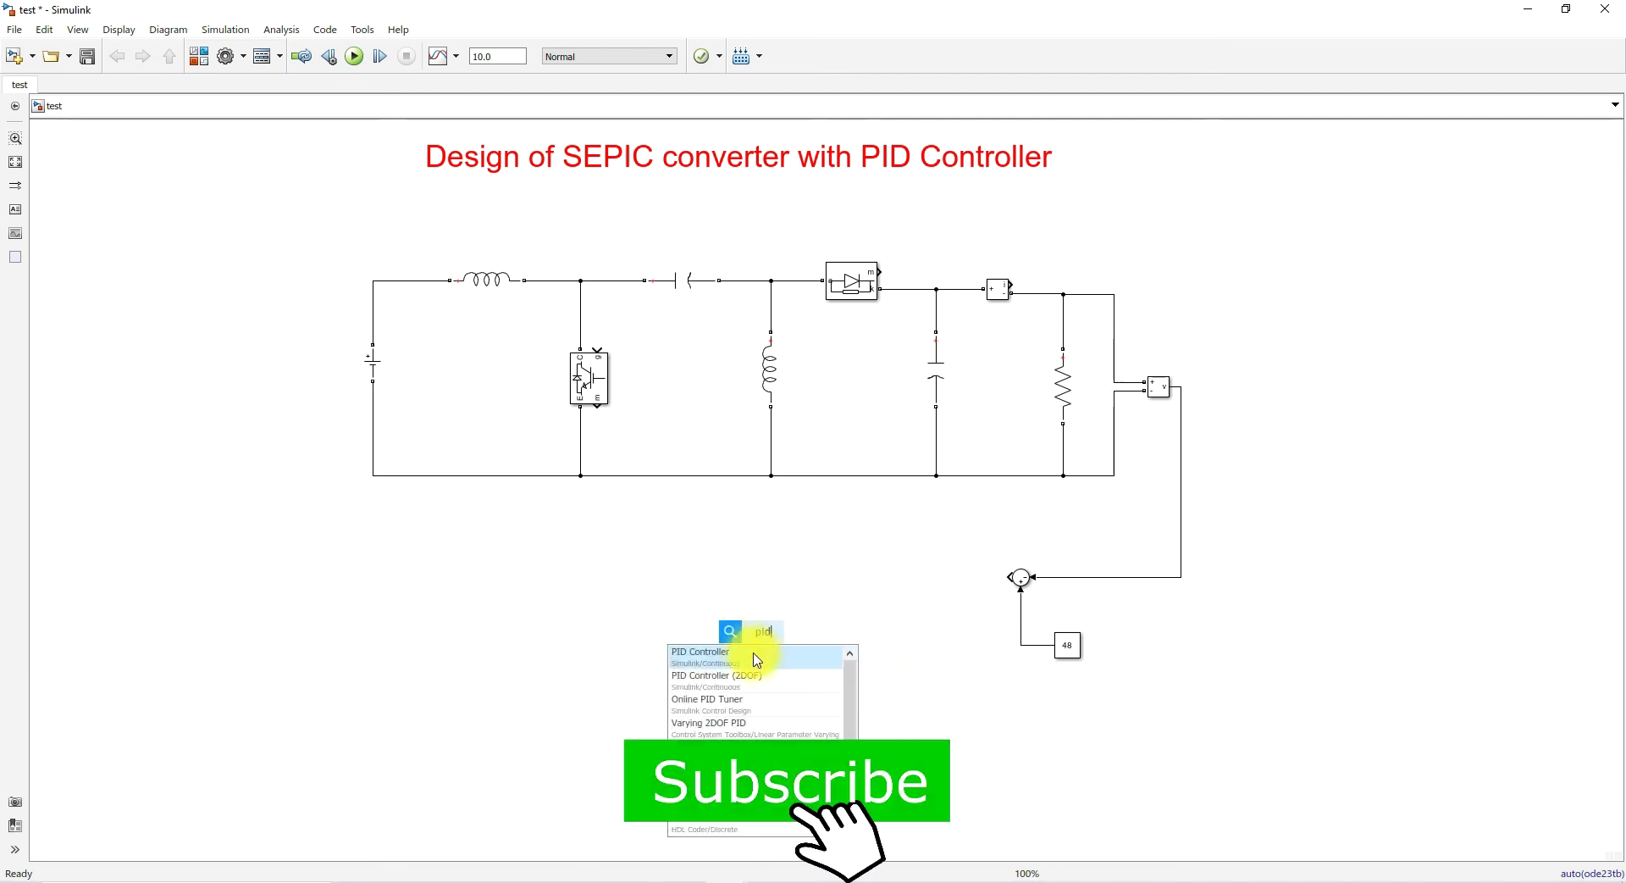
left_click(756, 655)
left_click_drag(758, 634, 972, 592)
left_click(954, 591)
Step: Add a PWM Generator (DC-DC) block facing left, wiring its input to the PID Controller and its output to the IGBT gate
left_click(771, 616)
type("pwm")
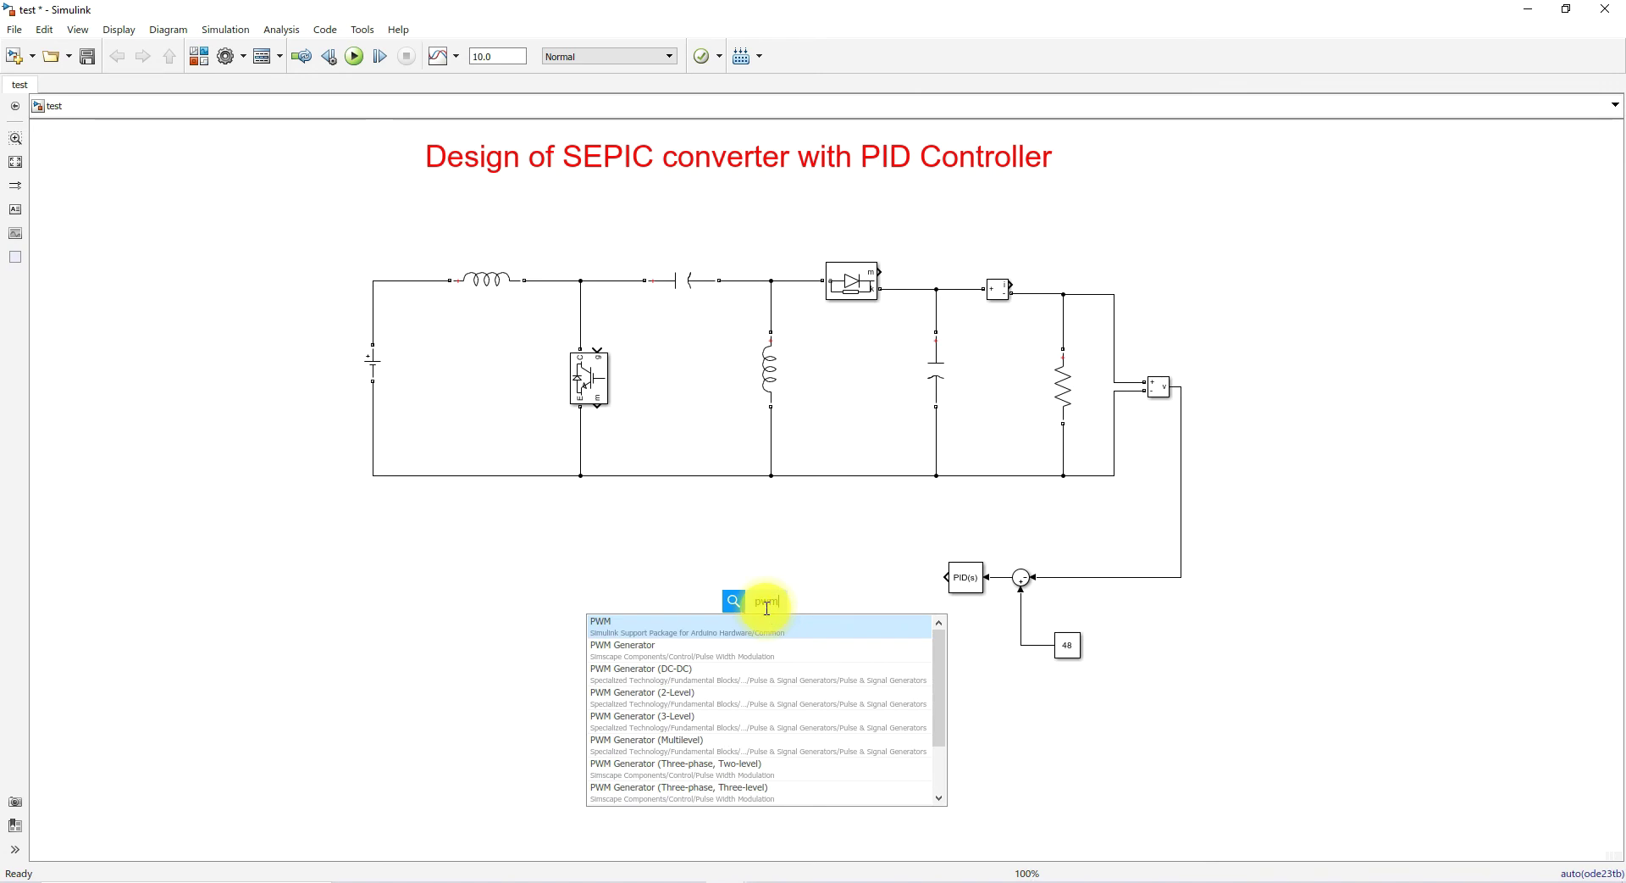
left_click(661, 672)
key("ctrl+r")
key("ctrl+r")
left_click_drag(775, 615, 946, 577)
left_click_drag(839, 575, 599, 356)
left_click(599, 543)
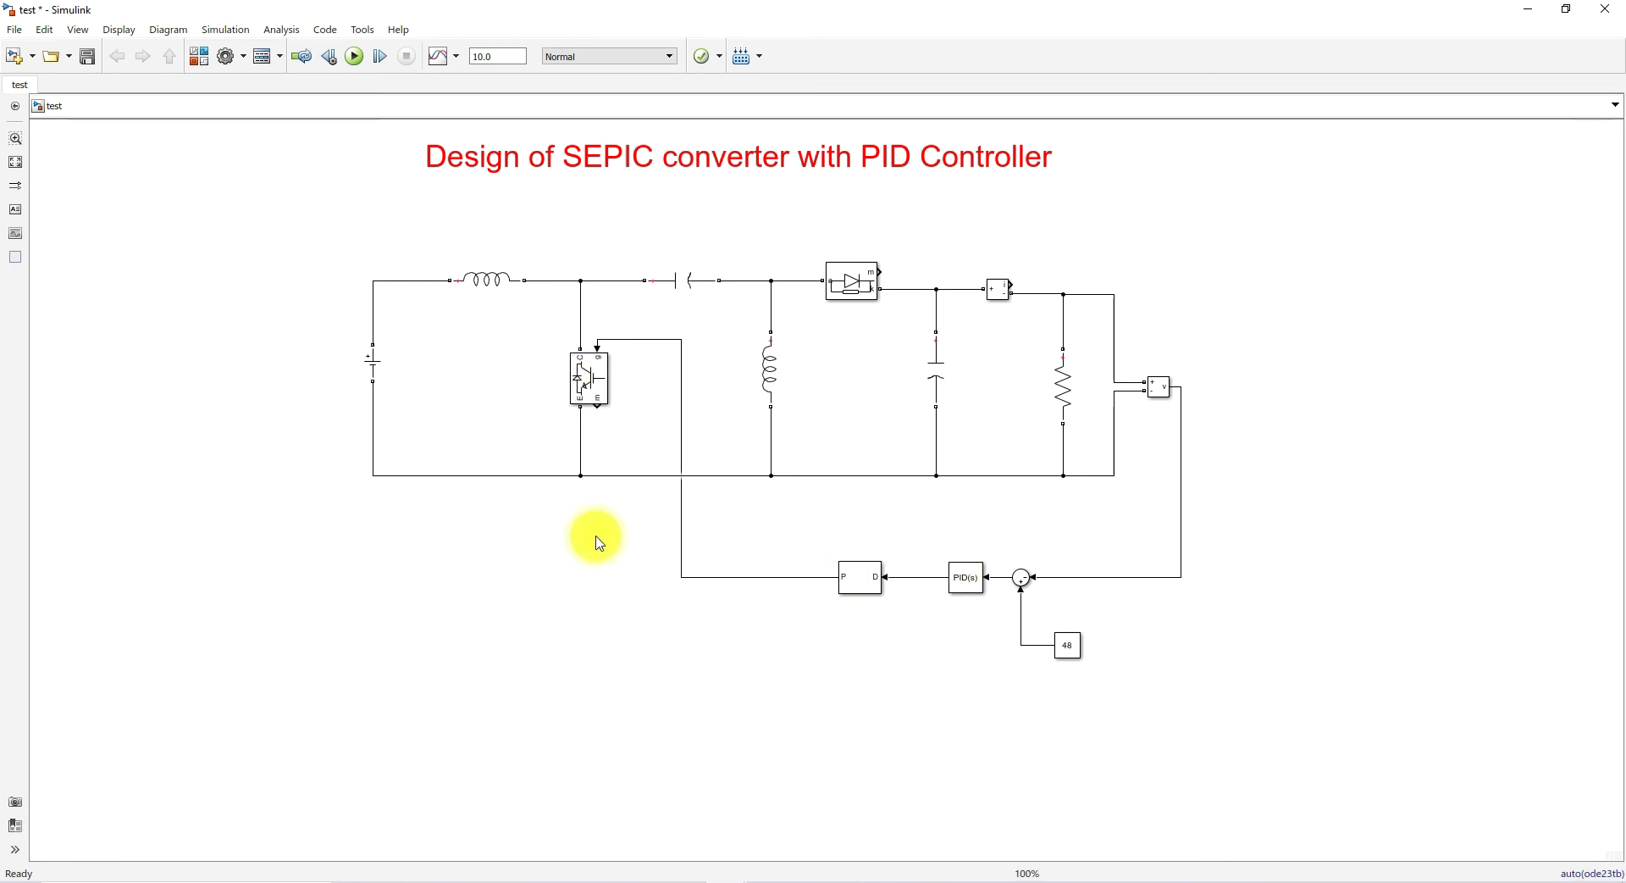
Step: Add a Scope block with 3 input ports beside the voltage measurement block
double_click(1243, 379)
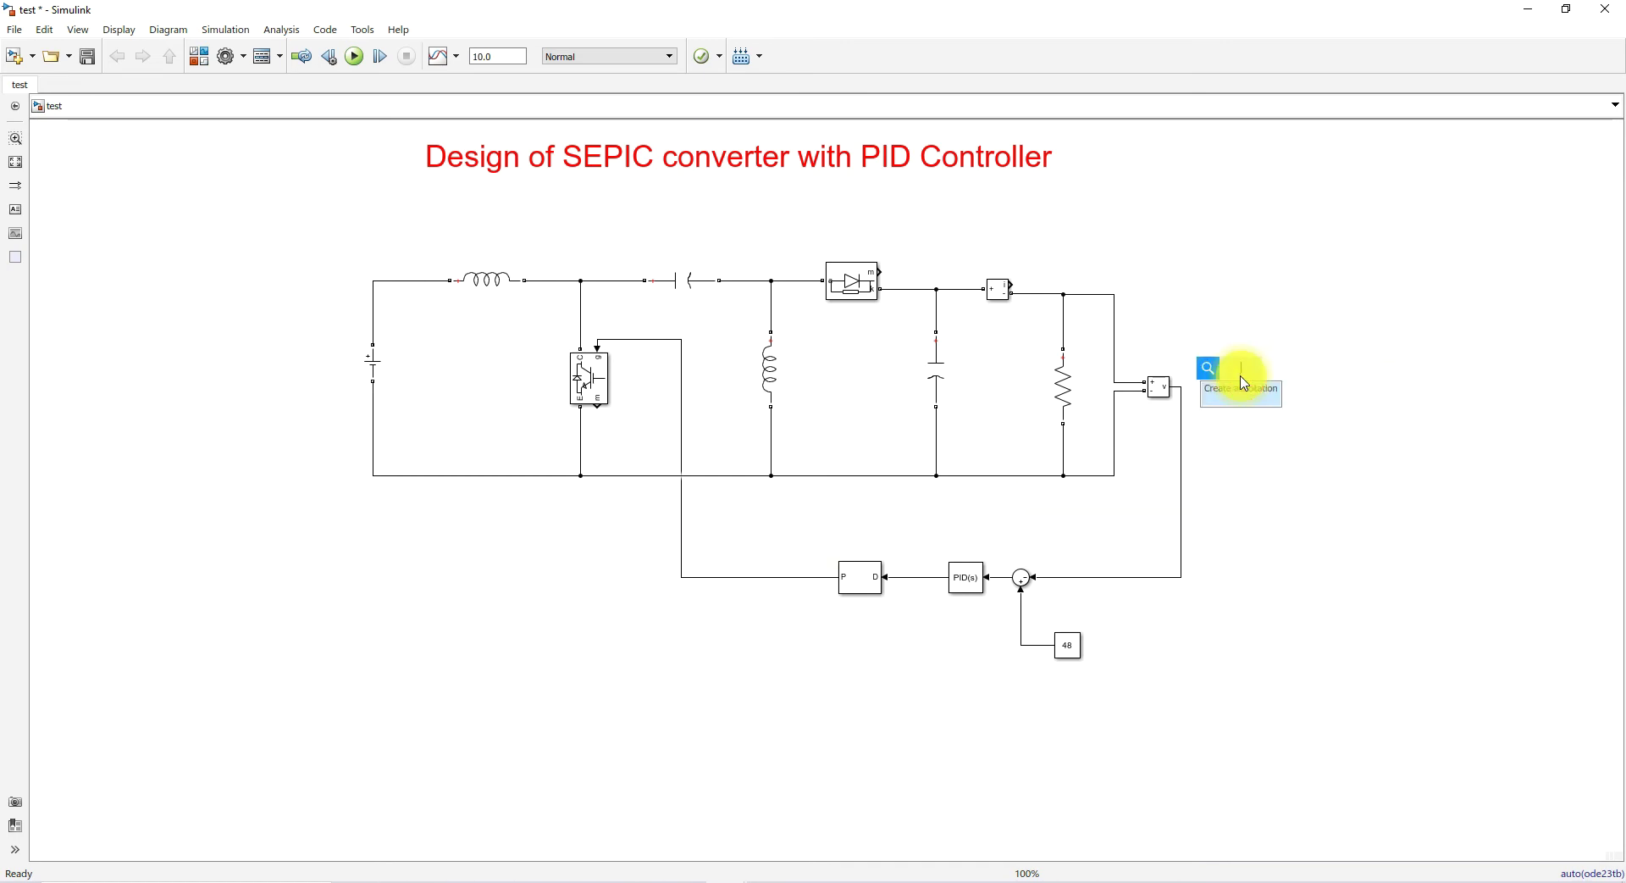
type("scope")
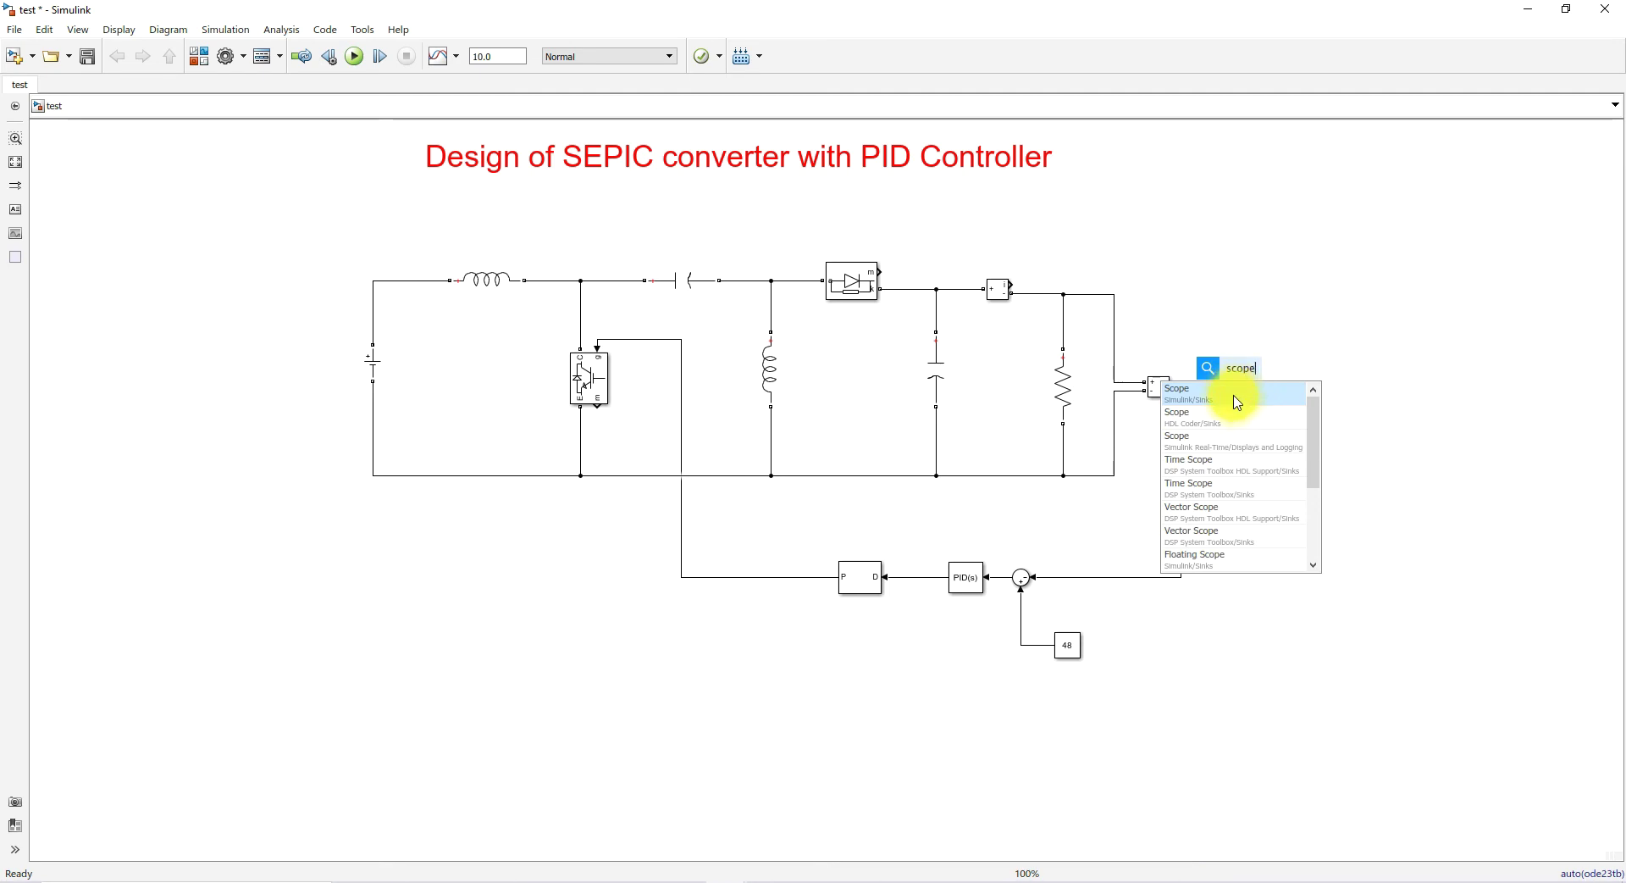
left_click(1239, 396)
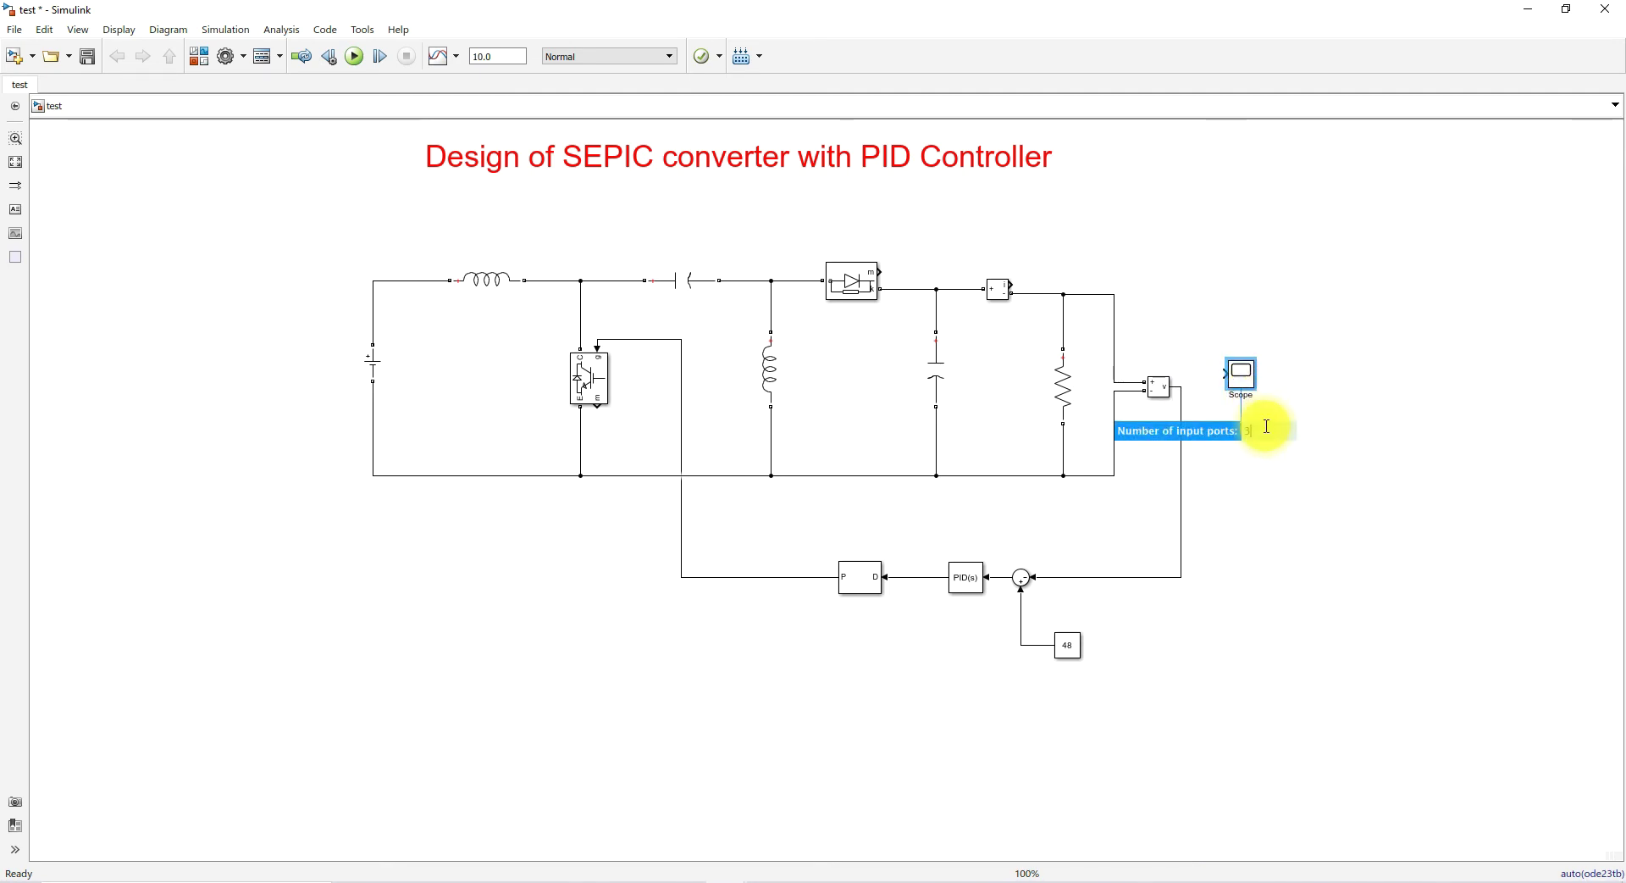
key("Return")
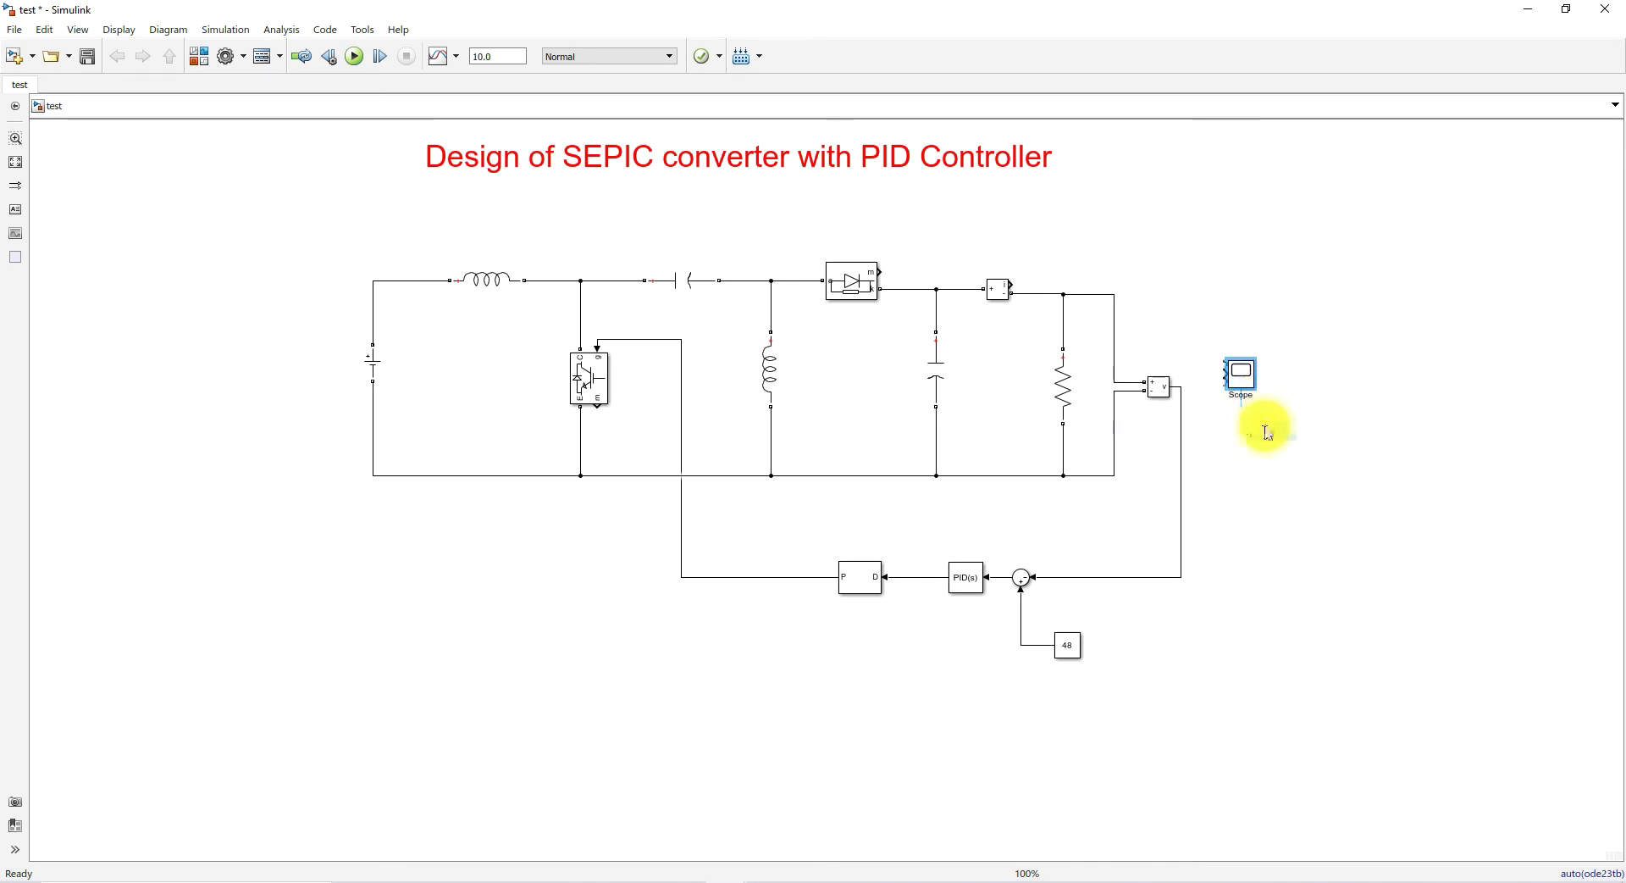
Step: Configure the Scope's layout as three displays stacked in one column
double_click(1245, 384)
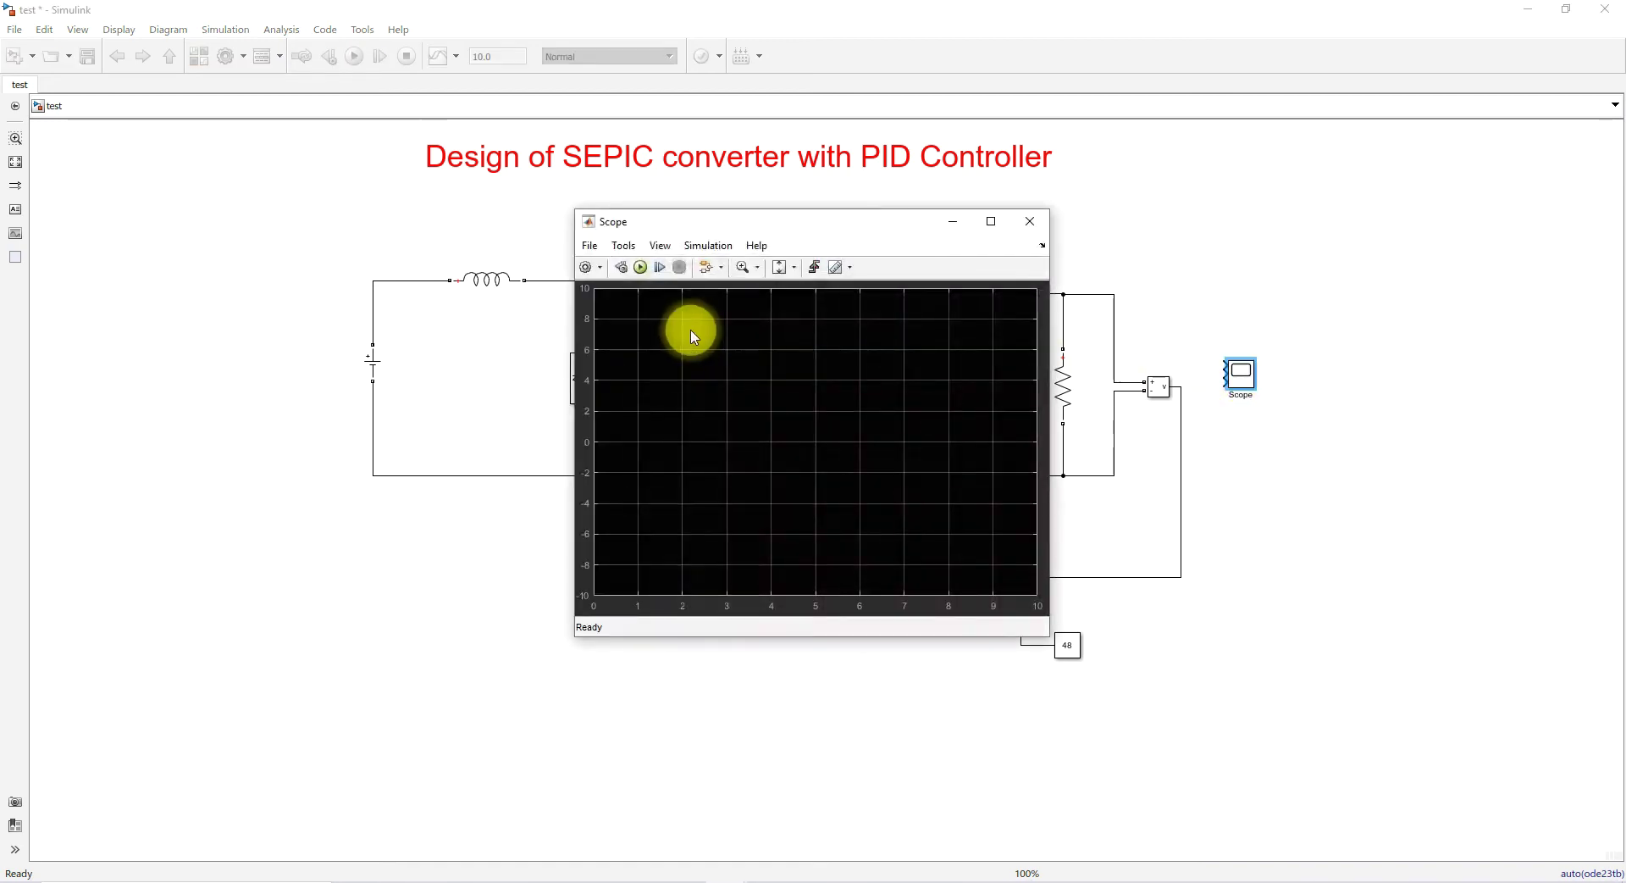
left_click(666, 245)
left_click(696, 287)
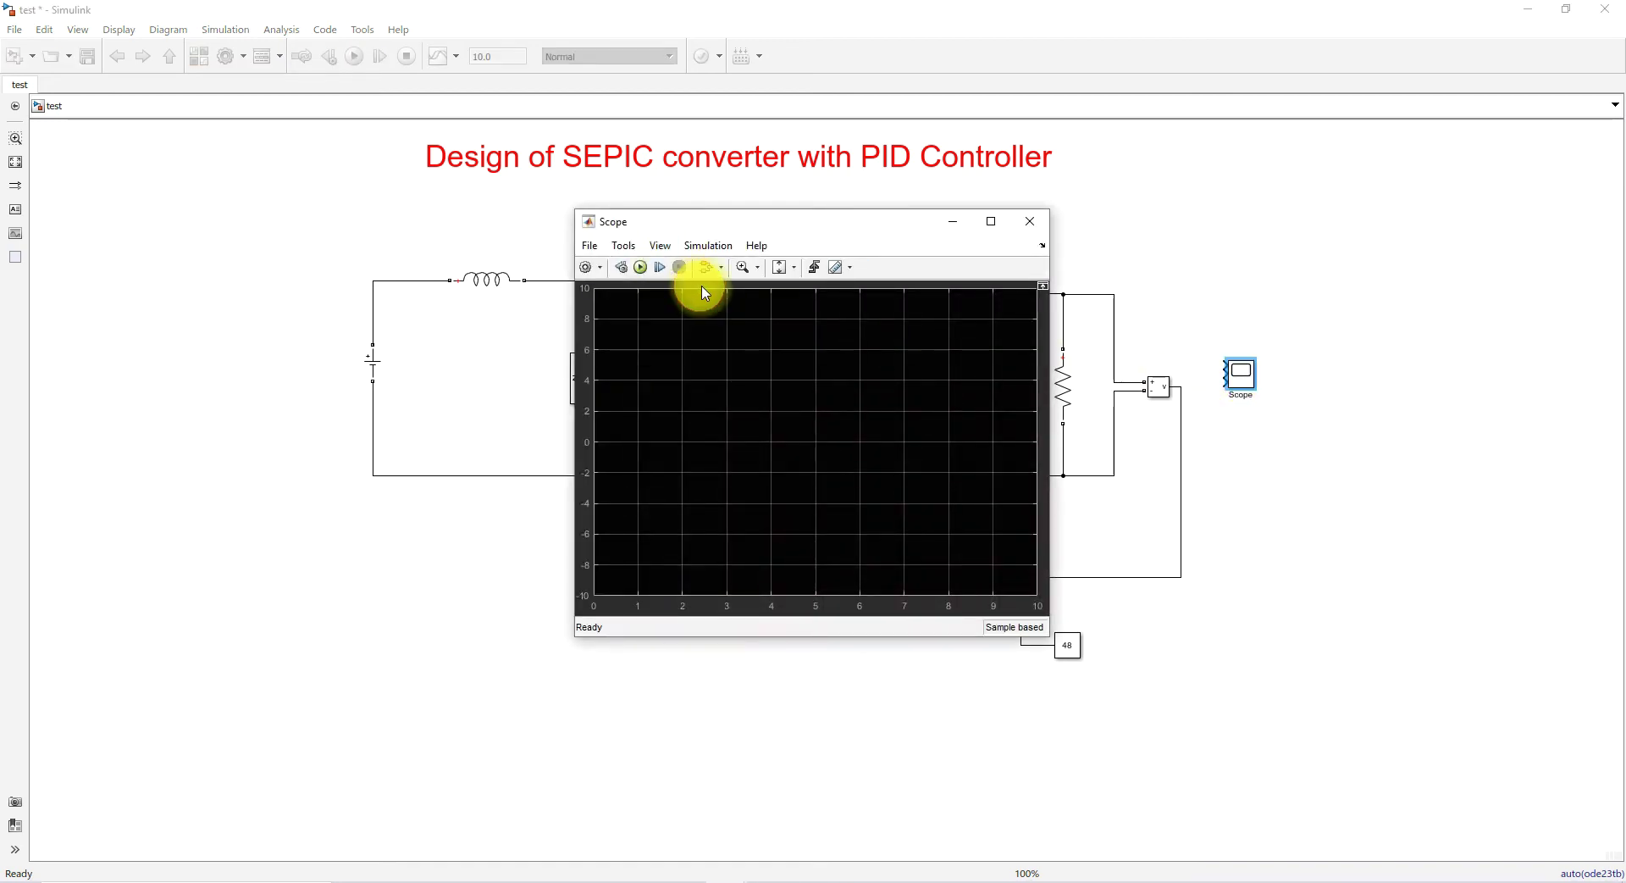
left_click(936, 411)
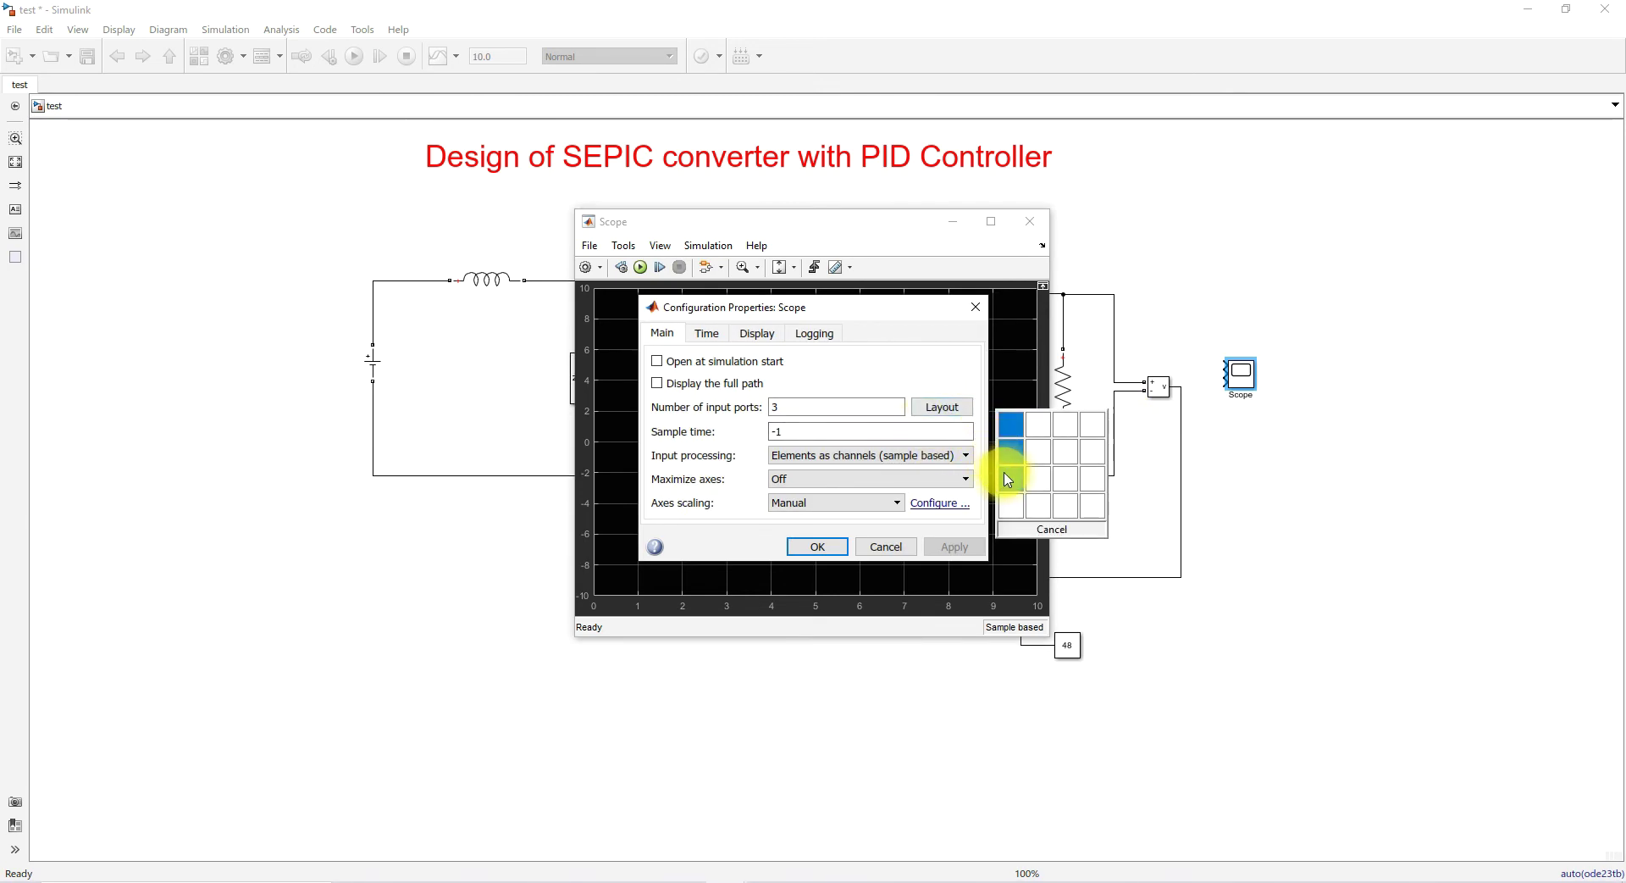
left_click(1006, 472)
left_click(846, 550)
left_click(1270, 543)
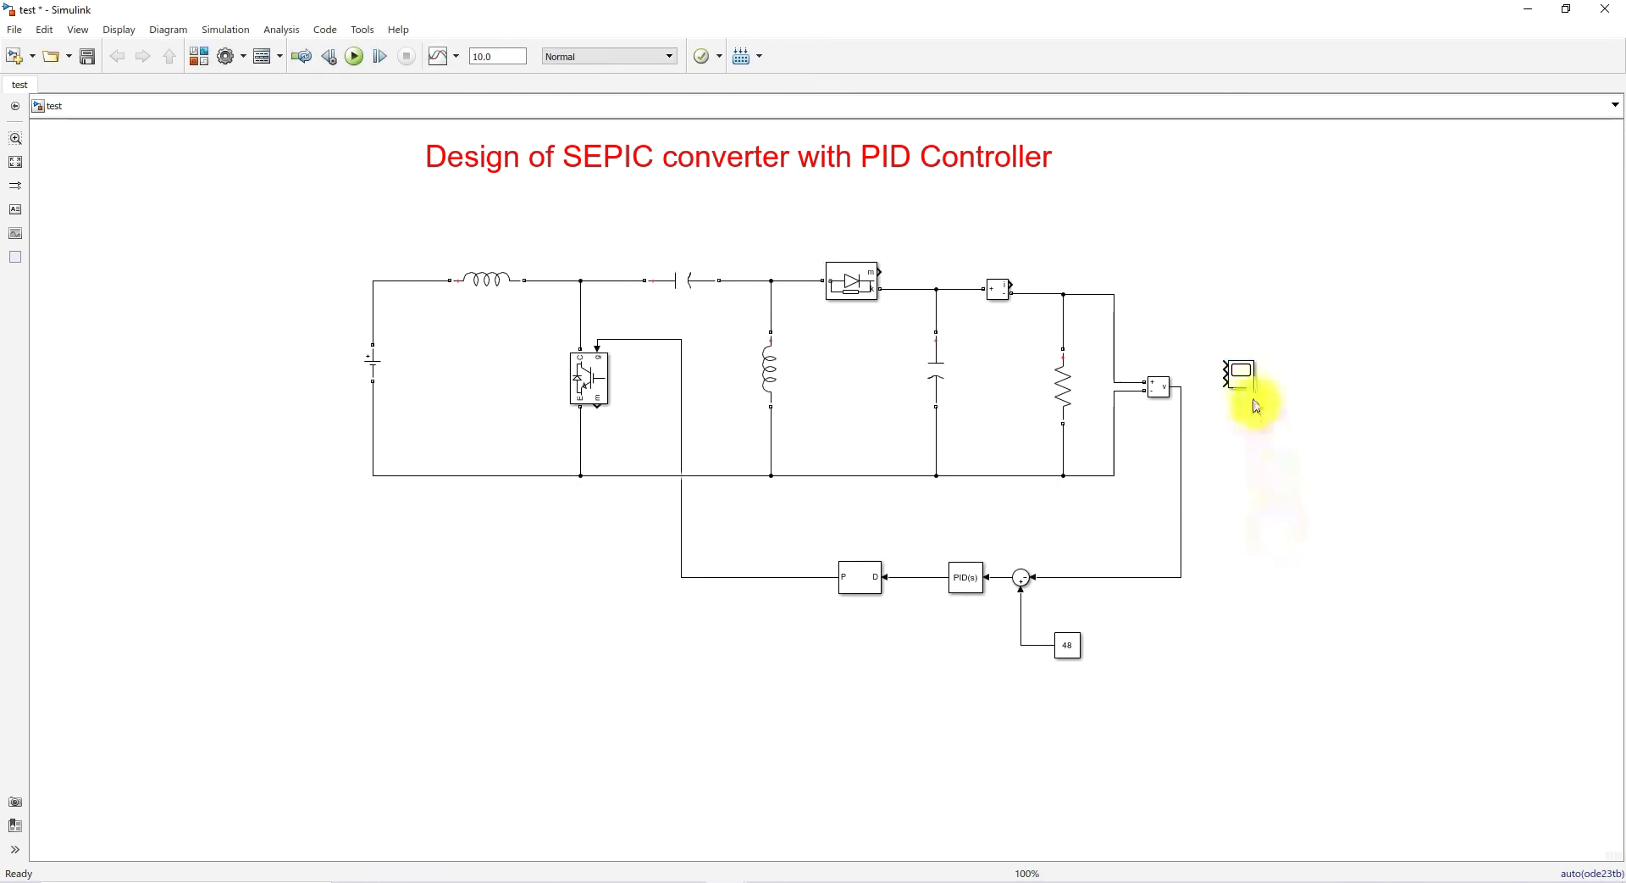
Step: Connect the voltage measurement to the Scope's first input and the current measurement to its second, spacing the Scope farther from the circuit
left_click_drag(1255, 388, 1180, 386)
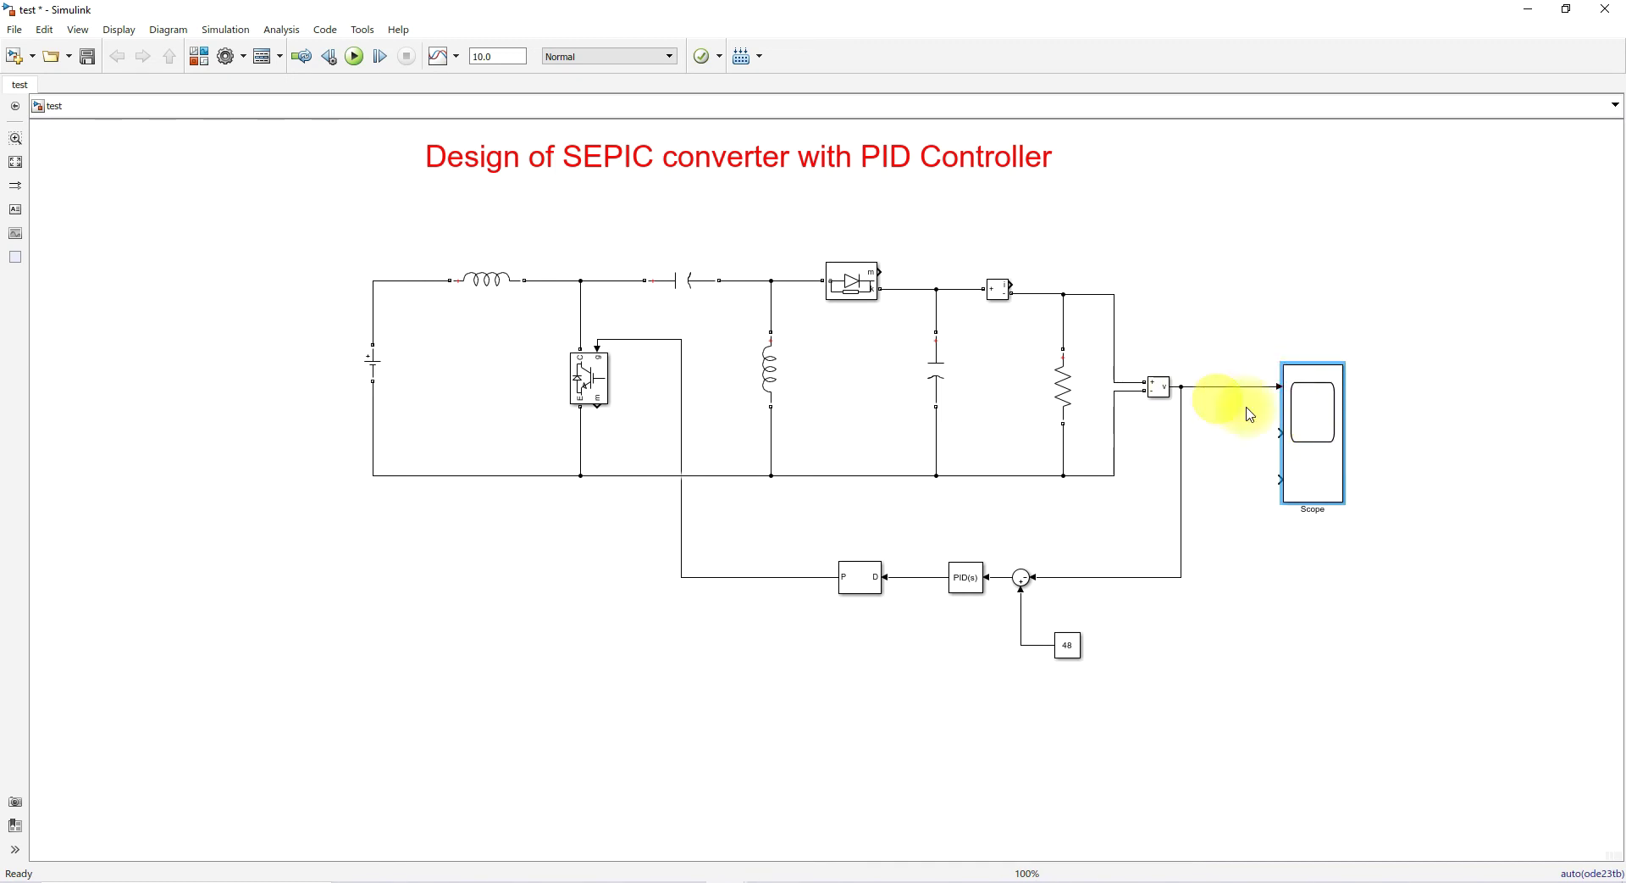
left_click_drag(1279, 433, 1015, 283)
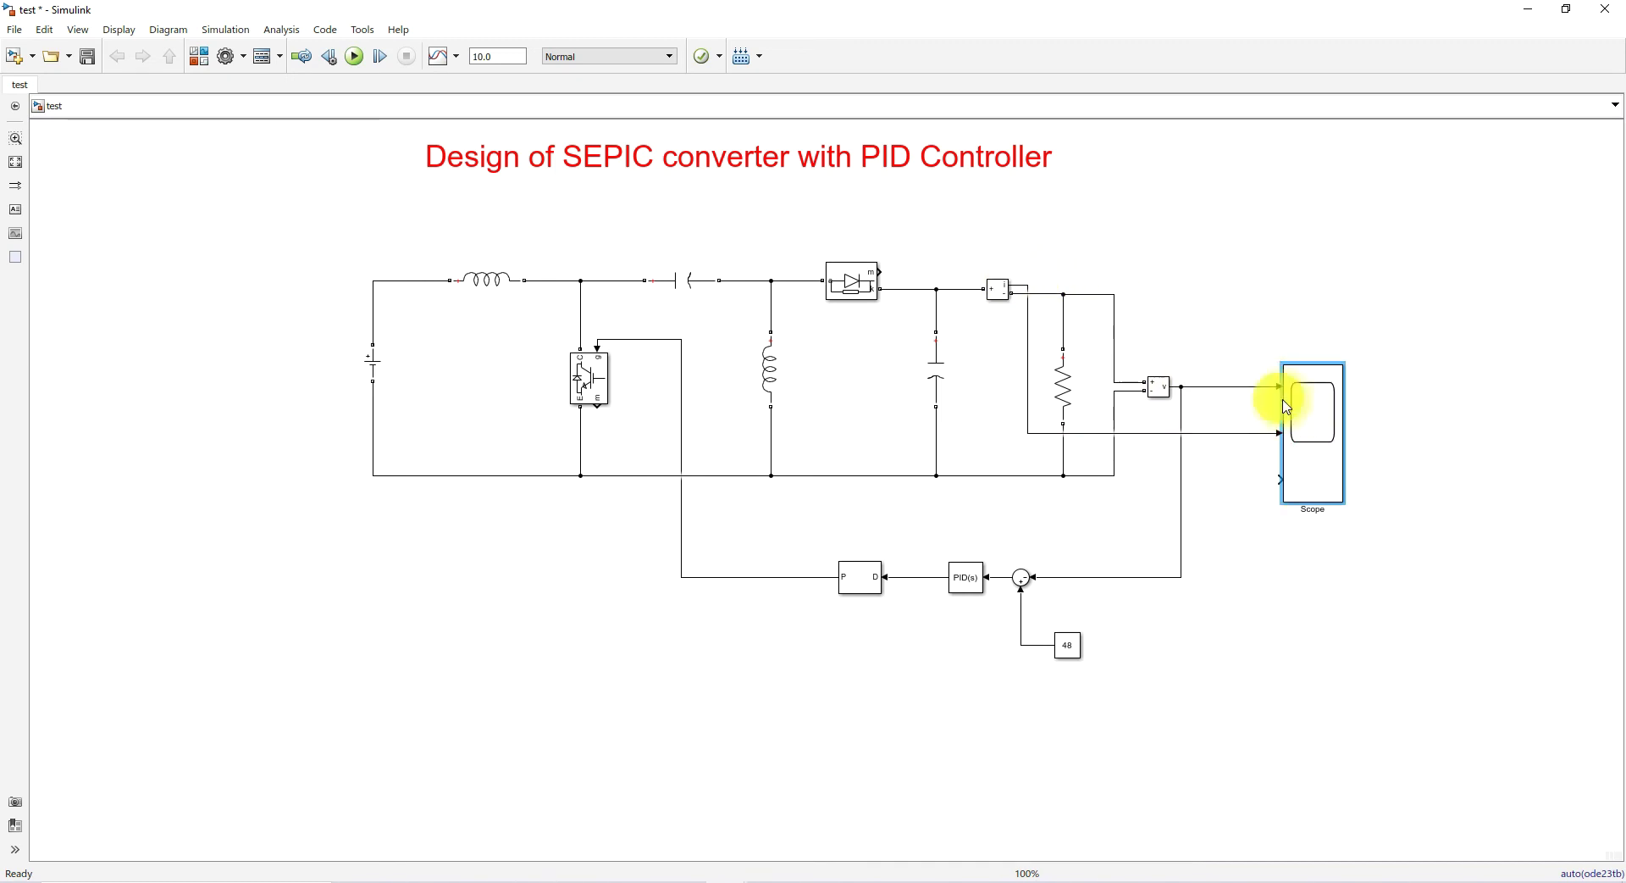
left_click_drag(1288, 400, 1350, 401)
Step: Add a Product block that multiplies the voltage and current signals and feeds the Scope's third input
double_click(1294, 498)
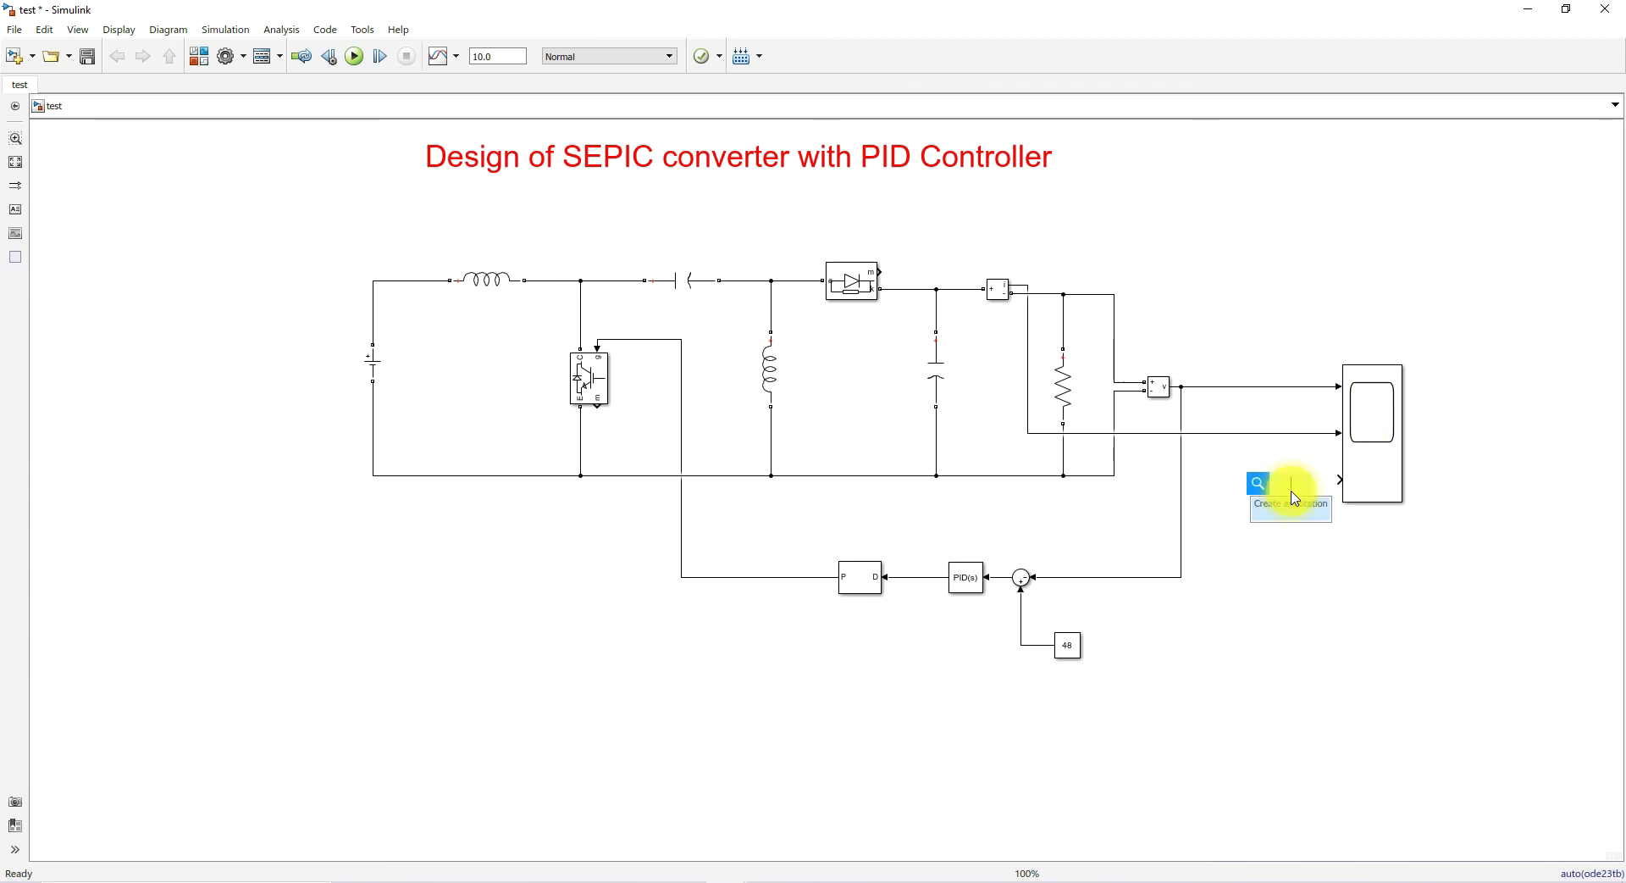
type("product")
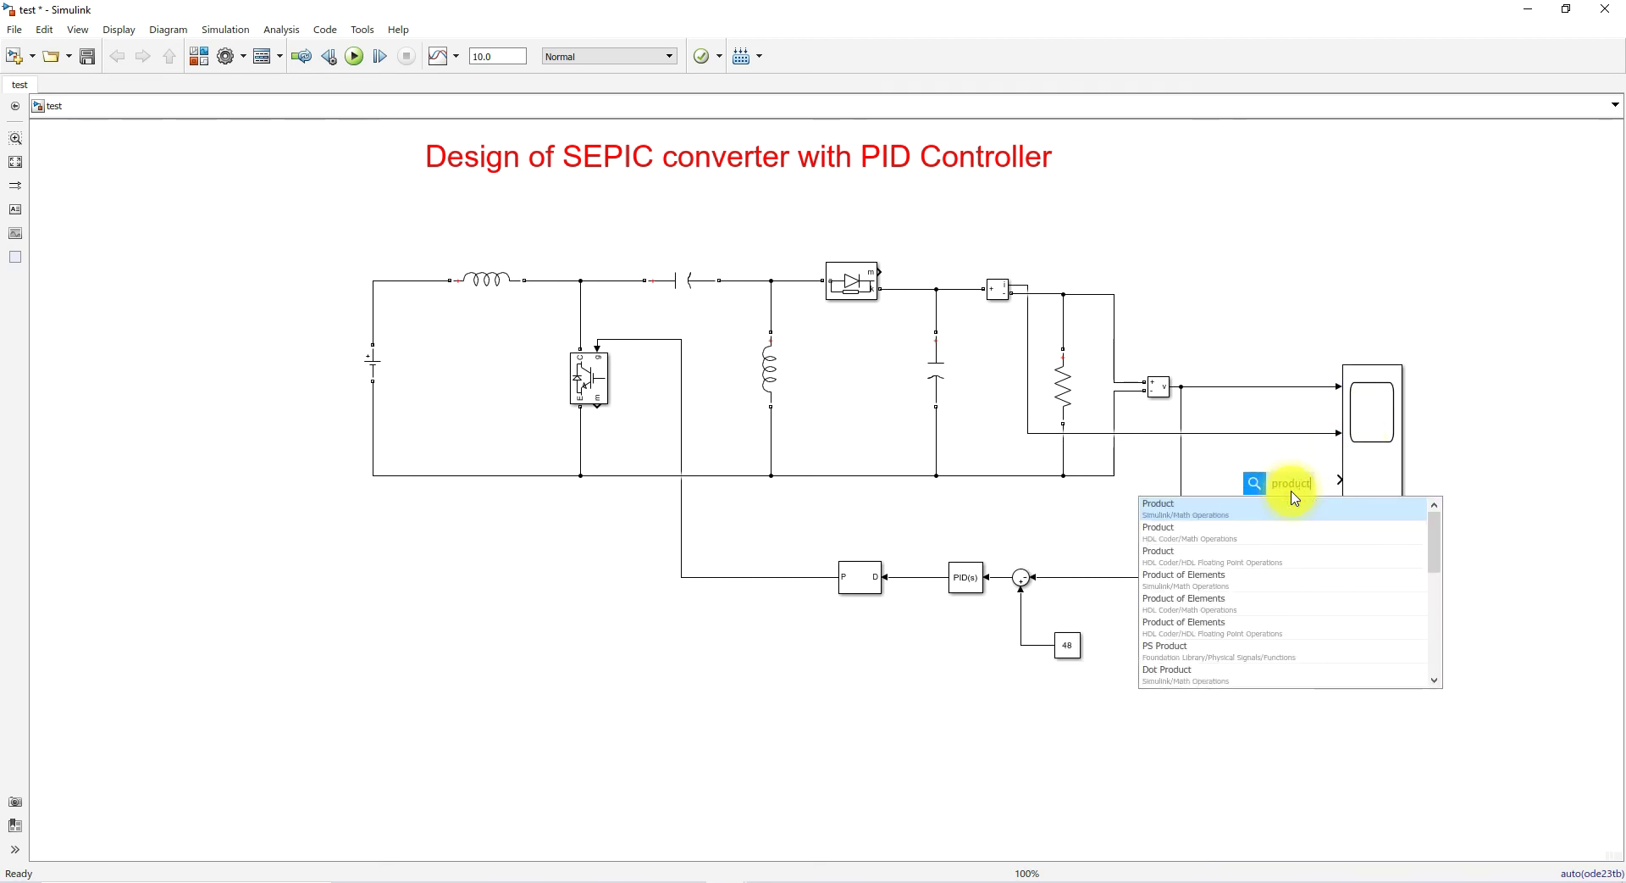
left_click(1276, 504)
left_click(1337, 559)
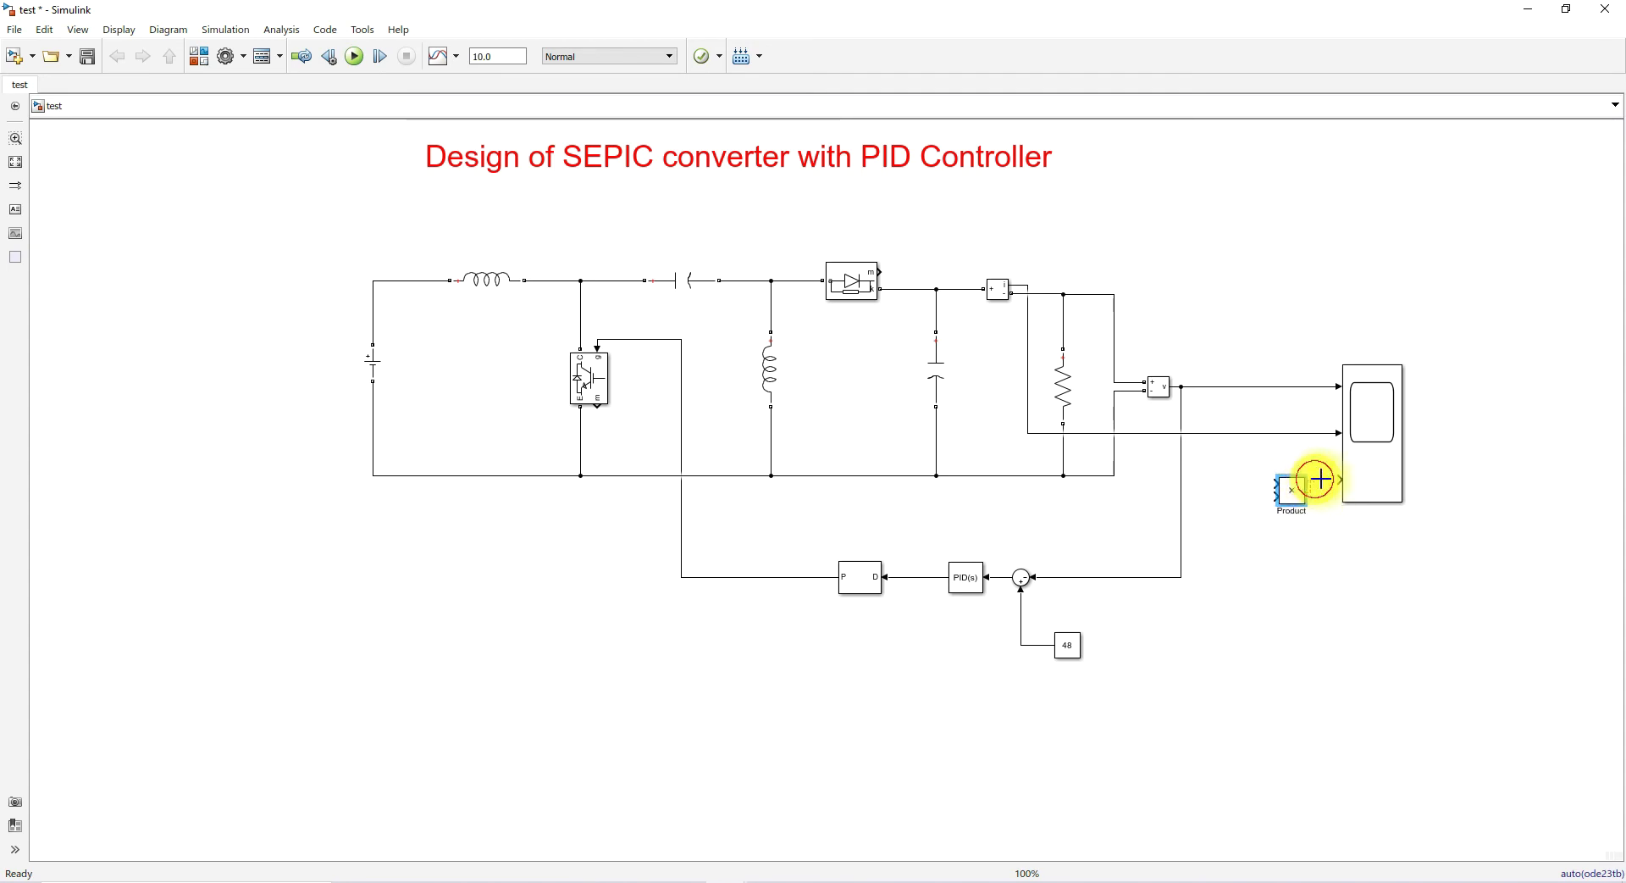
left_click_drag(1336, 478, 1258, 397)
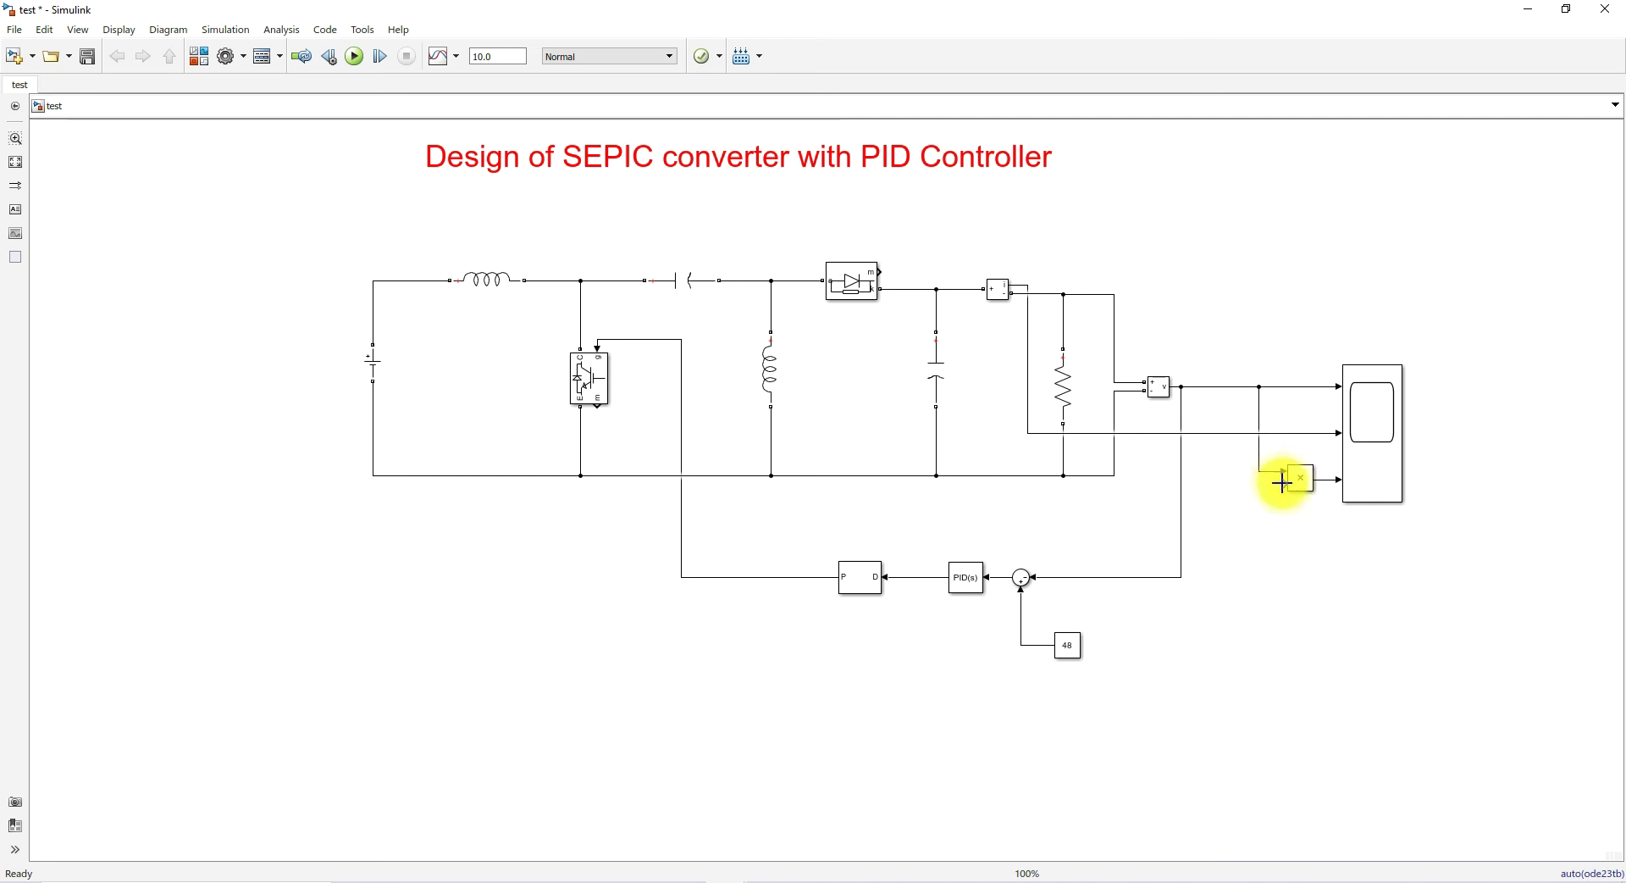
left_click_drag(1281, 483, 1238, 438)
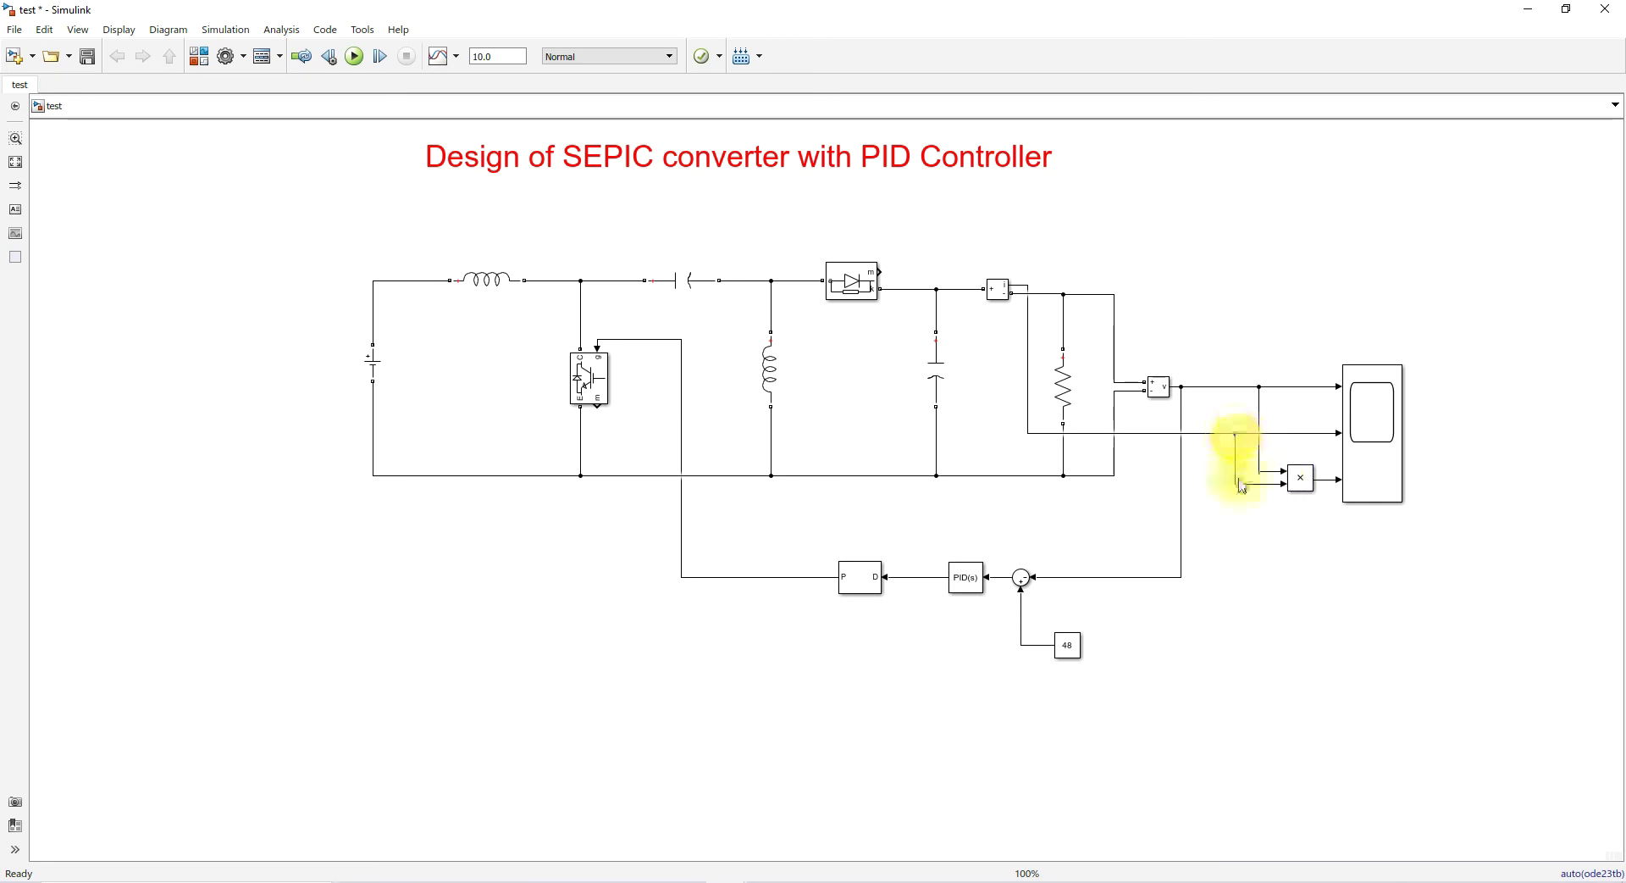
Step: Add a powergui block beside the DC voltage source and shift the source slightly down
double_click(462, 647)
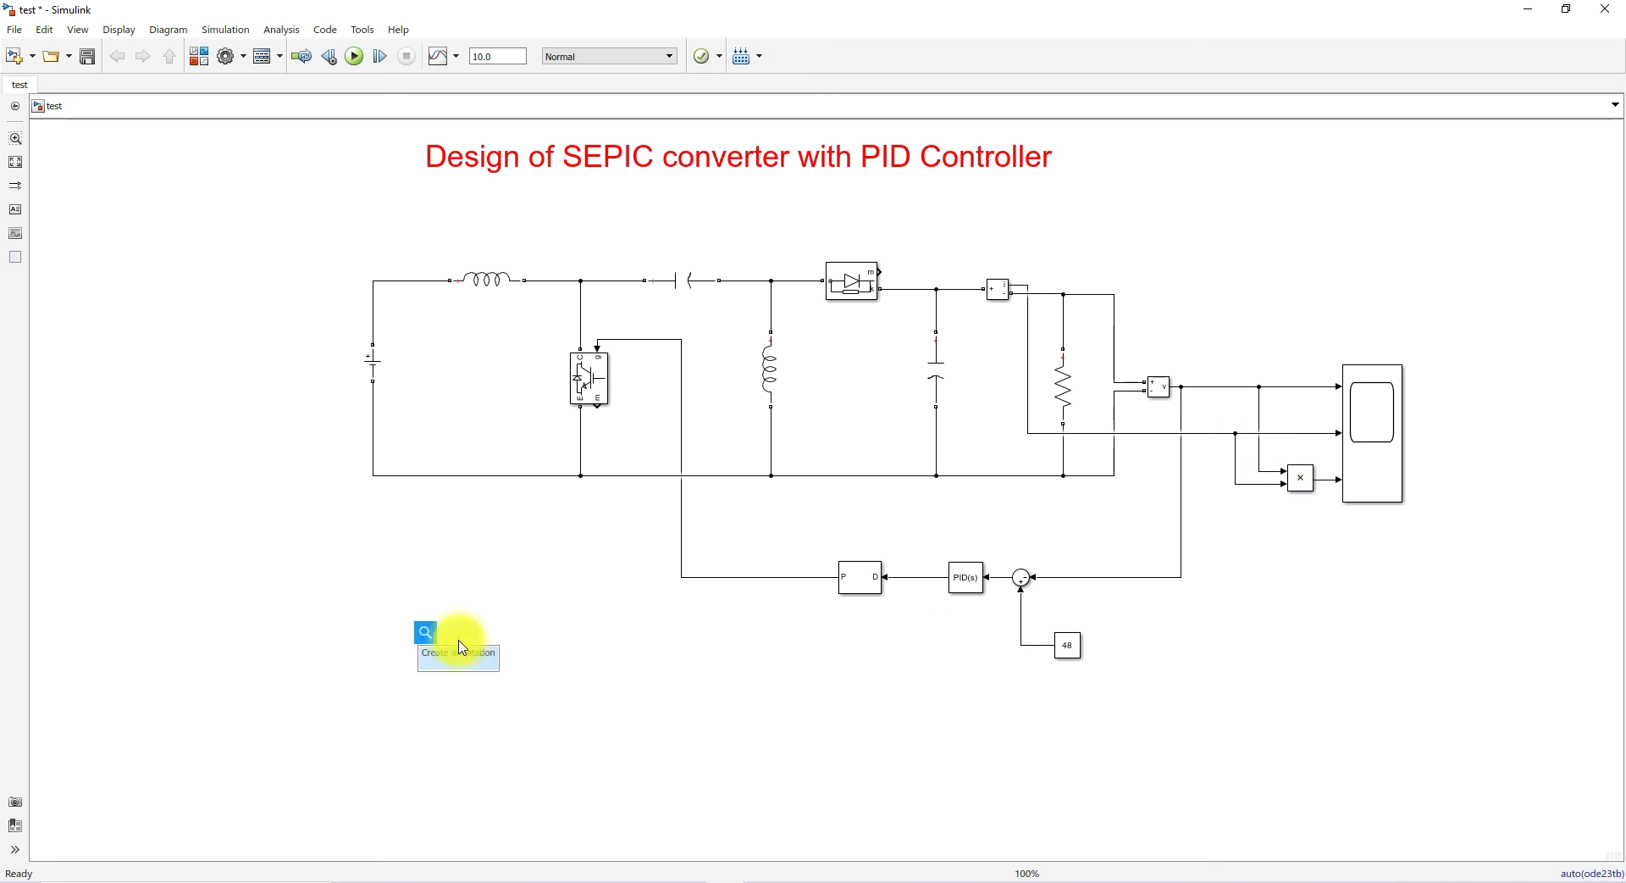
type("power")
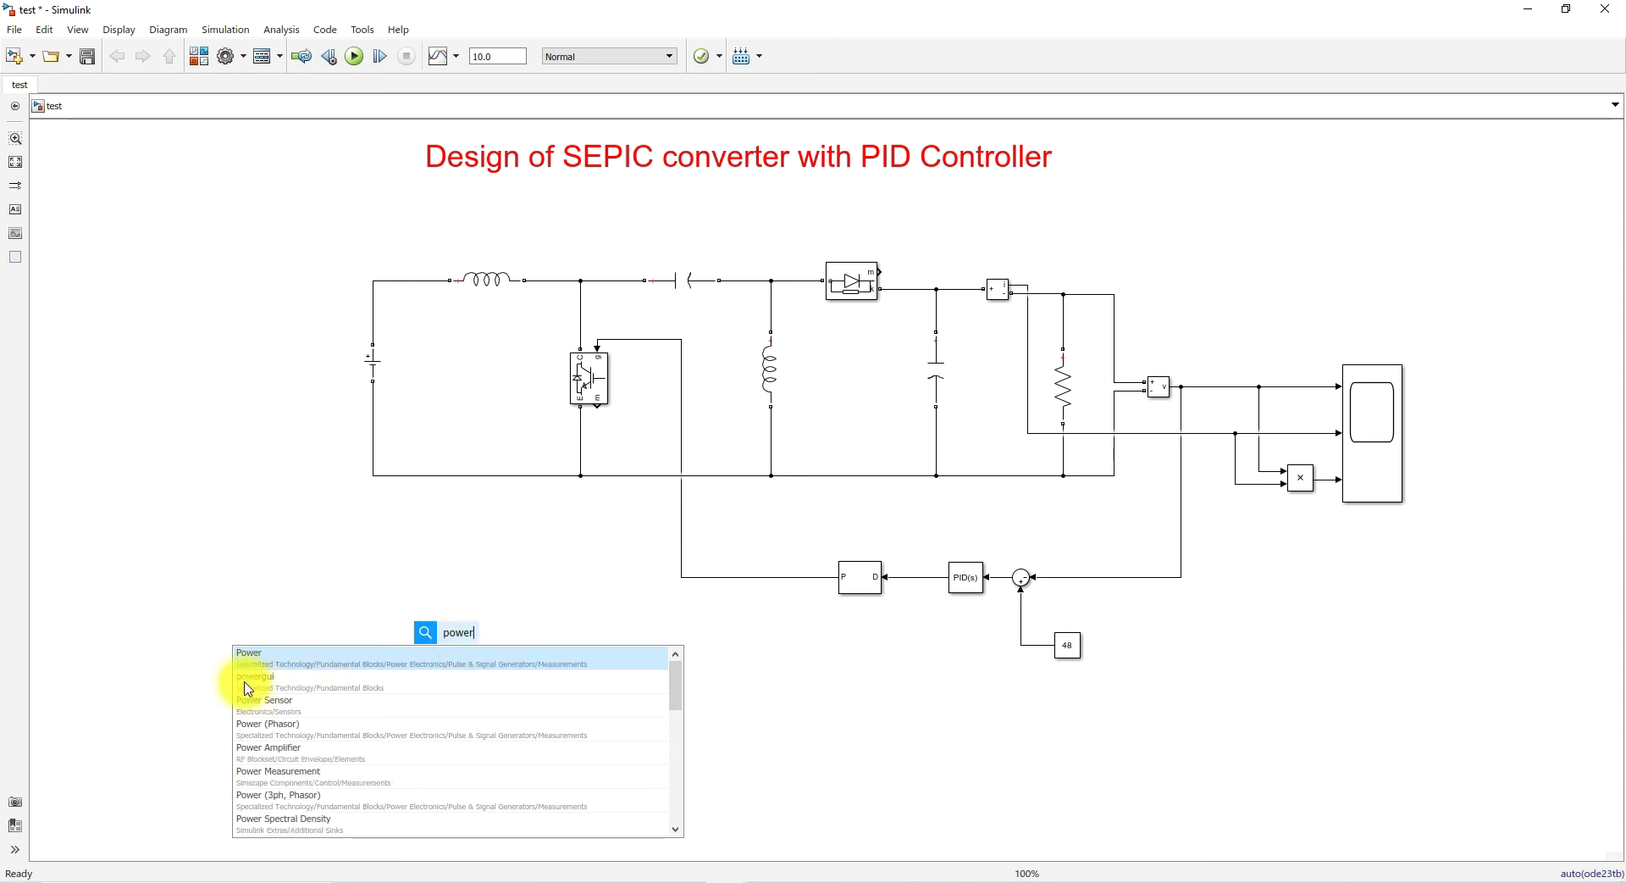
left_click(247, 680)
left_click_drag(466, 641, 240, 386)
left_click_drag(367, 369, 367, 395)
left_click(527, 376)
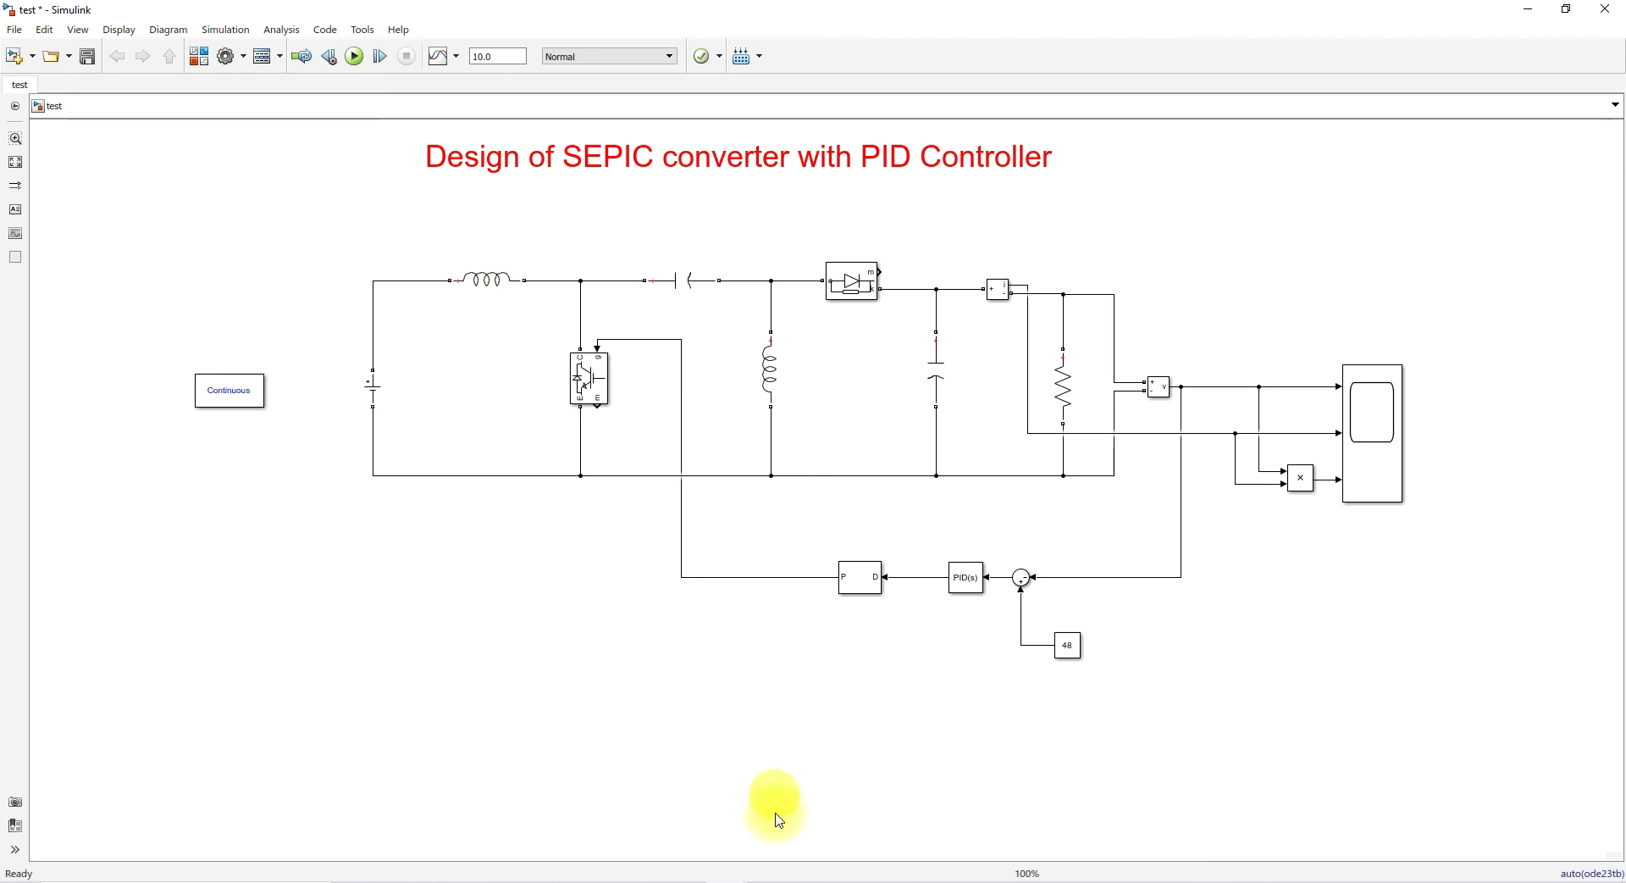
Step: Copy the calculated L1 from the MATLAB Command Window and set the series input inductor's inductance to 8.2893e-04 H in Simulink
left_click(728, 876)
left_click(558, 839)
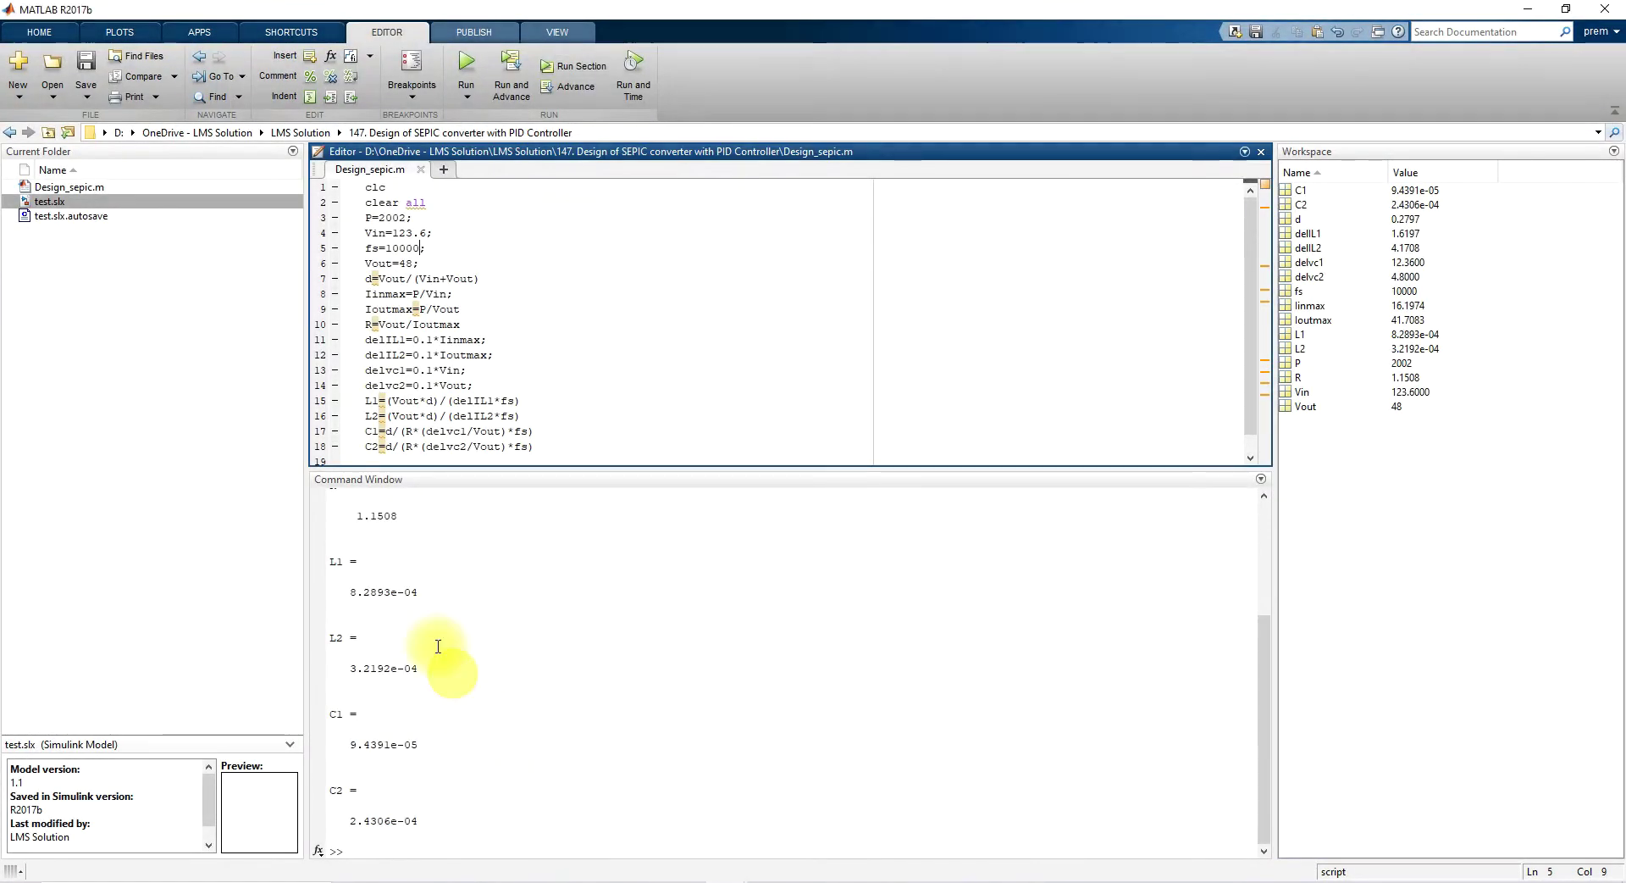
left_click_drag(348, 594, 473, 607)
key("ctrl+c")
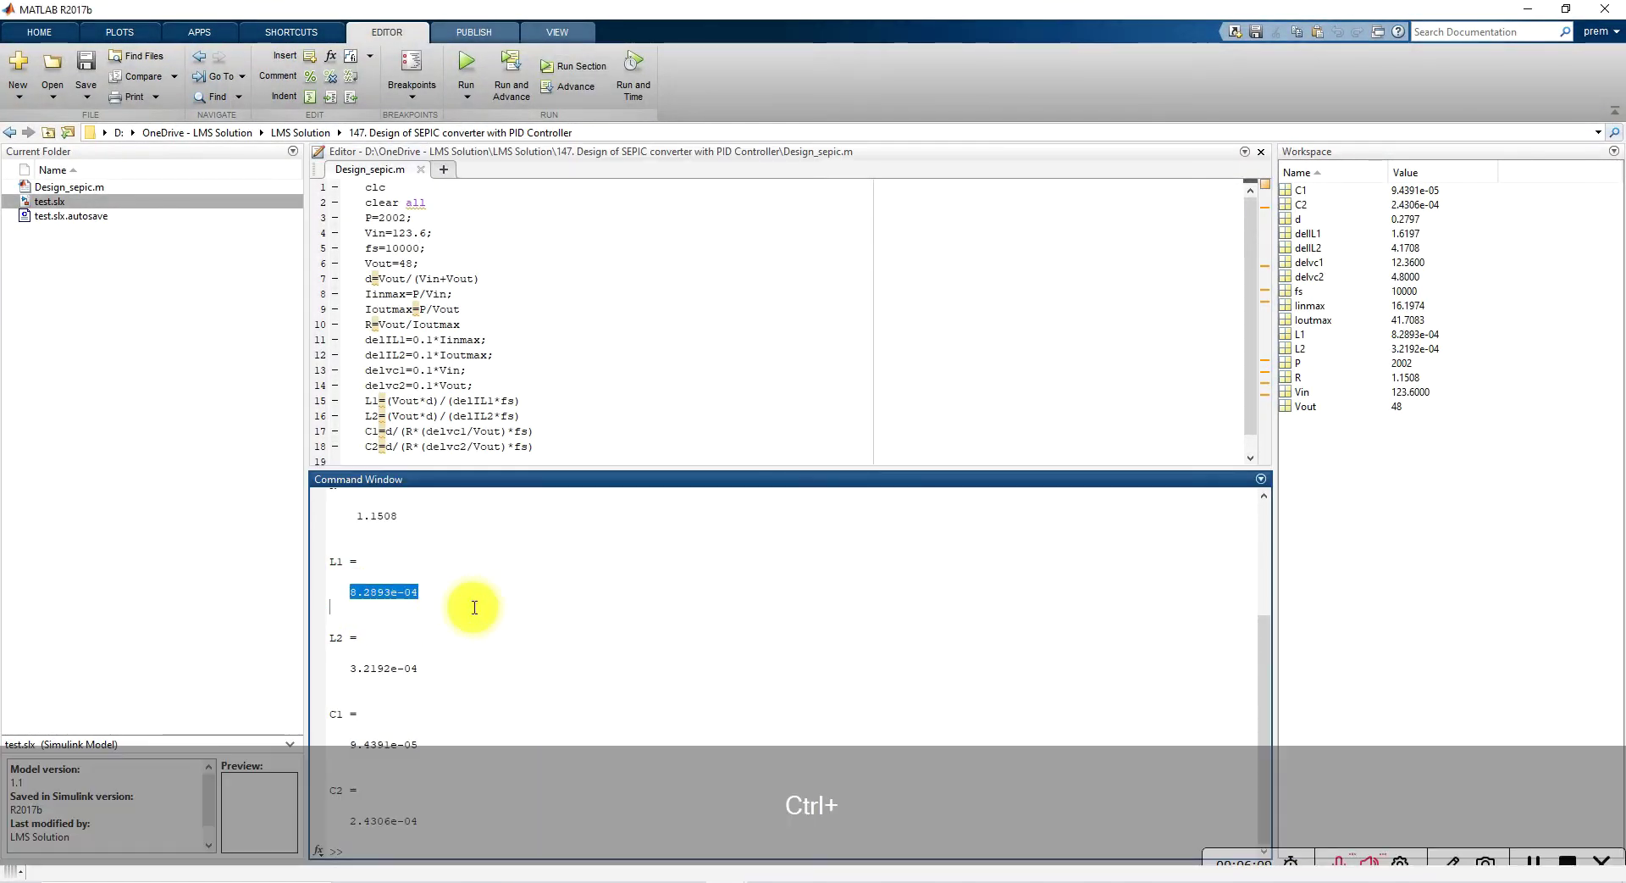
left_click(654, 871)
left_click(744, 829)
double_click(487, 280)
left_click(593, 313)
key("ctrl+a")
key("ctrl+v")
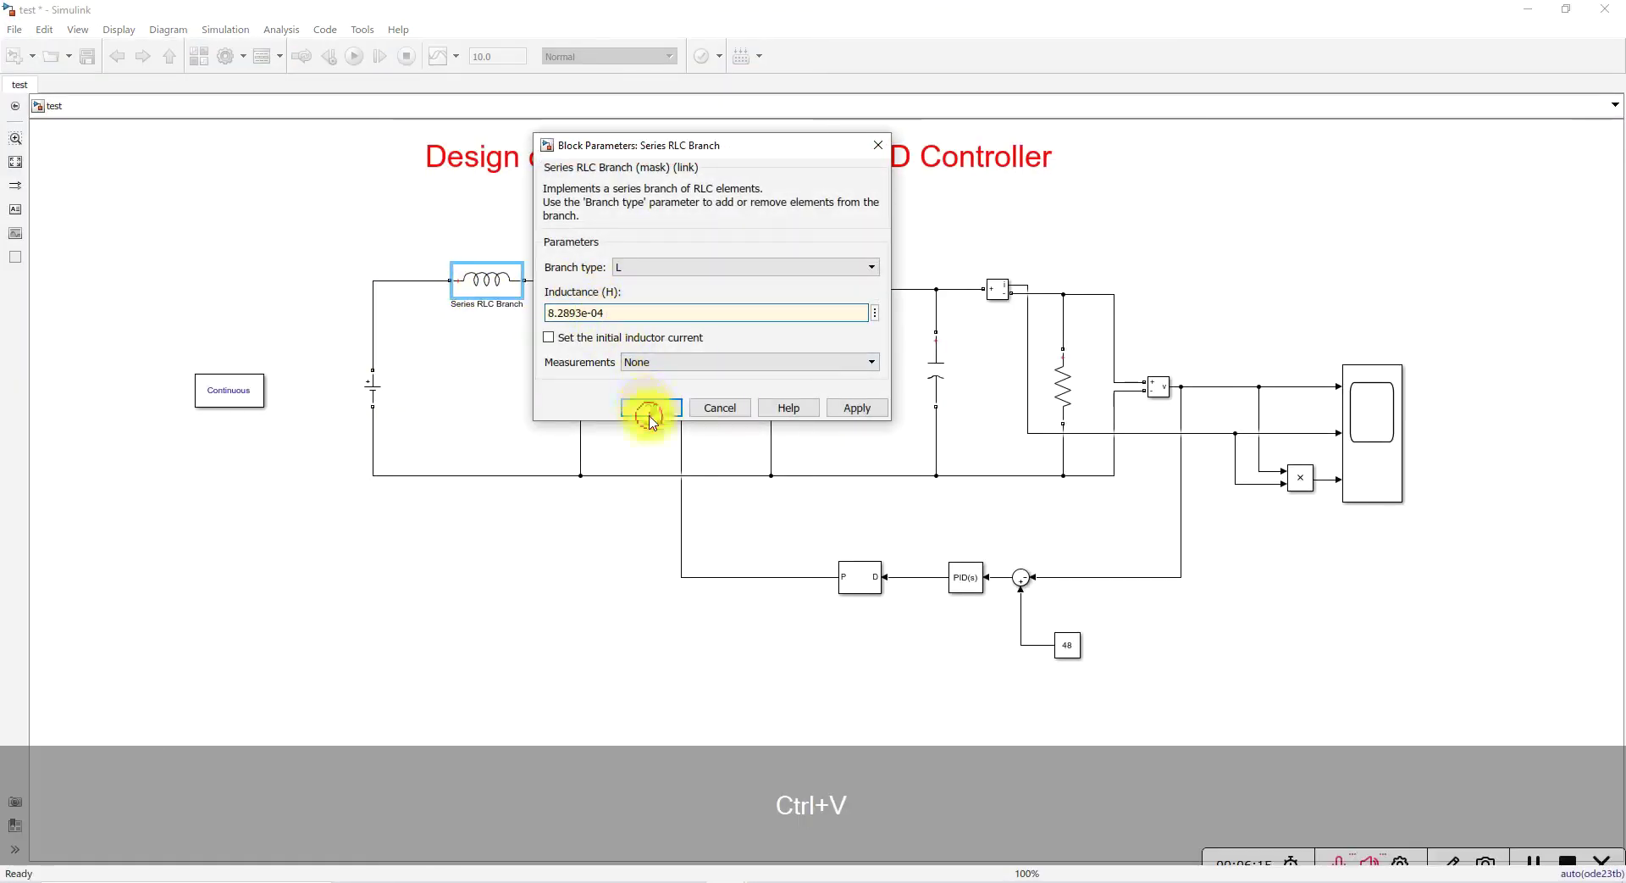
left_click(651, 407)
Step: Copy the calculated L2 from MATLAB and set the shunt inductor's inductance to 3.2192e-04 H in Simulink
left_click(729, 877)
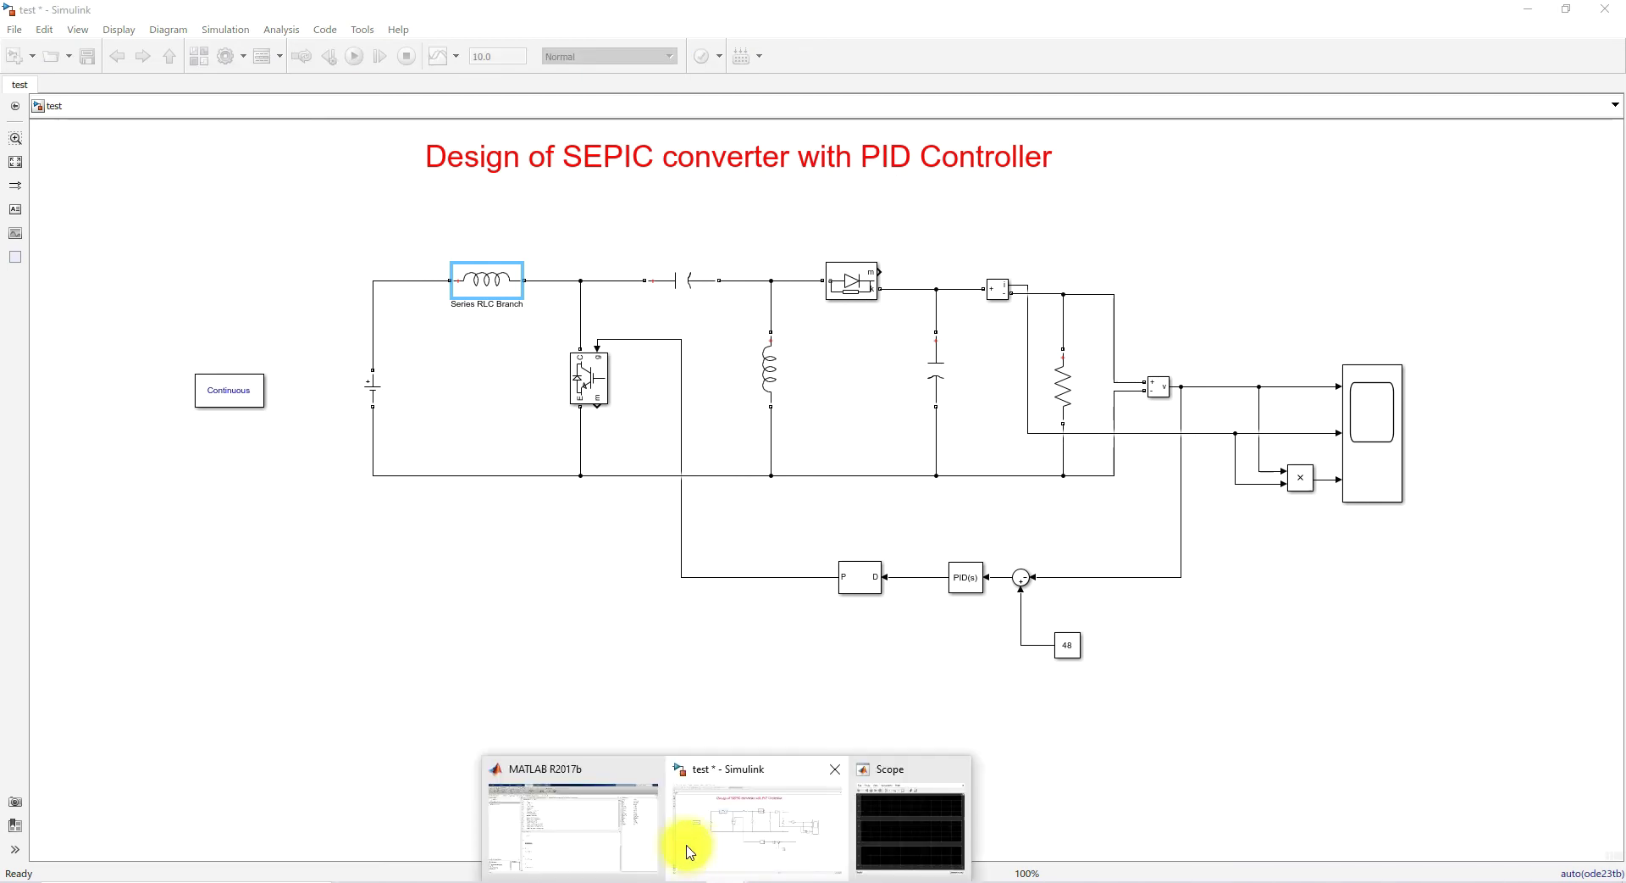
left_click(616, 826)
left_click_drag(347, 669, 421, 671)
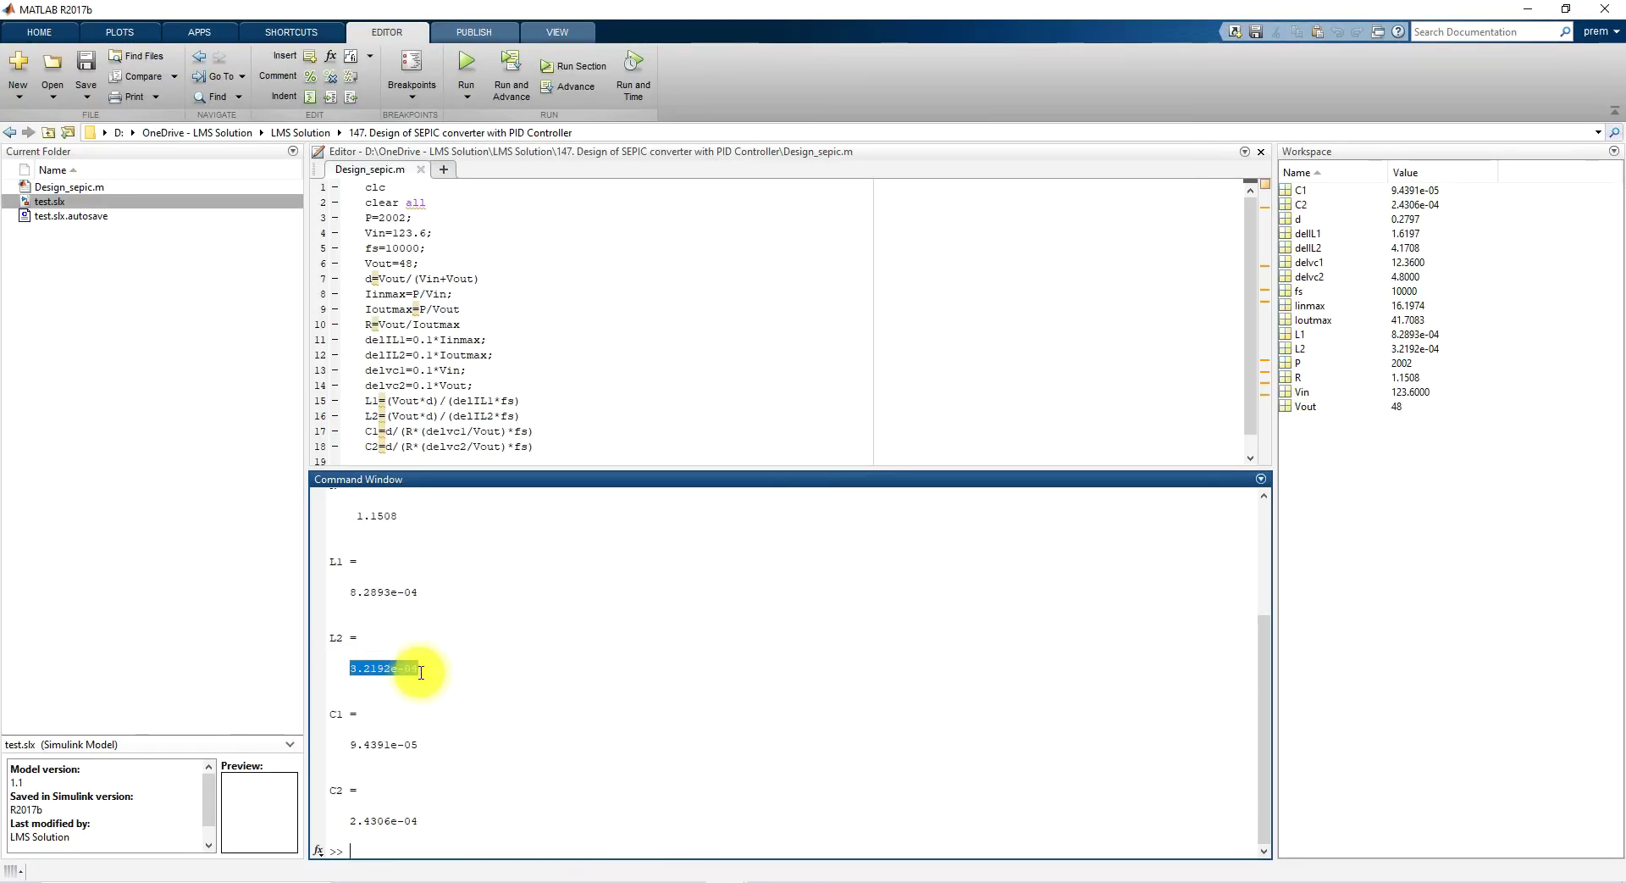
key("ctrl+c")
left_click(733, 874)
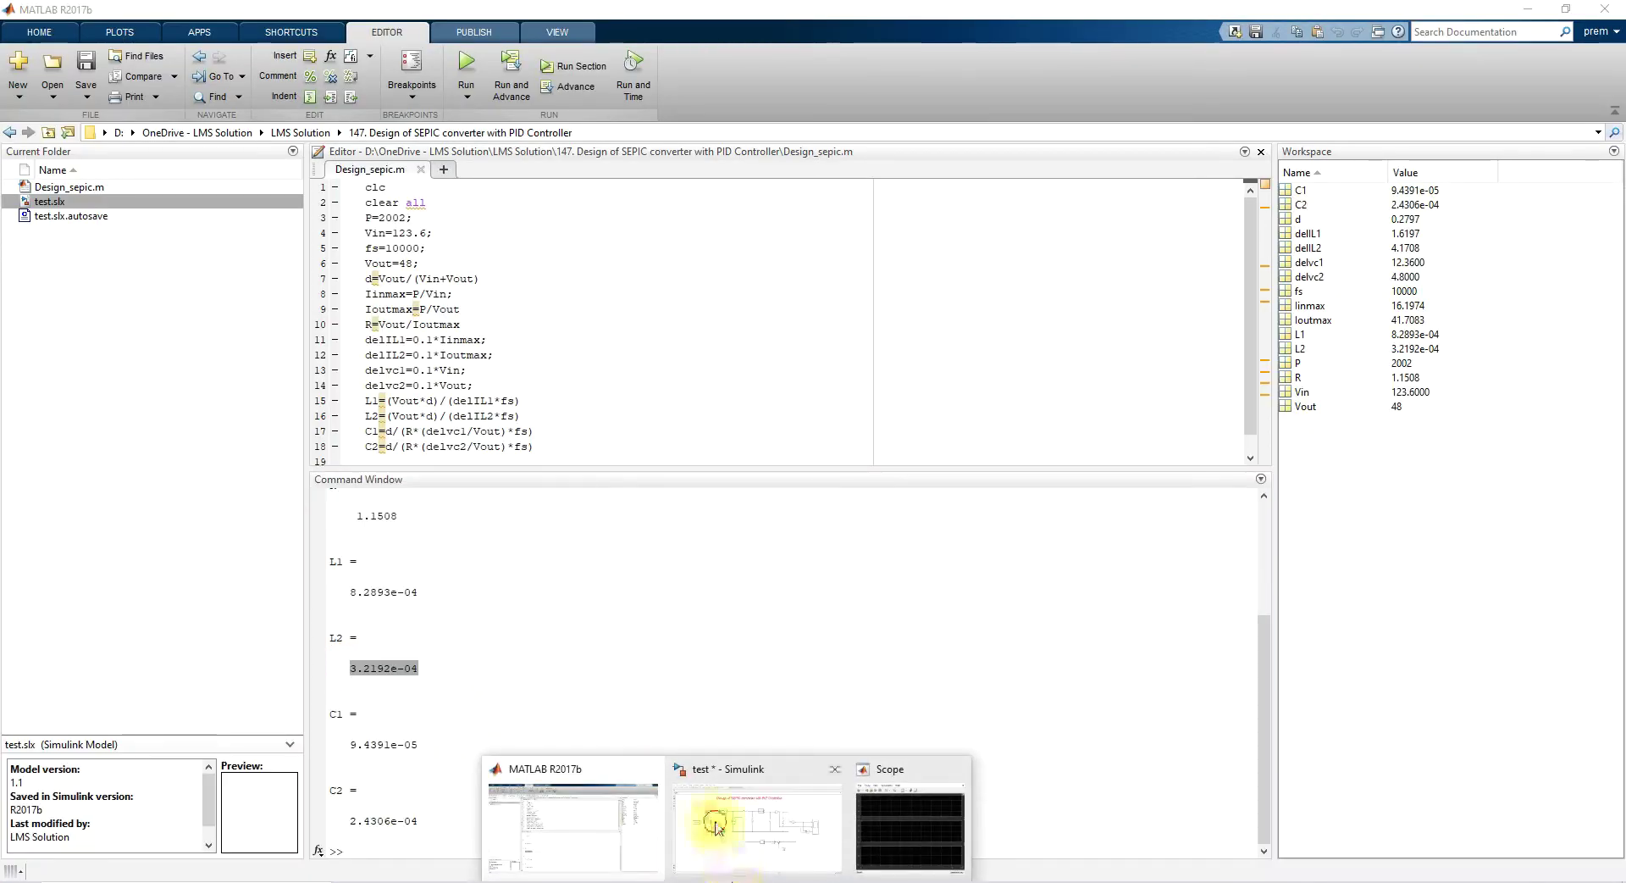
left_click(715, 828)
double_click(767, 372)
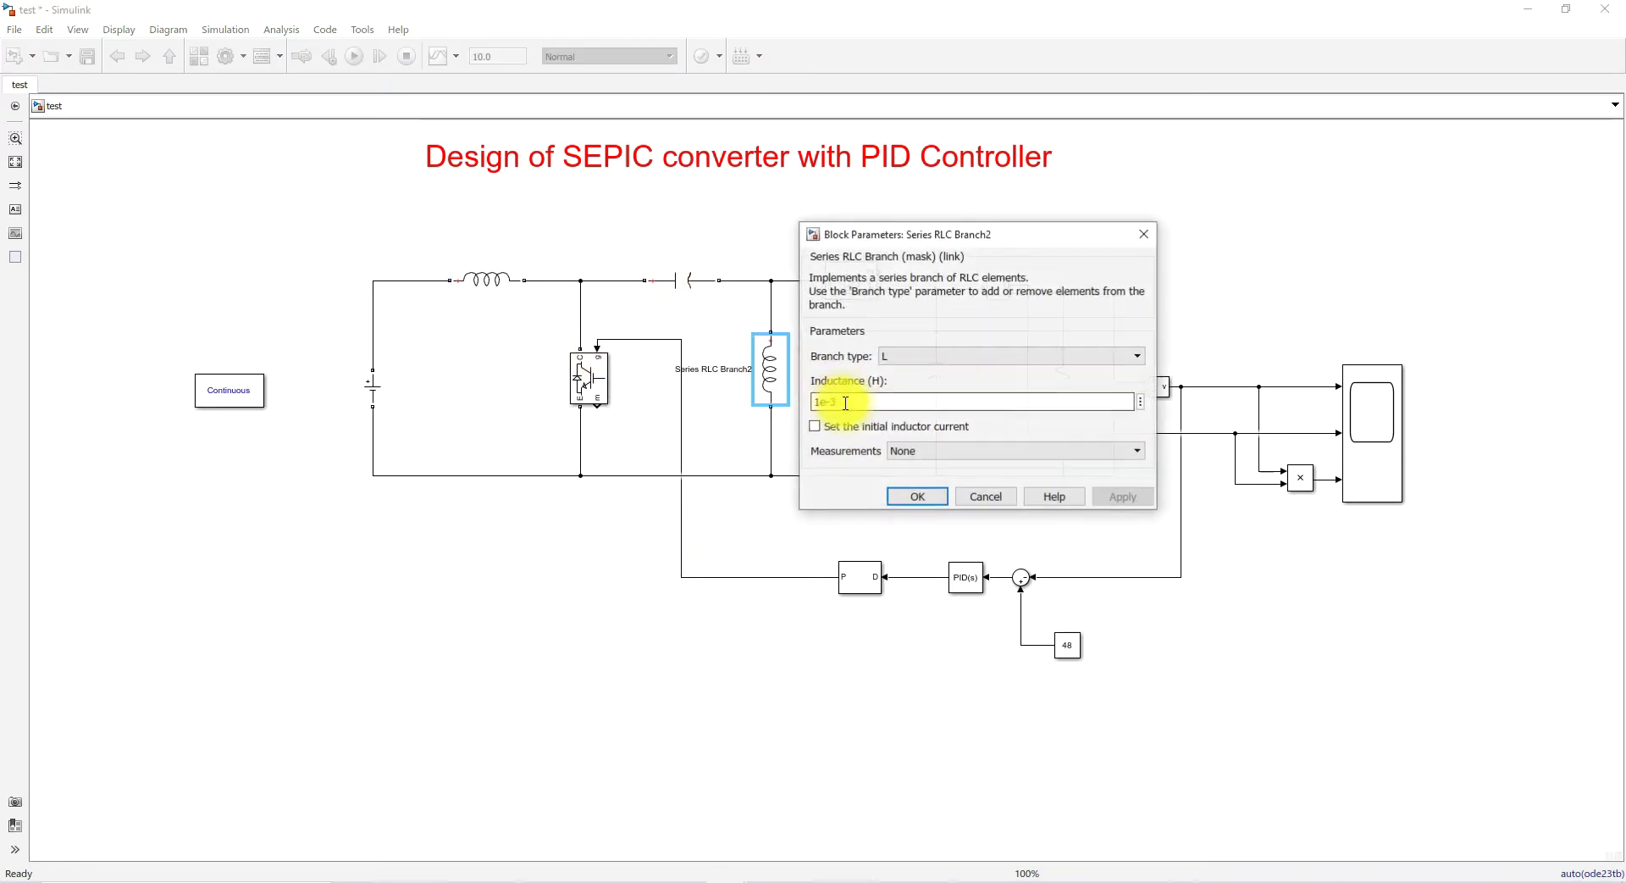
double_click(850, 403)
key("ctrl+v")
left_click(917, 497)
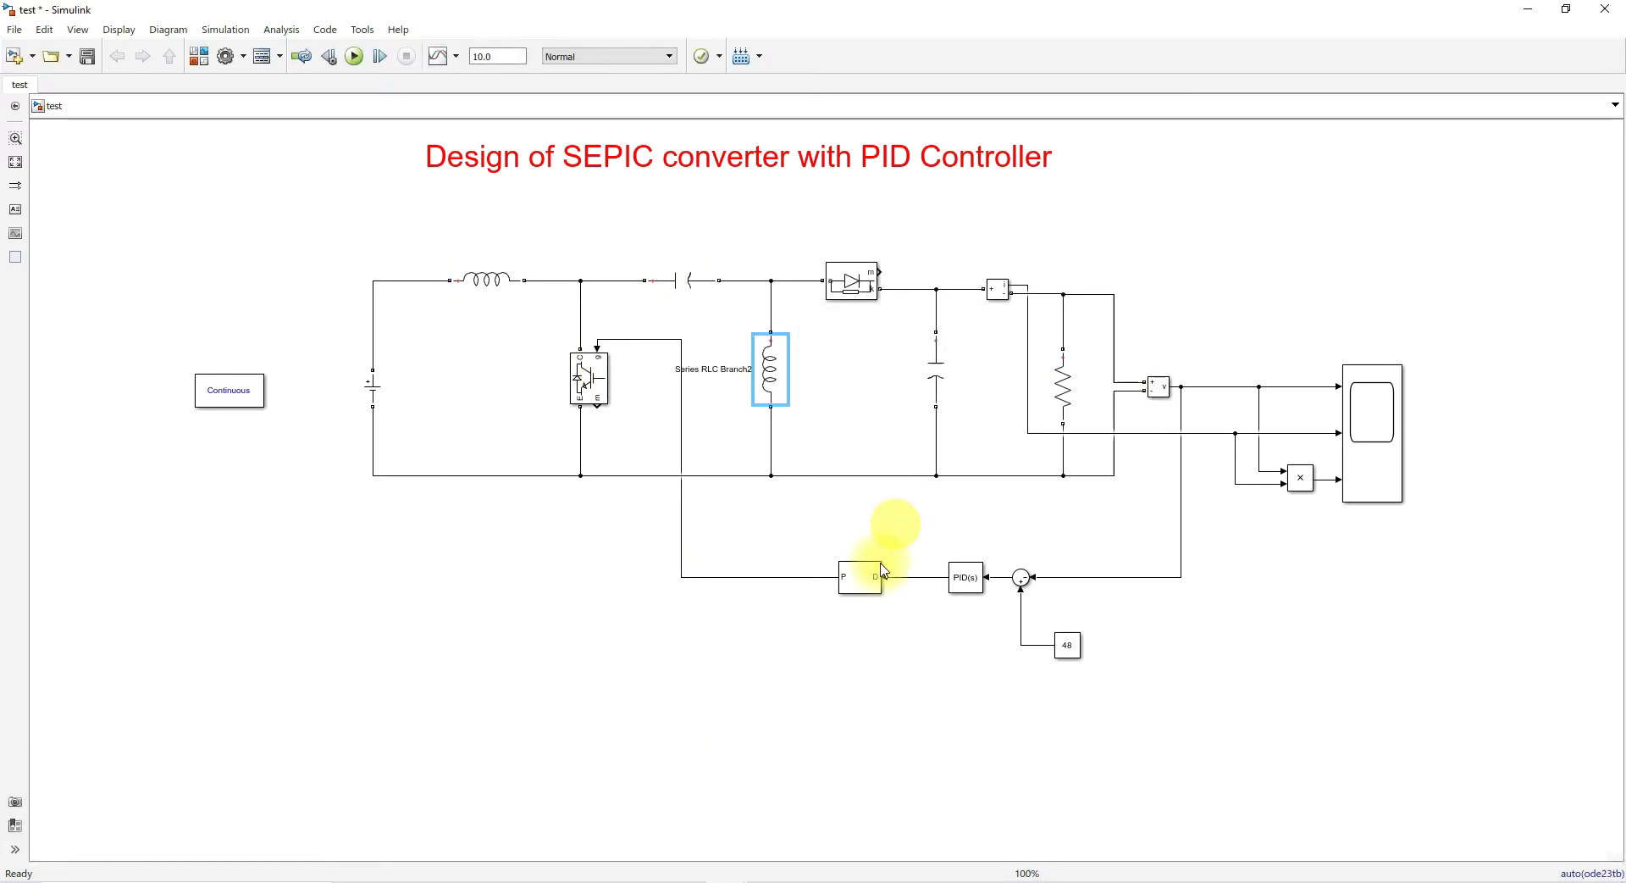
Step: Copy the calculated C1 from MATLAB and set the series coupling capacitor's capacitance to 9.4391e-05 F in Simulink
left_click(715, 875)
left_click(524, 822)
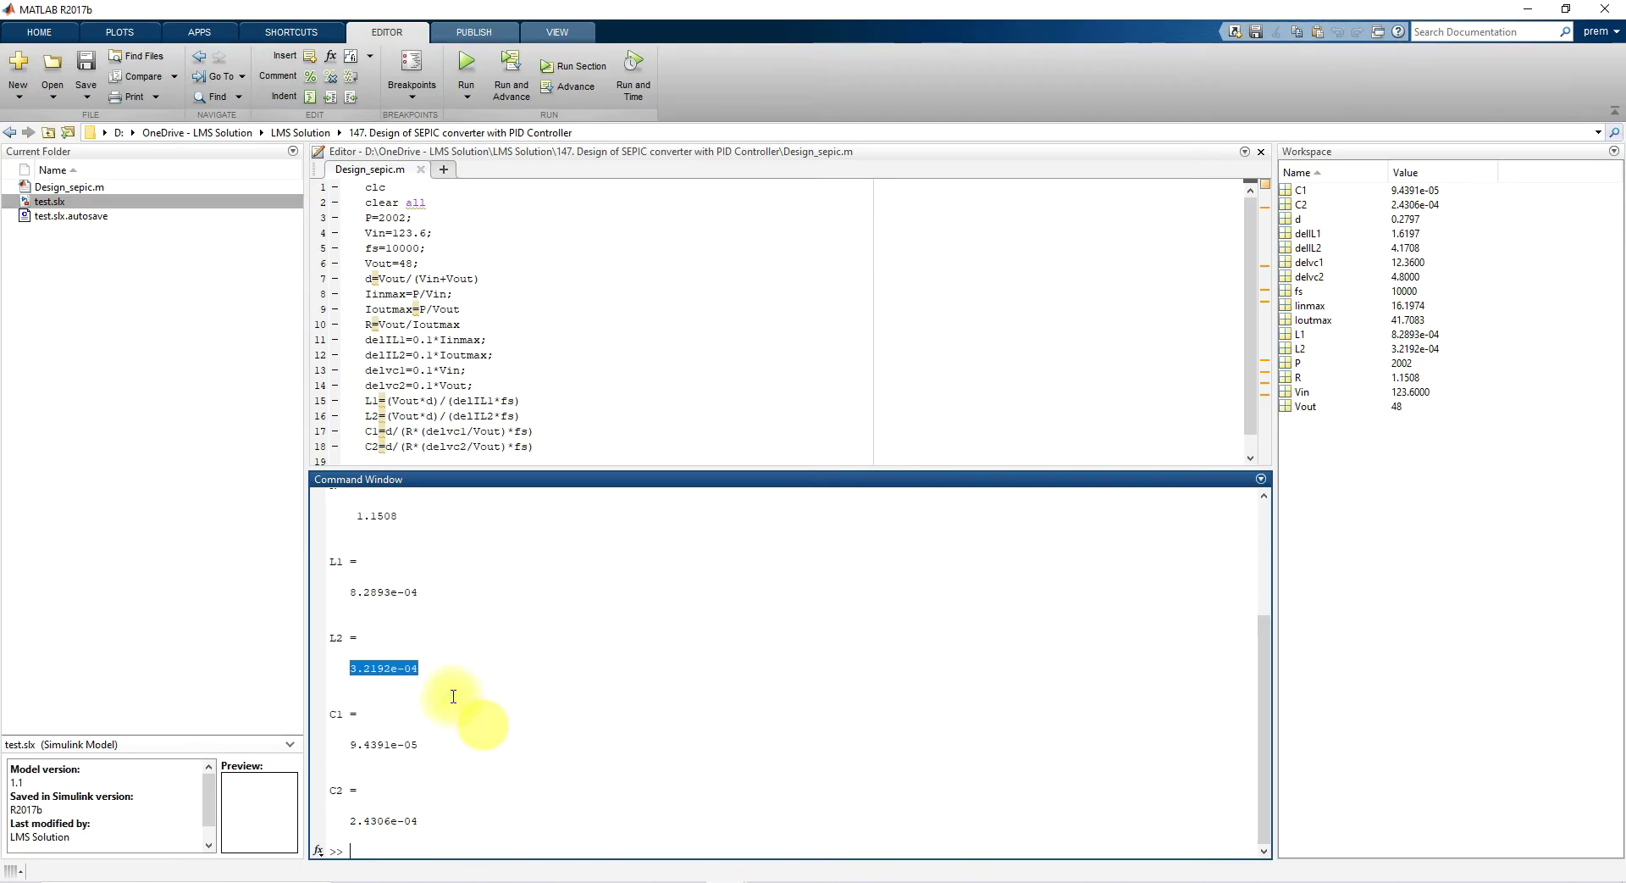
left_click_drag(344, 747, 417, 745)
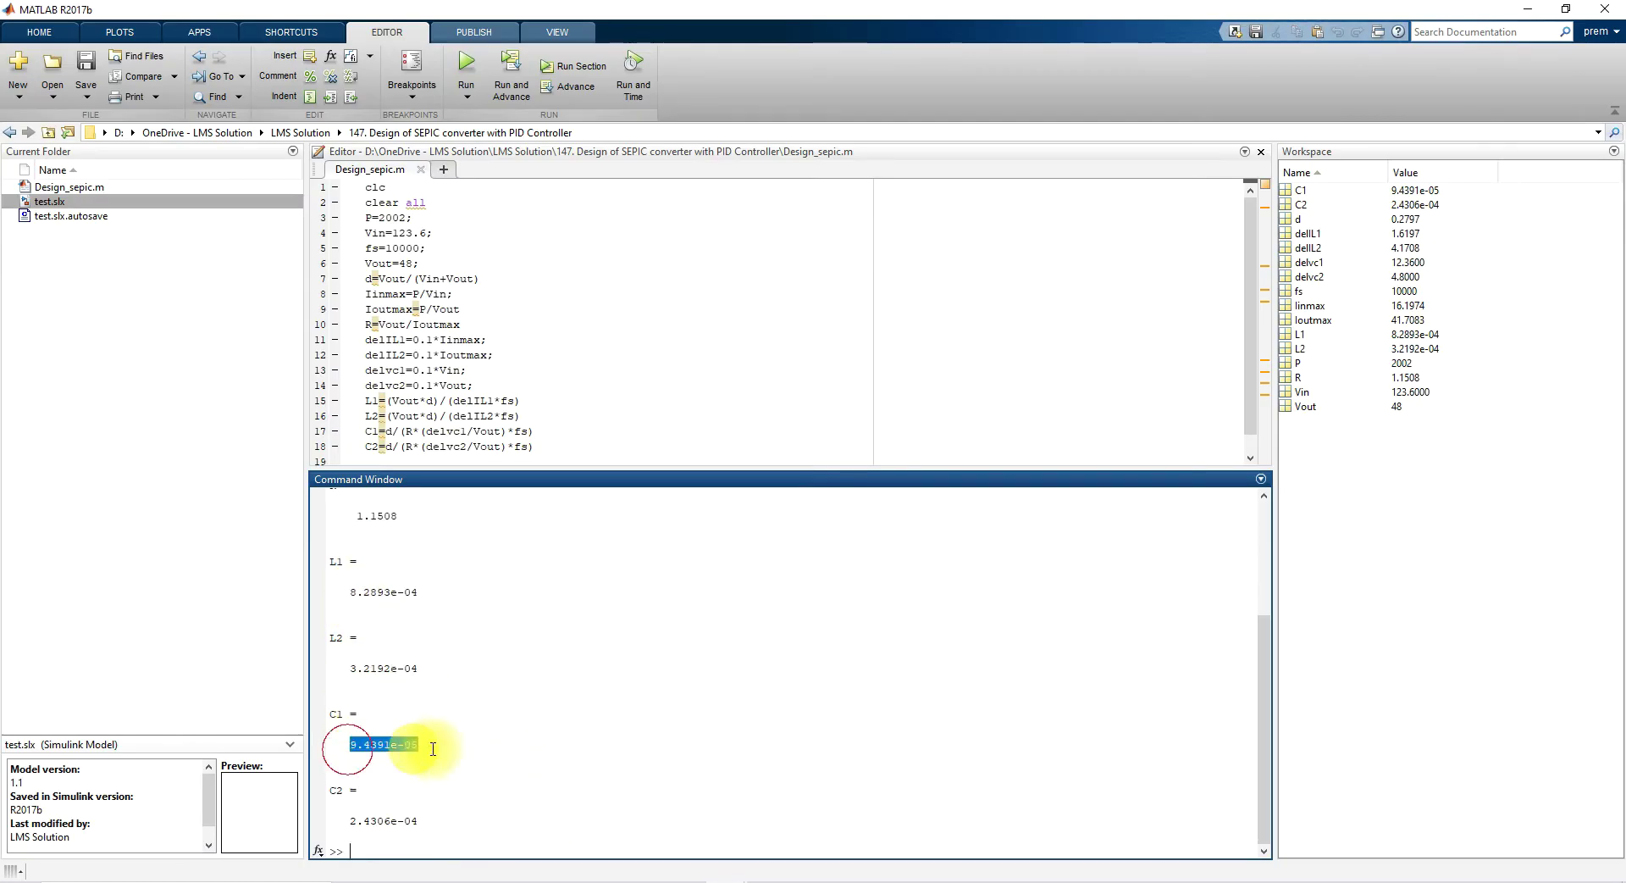
key("ctrl+c")
mouse_move(746, 877)
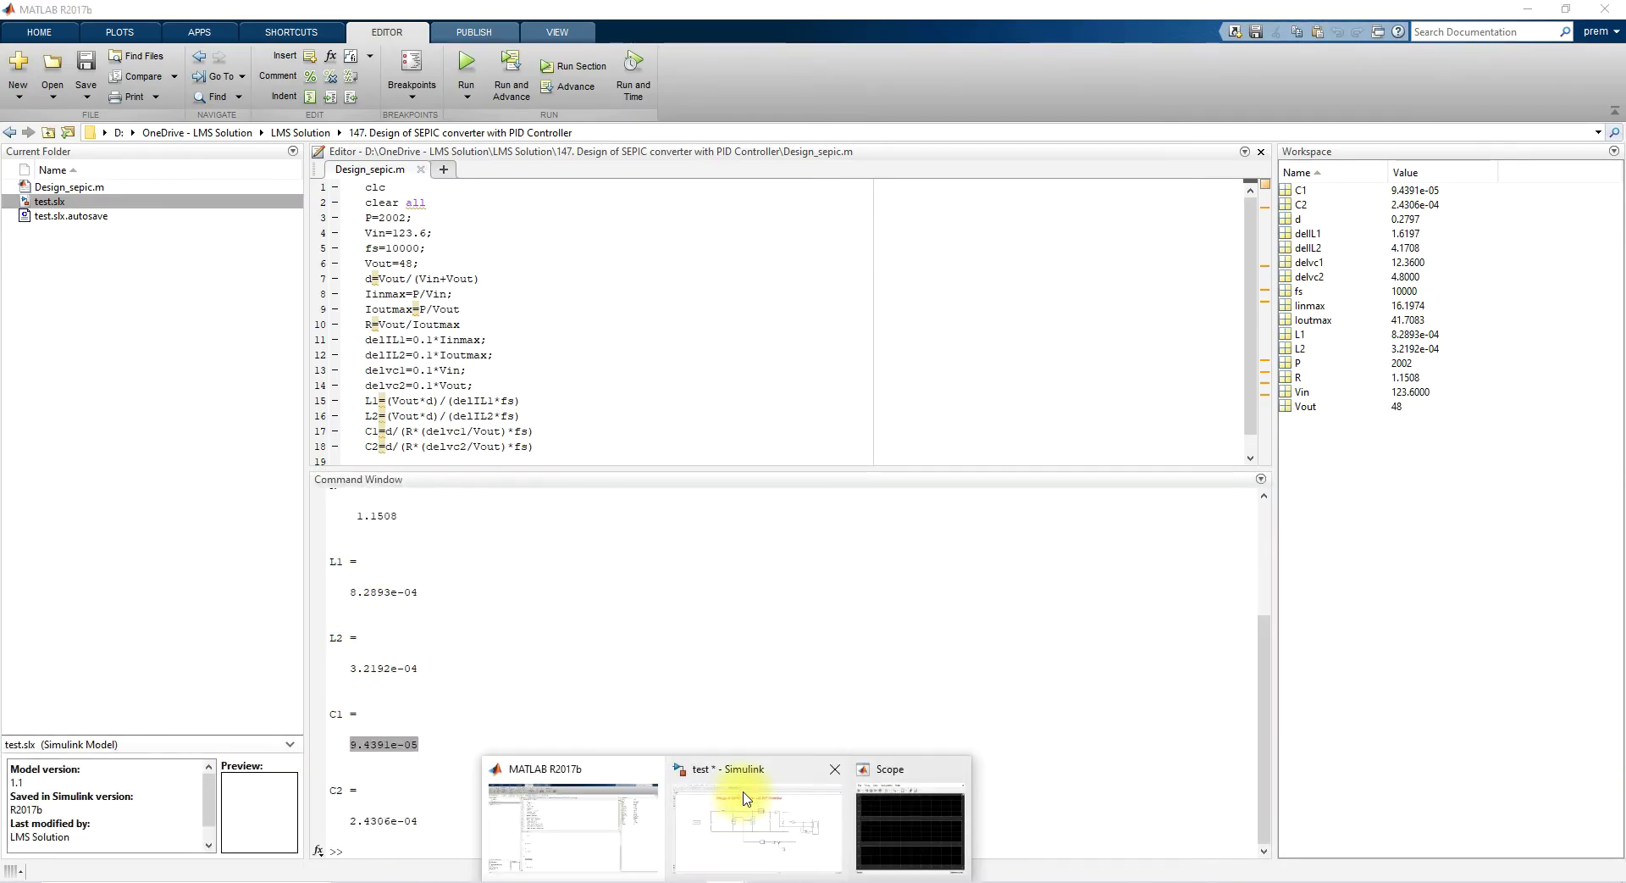
left_click(725, 800)
double_click(696, 290)
double_click(813, 312)
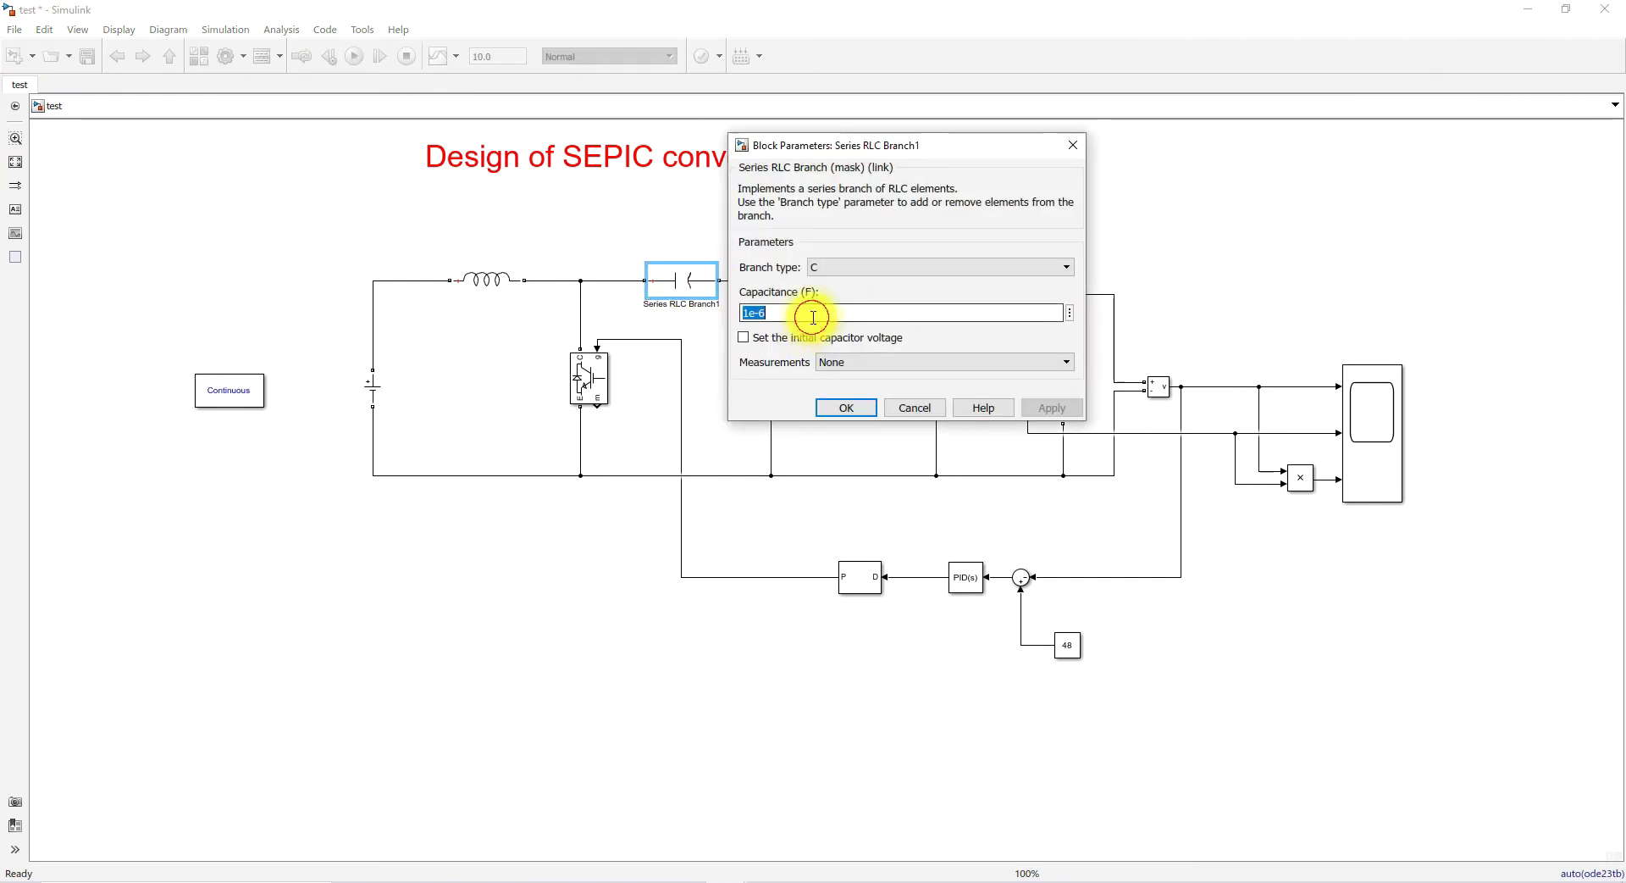
key("ctrl+v")
left_click(846, 405)
Step: Copy the calculated C2 from MATLAB and set the output capacitor's capacitance to 2.4306e-04 F in Simulink
mouse_move(726, 876)
left_click(545, 847)
left_click_drag(349, 819, 436, 818)
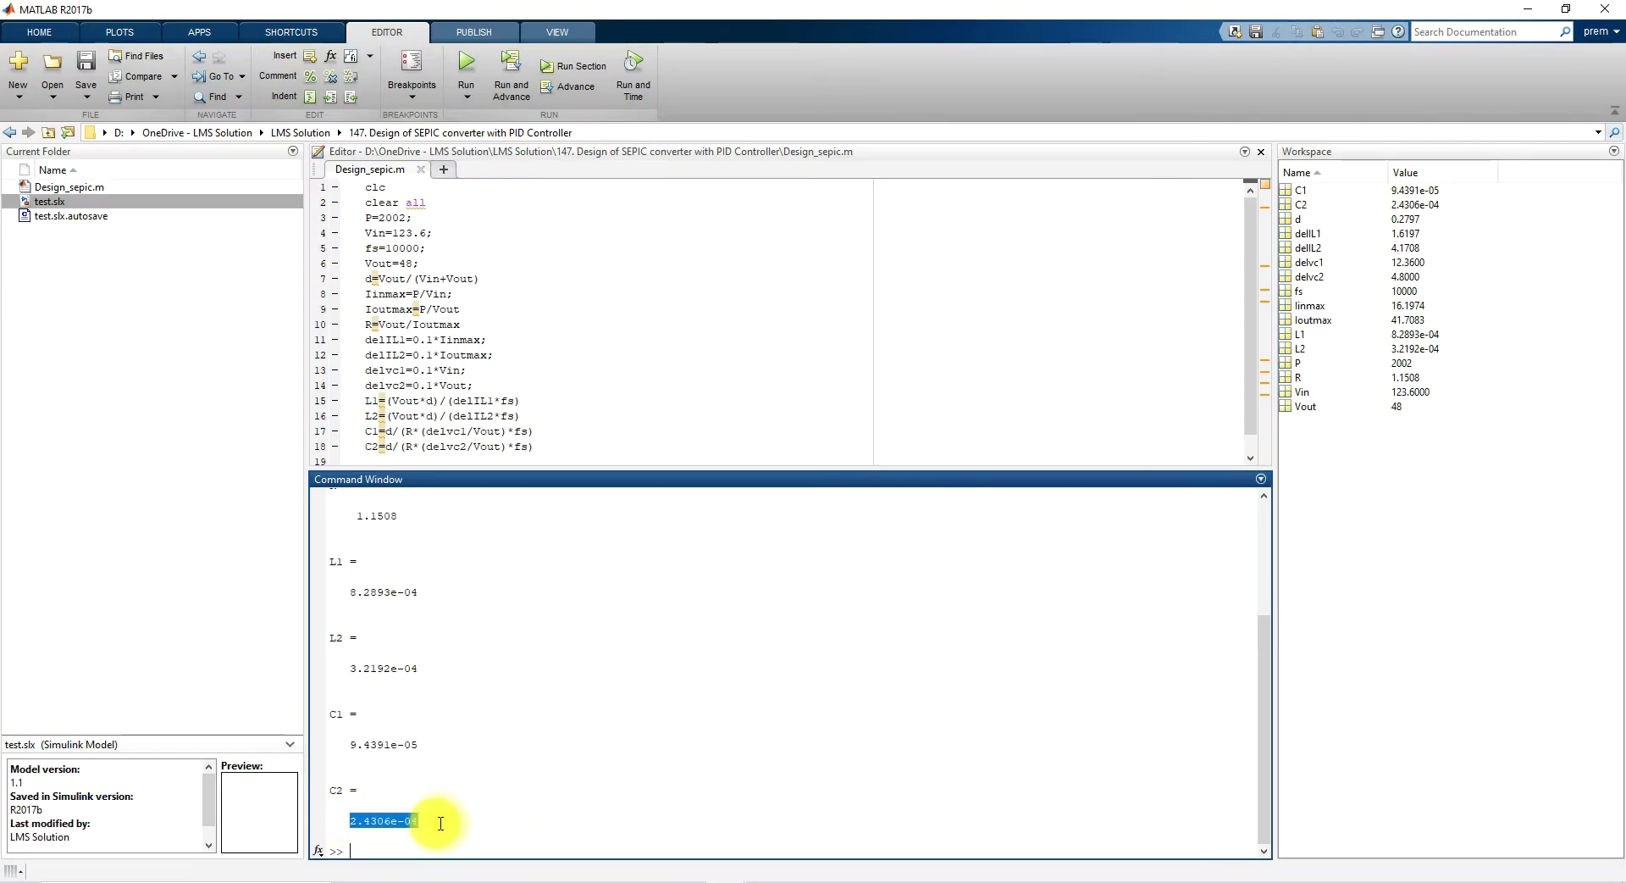
key("ctrl+c")
mouse_move(736, 877)
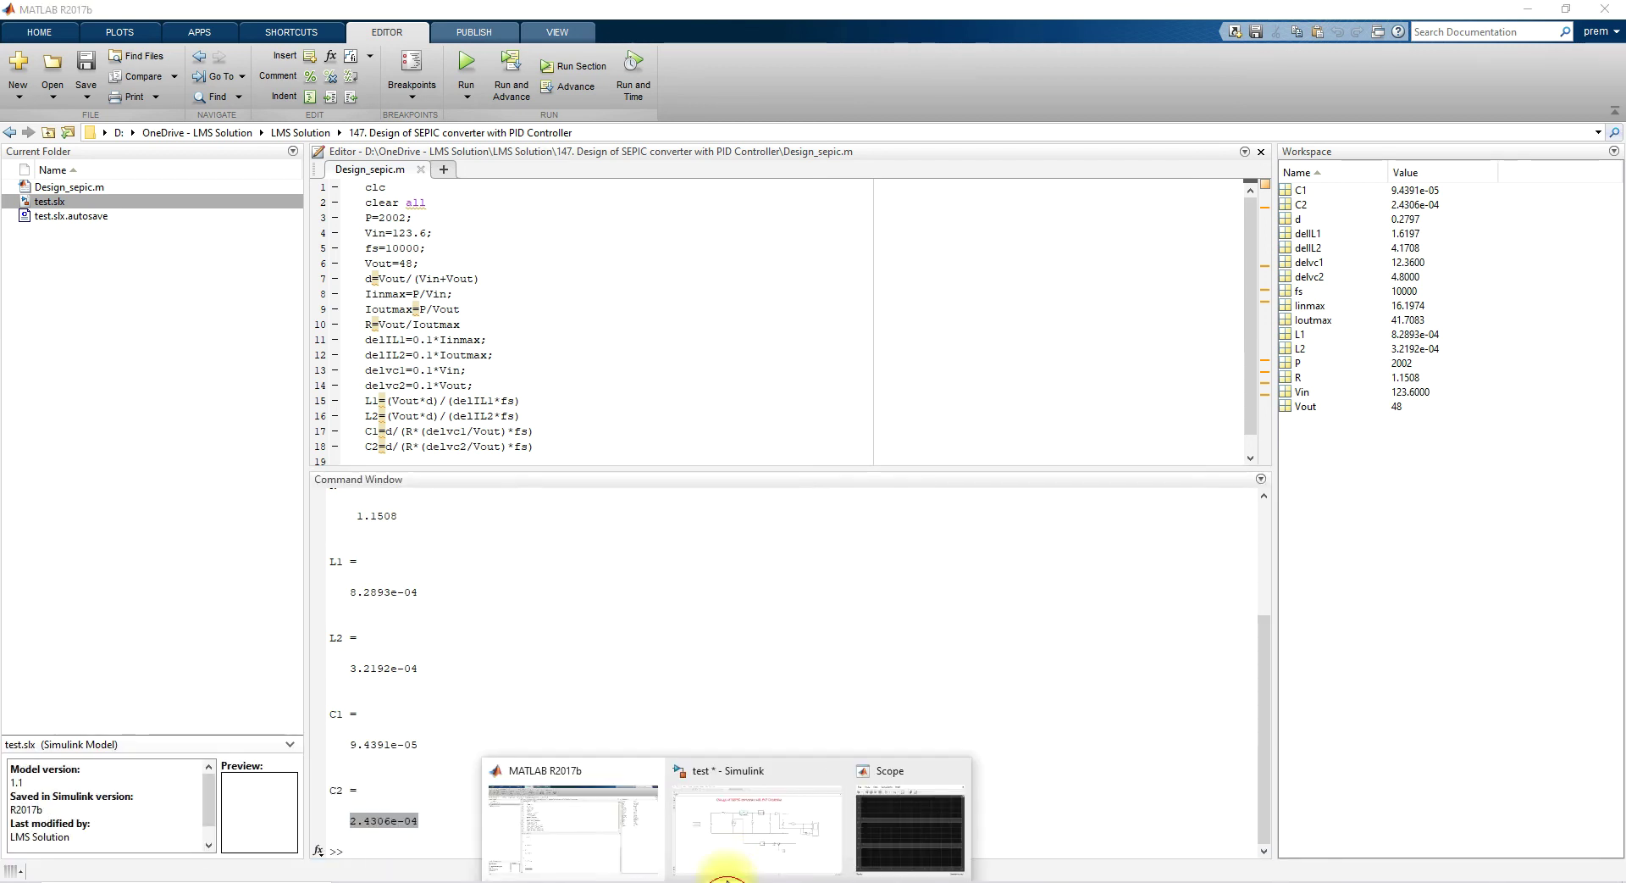
left_click(736, 846)
double_click(932, 381)
double_click(1005, 400)
key("ctrl+v")
left_click(1069, 496)
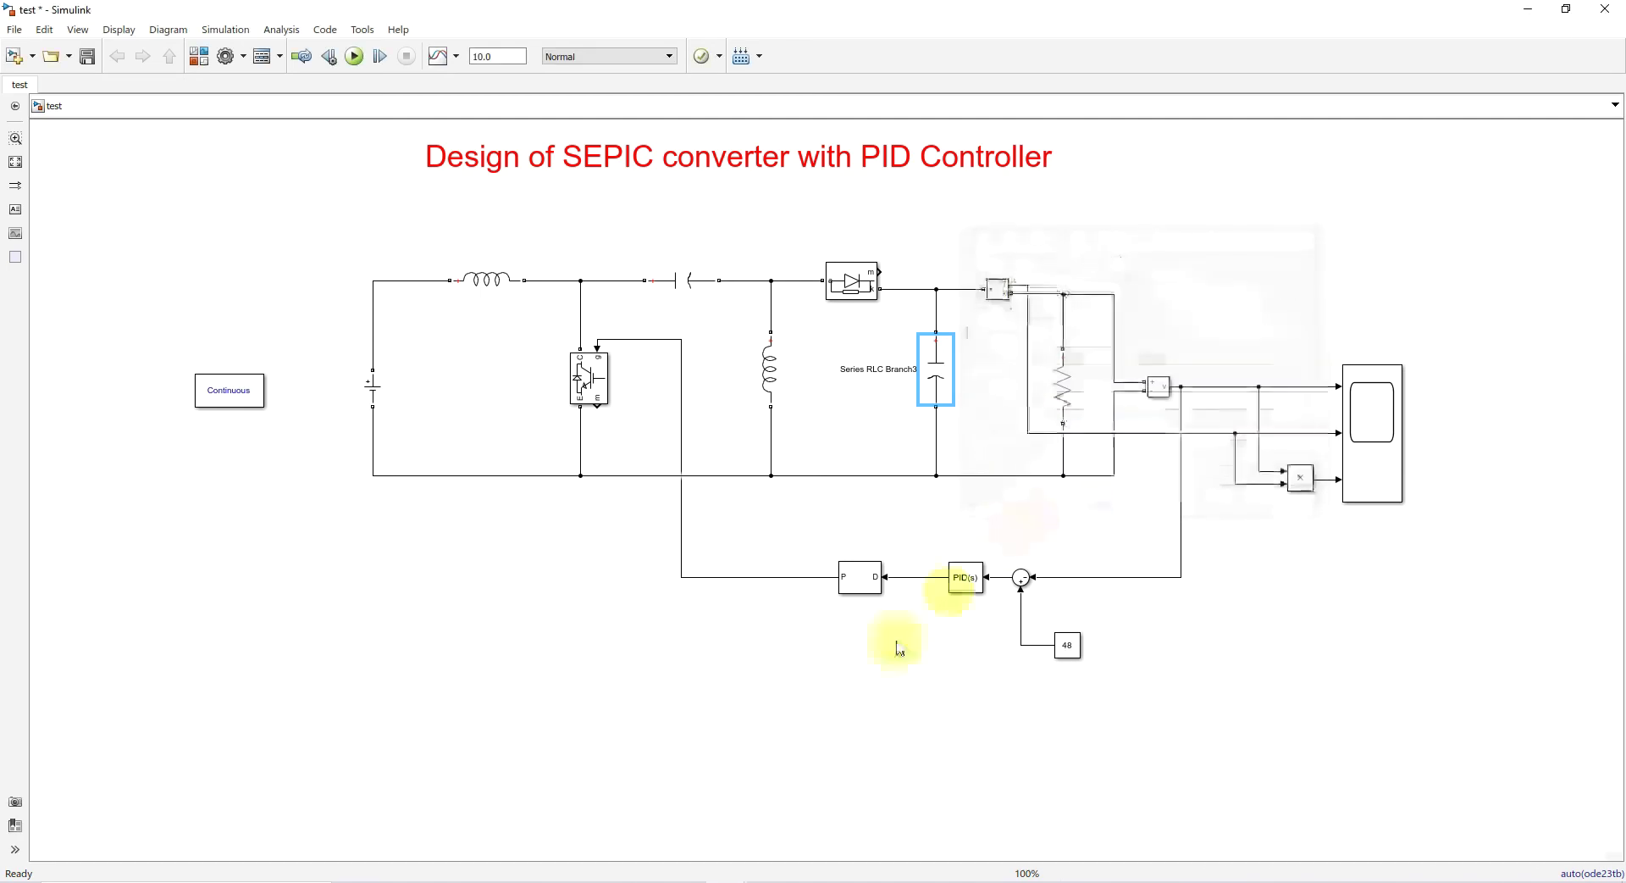
Step: Copy the calculated load resistance R from MATLAB and set the load resistor's resistance to 1.1508 ohms in Simulink
mouse_move(725, 875)
left_click(560, 784)
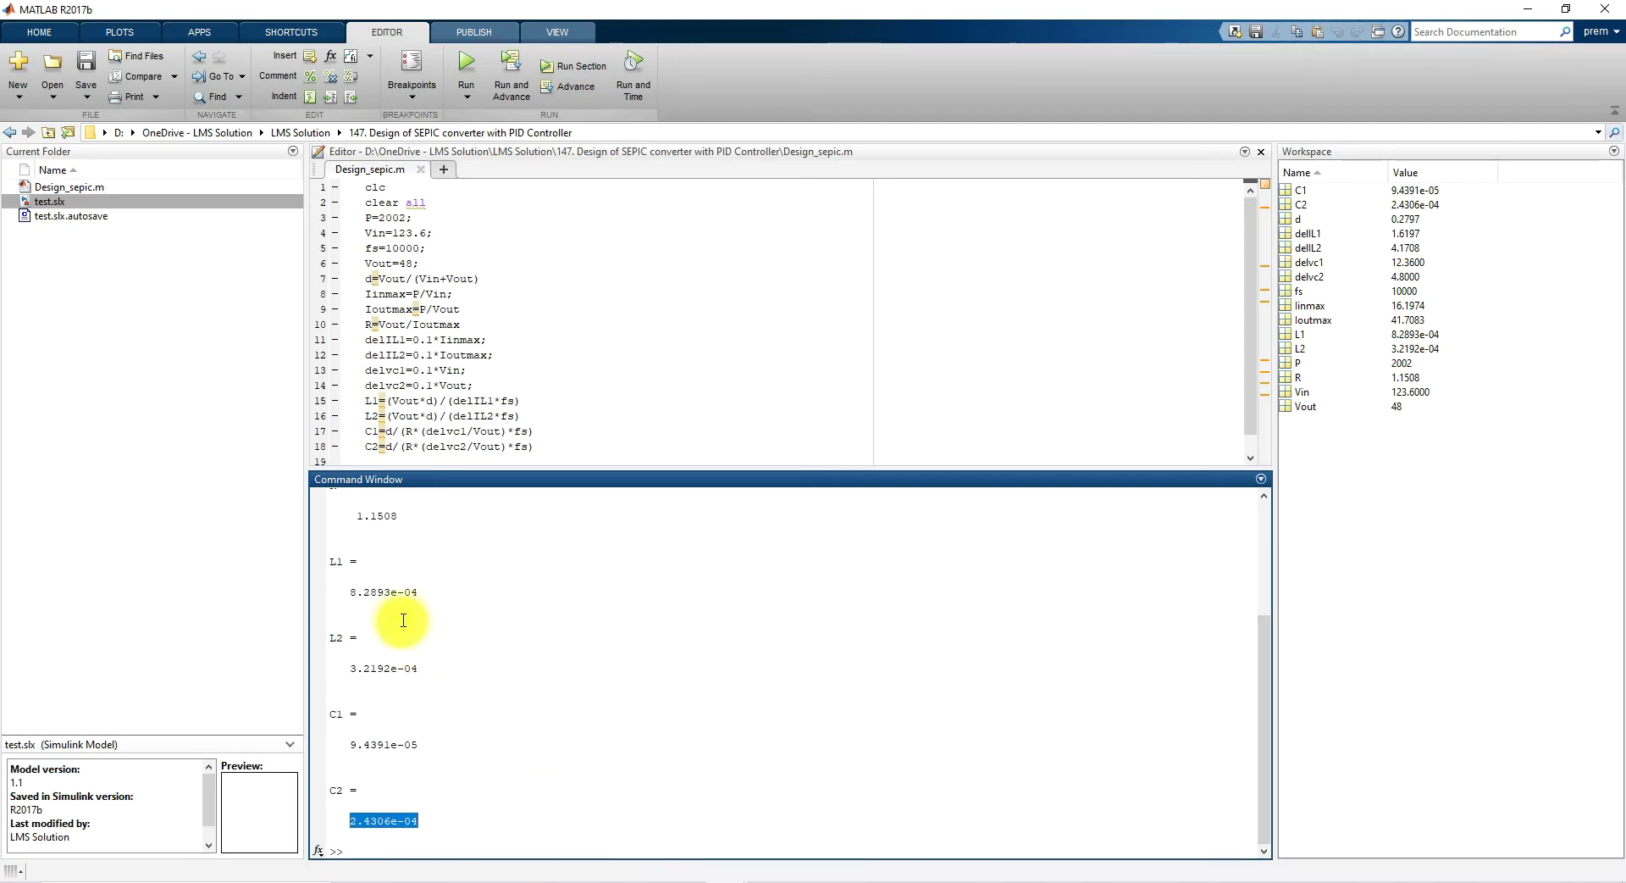
double_click(355, 514)
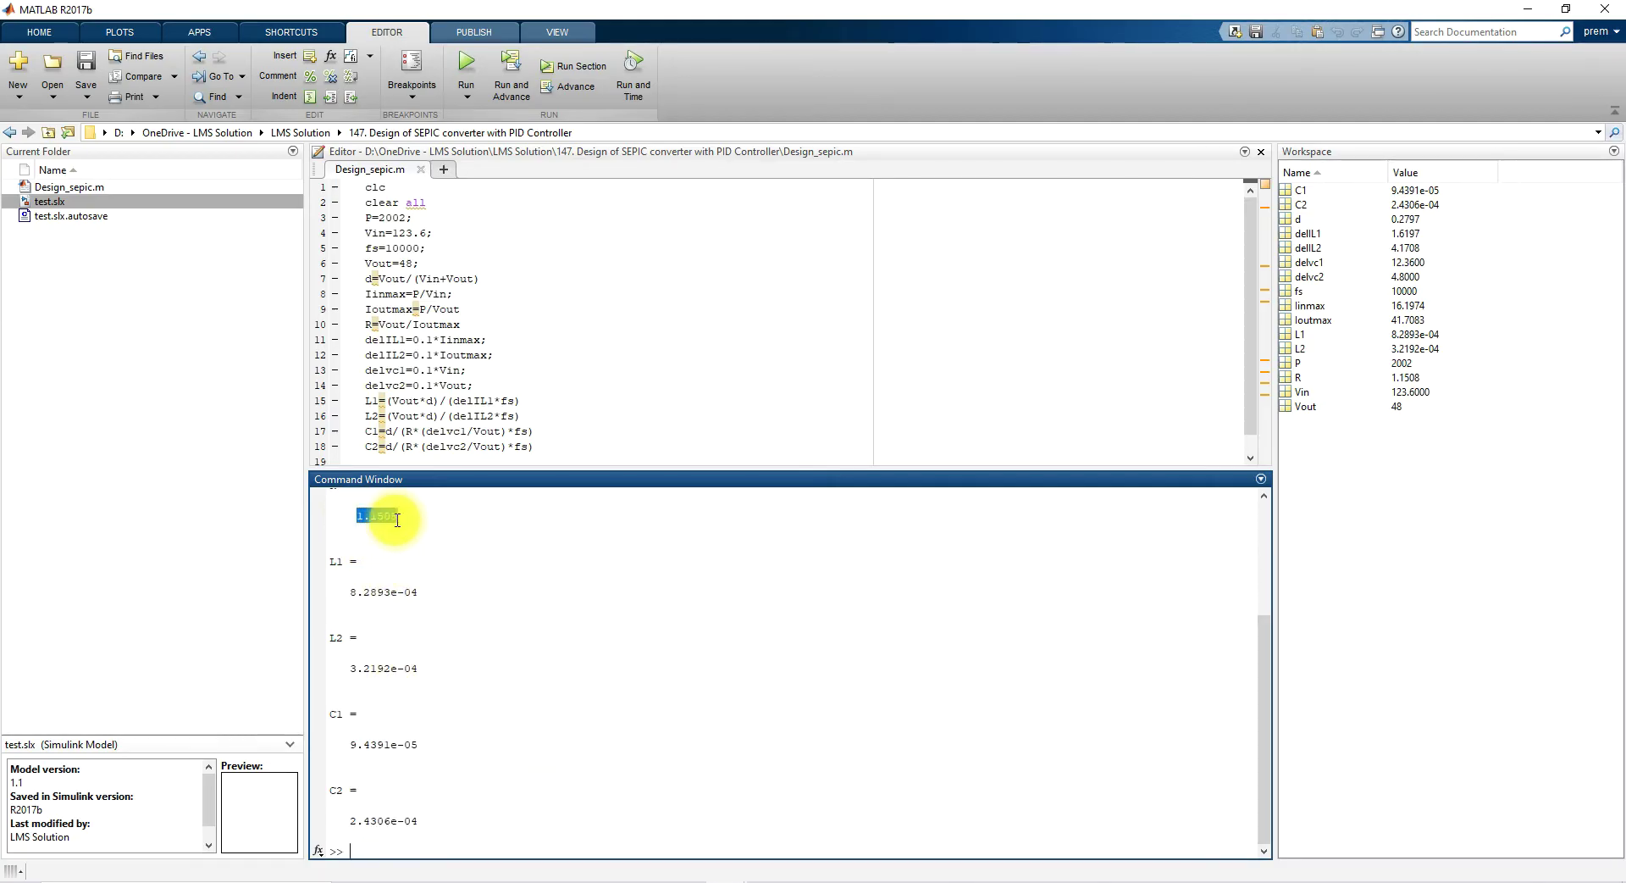
key("ctrl+c")
mouse_move(726, 873)
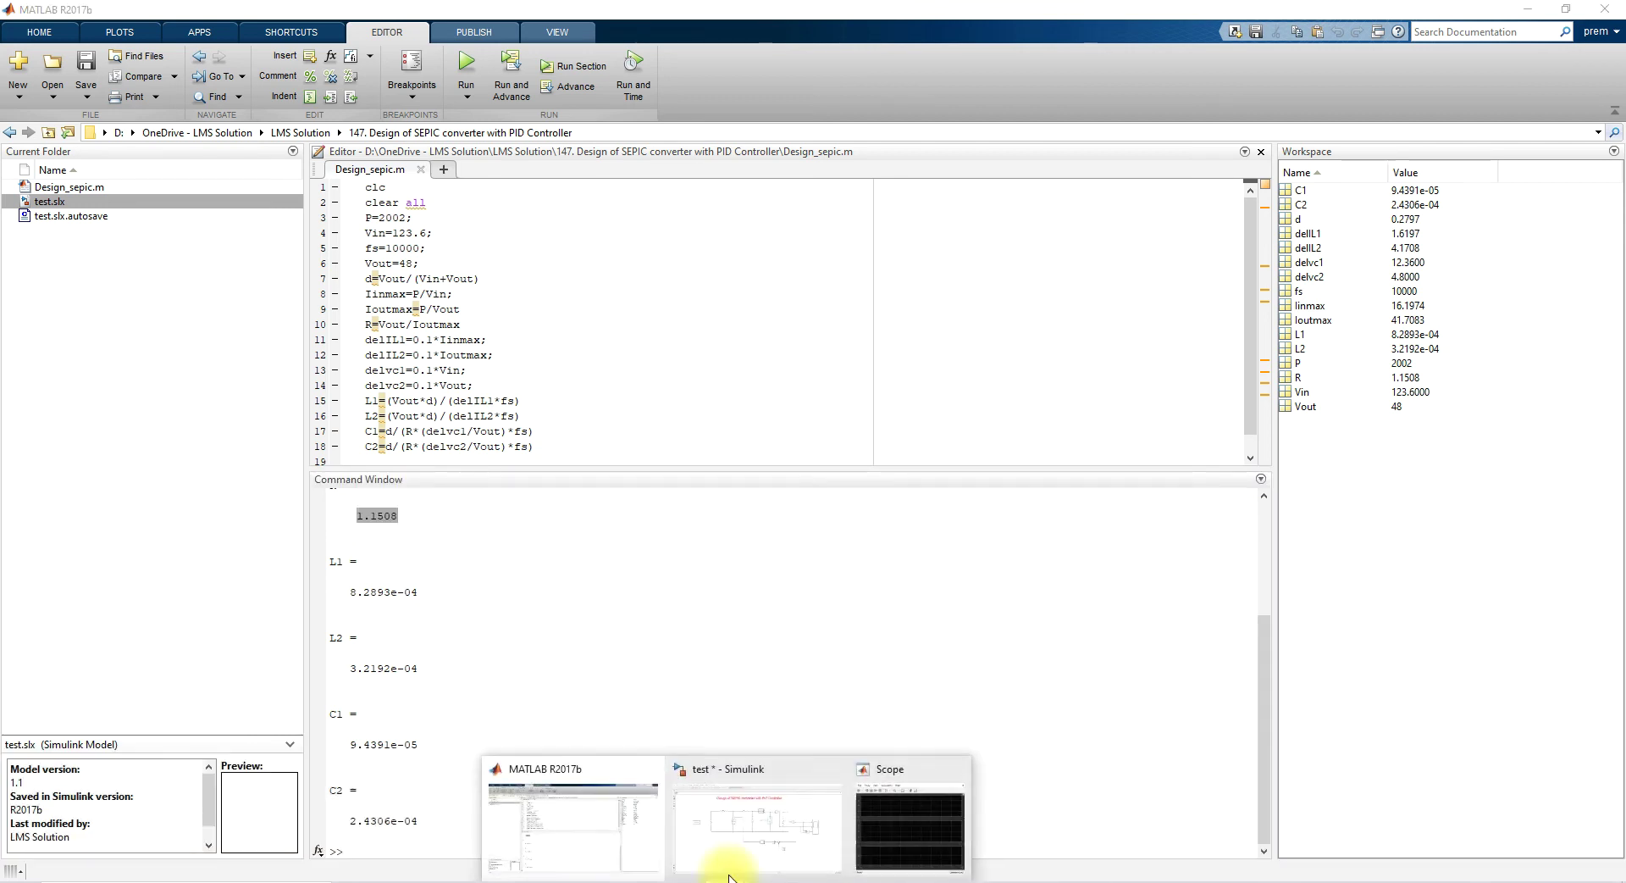
left_click(726, 828)
left_click(1072, 399)
double_click(1072, 399)
left_click(1131, 429)
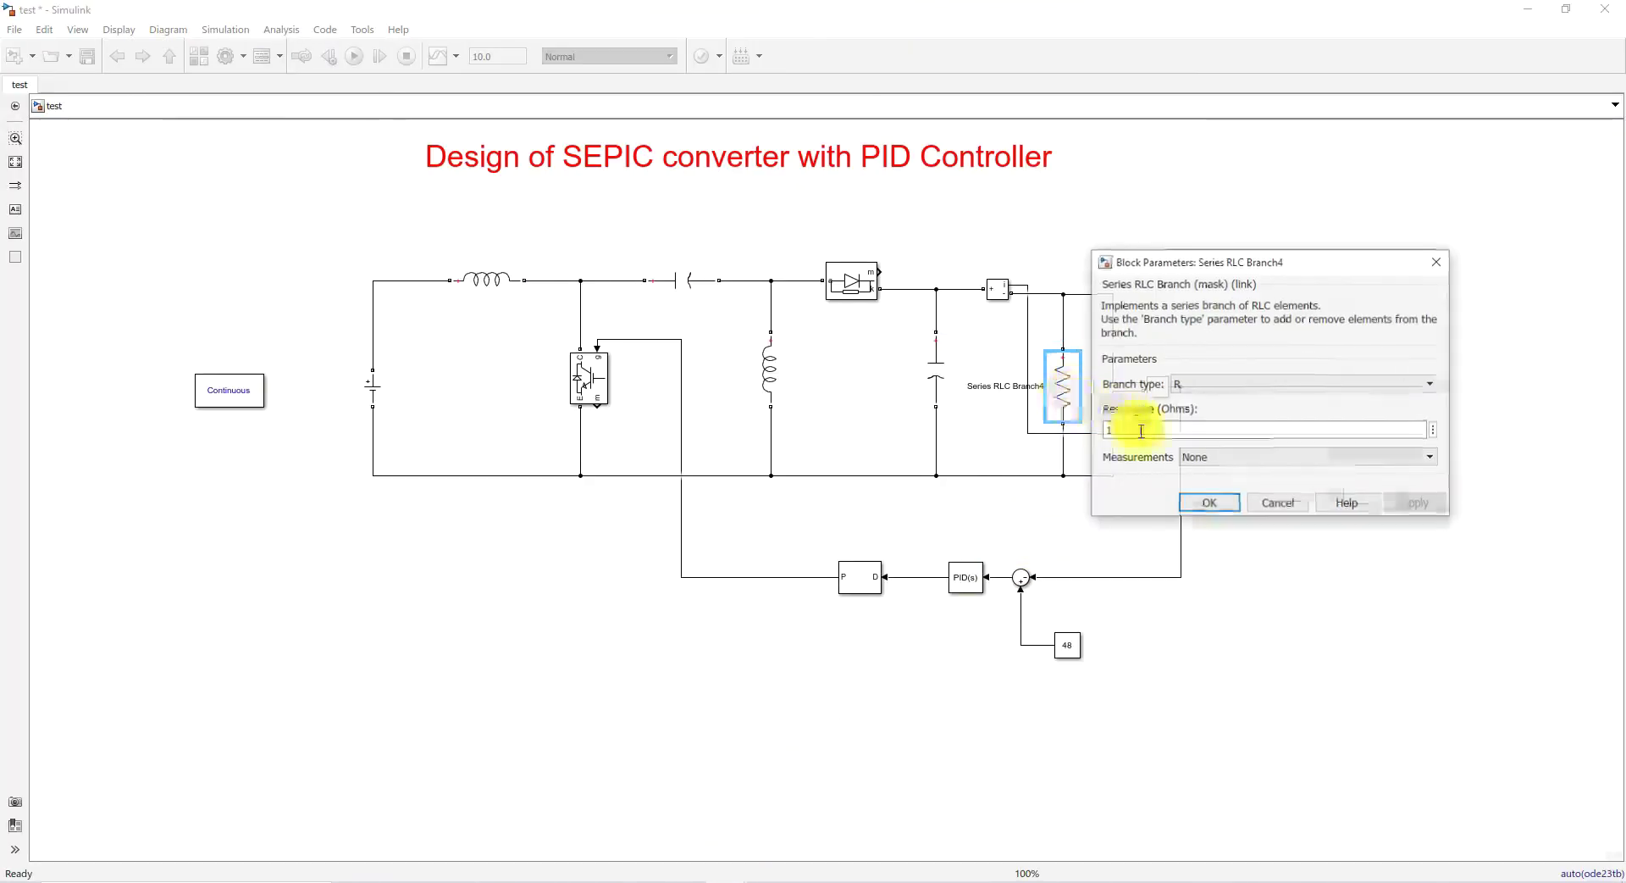
key("ctrl+a")
key("ctrl+v")
left_click(1189, 505)
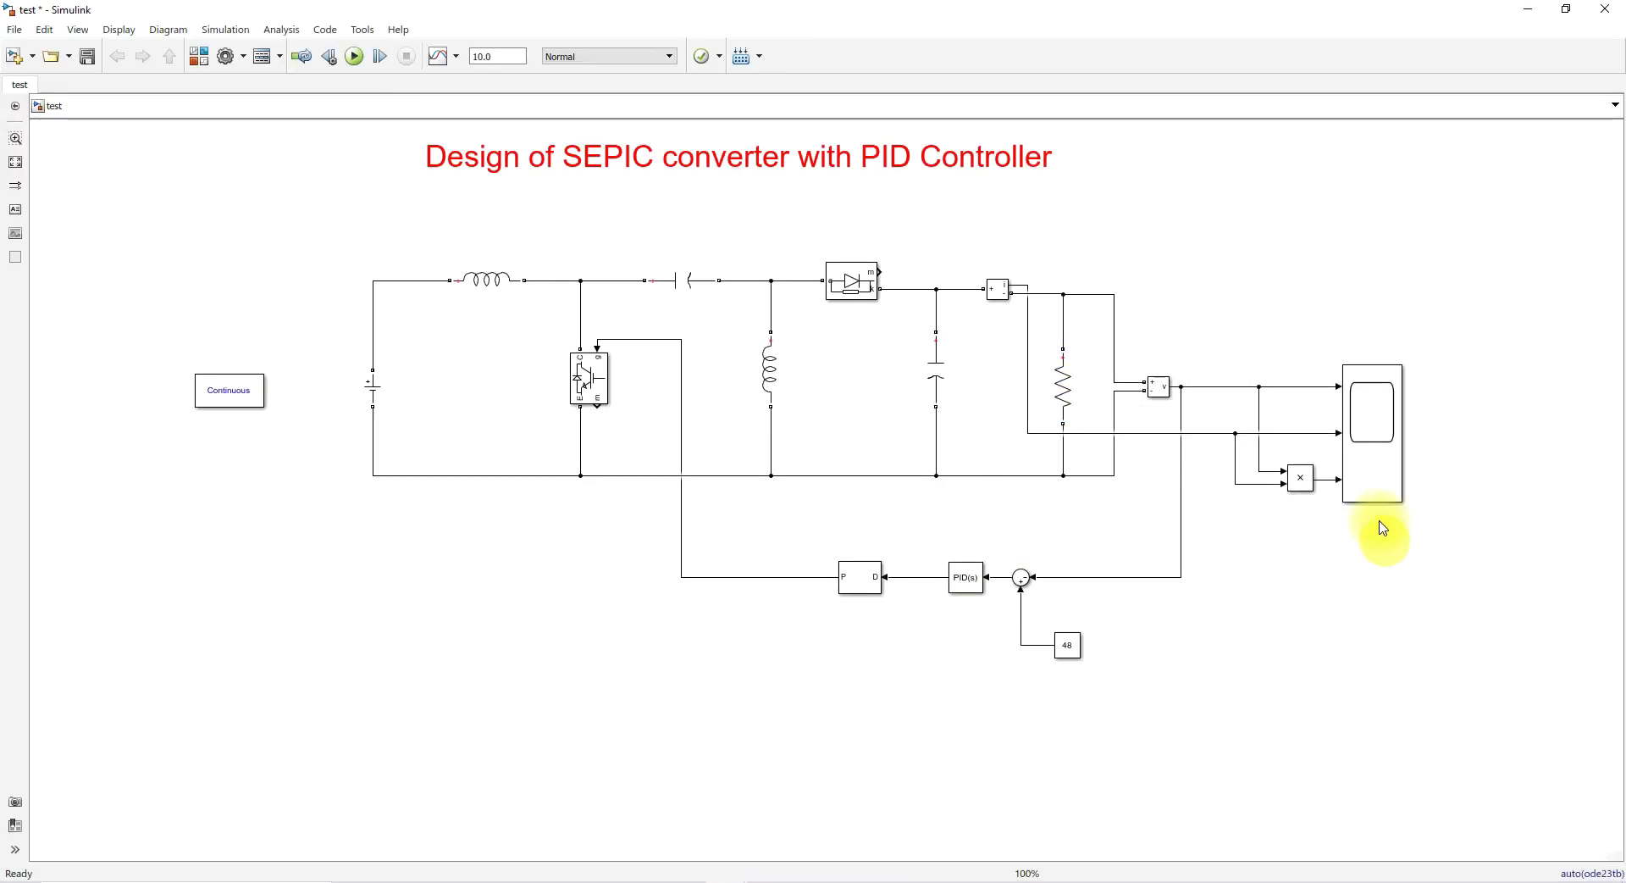
Step: Open the Scope and run the simulation to examine the output voltage, current and power waveforms
double_click(1379, 462)
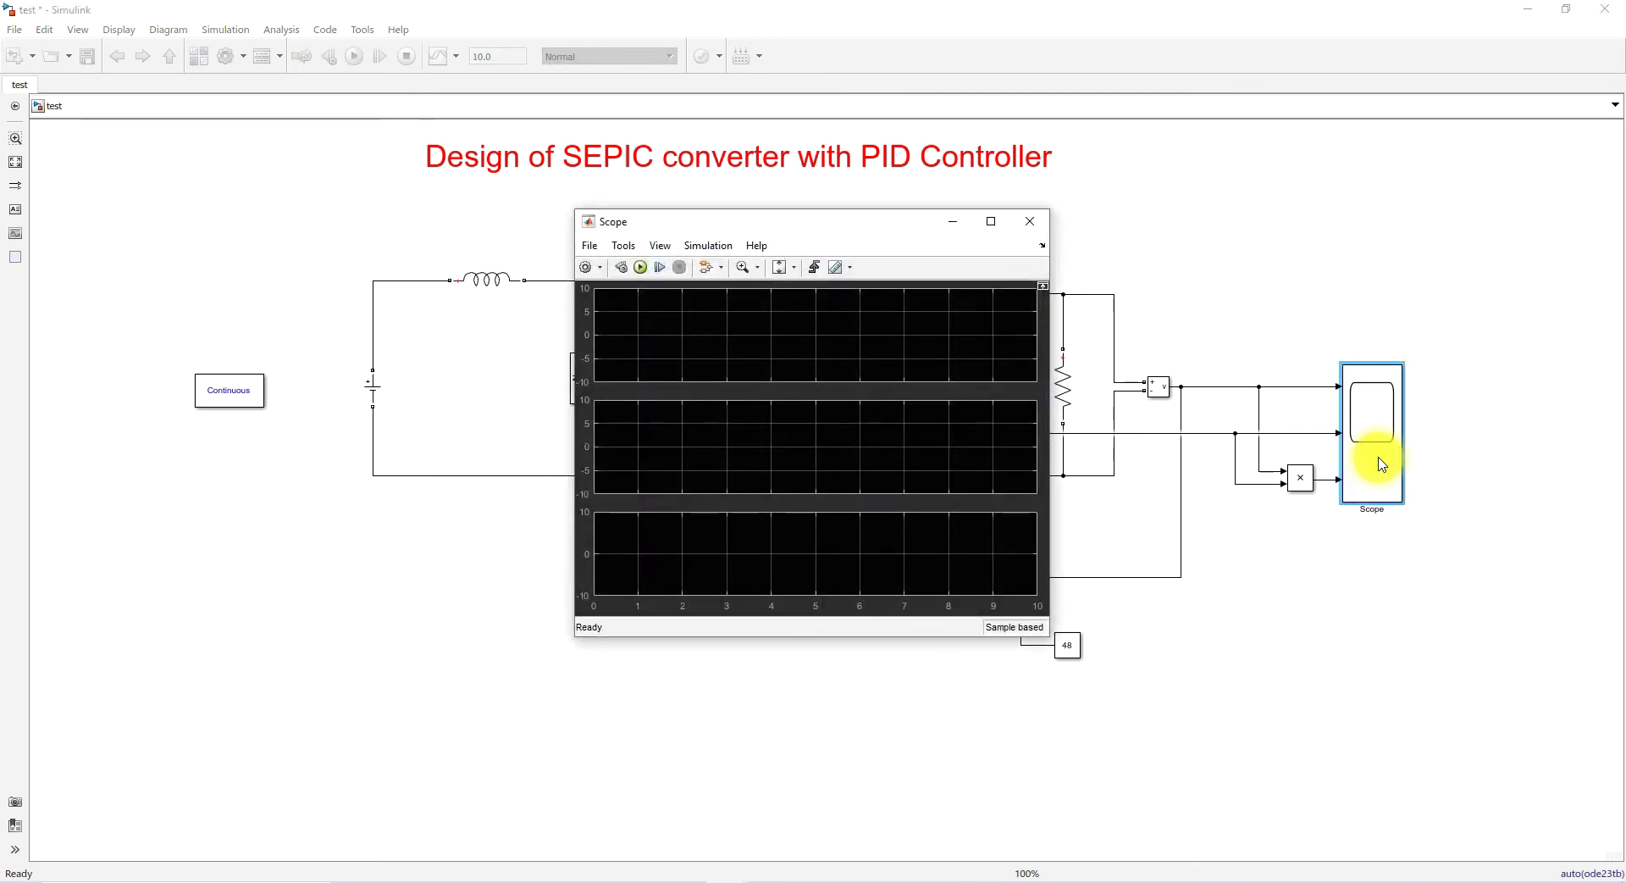
left_click_drag(729, 226, 568, 213)
left_click(964, 568)
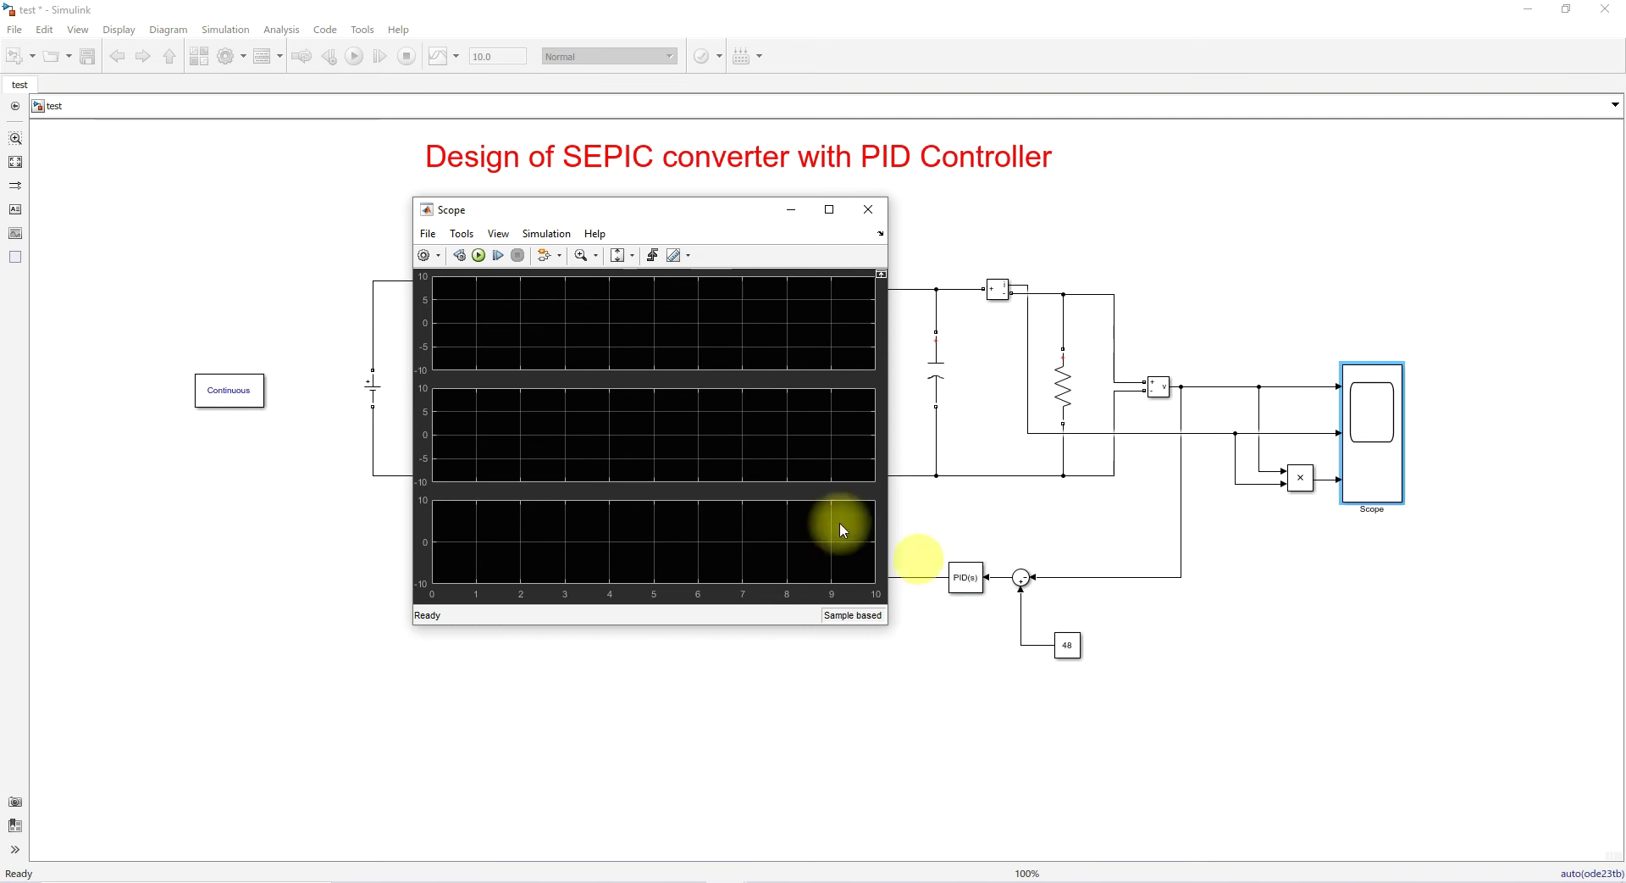
left_click(478, 255)
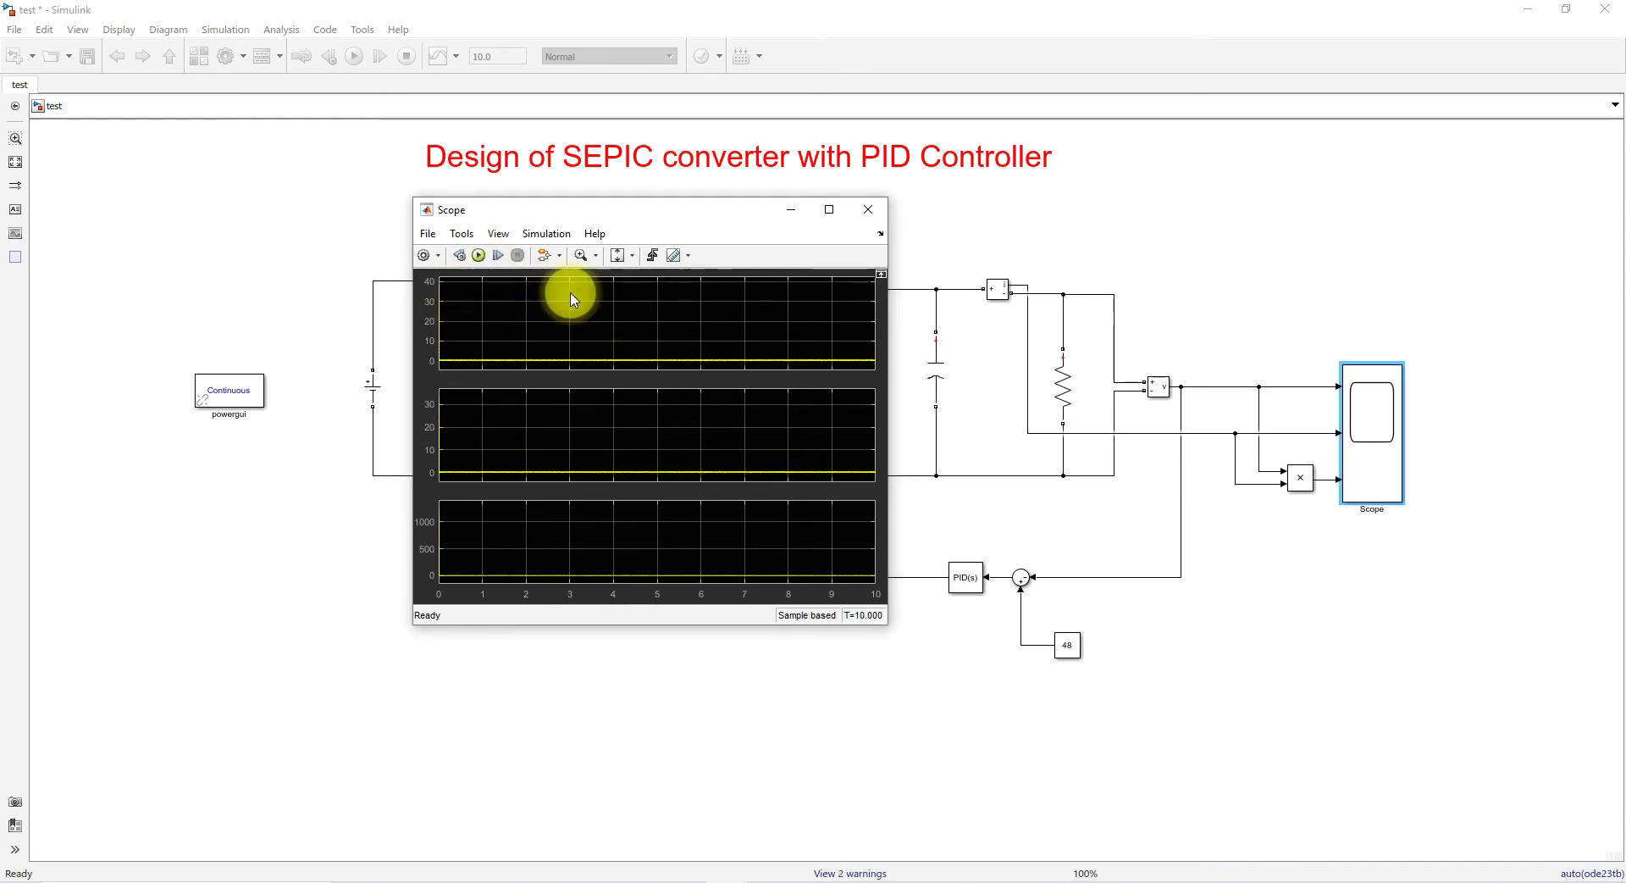
left_click(957, 650)
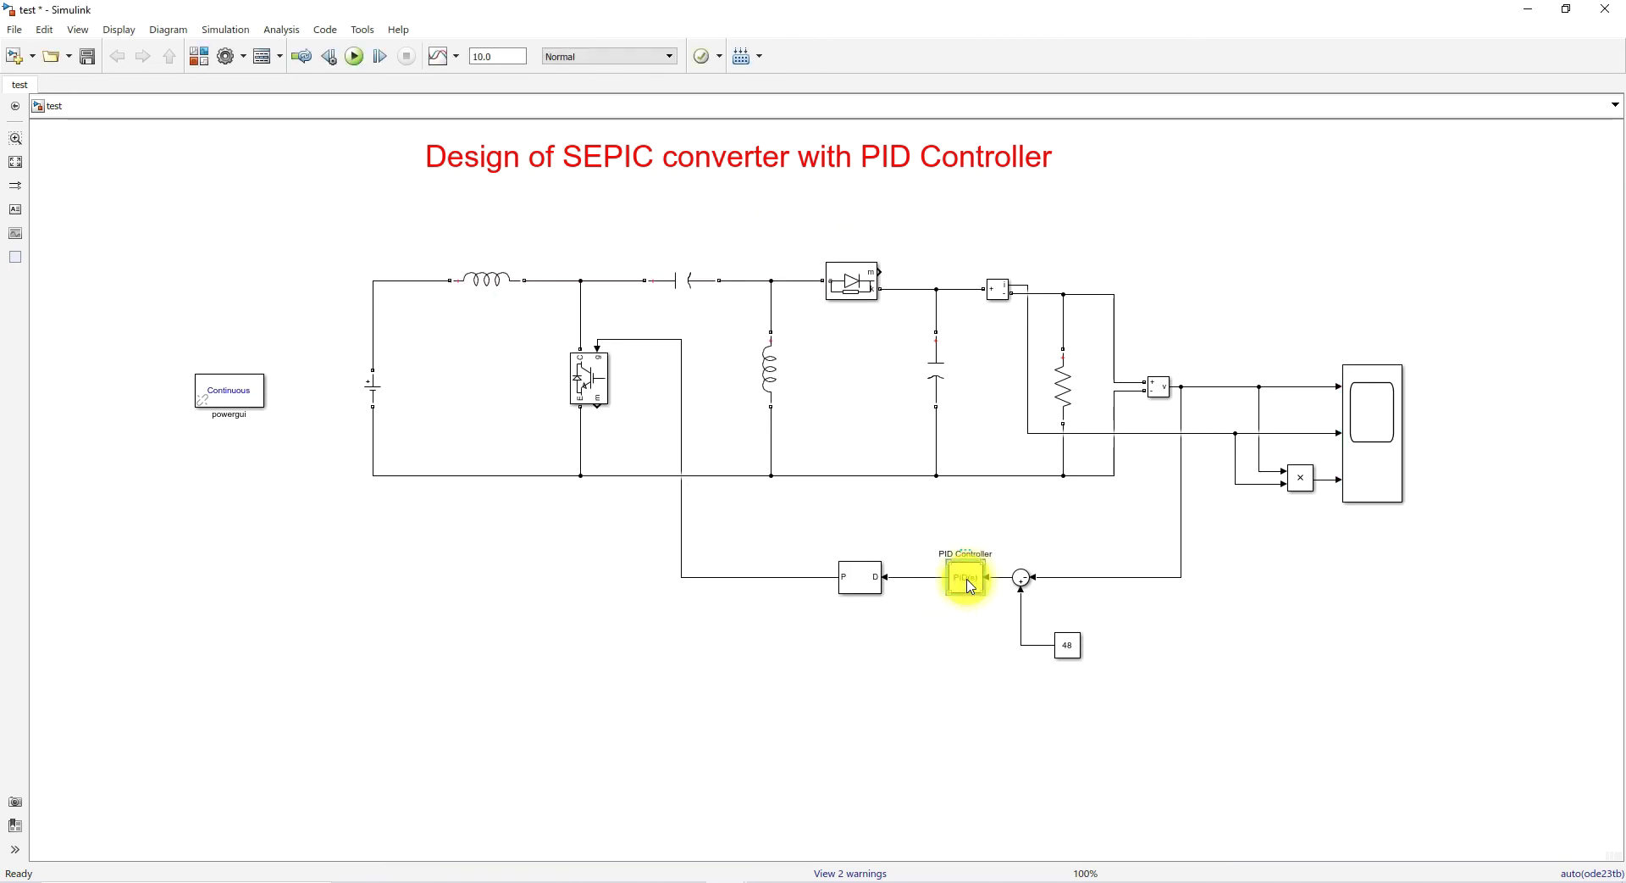
Step: Change the PID Controller block's controller type to PI and apply it
double_click(972, 586)
left_click_drag(1120, 254, 511, 101)
left_click(517, 193)
left_click(585, 222)
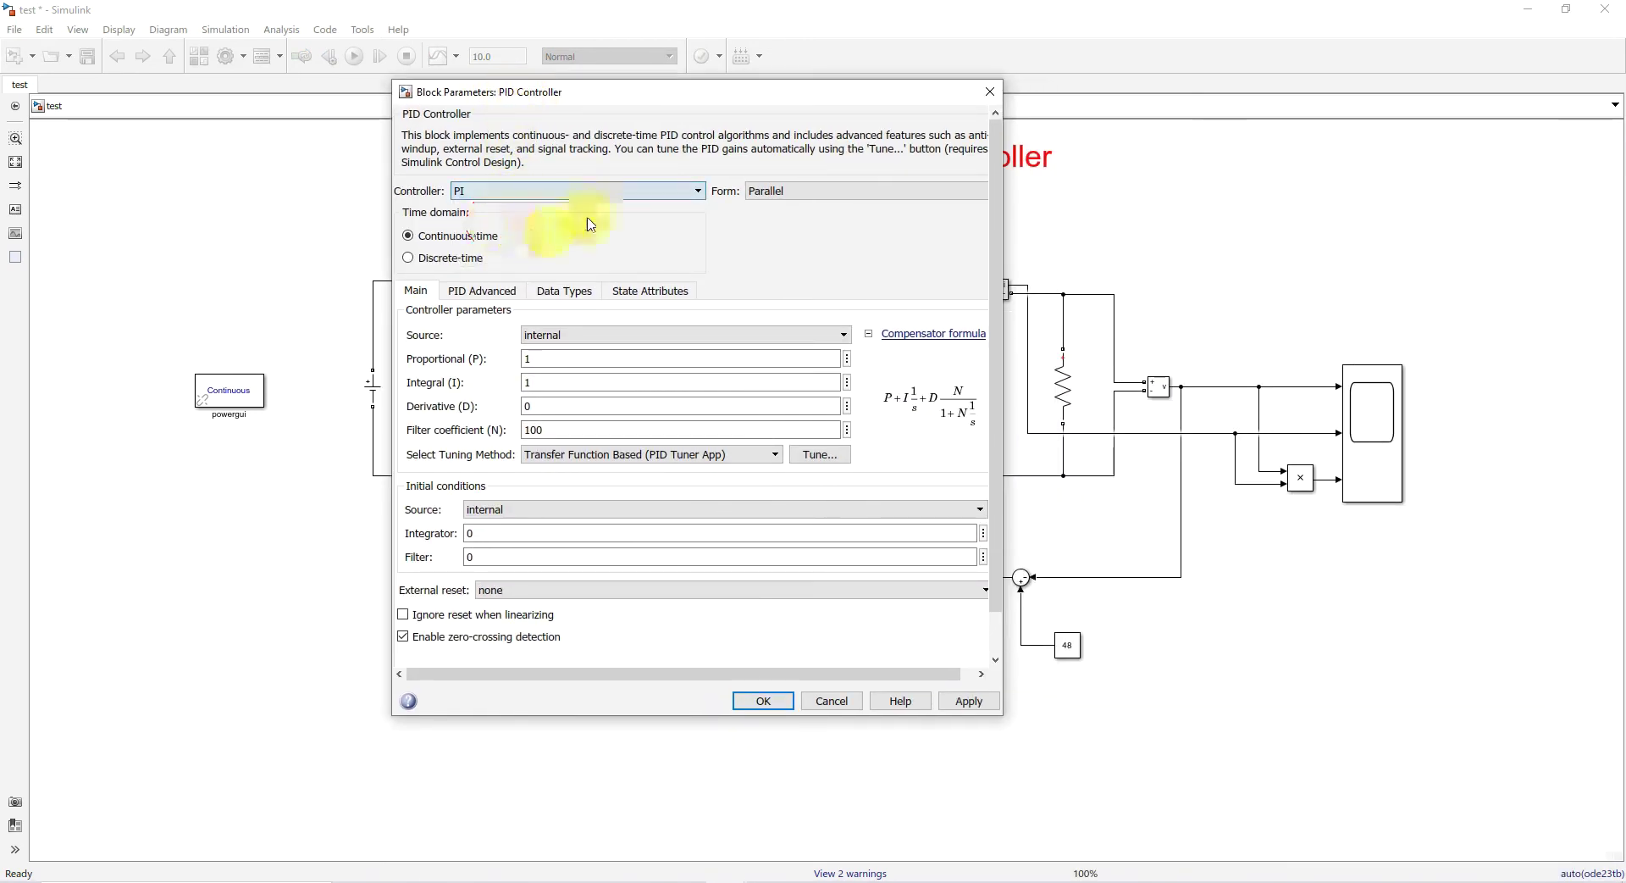
left_click(960, 620)
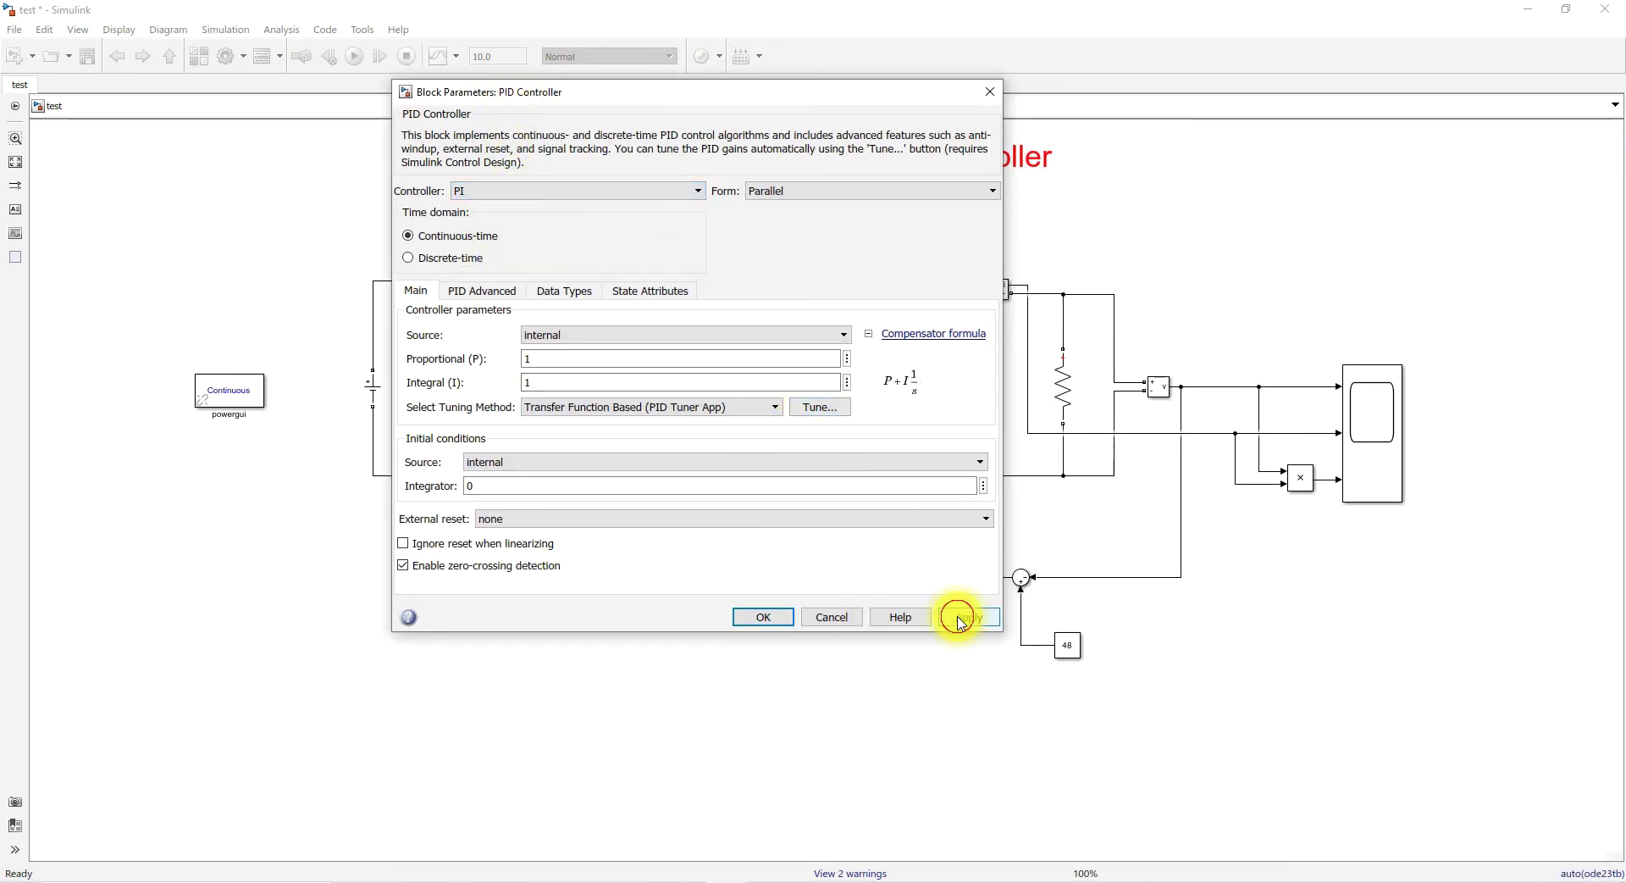
Step: Launch the PID Tuner for the controller and begin identifying a new plant from simulated input/output data
left_click(823, 408)
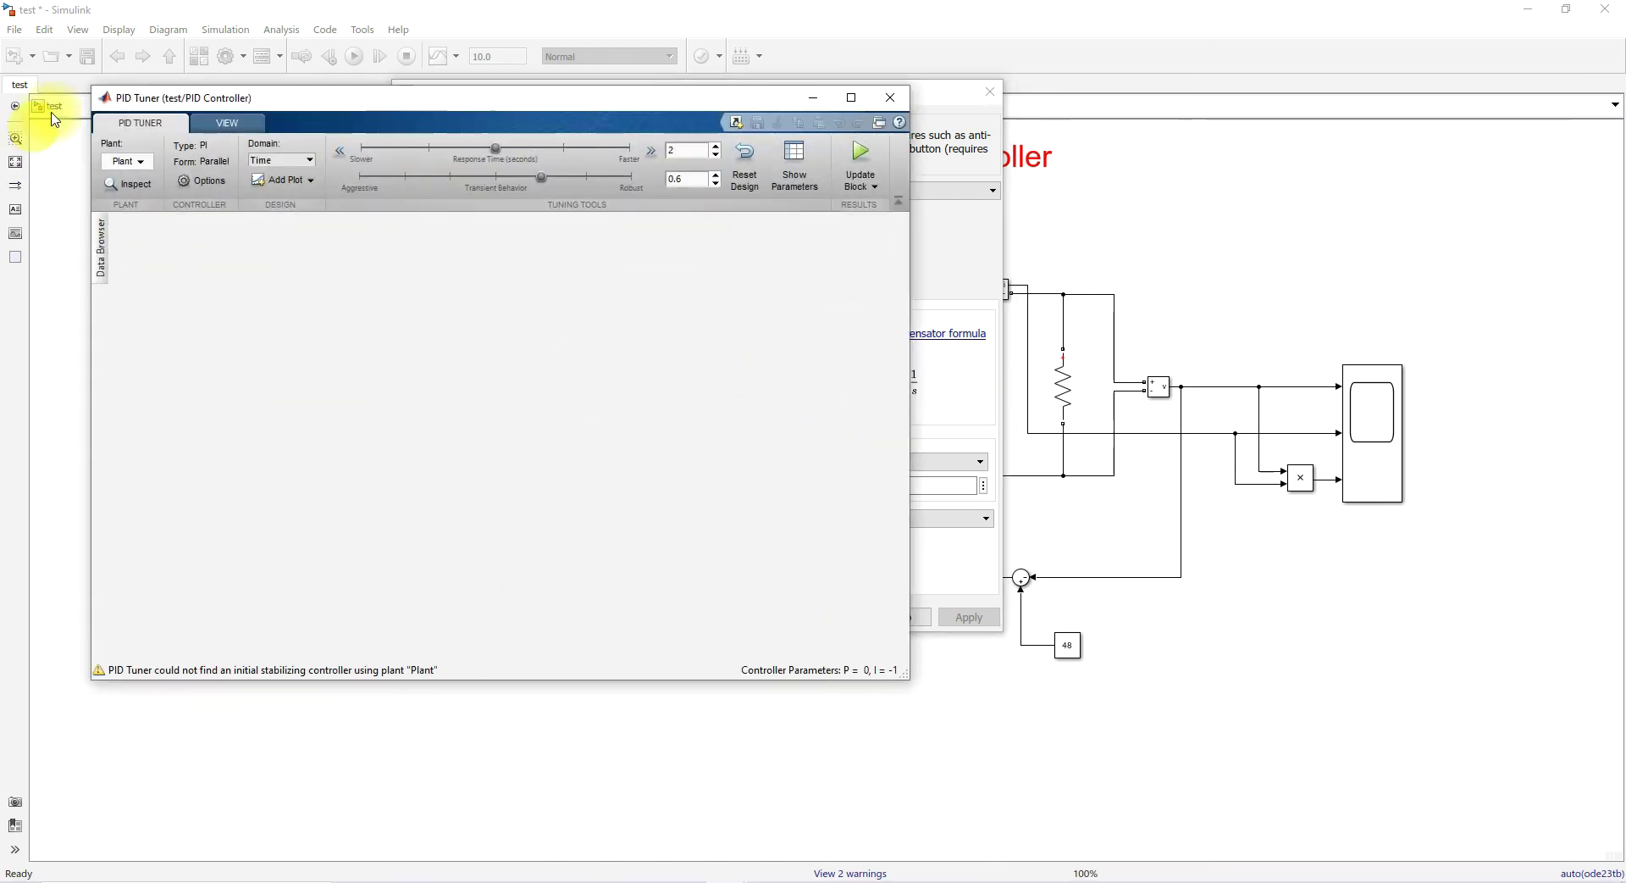
left_click_drag(160, 102, 272, 109)
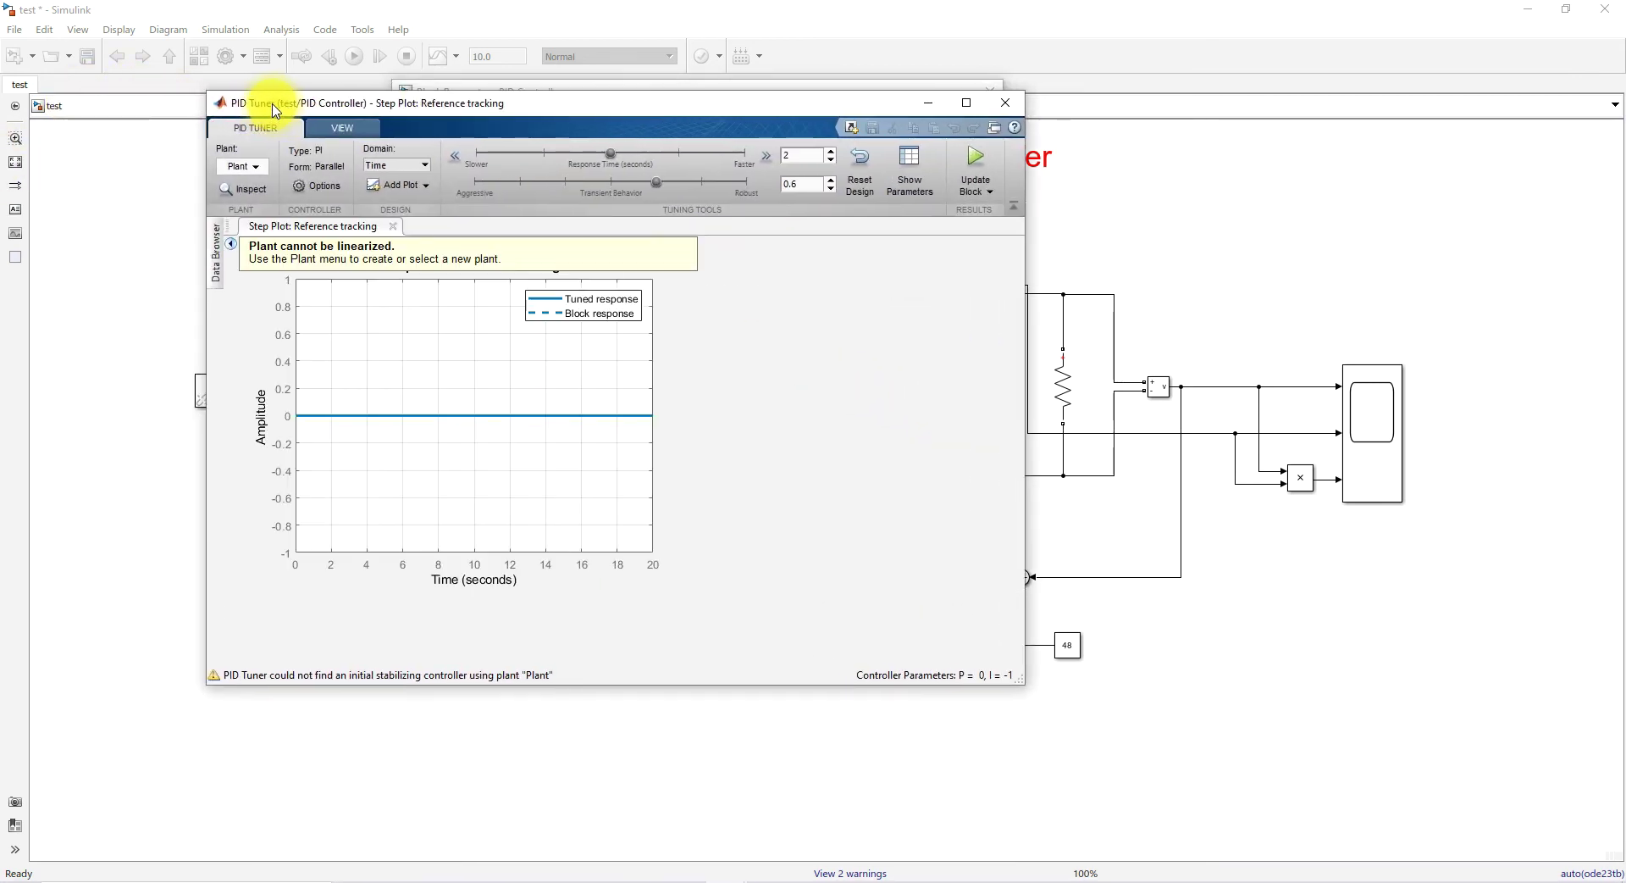
left_click(258, 168)
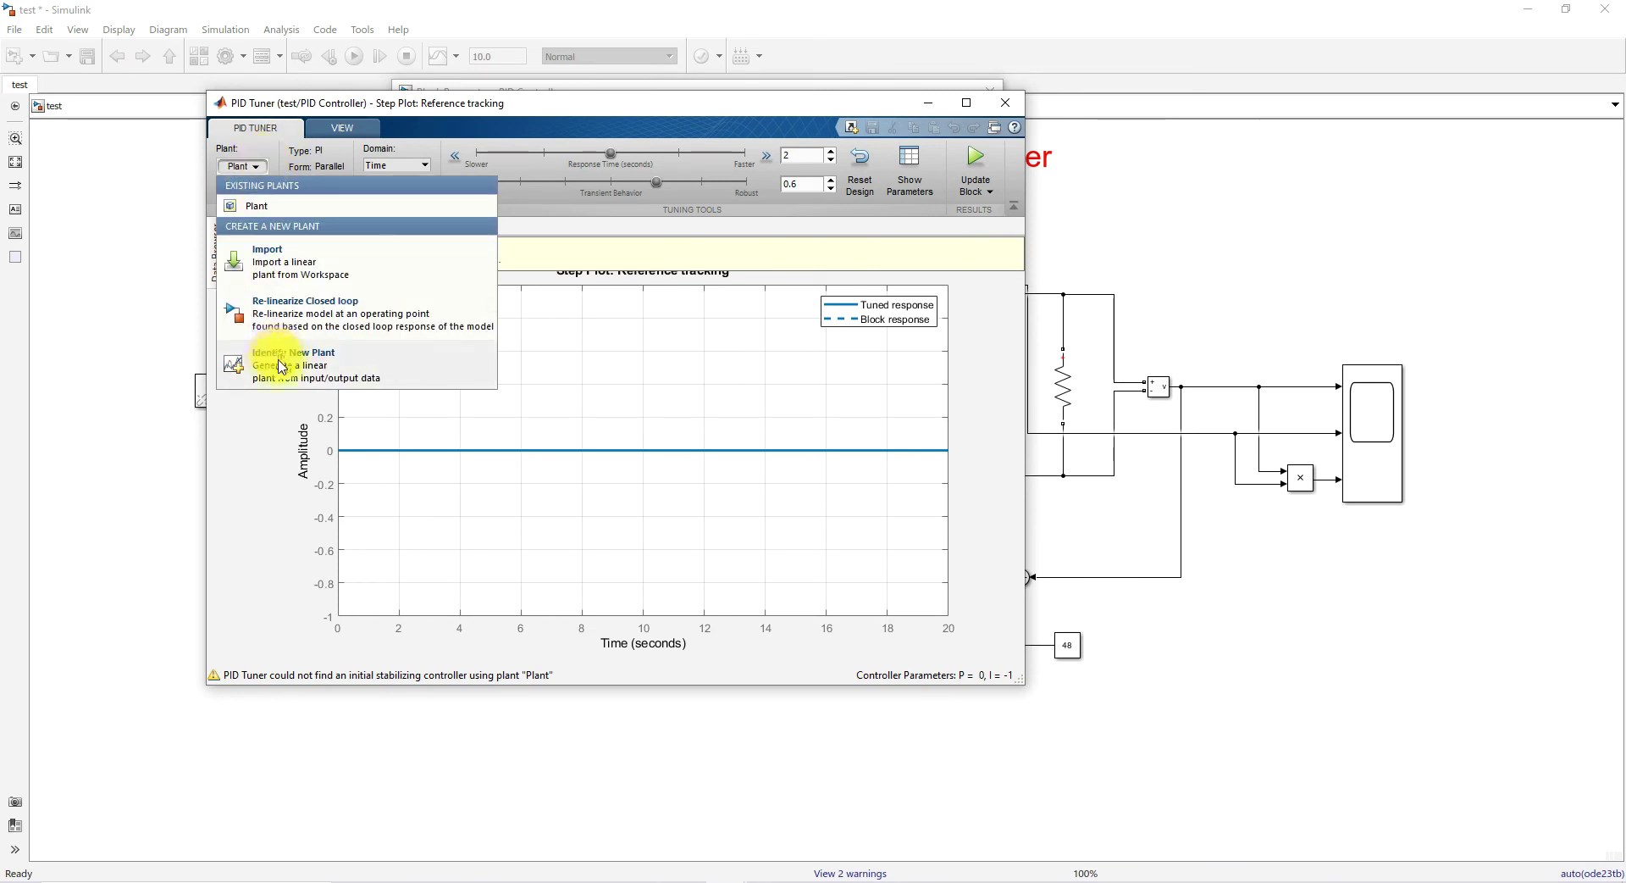
left_click(310, 371)
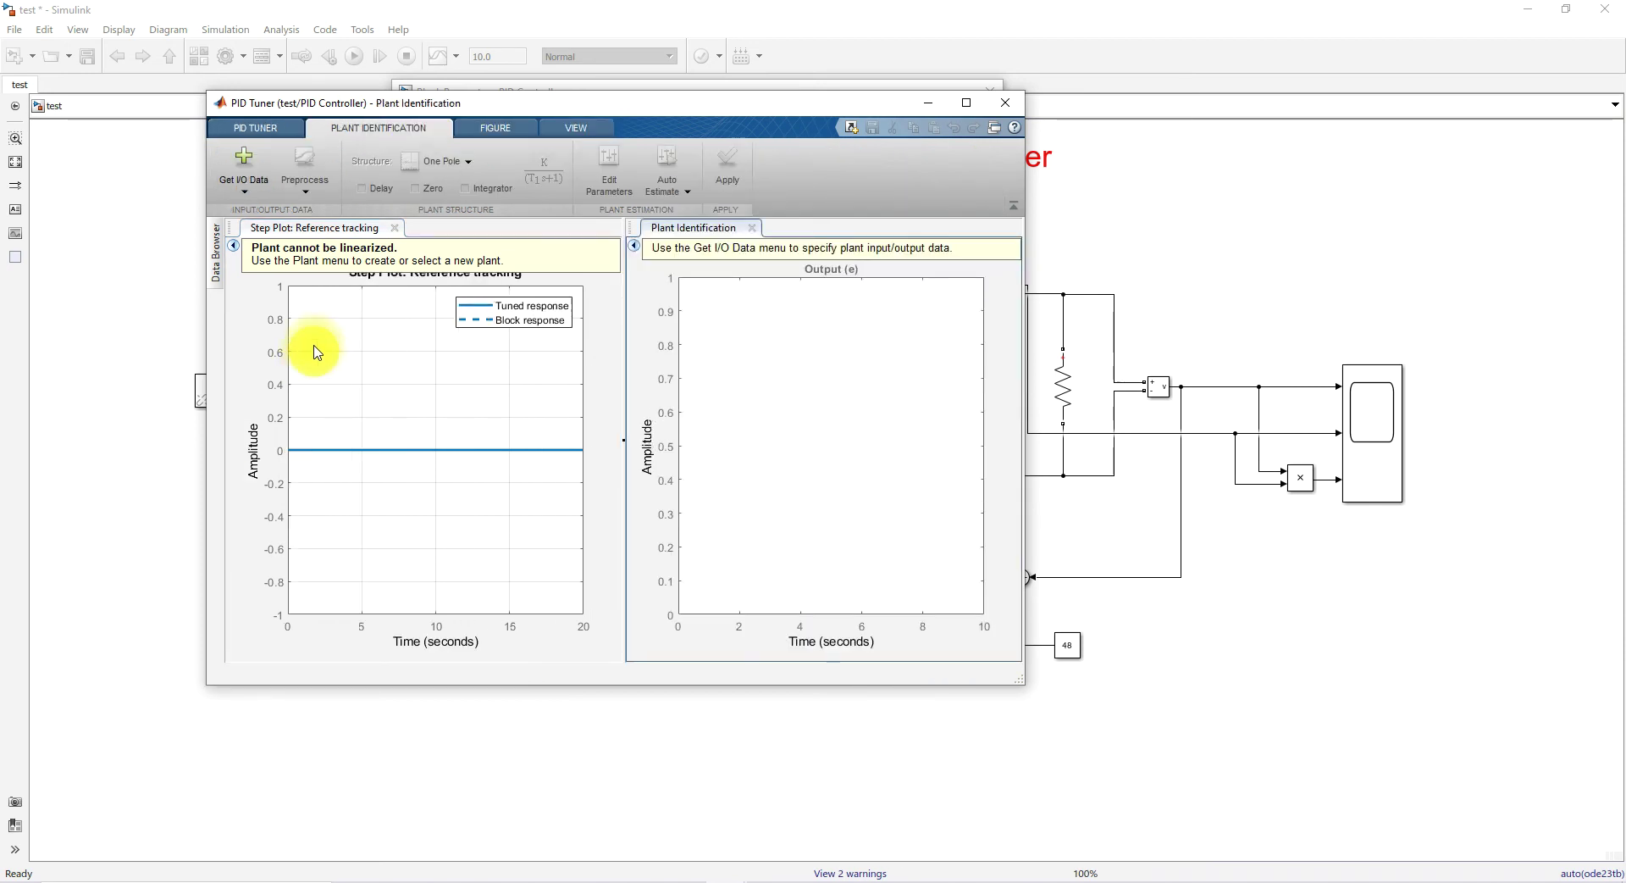
left_click(236, 182)
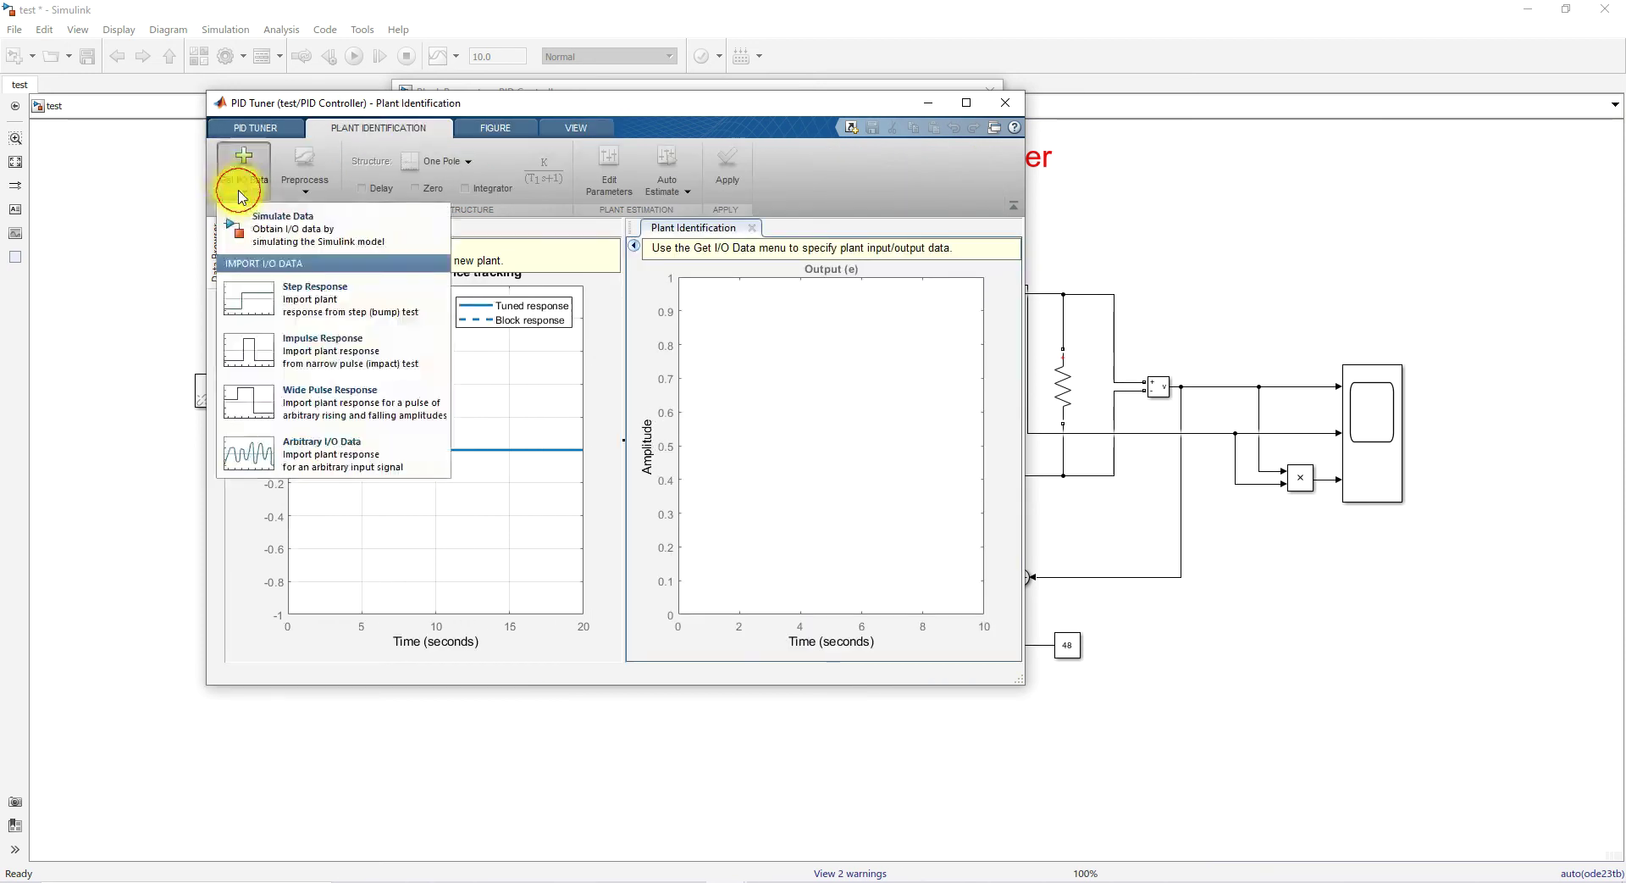
left_click(287, 235)
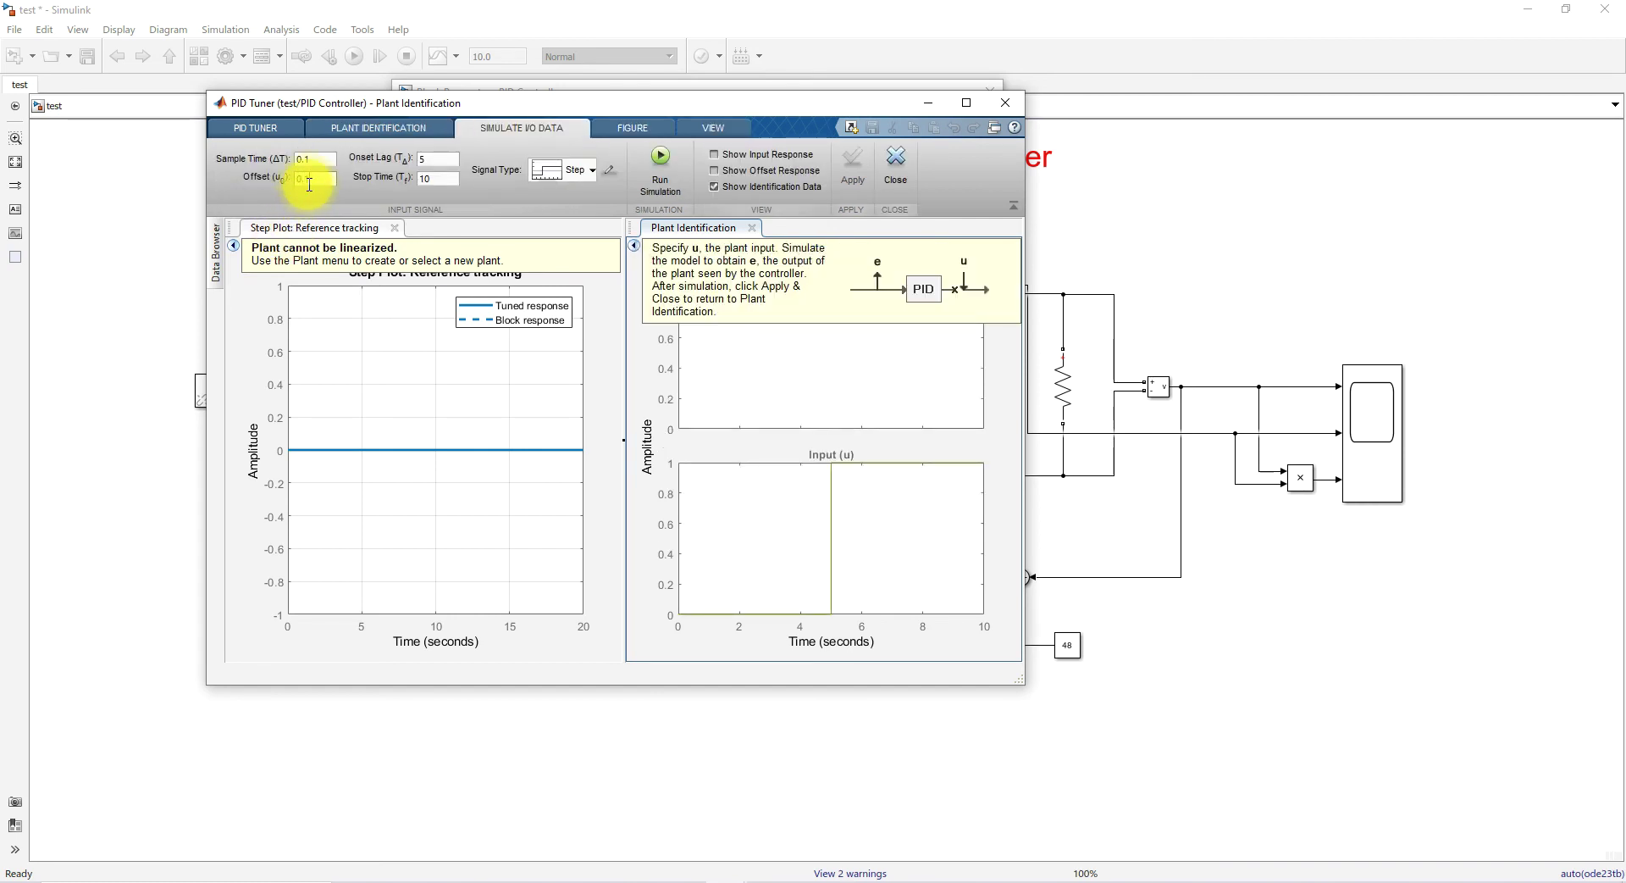
Step: Set the step input's offset to 0.1 and amplitude to 0.3, and run the identification simulation
left_click(309, 183)
type("0.1")
left_click(609, 169)
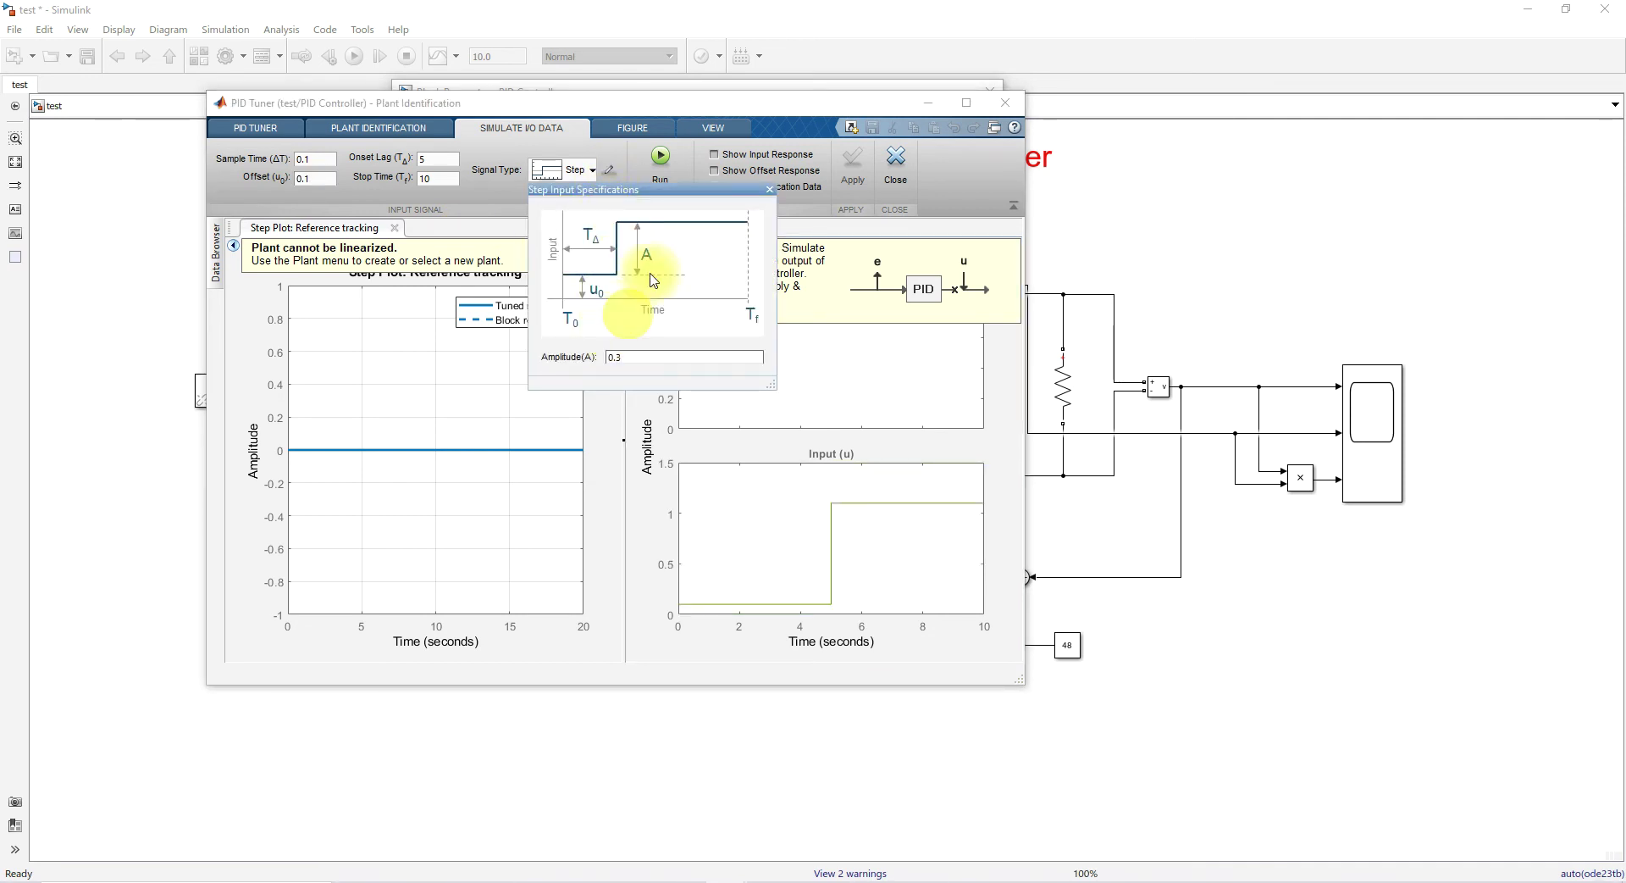
left_click(770, 193)
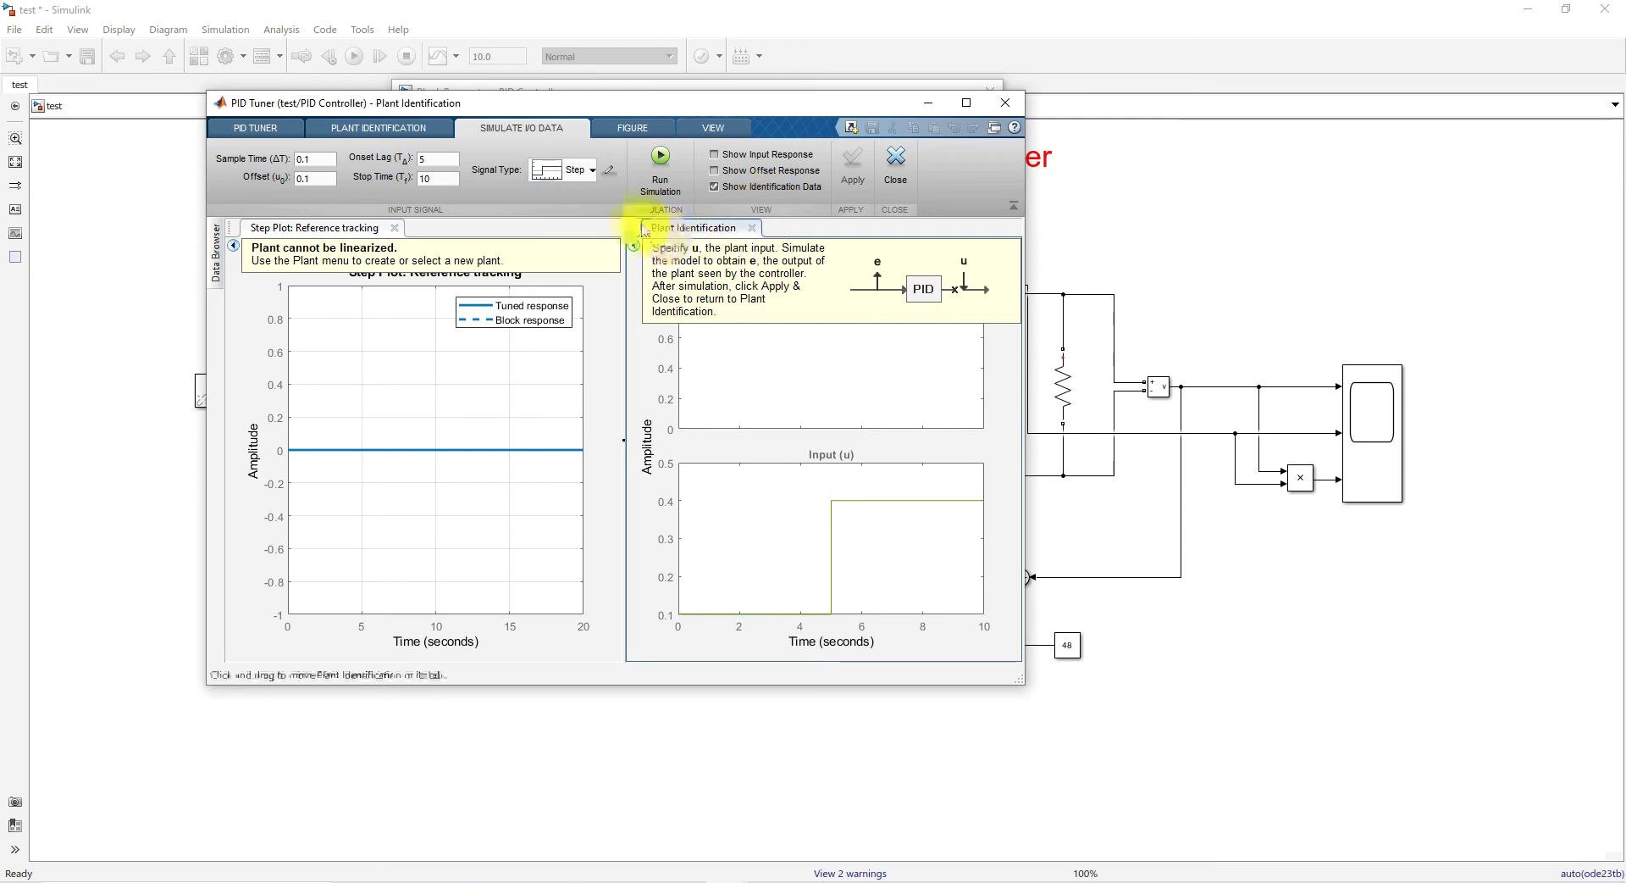
left_click(658, 165)
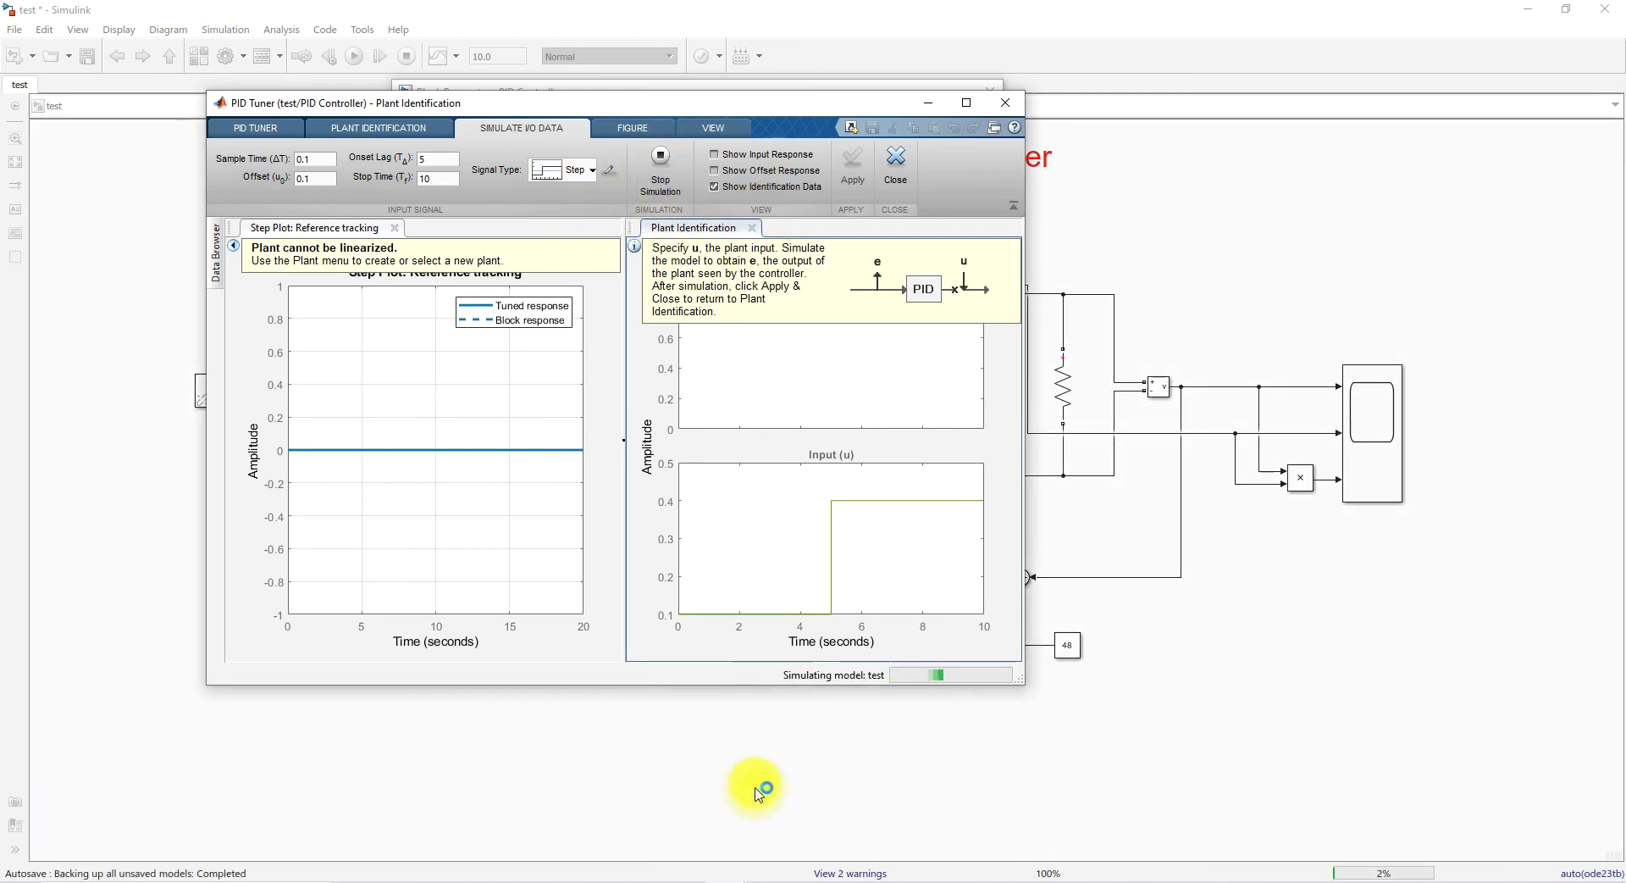
Step: Show the Scope beside the PID Tuner and scale its axes to examine the waveforms during the identification run
mouse_move(720, 879)
left_click(769, 845)
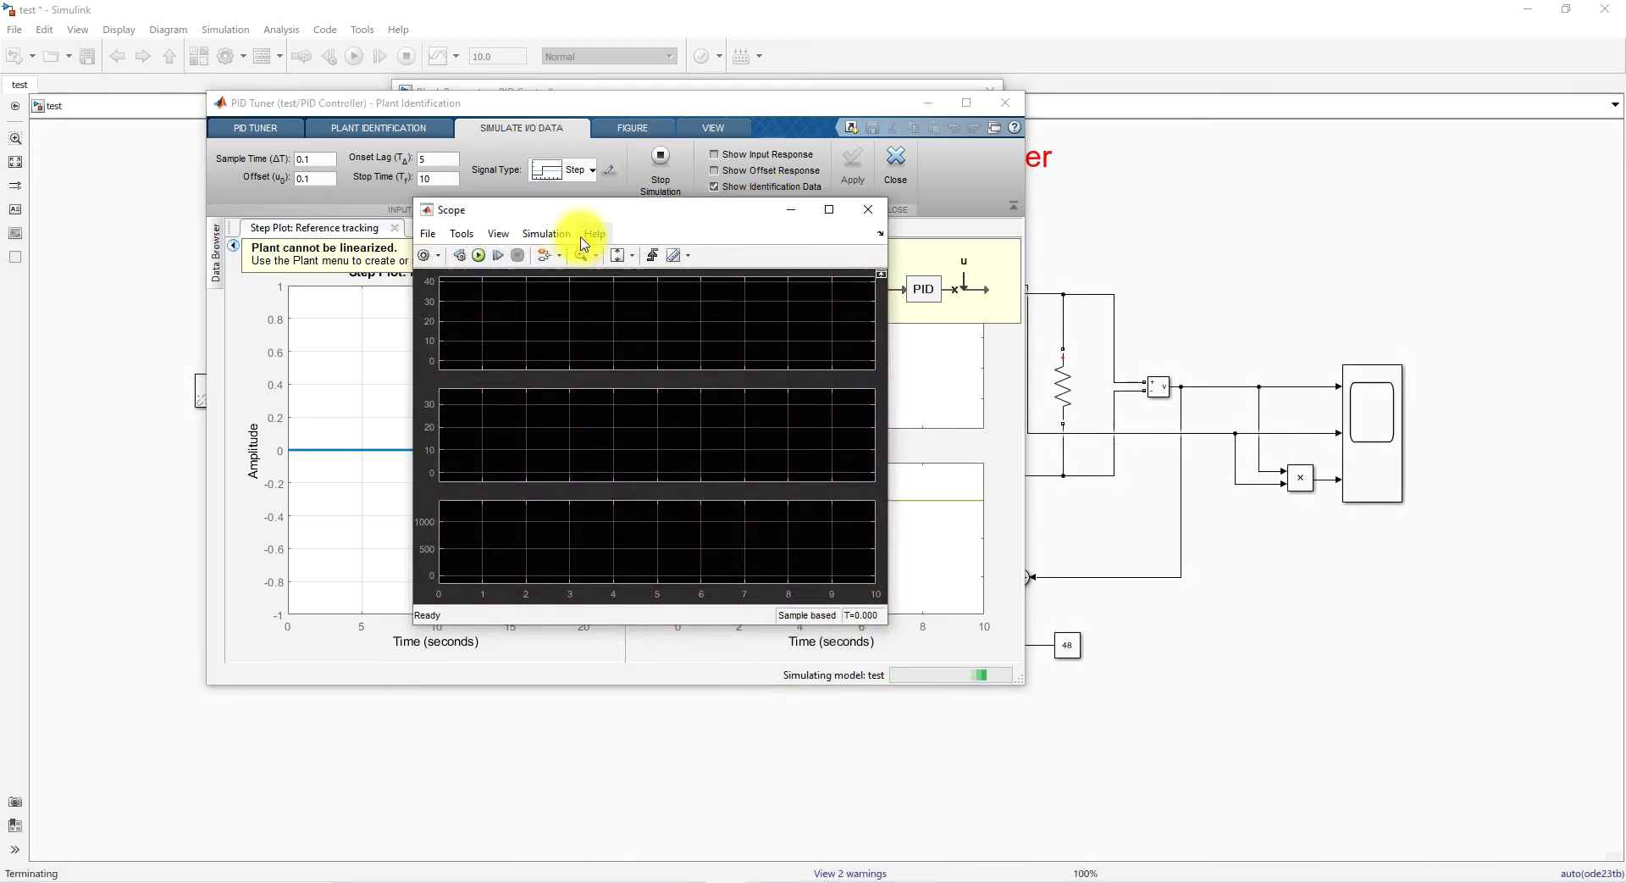
left_click_drag(562, 211, 1123, 162)
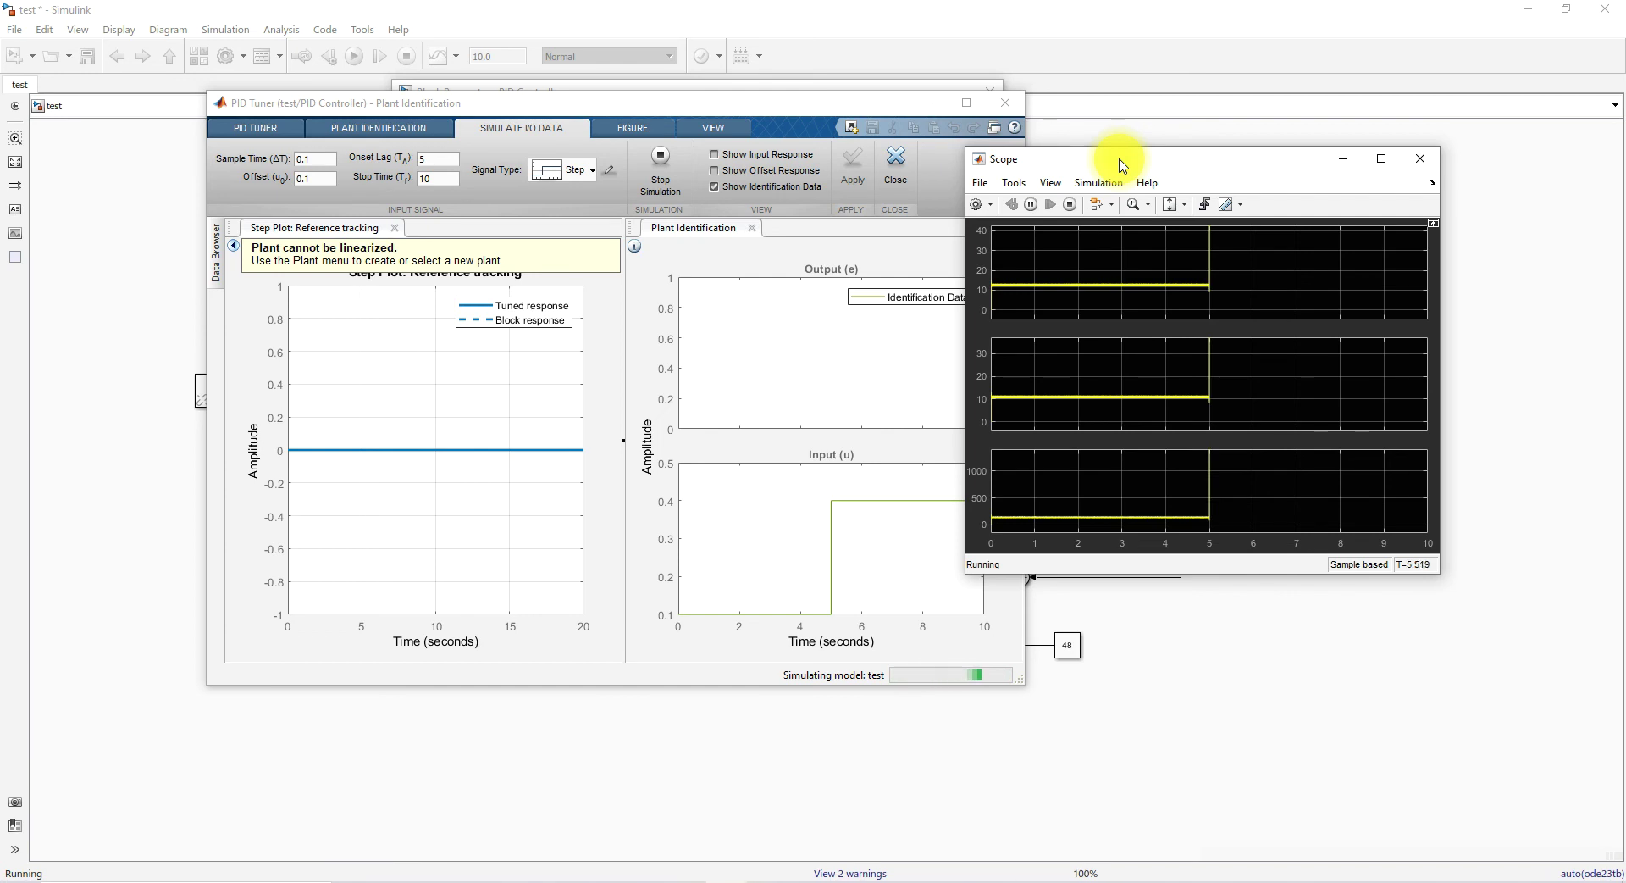
left_click(1171, 204)
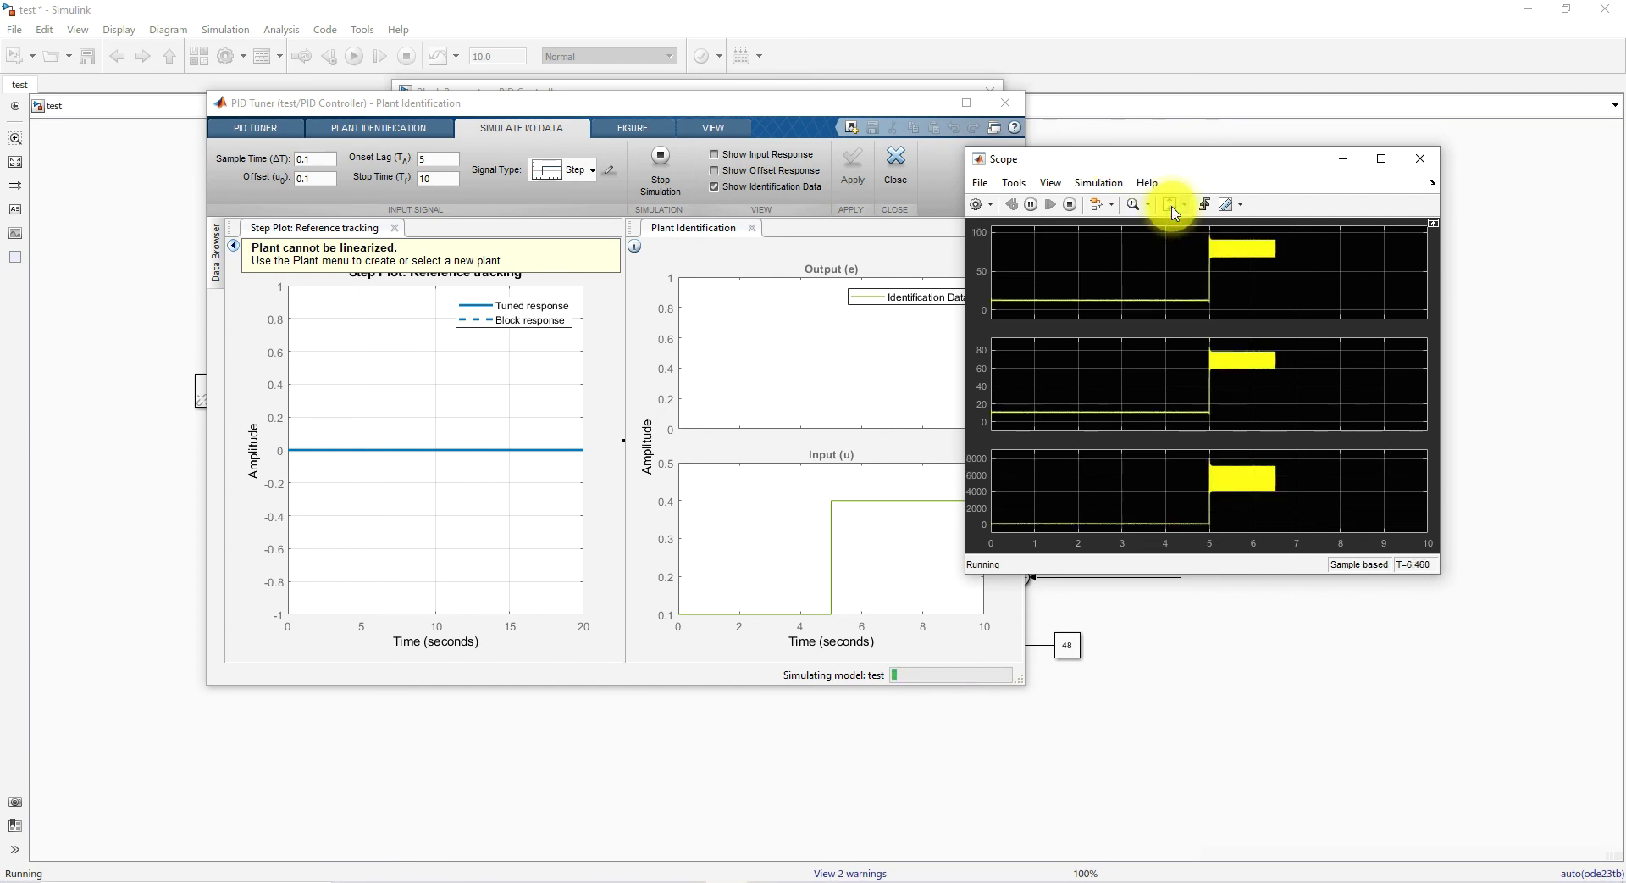
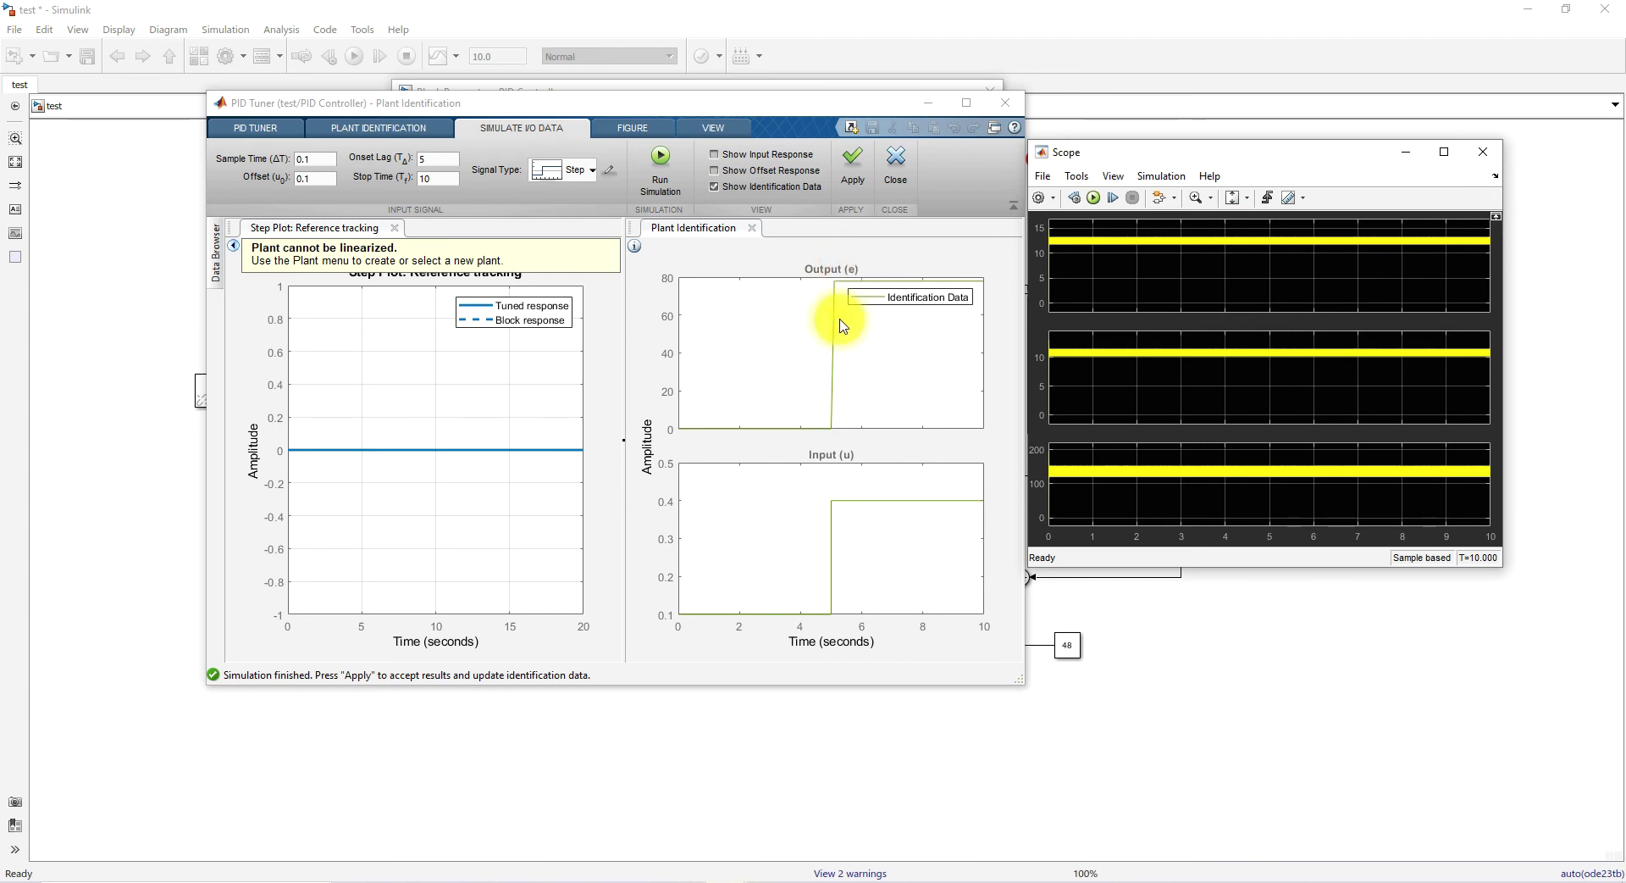
Step: Apply the simulated input/output data to the plant identification and close the data simulation
left_click(853, 165)
left_click(854, 169)
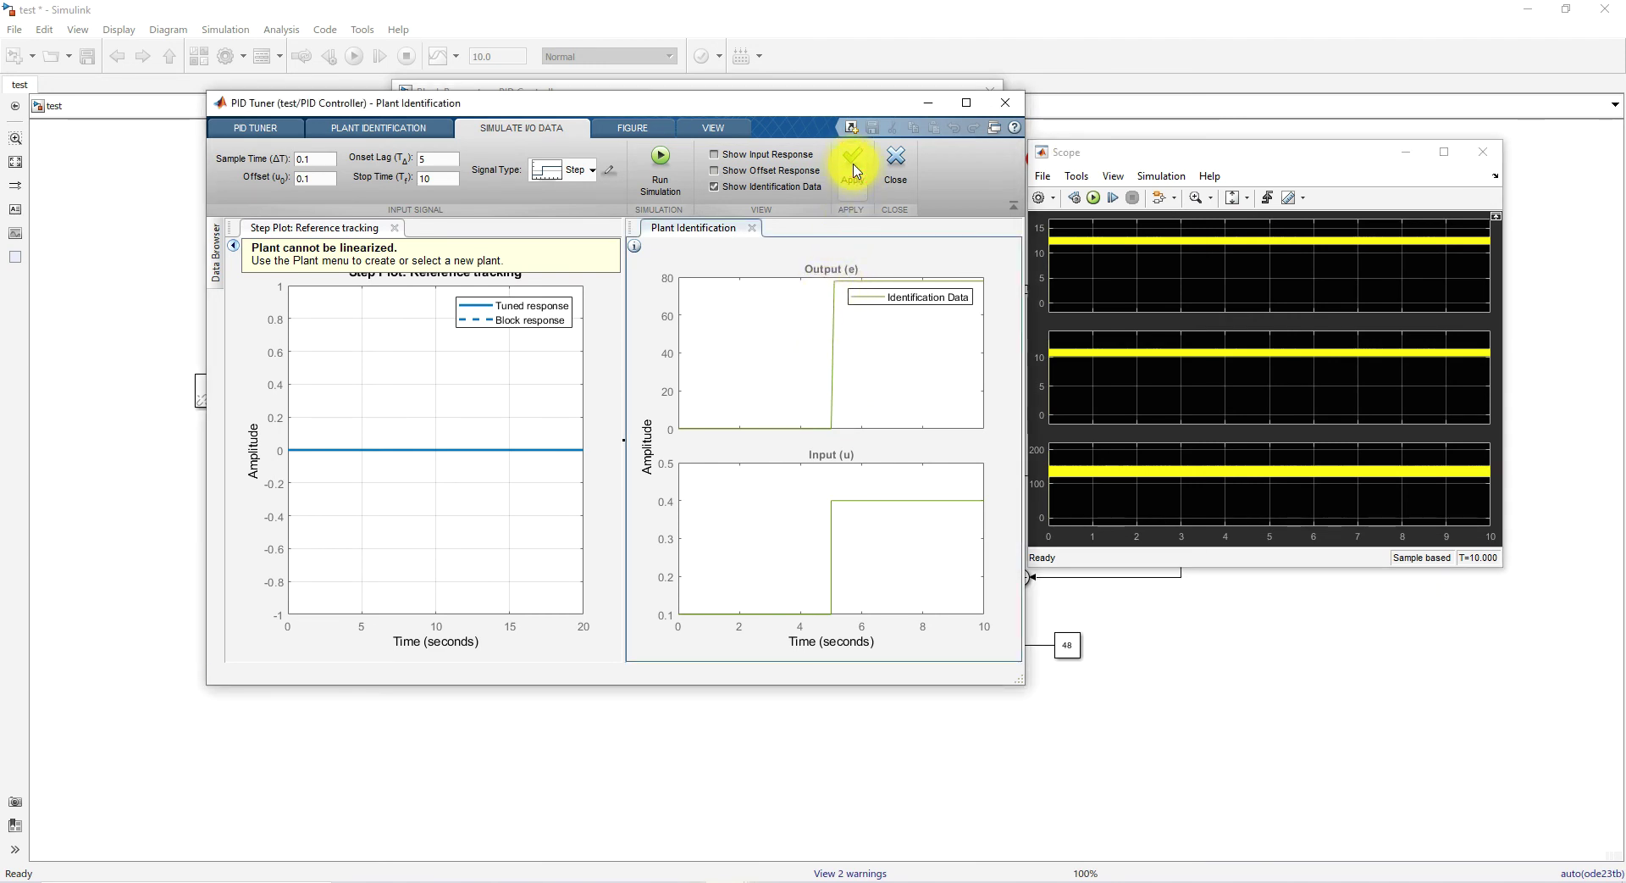
left_click(897, 165)
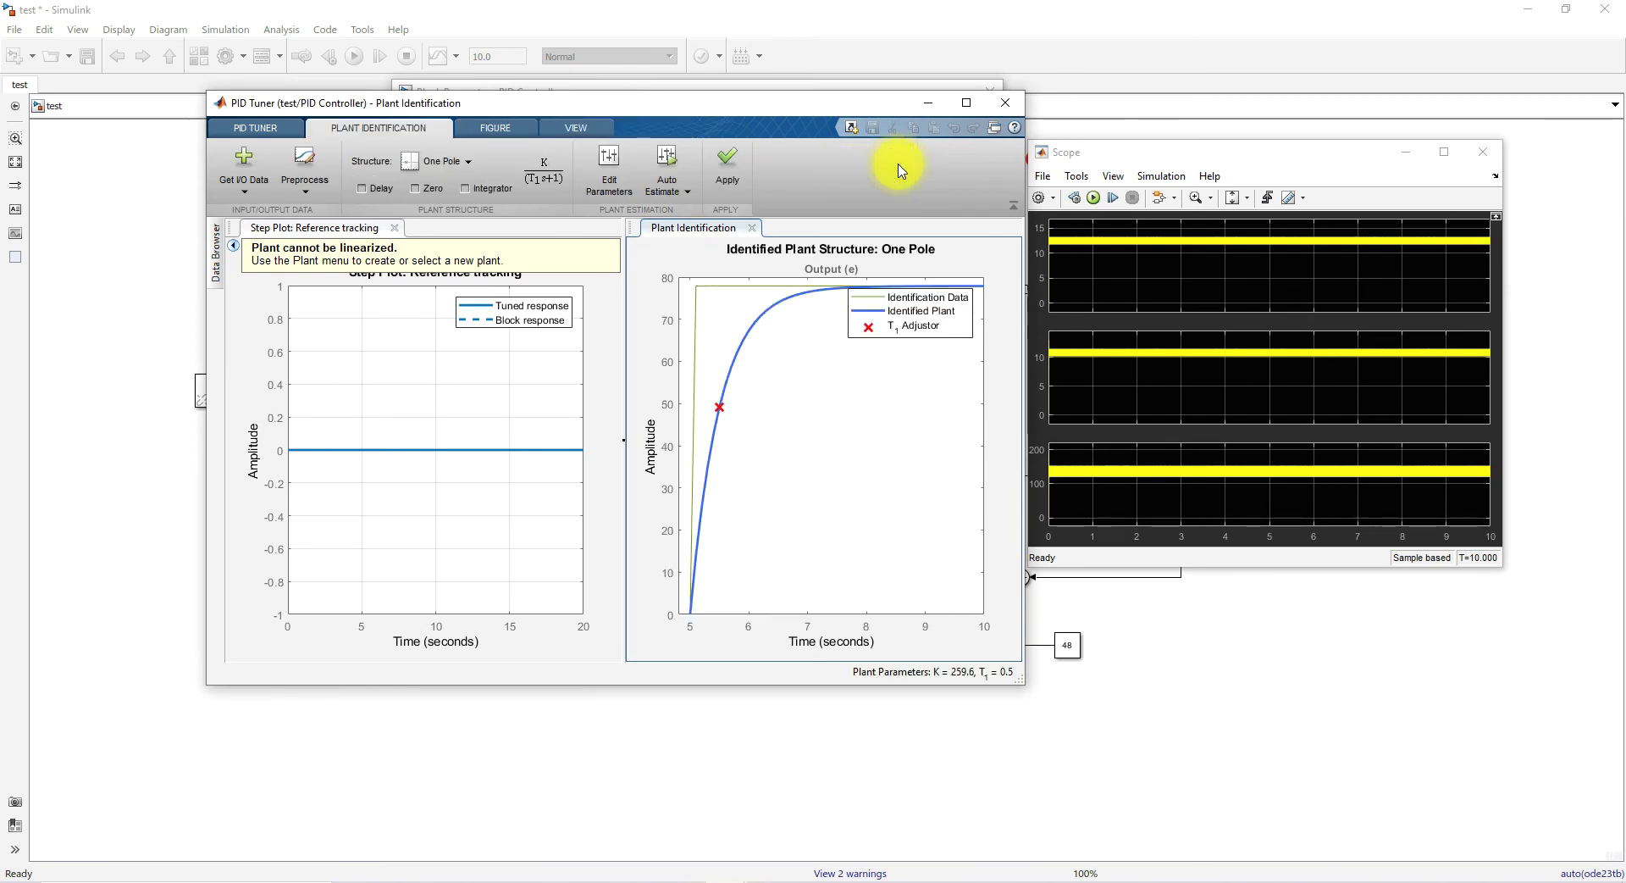
Step: Auto-estimate the one-pole plant's parameters and apply the identified plant to the controller tuning
left_click(667, 188)
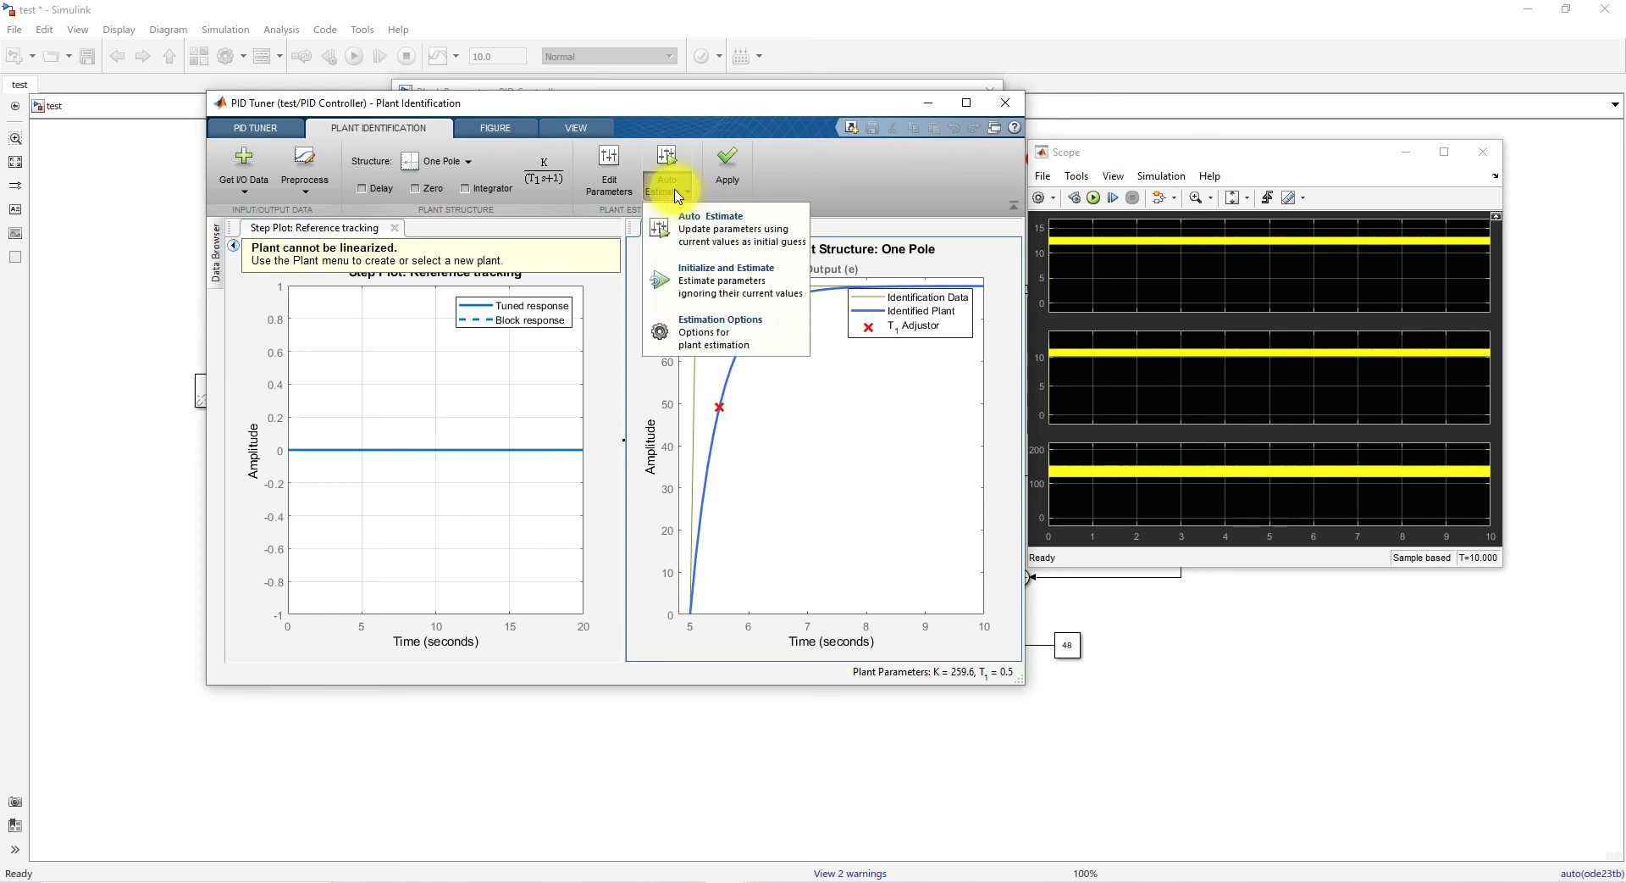
left_click(686, 233)
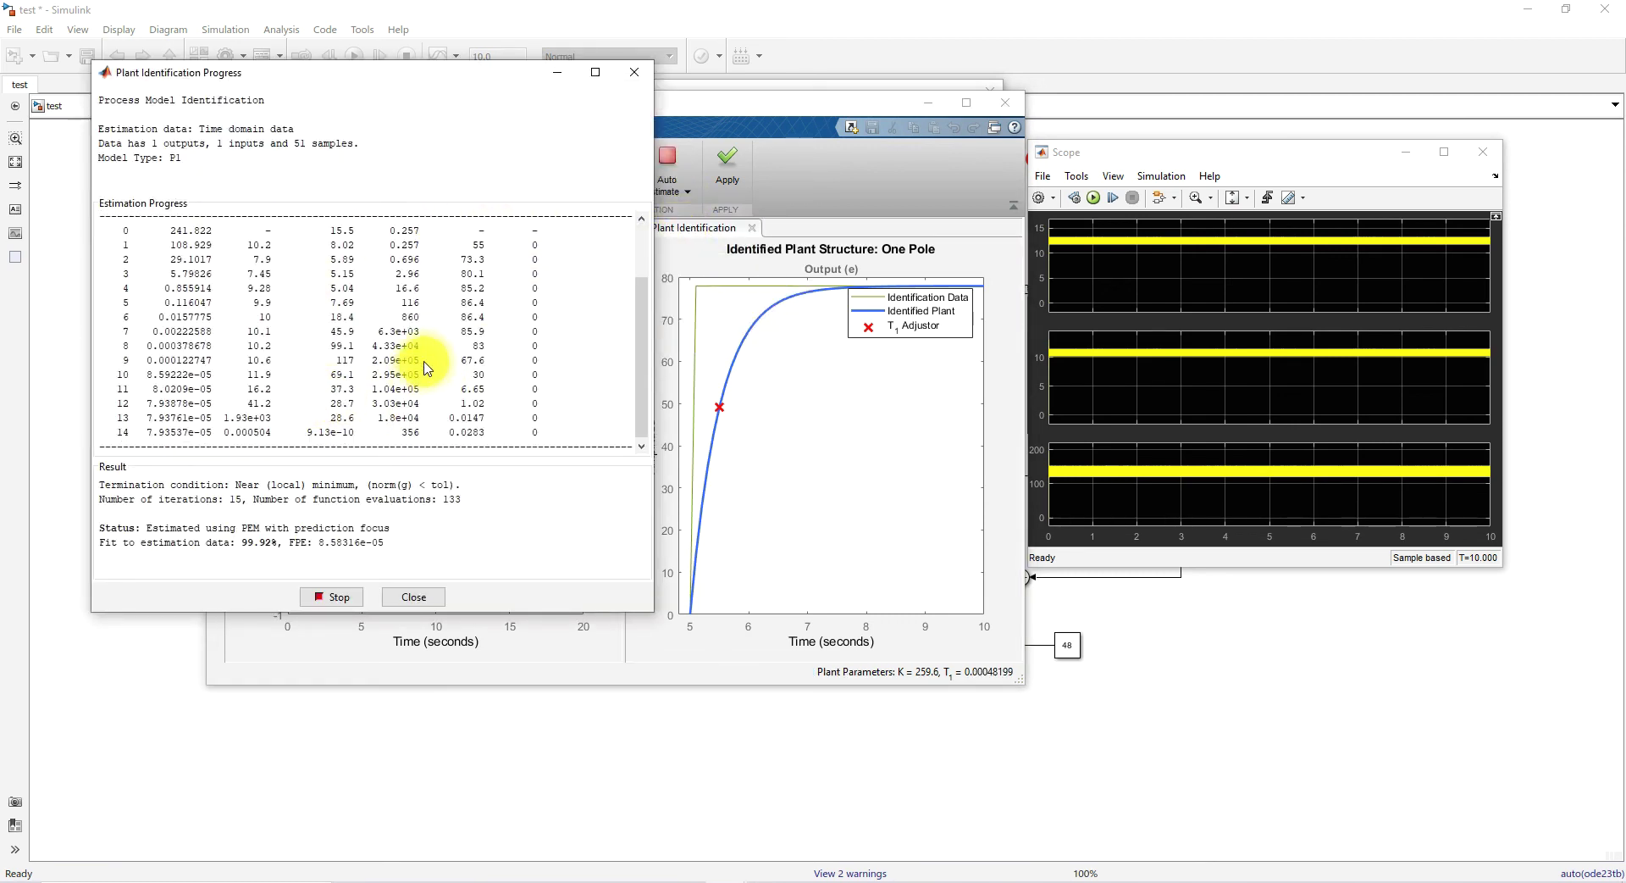
left_click(420, 598)
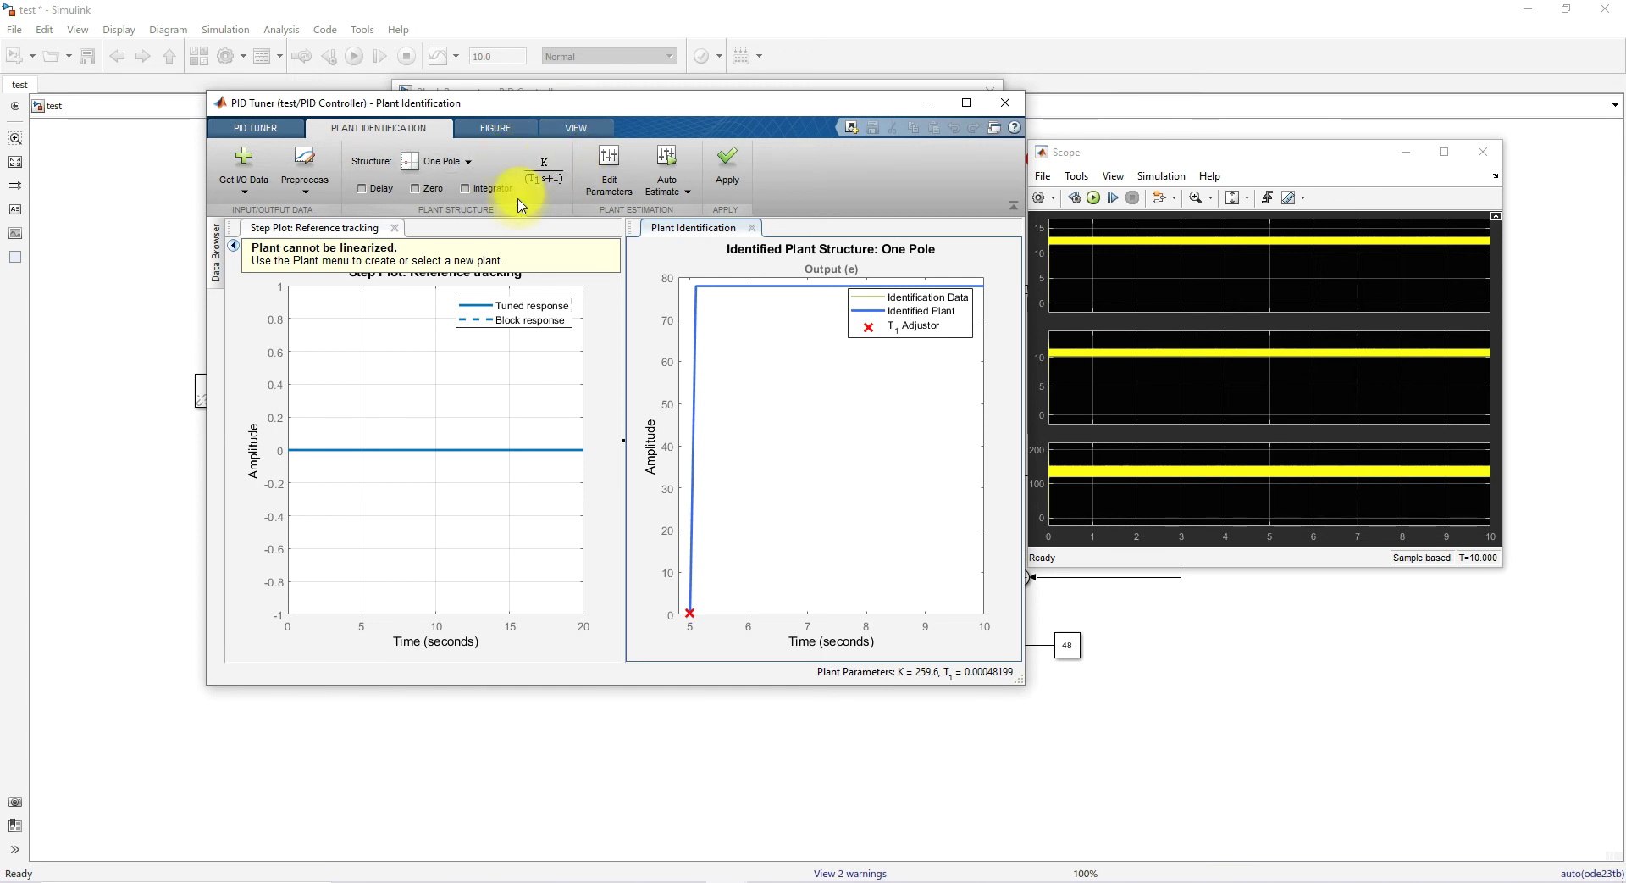
left_click(730, 166)
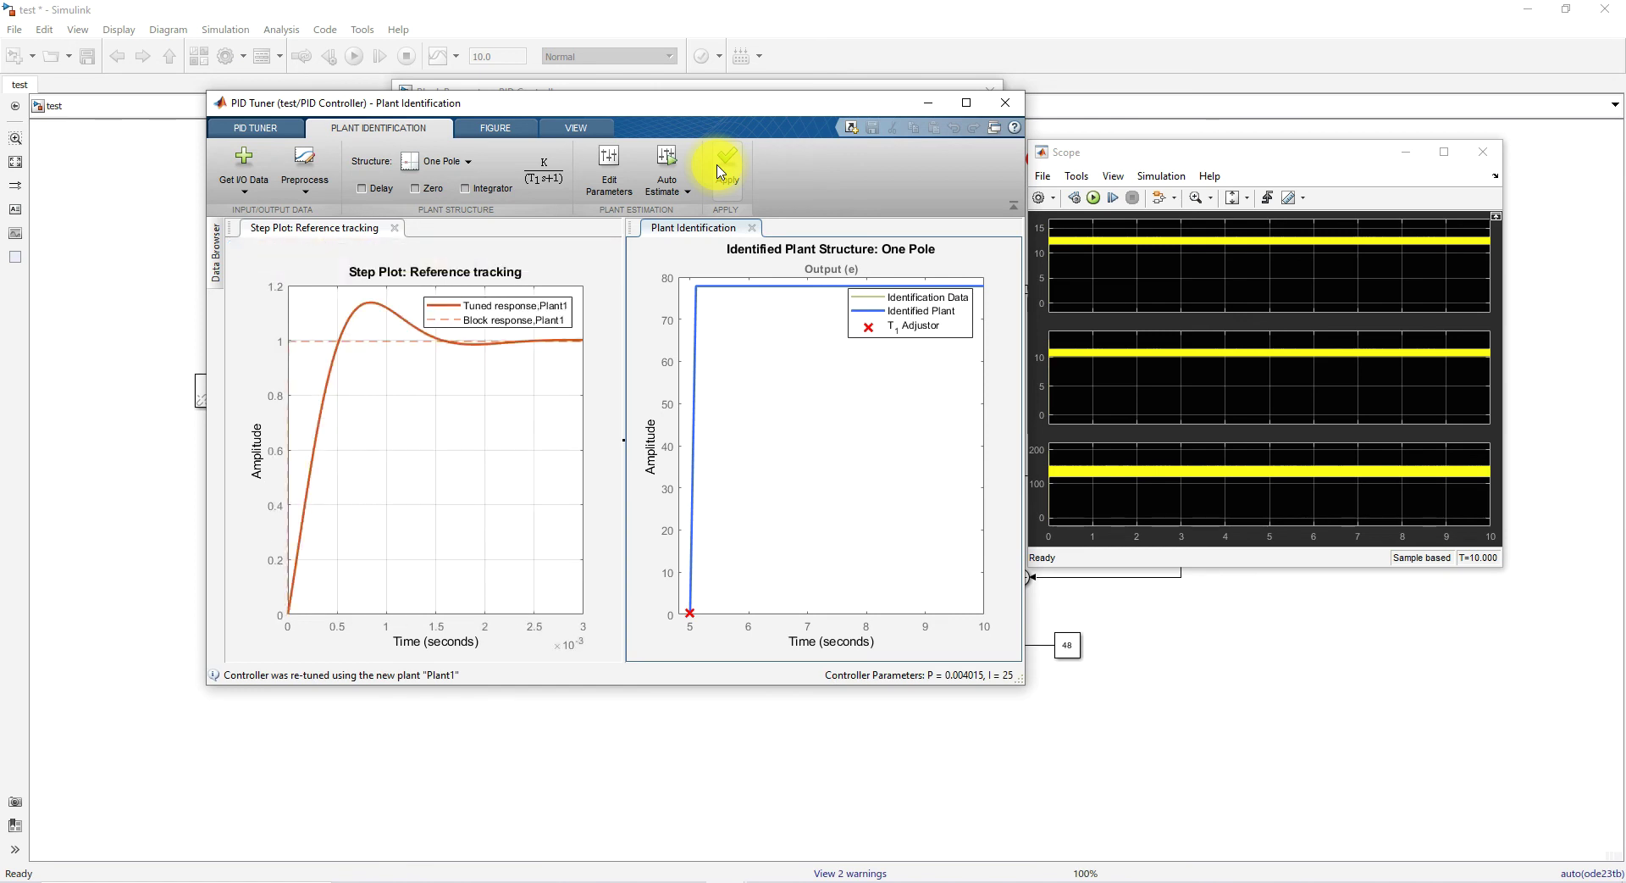
Step: Slow the controller's response time to 0.05413 seconds in the PID Tuner and update the block with the tuned gains
left_click(278, 129)
left_click_drag(610, 154, 474, 159)
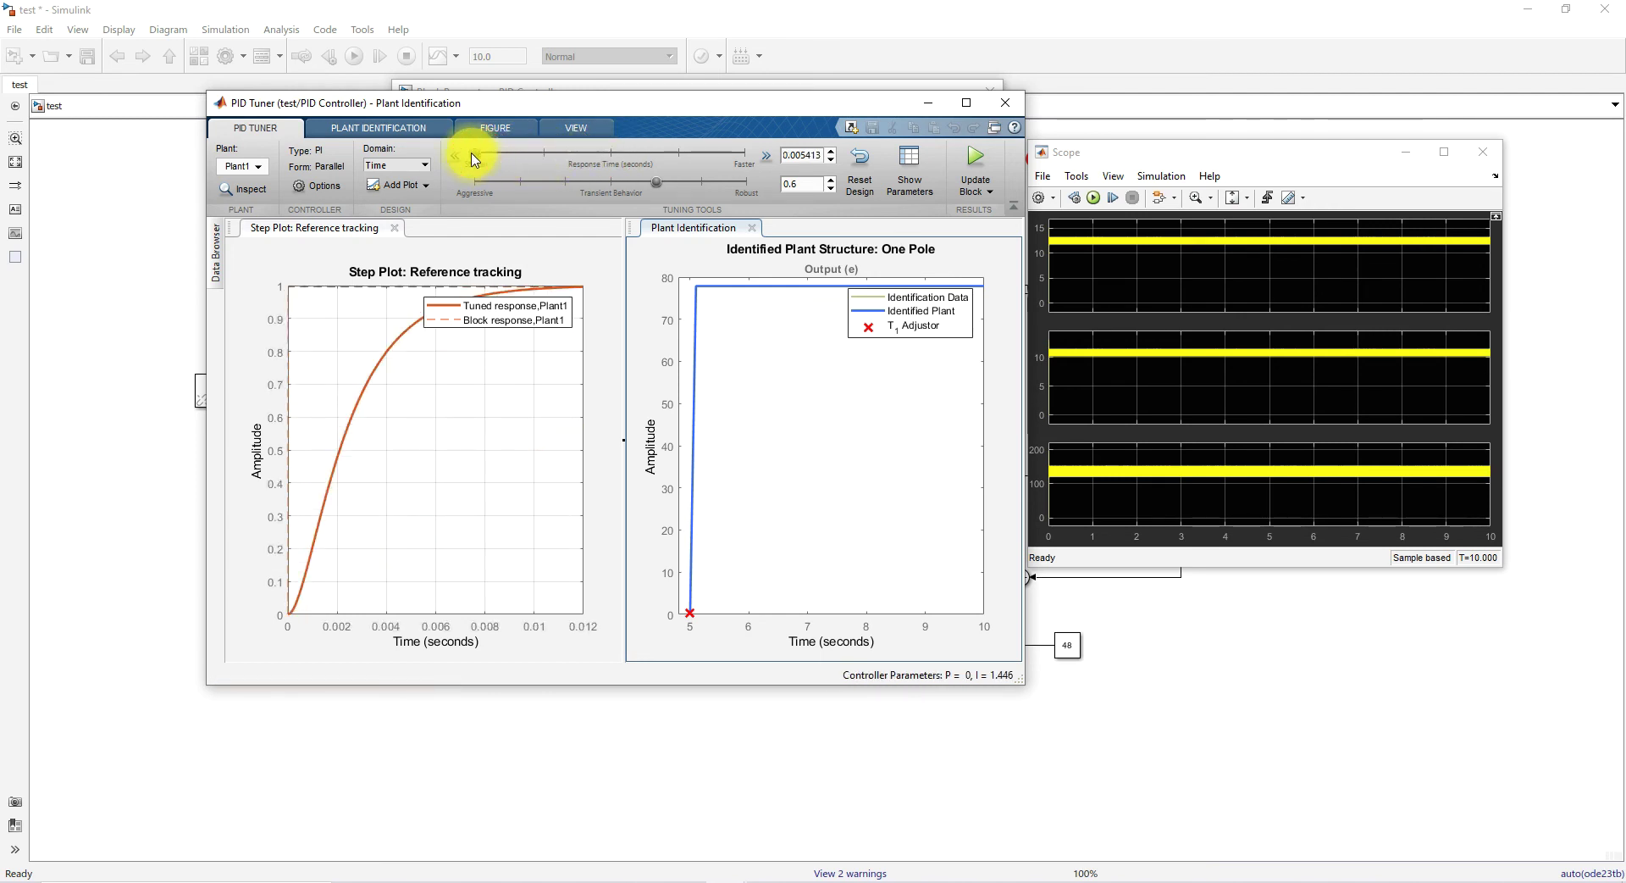
key("Return")
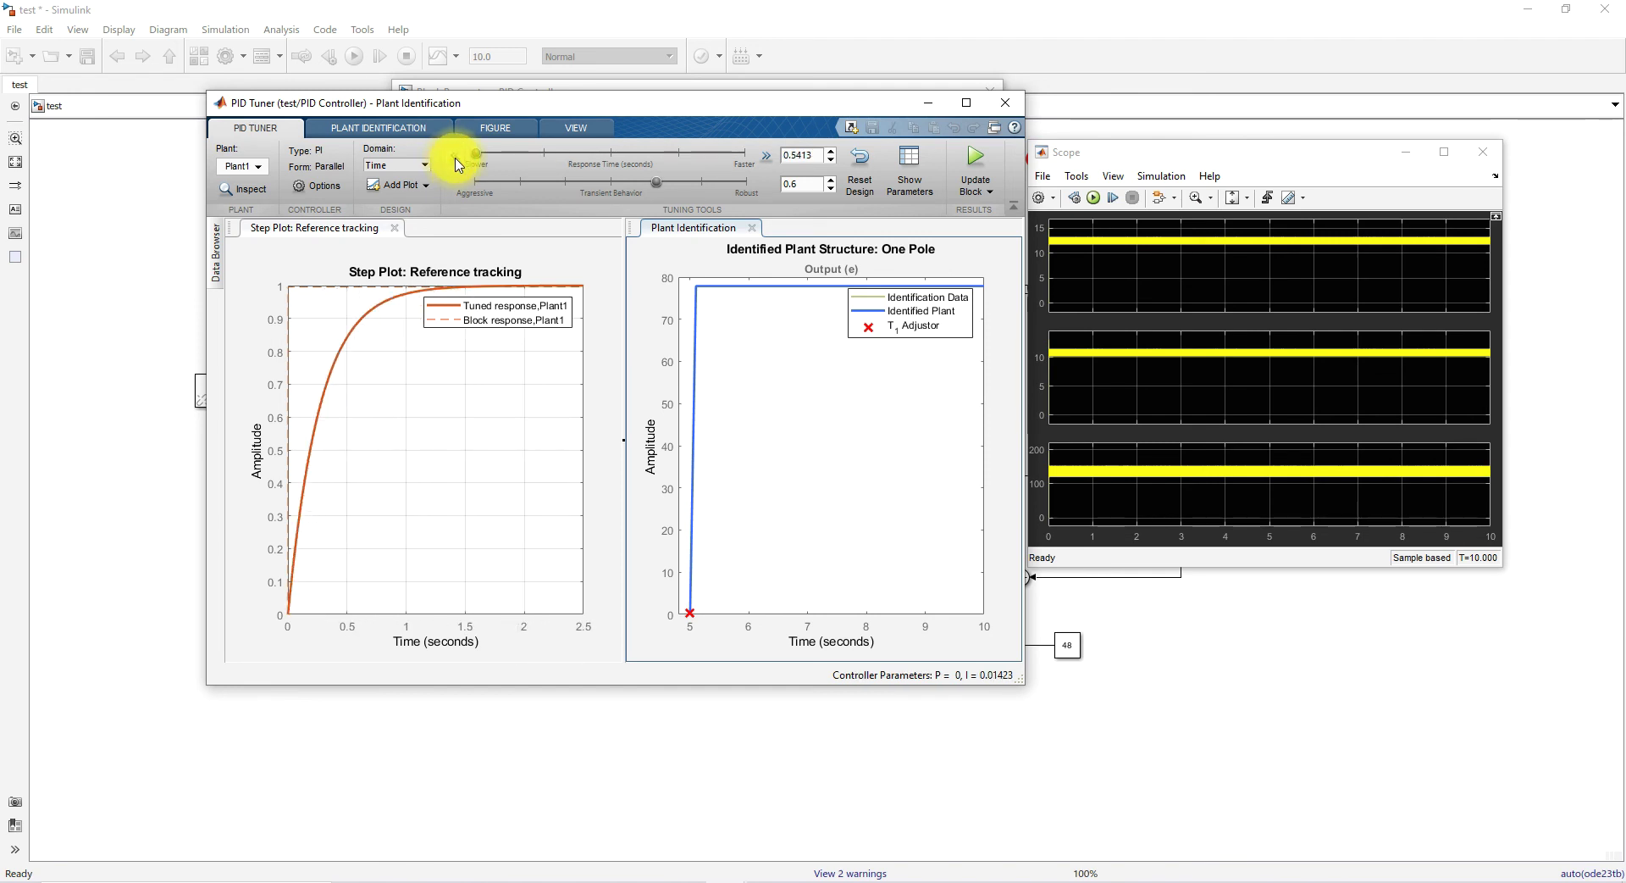
left_click(766, 157)
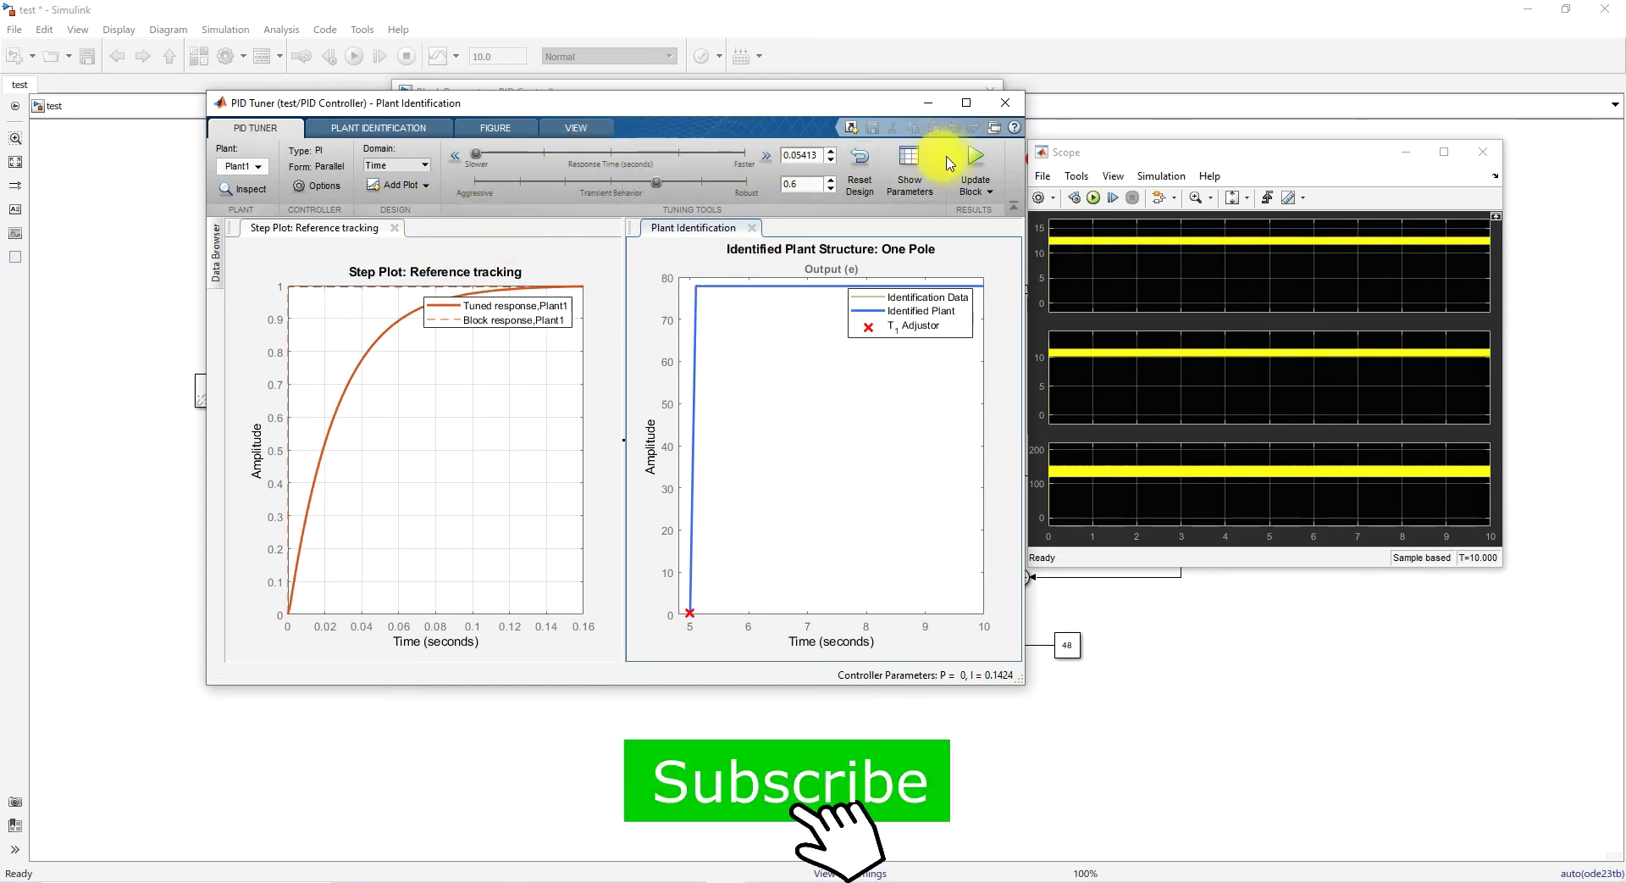
left_click(979, 163)
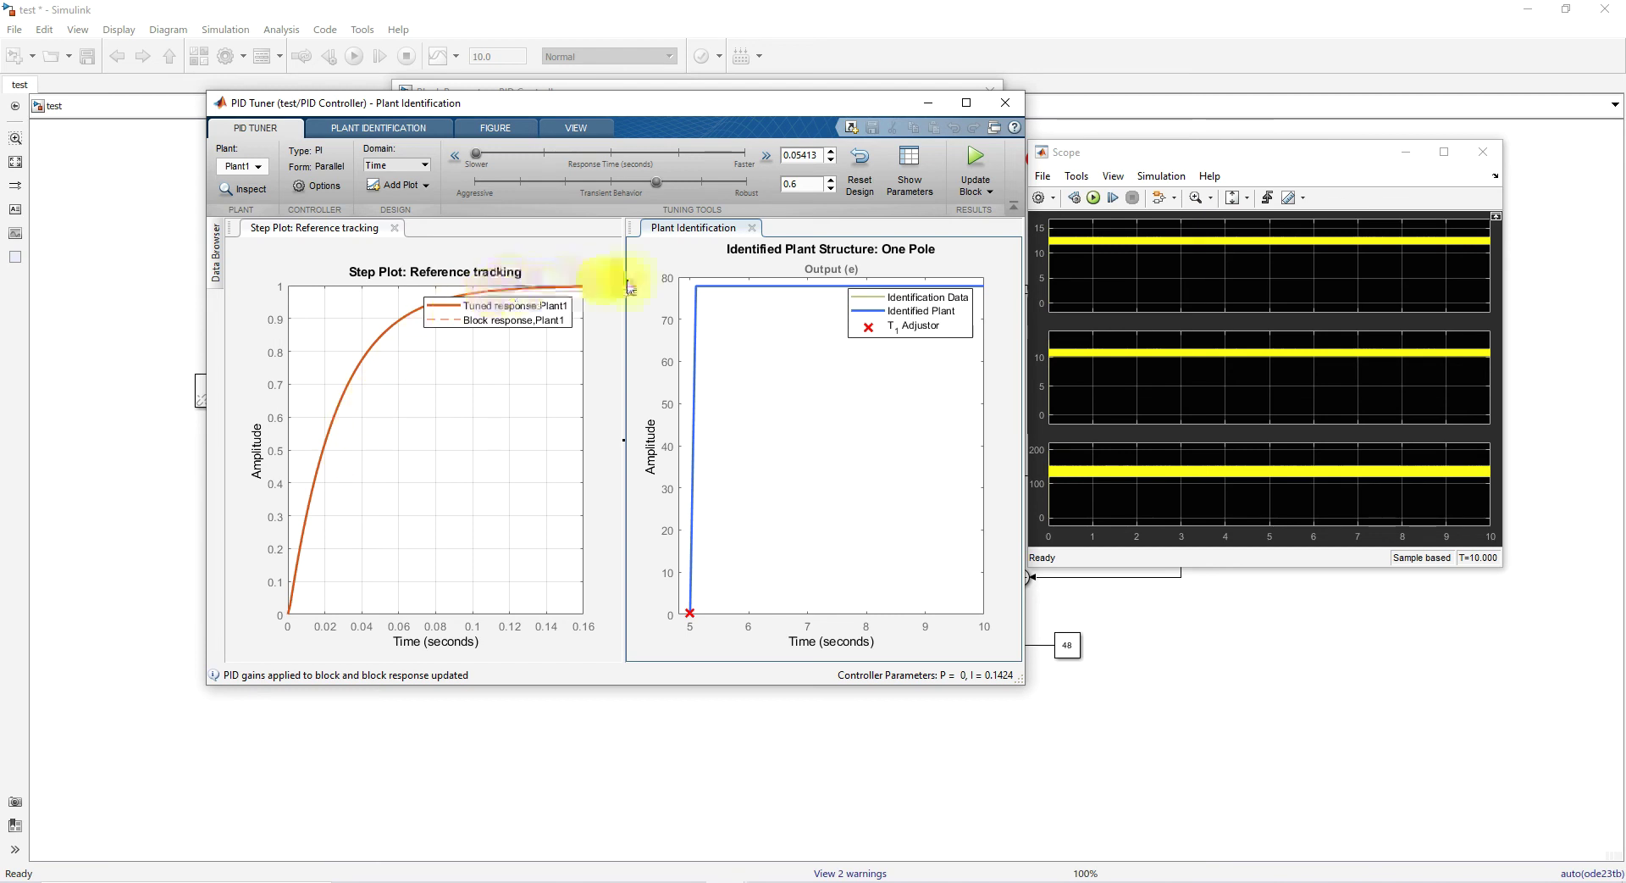
Step: Move the Scope over the PID Tuner, run the simulation with the tuned gains, and scale the axes to fit the waveforms
left_click_drag(1115, 159, 1056, 121)
left_click(1036, 160)
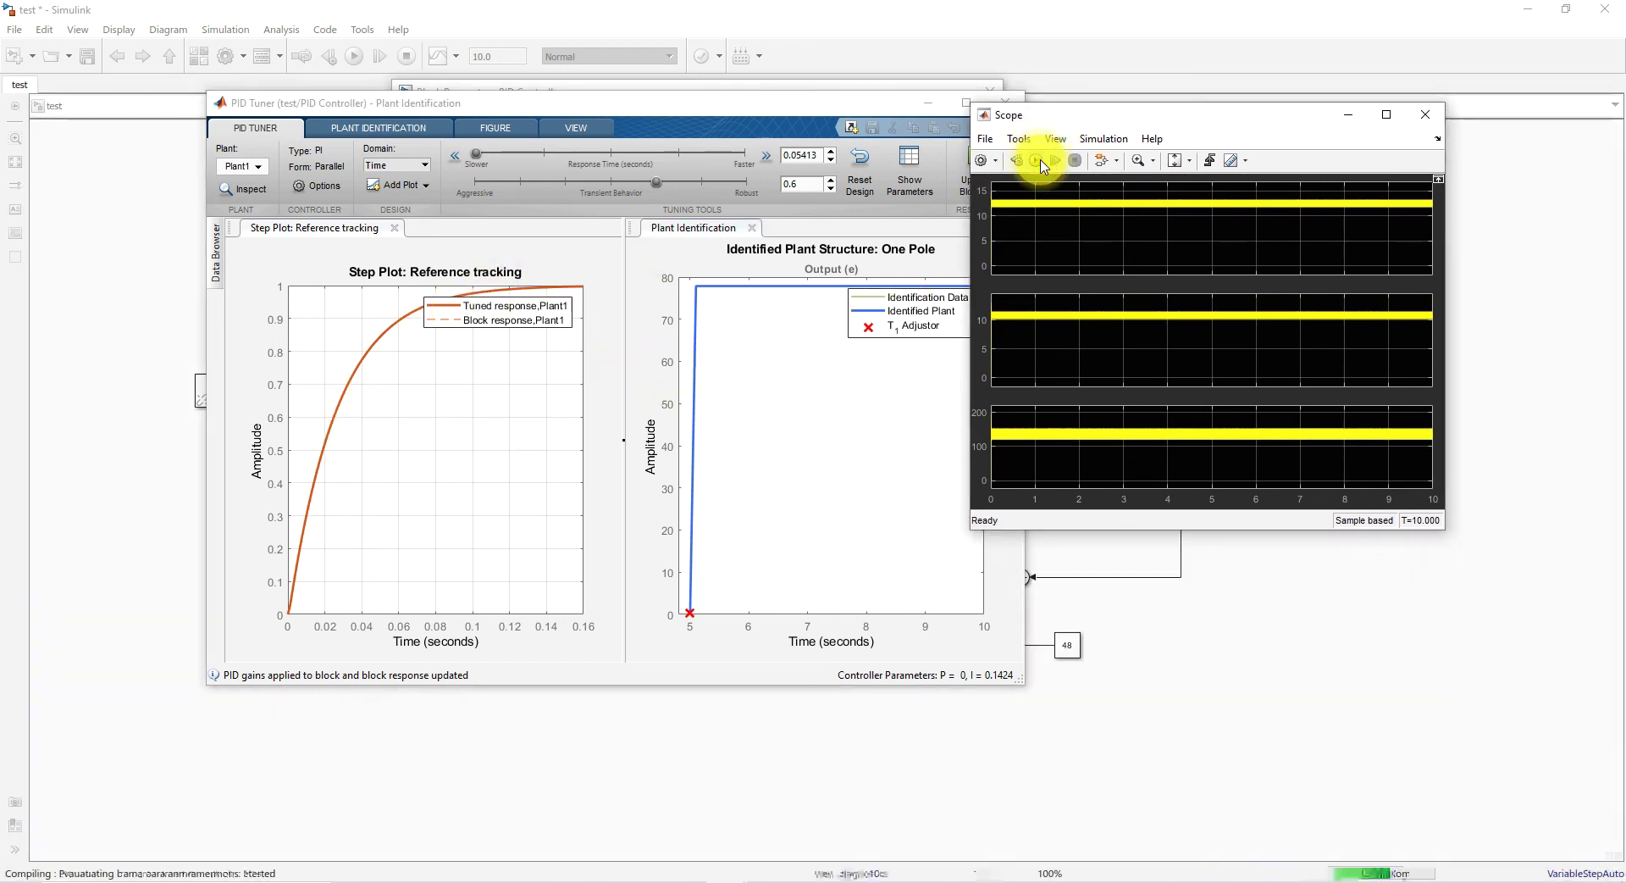
left_click(1174, 160)
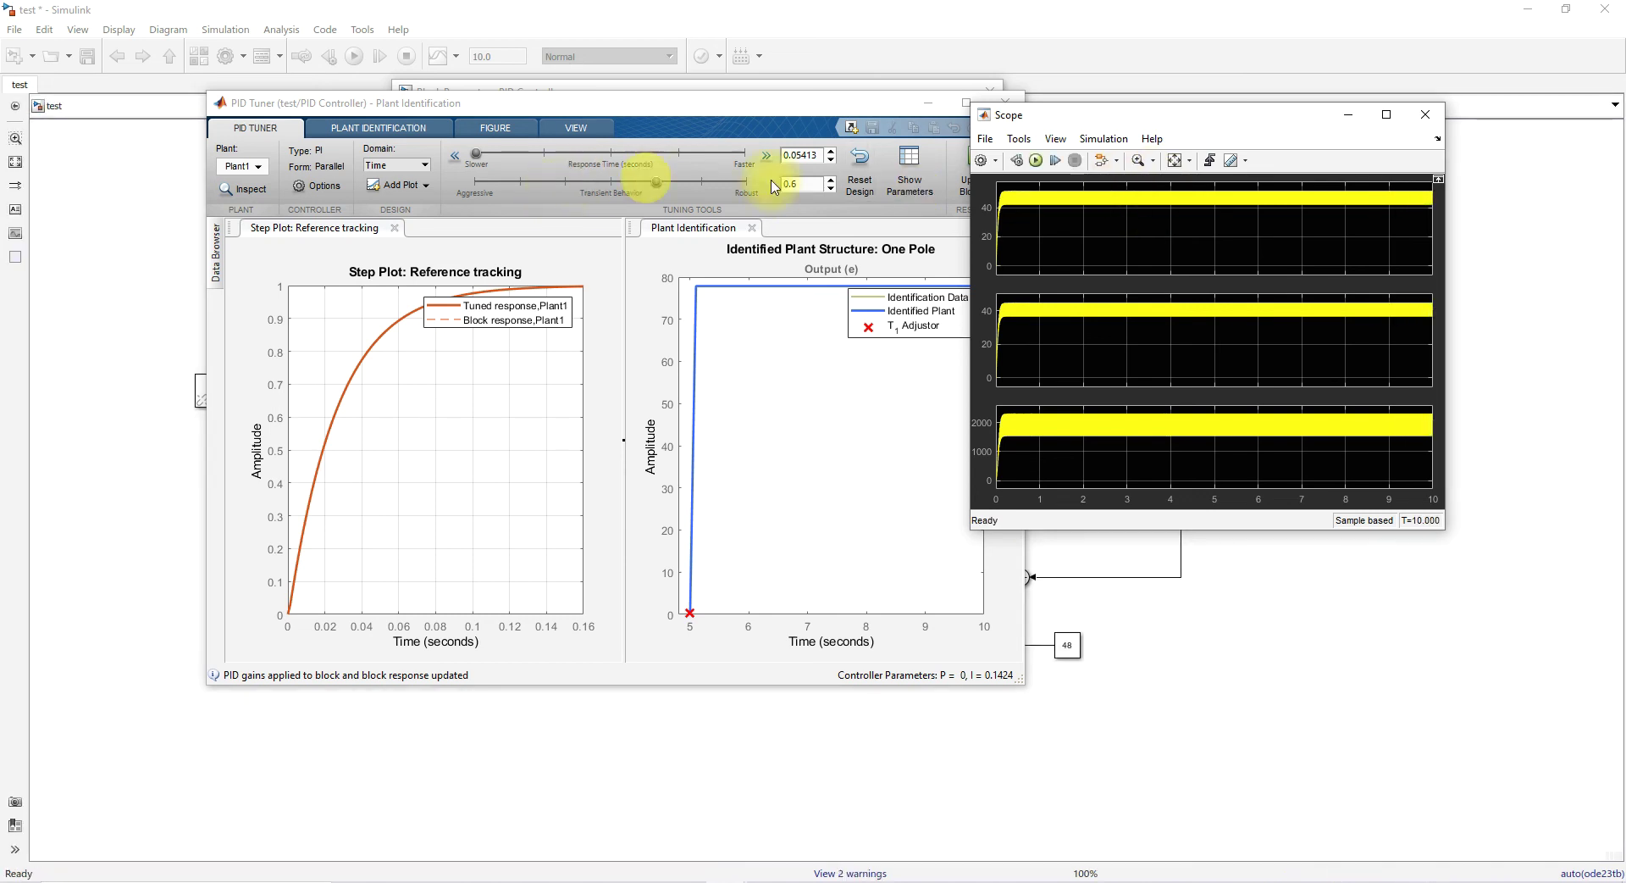
Step: Zoom vertically into the Scope's output voltage plot to examine its ripple between about 40 and 60
left_click(1152, 160)
left_click(1141, 202)
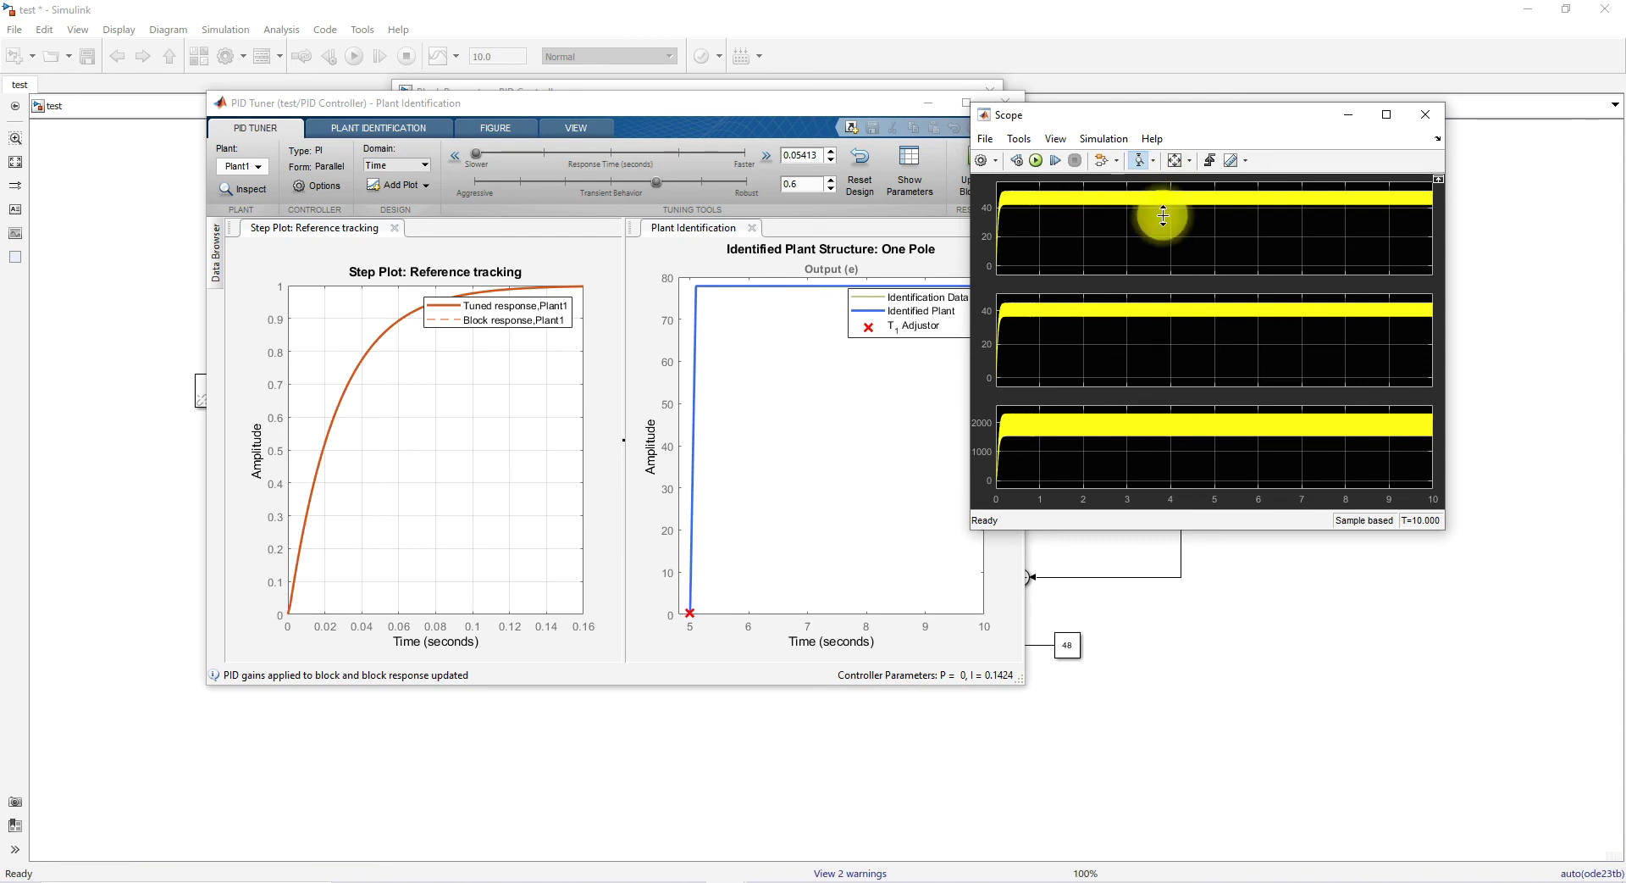
left_click(1156, 223)
left_click(1159, 237)
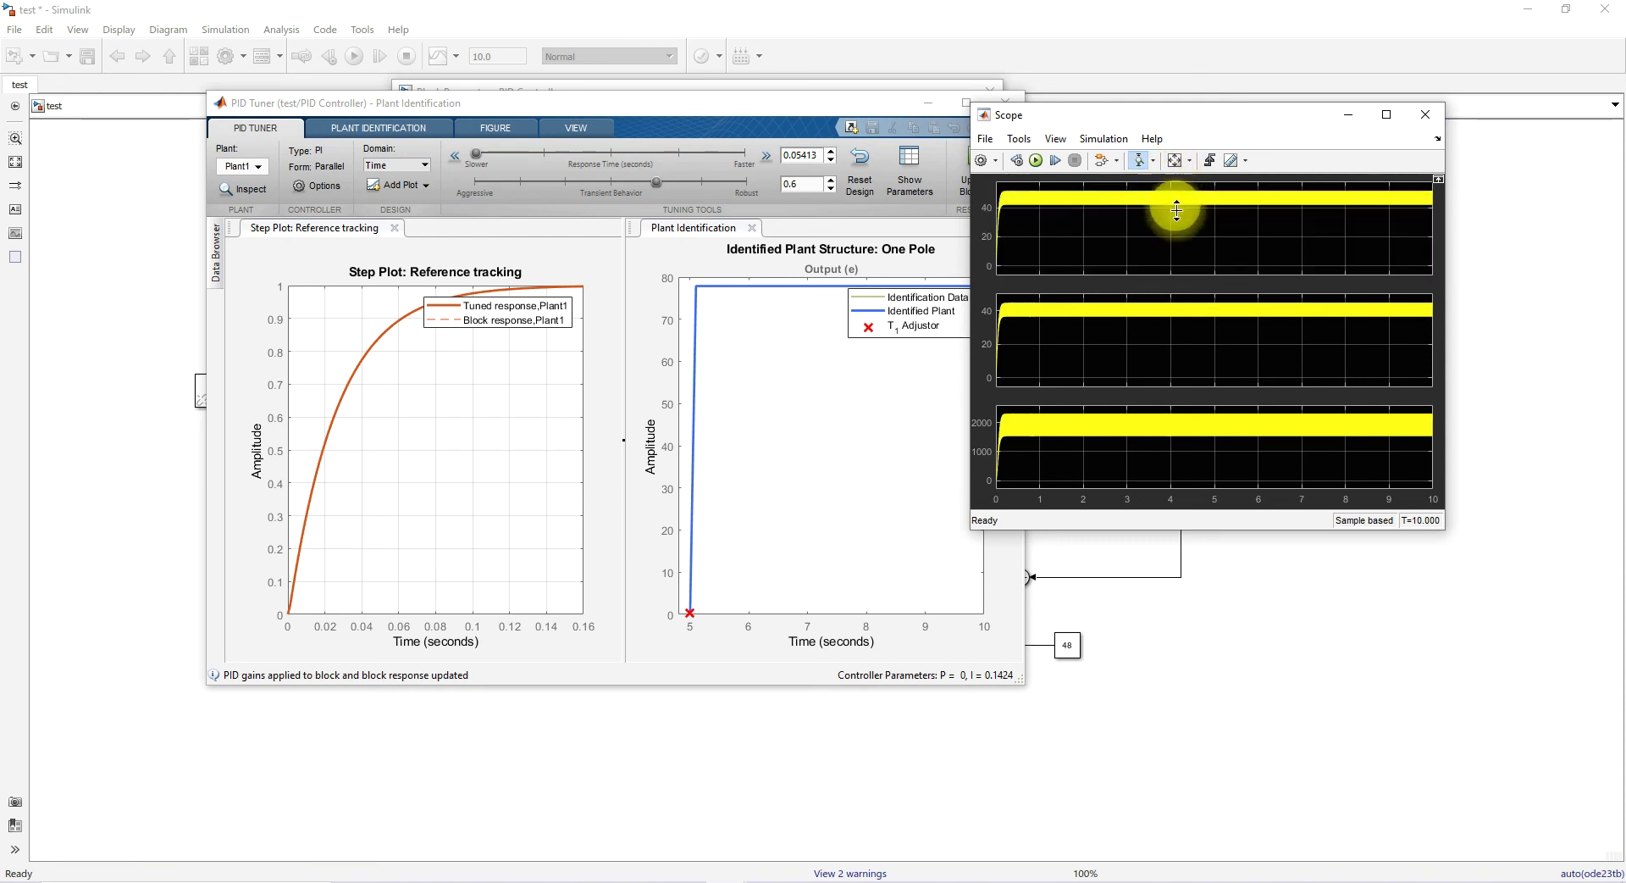
left_click(1172, 205)
left_click_drag(1162, 251, 1165, 201)
left_click(1174, 165)
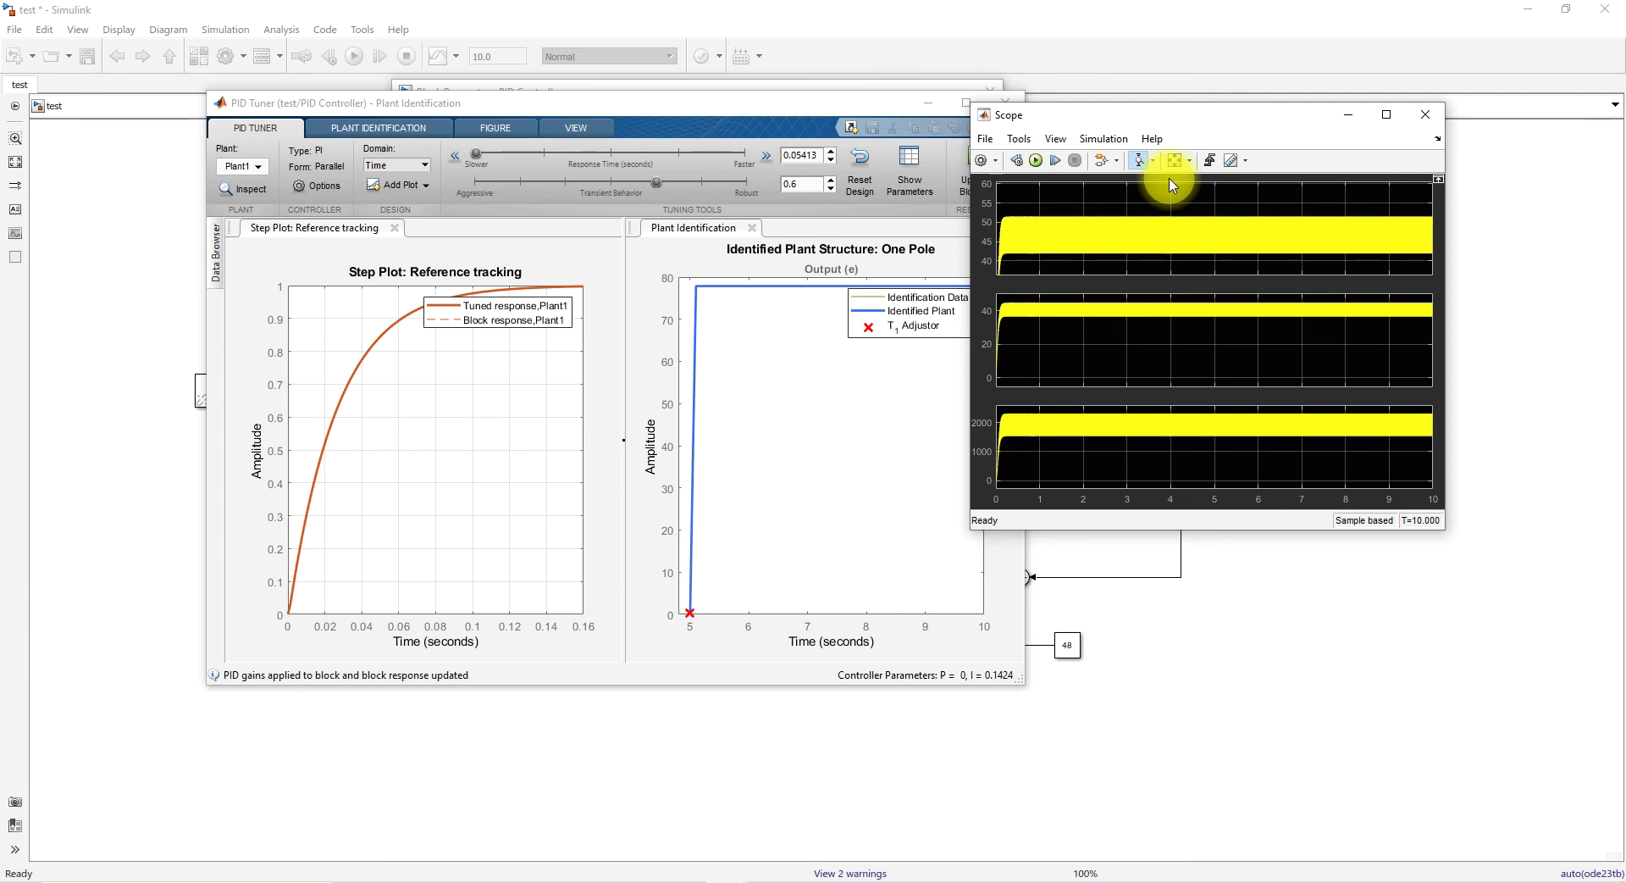
Step: Switch to MATLAB and calculate 10 percent of the output voltage with 48*0.1
left_click(734, 877)
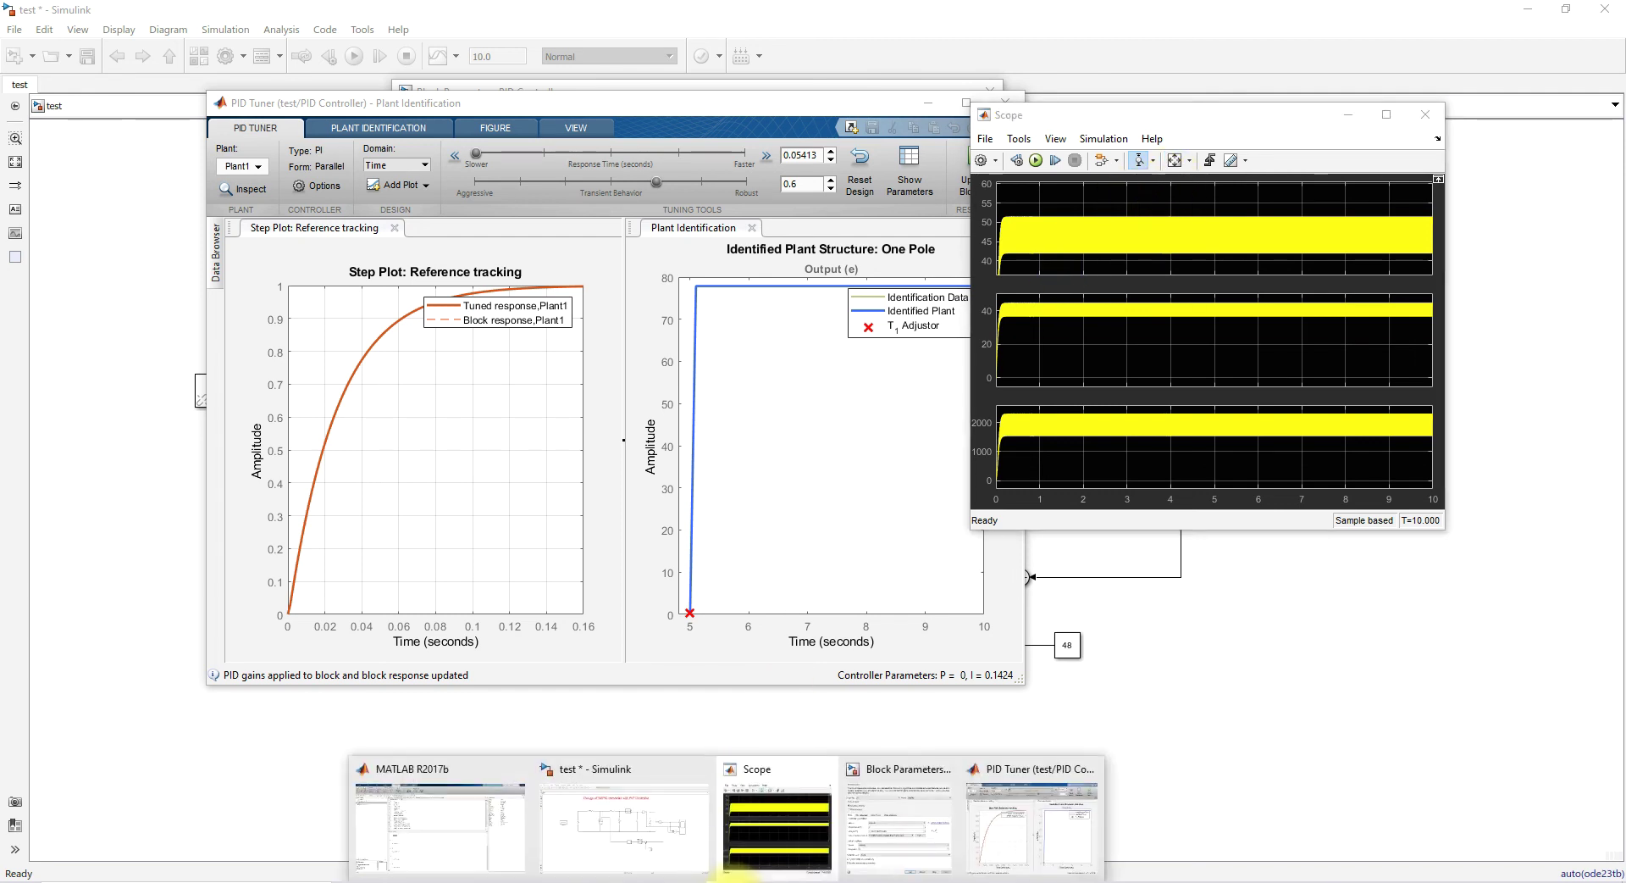
left_click(475, 857)
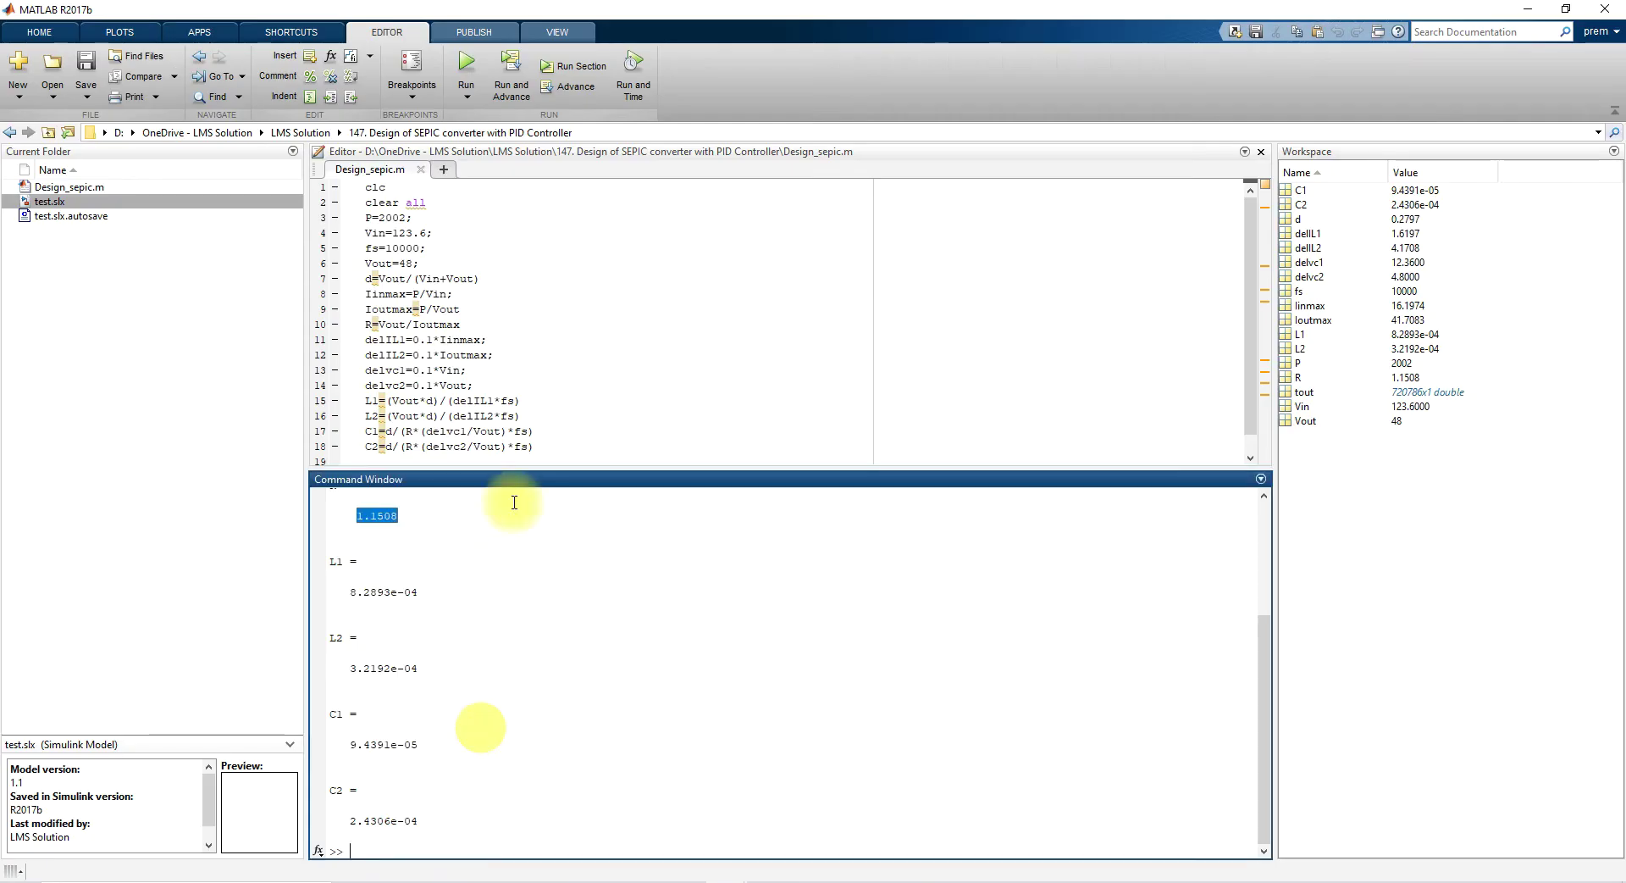
left_click(639, 665)
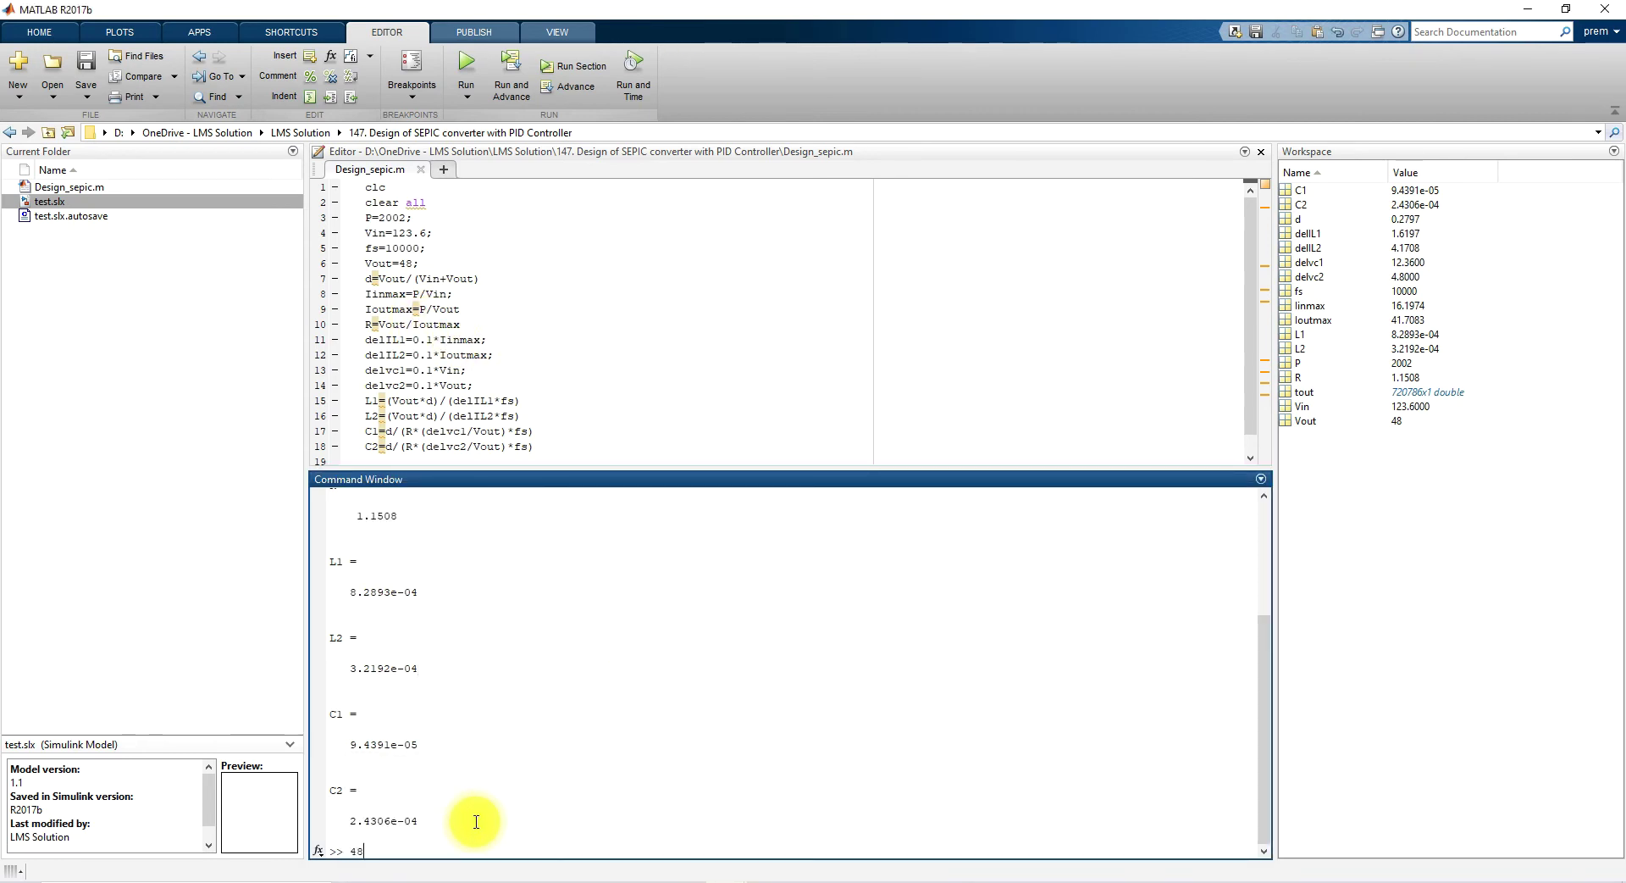
type("48*0.1")
key("Return")
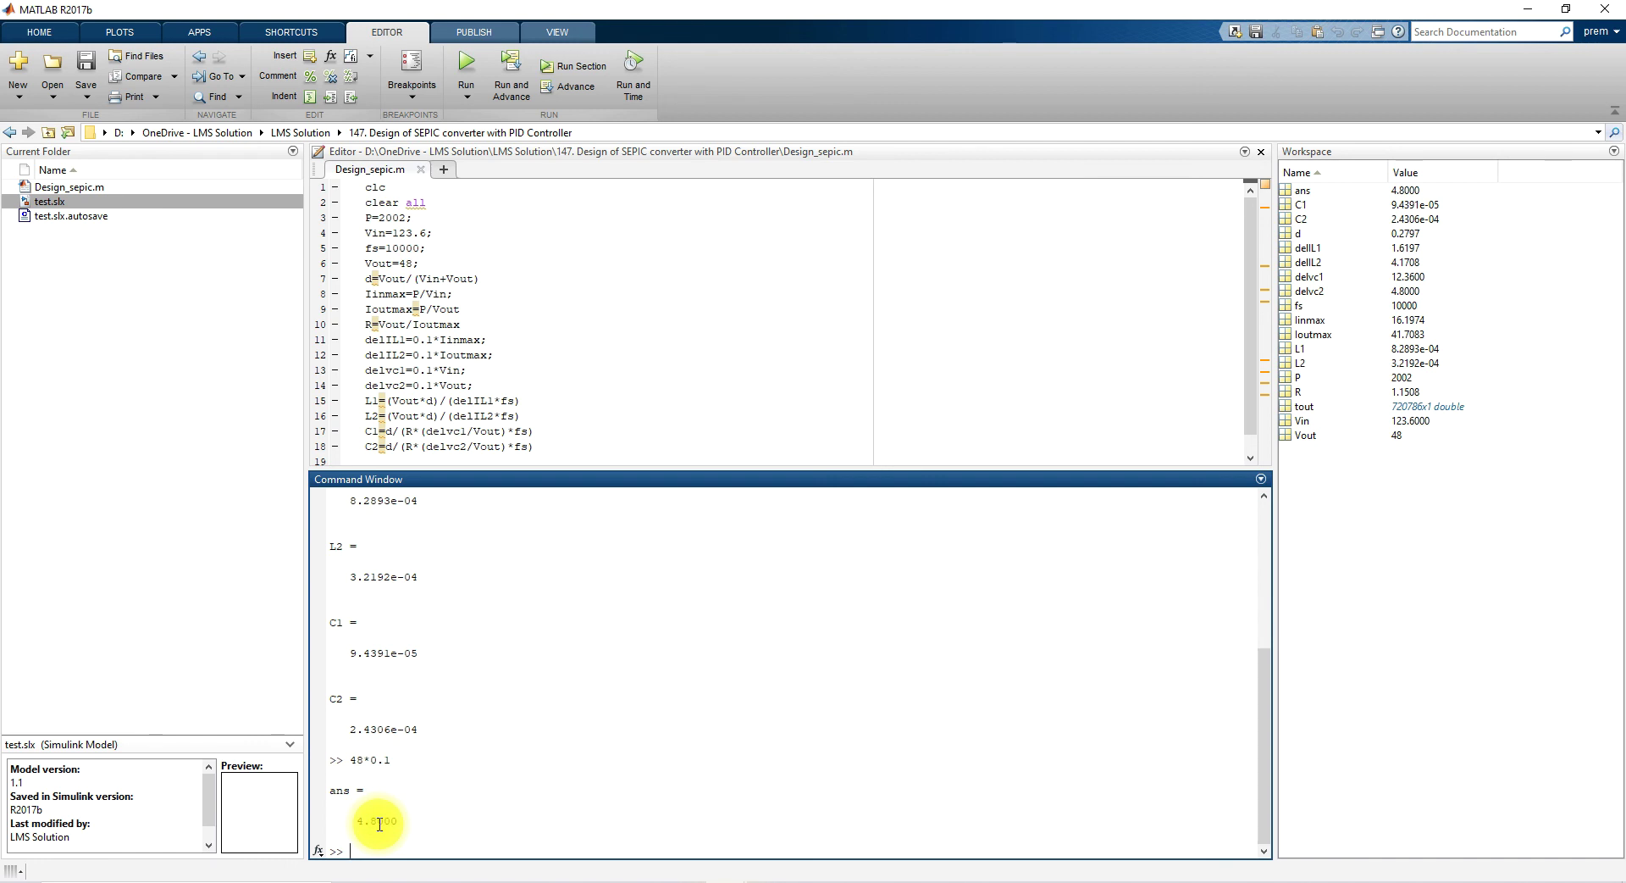
Step: Set the ripple factors of delIL1, delIL2, delvc1 and delvc2 in Design_sepic.m to 0.01 and run the script
left_click(427, 339)
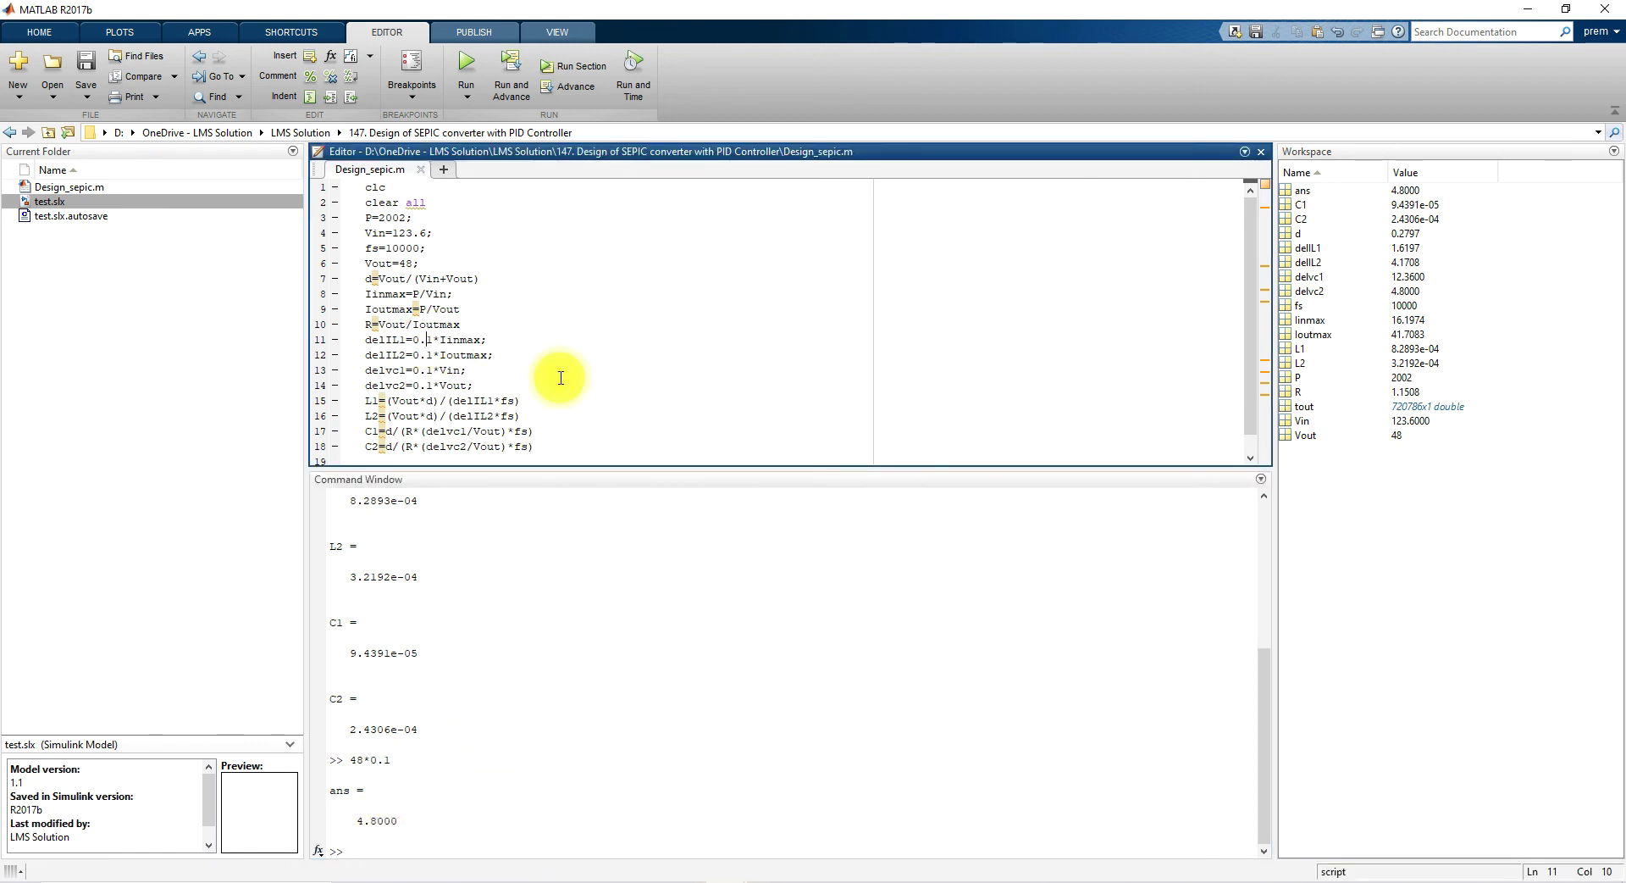
type("0")
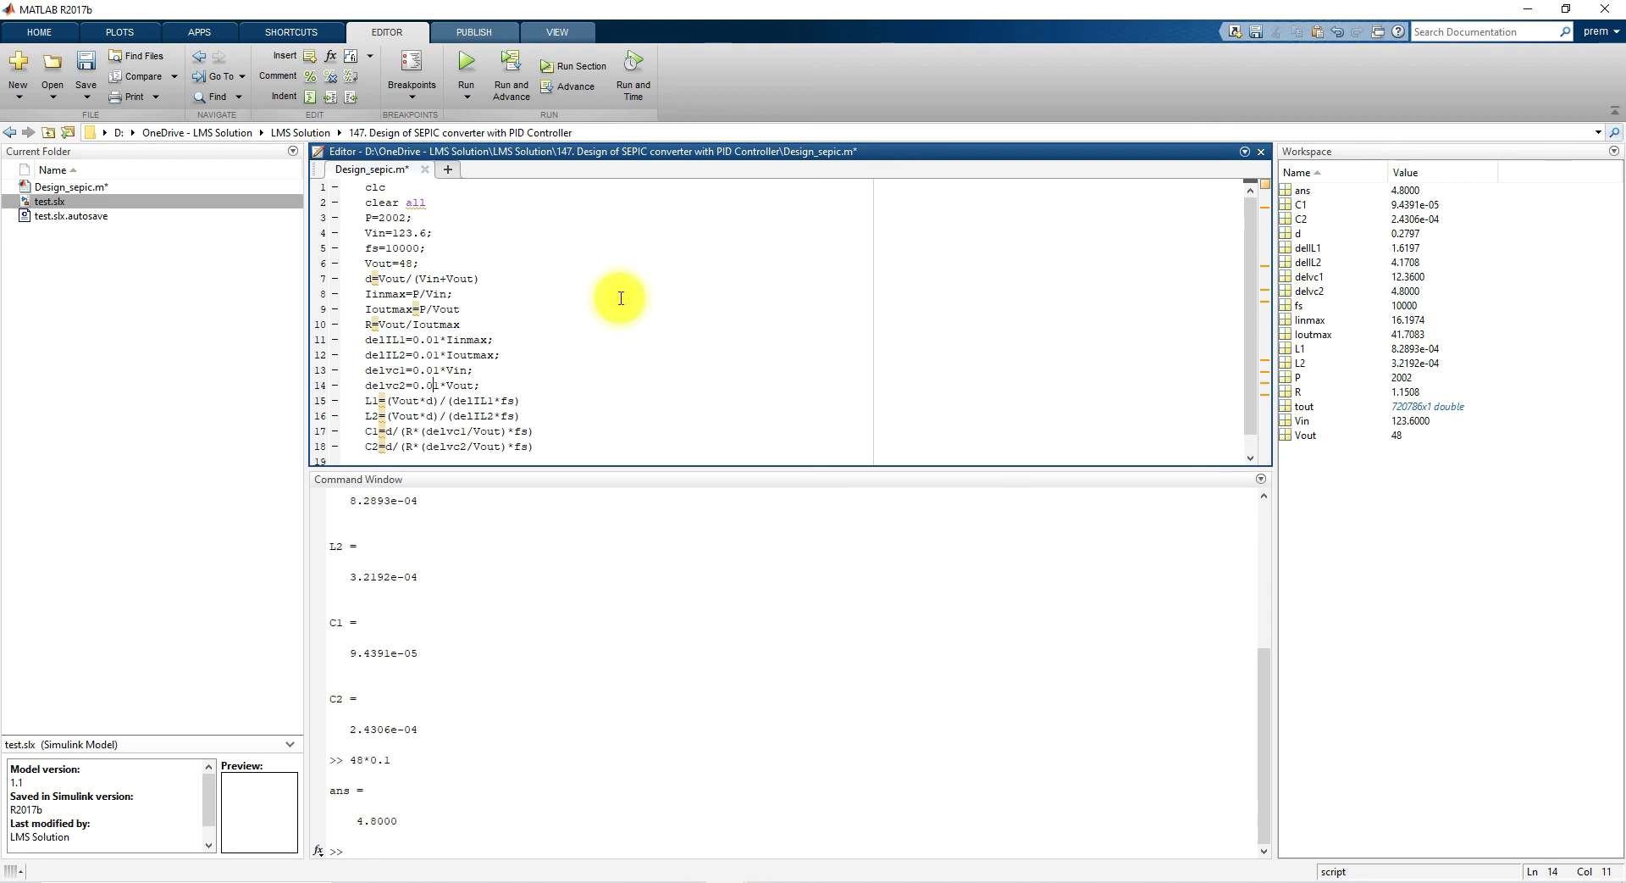
left_click(466, 66)
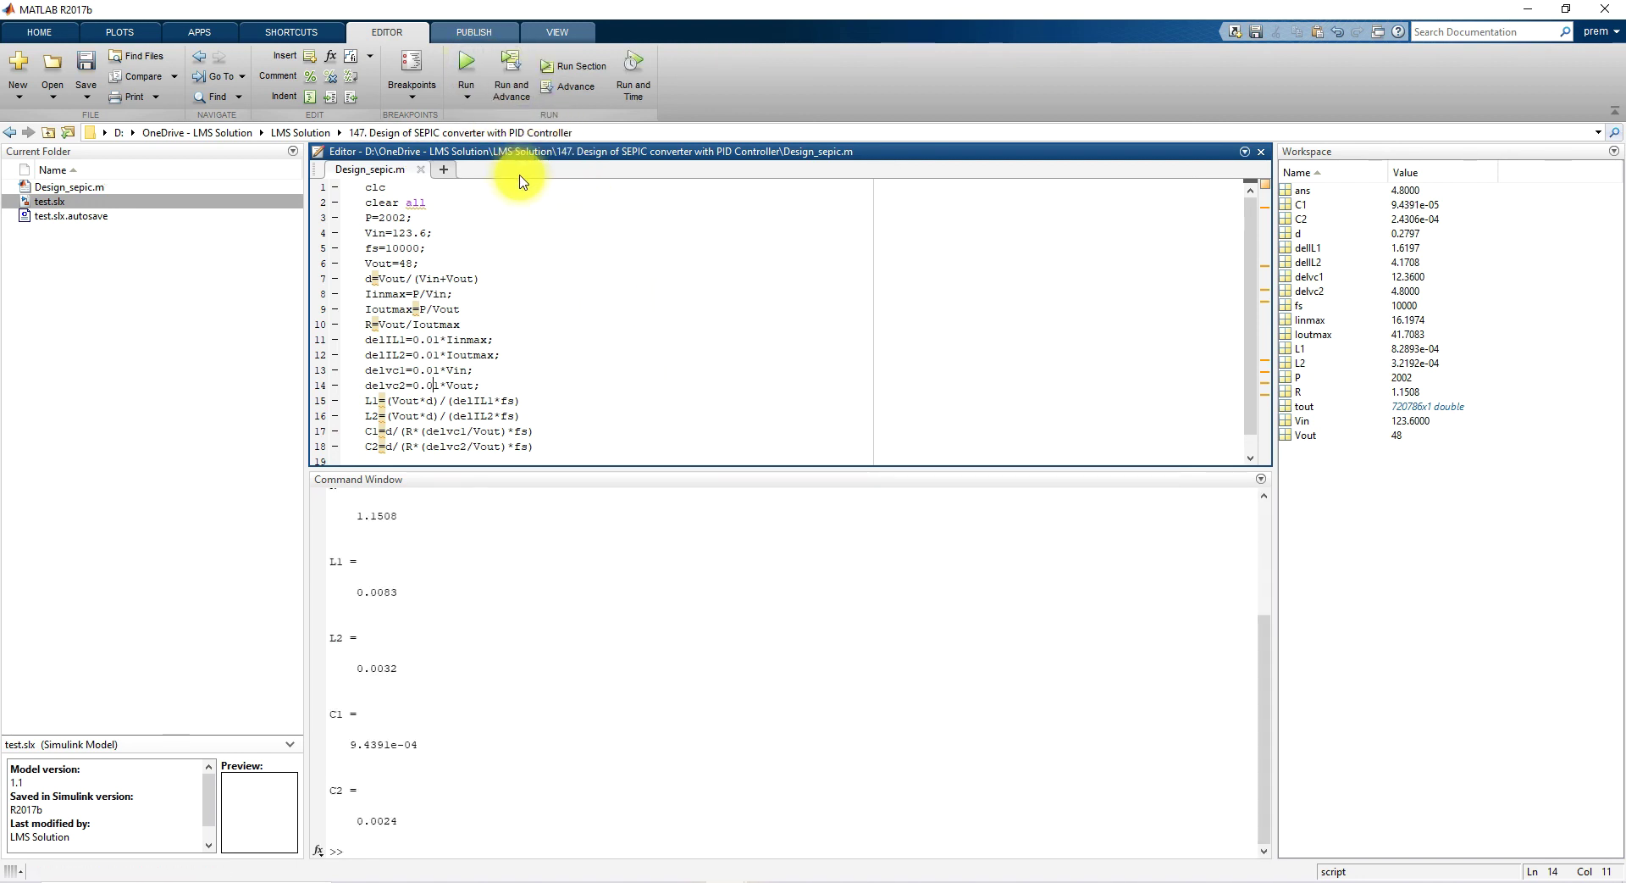
Step: Copy the recalculated L1 value 0.0083 from MATLAB into the inductance of the Simulink model's series input inductor
left_click(376, 588)
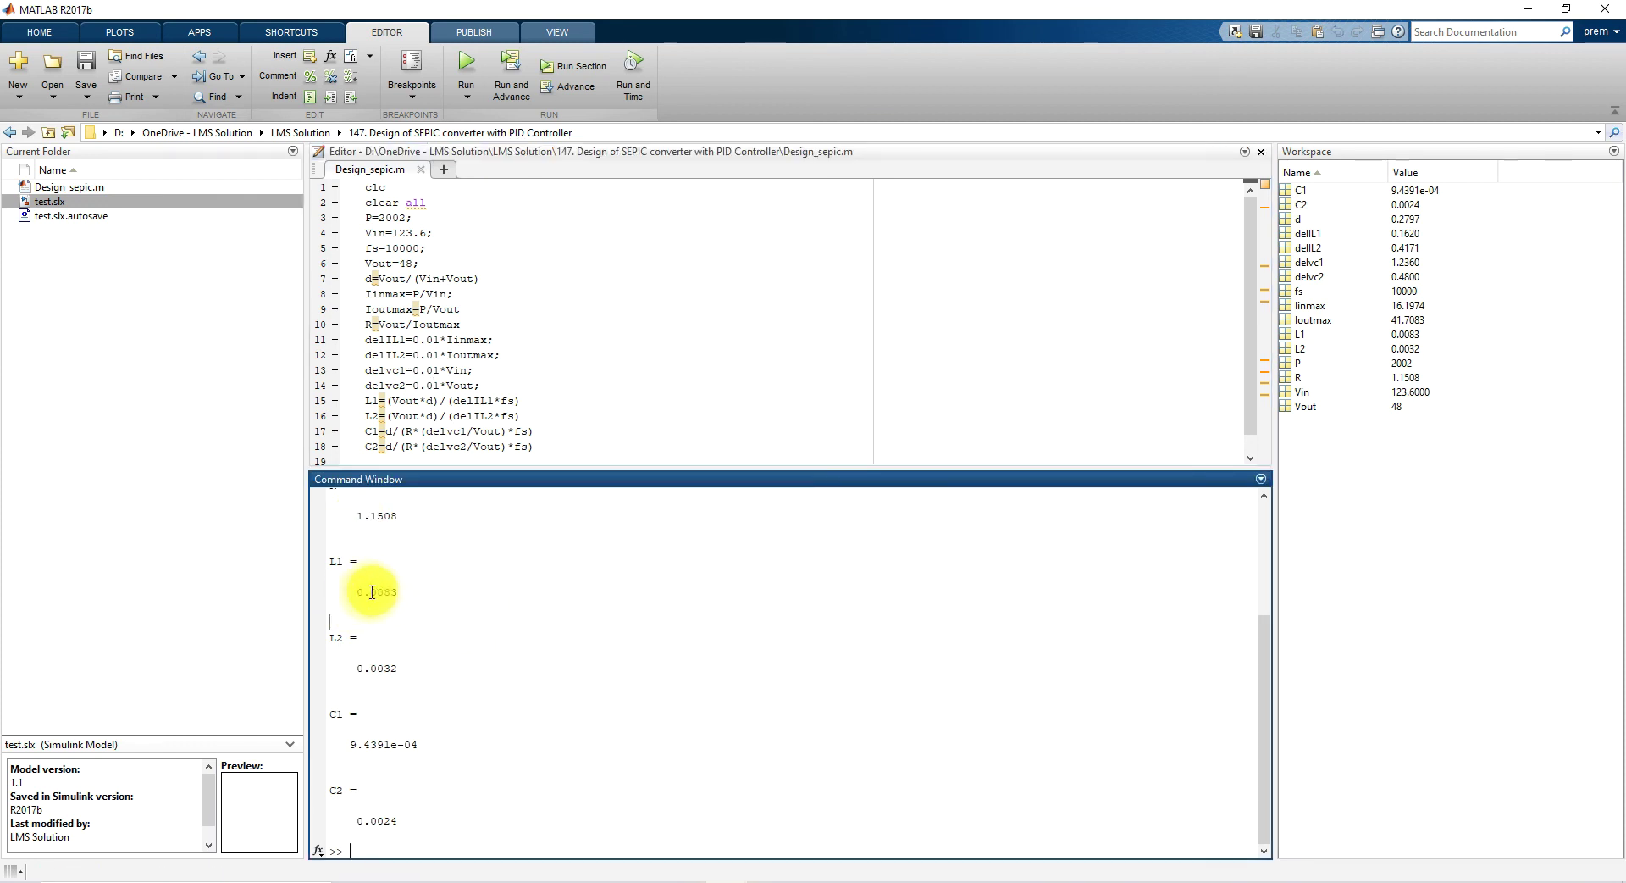
left_click_drag(356, 591, 404, 591)
key("ctrl+c")
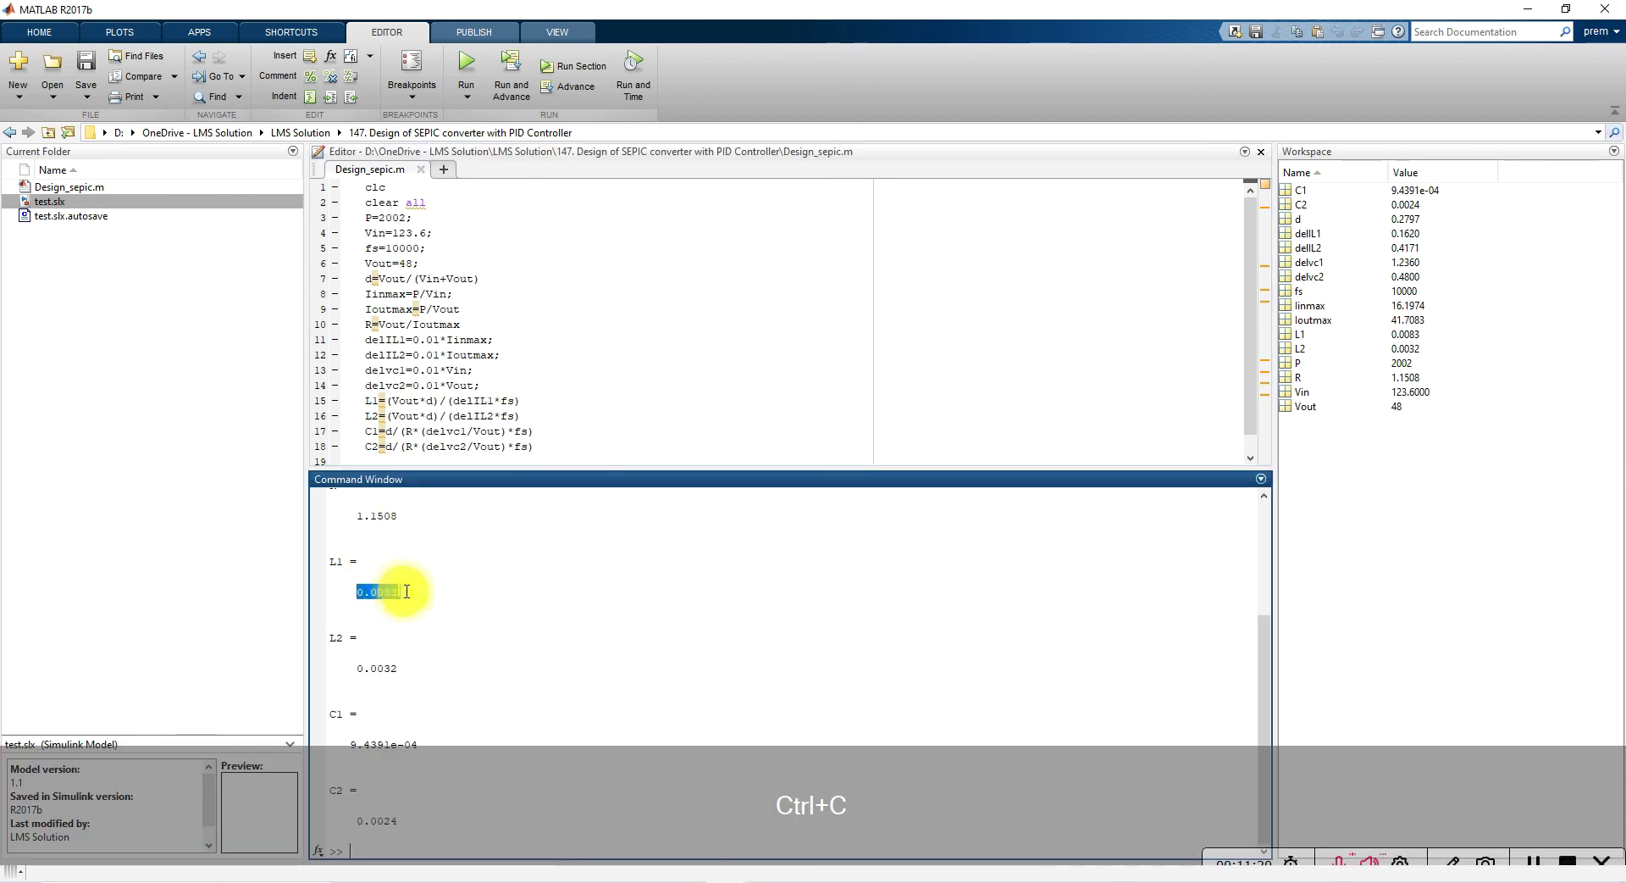
key("ctrl+c")
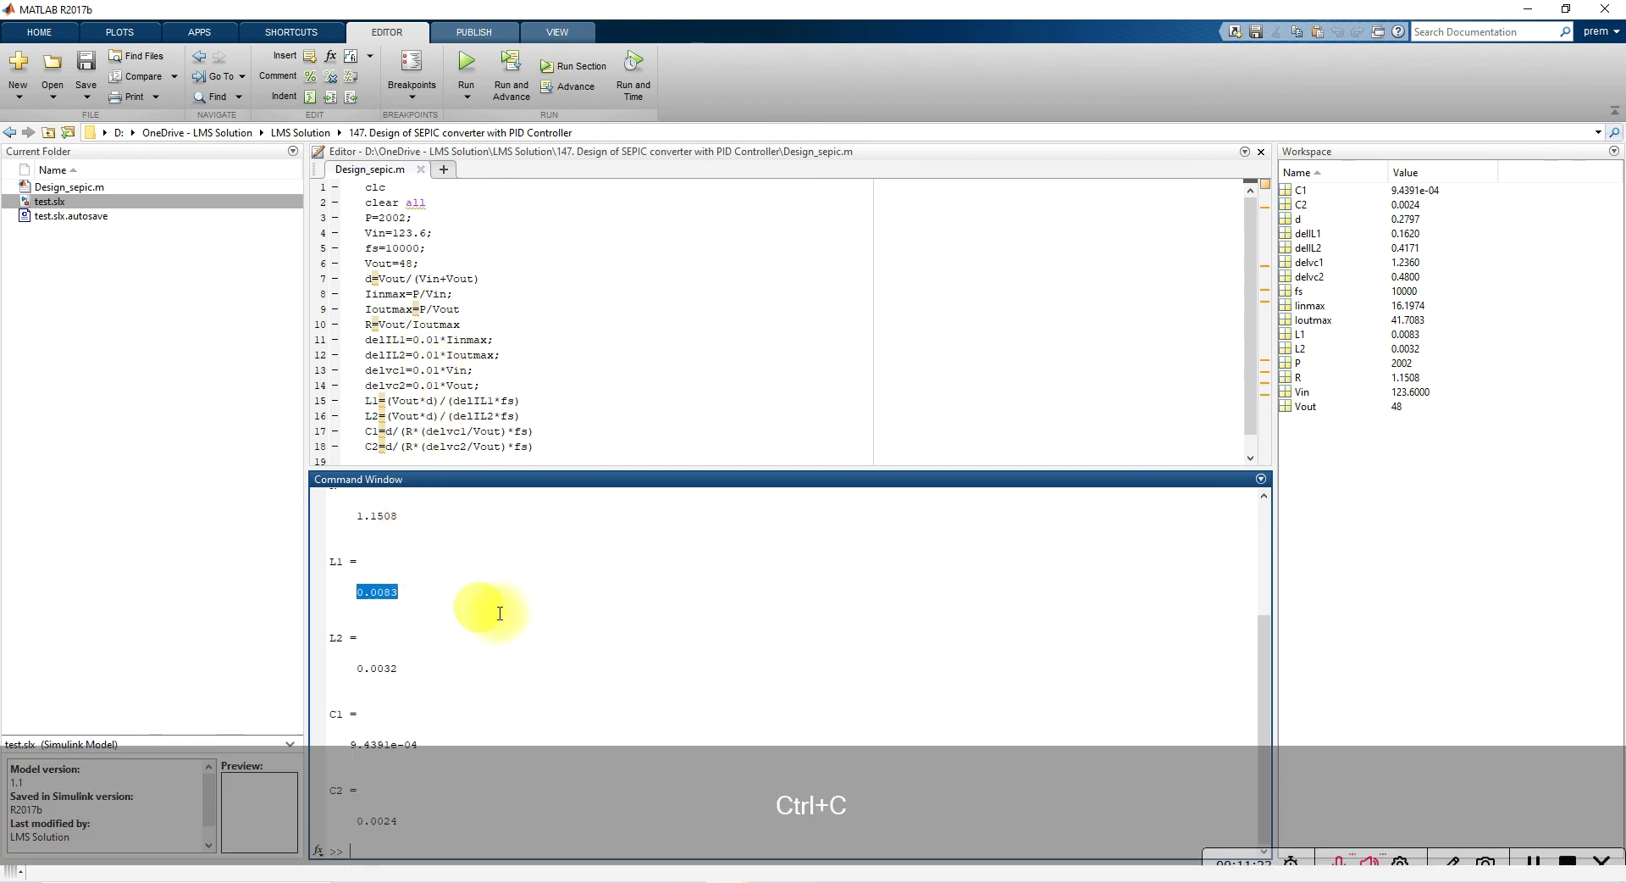
left_click(726, 874)
left_click(624, 847)
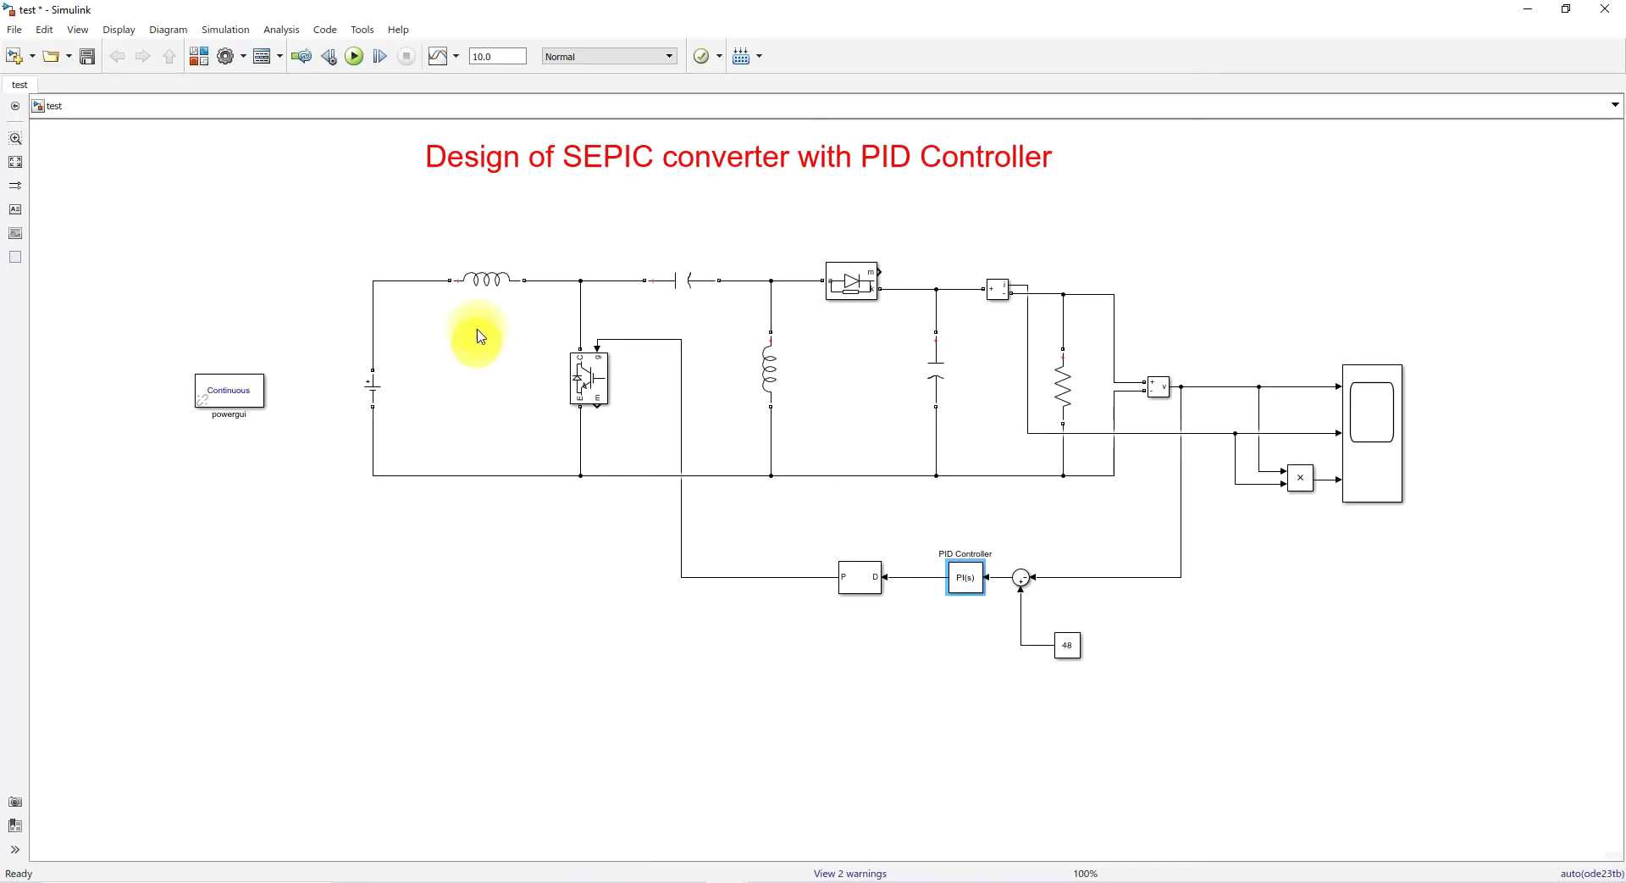
double_click(484, 281)
double_click(608, 314)
key("ctrl+v")
left_click(651, 408)
Step: Copy the recalculated L2 value 0.0032 from MATLAB into the inductance of the model's shunt inductor
left_click(726, 874)
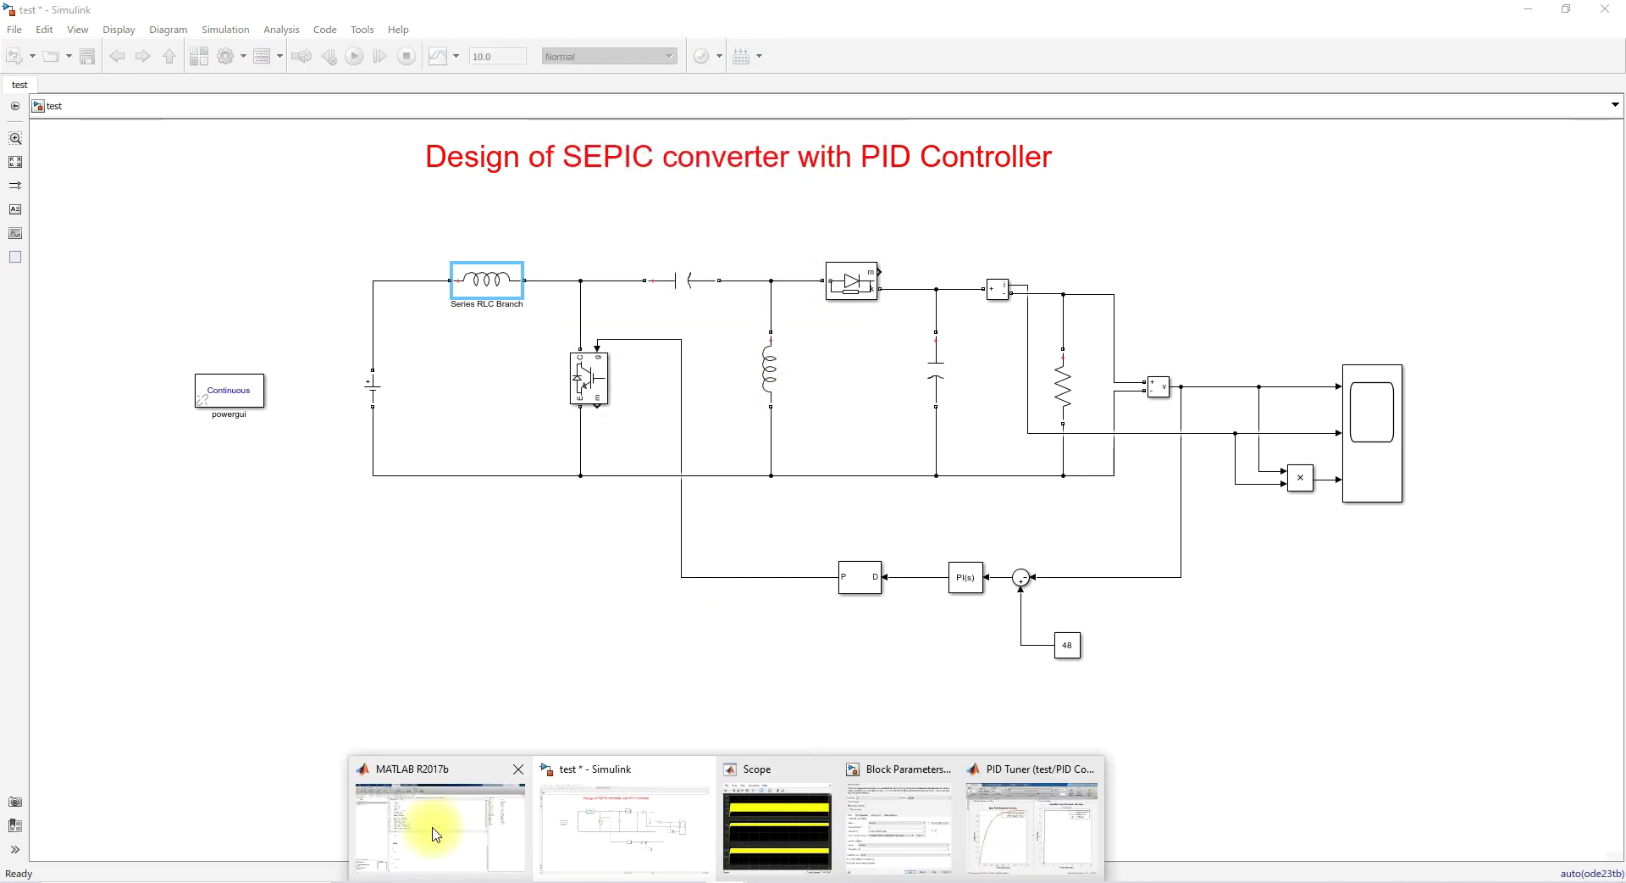
left_click(429, 828)
double_click(373, 669)
key("ctrl+c")
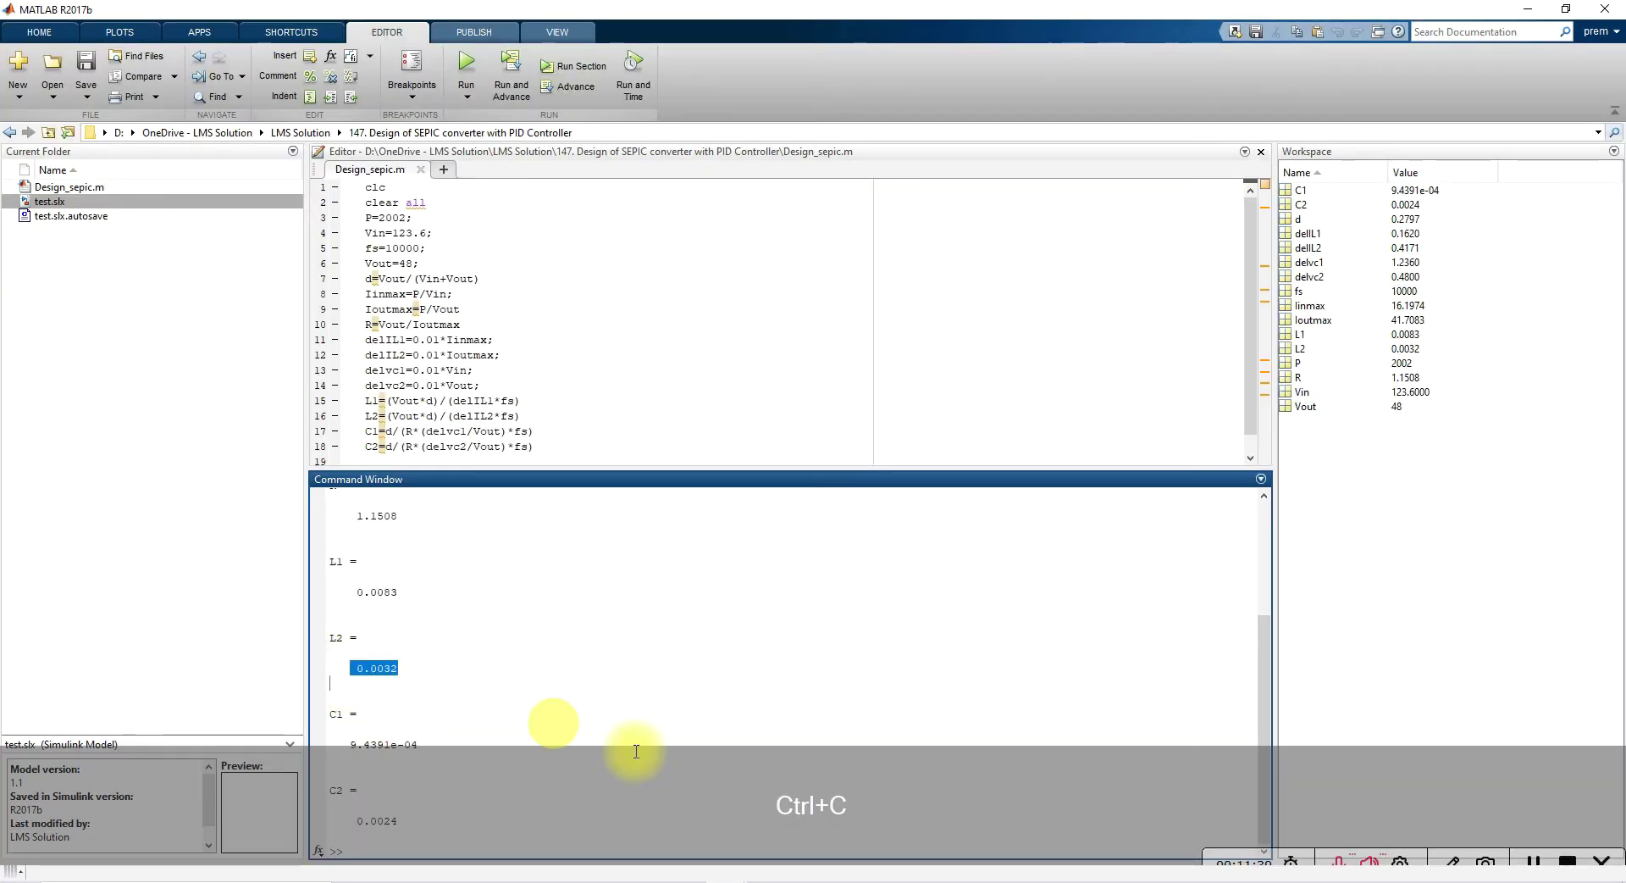
left_click(726, 875)
left_click(669, 817)
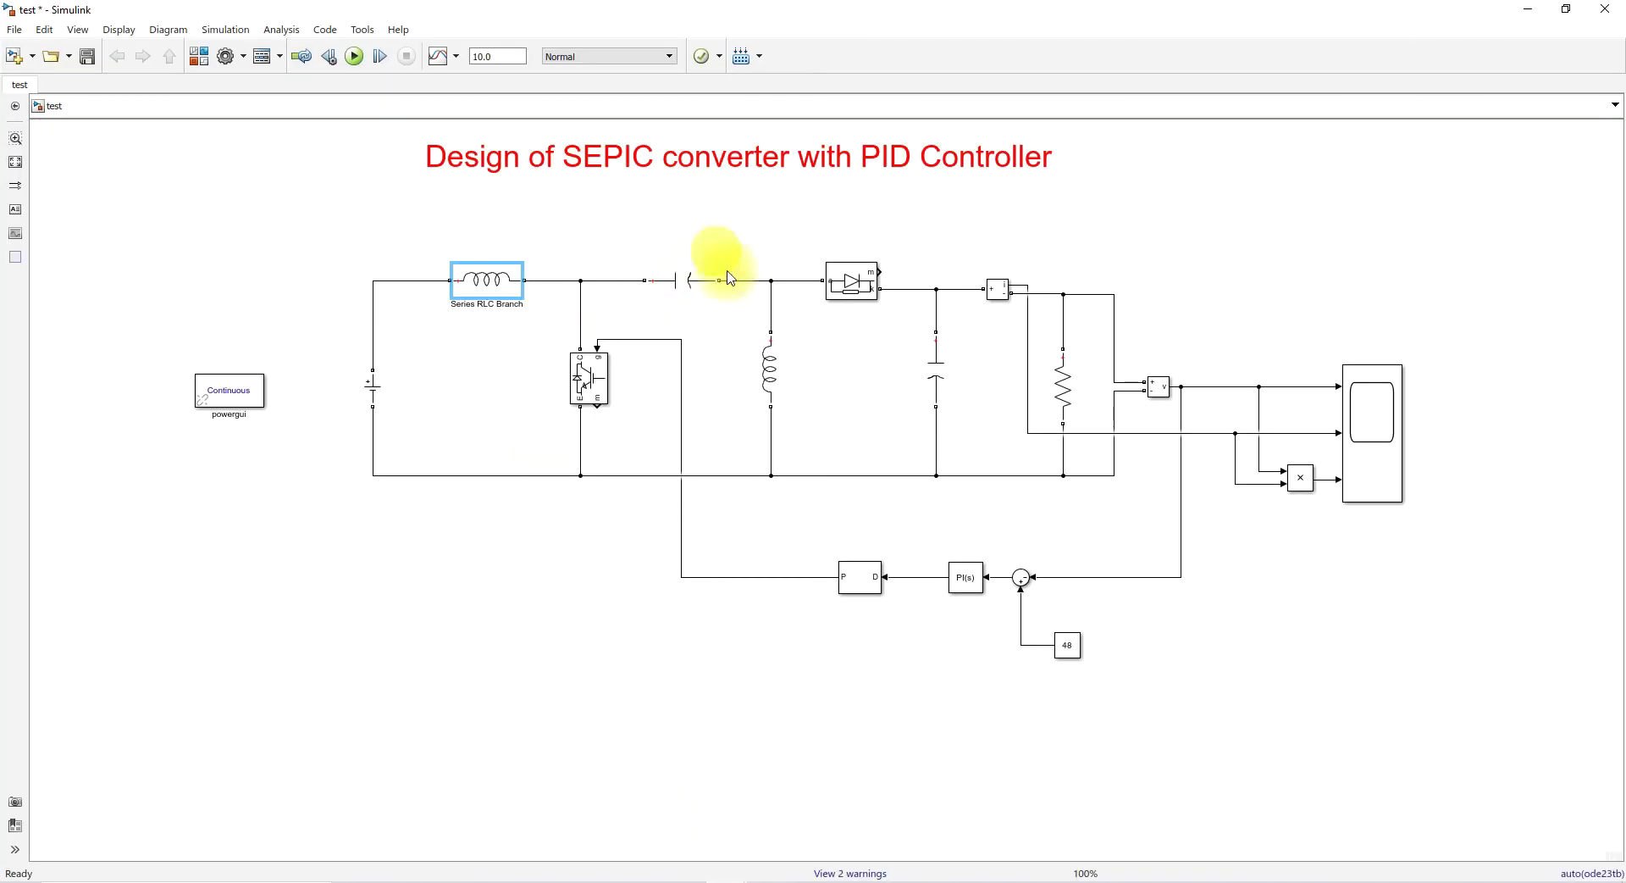
double_click(770, 370)
double_click(882, 403)
key("ctrl+v")
left_click(918, 497)
Step: Copy the recalculated C1 value 9.4391e-04 from MATLAB into the capacitance of the model's series coupling capacitor
left_click(726, 874)
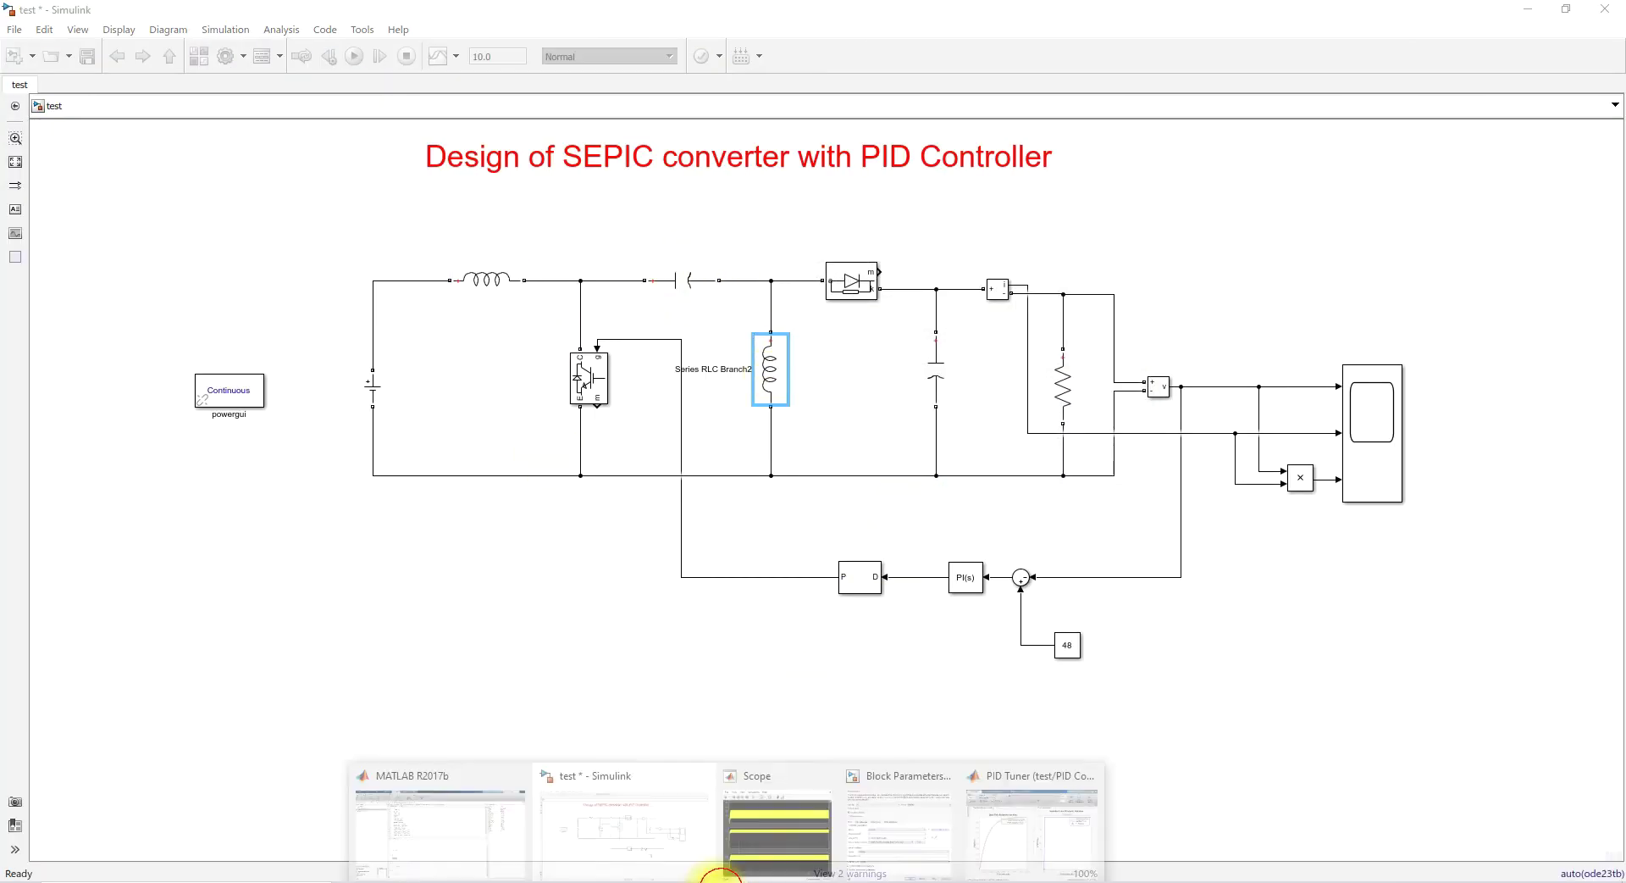
left_click(399, 810)
left_click_drag(349, 744, 430, 742)
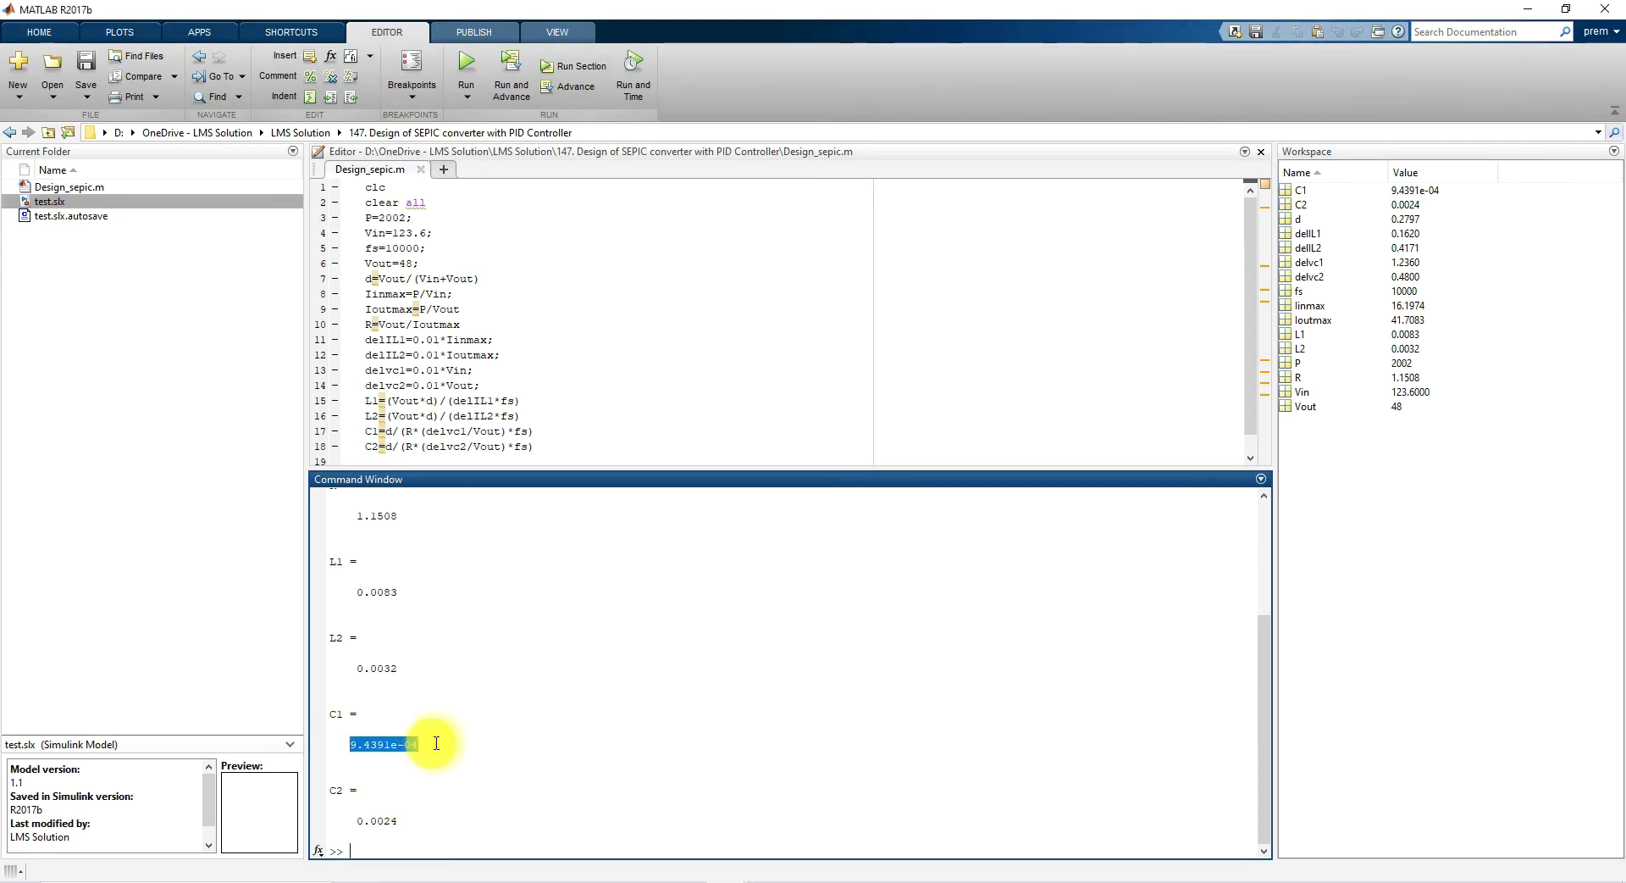
key("ctrl+c")
left_click(737, 876)
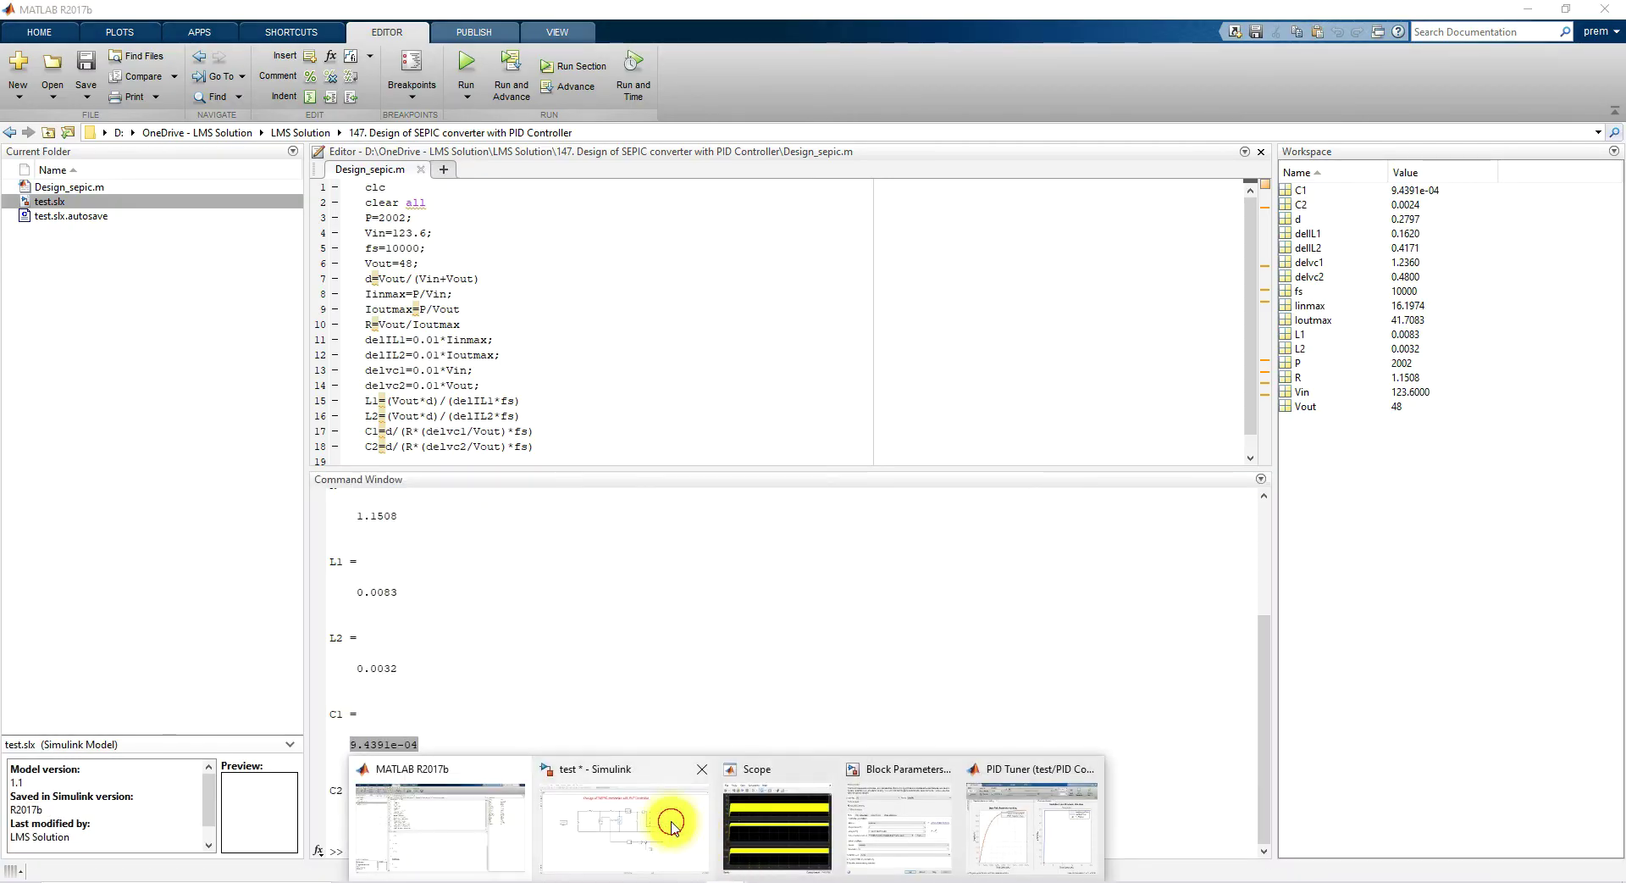
left_click(664, 826)
double_click(674, 280)
double_click(779, 316)
key("ctrl+v")
left_click(846, 407)
Step: Copy the recalculated C2 value 0.0024 from MATLAB into the capacitance of the output capacitor, Series RLC Branch3
left_click(737, 877)
left_click(509, 834)
left_click_drag(355, 820, 398, 820)
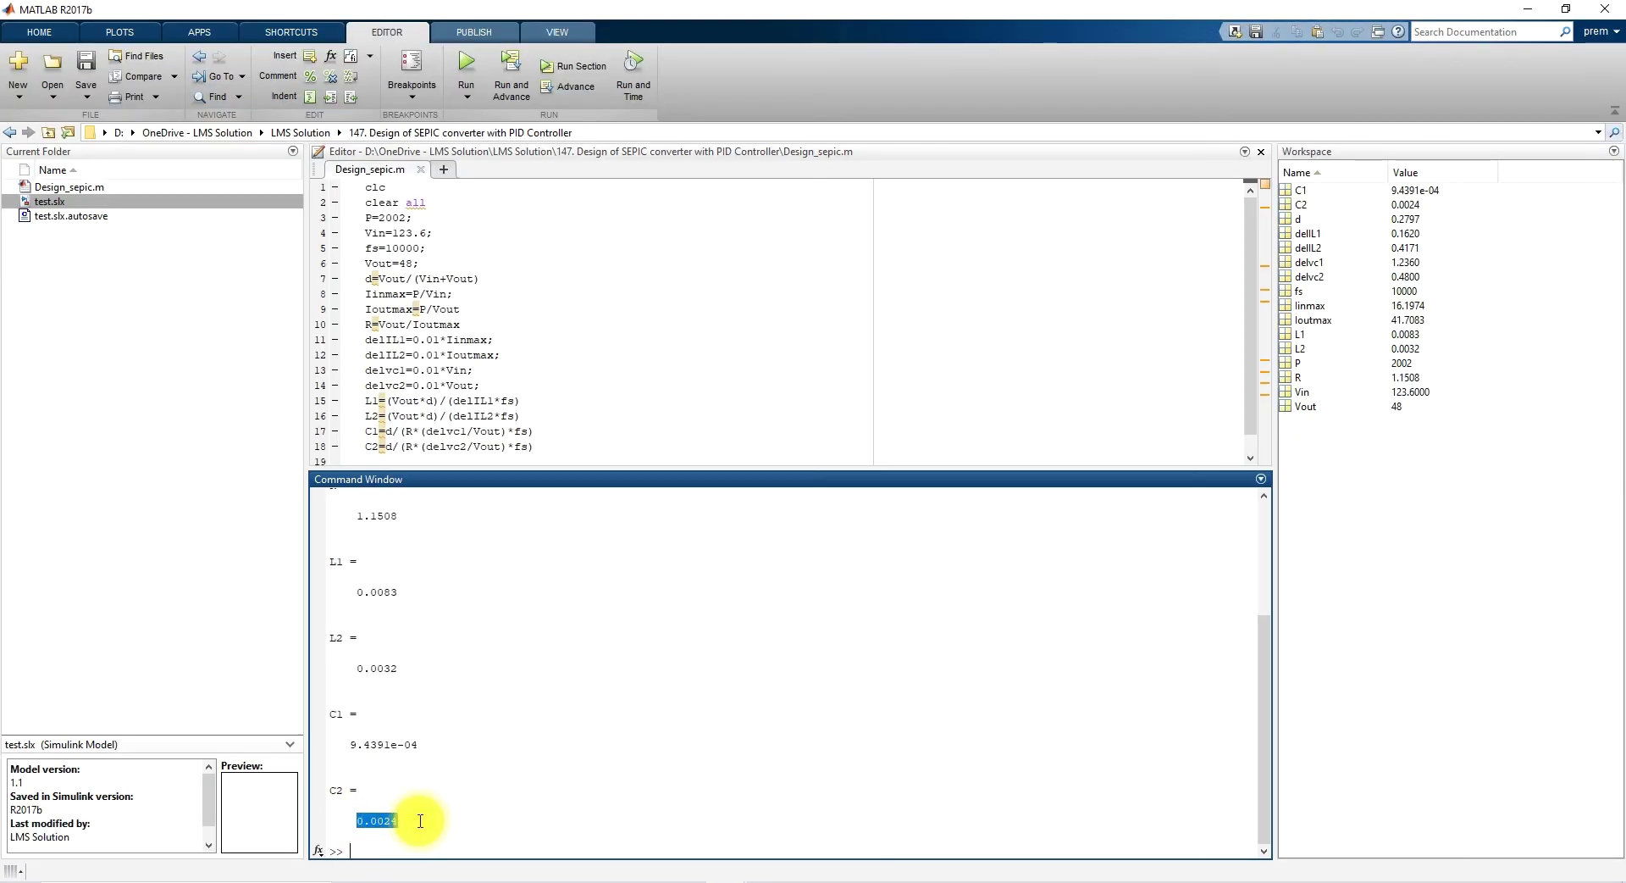
key("ctrl+c")
left_click(724, 877)
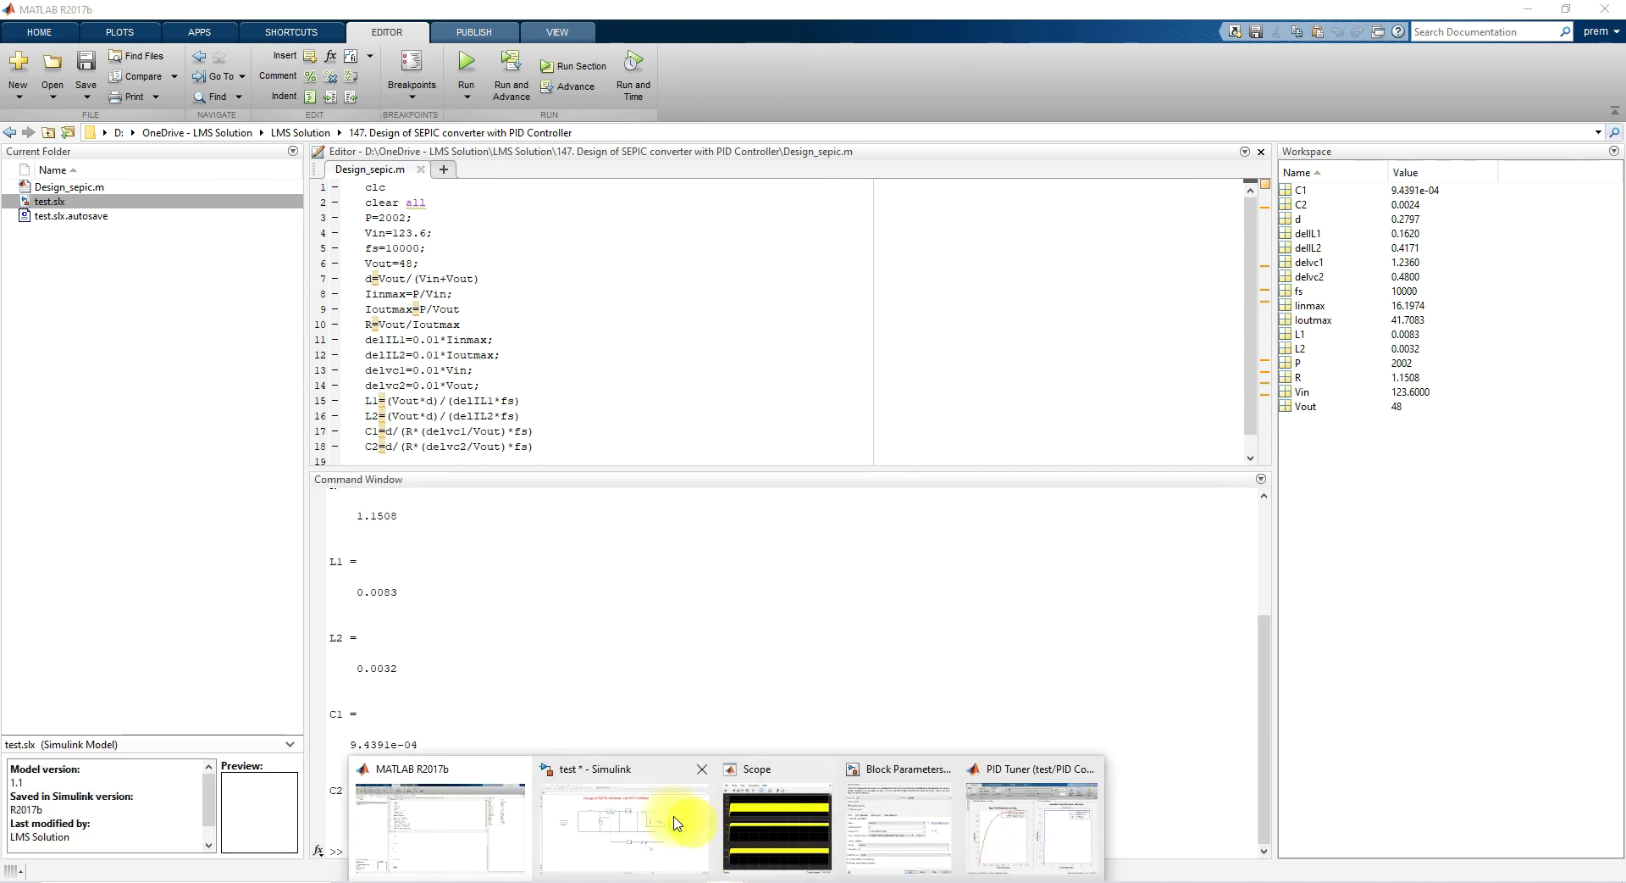
left_click(672, 824)
double_click(937, 373)
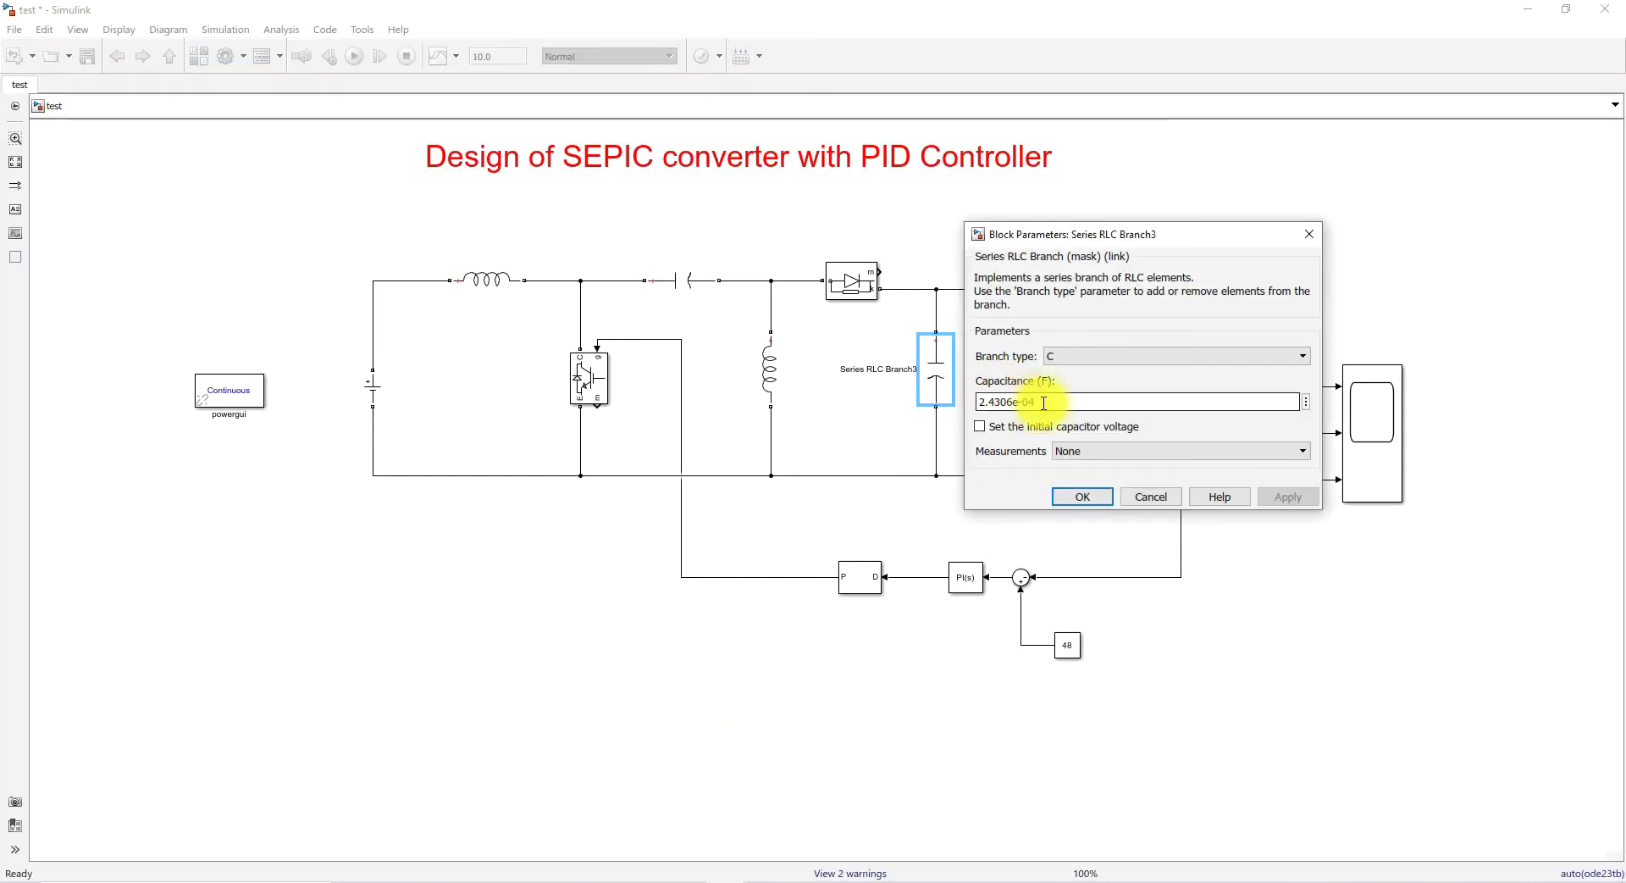
double_click(1035, 402)
key("ctrl+v")
left_click(1079, 497)
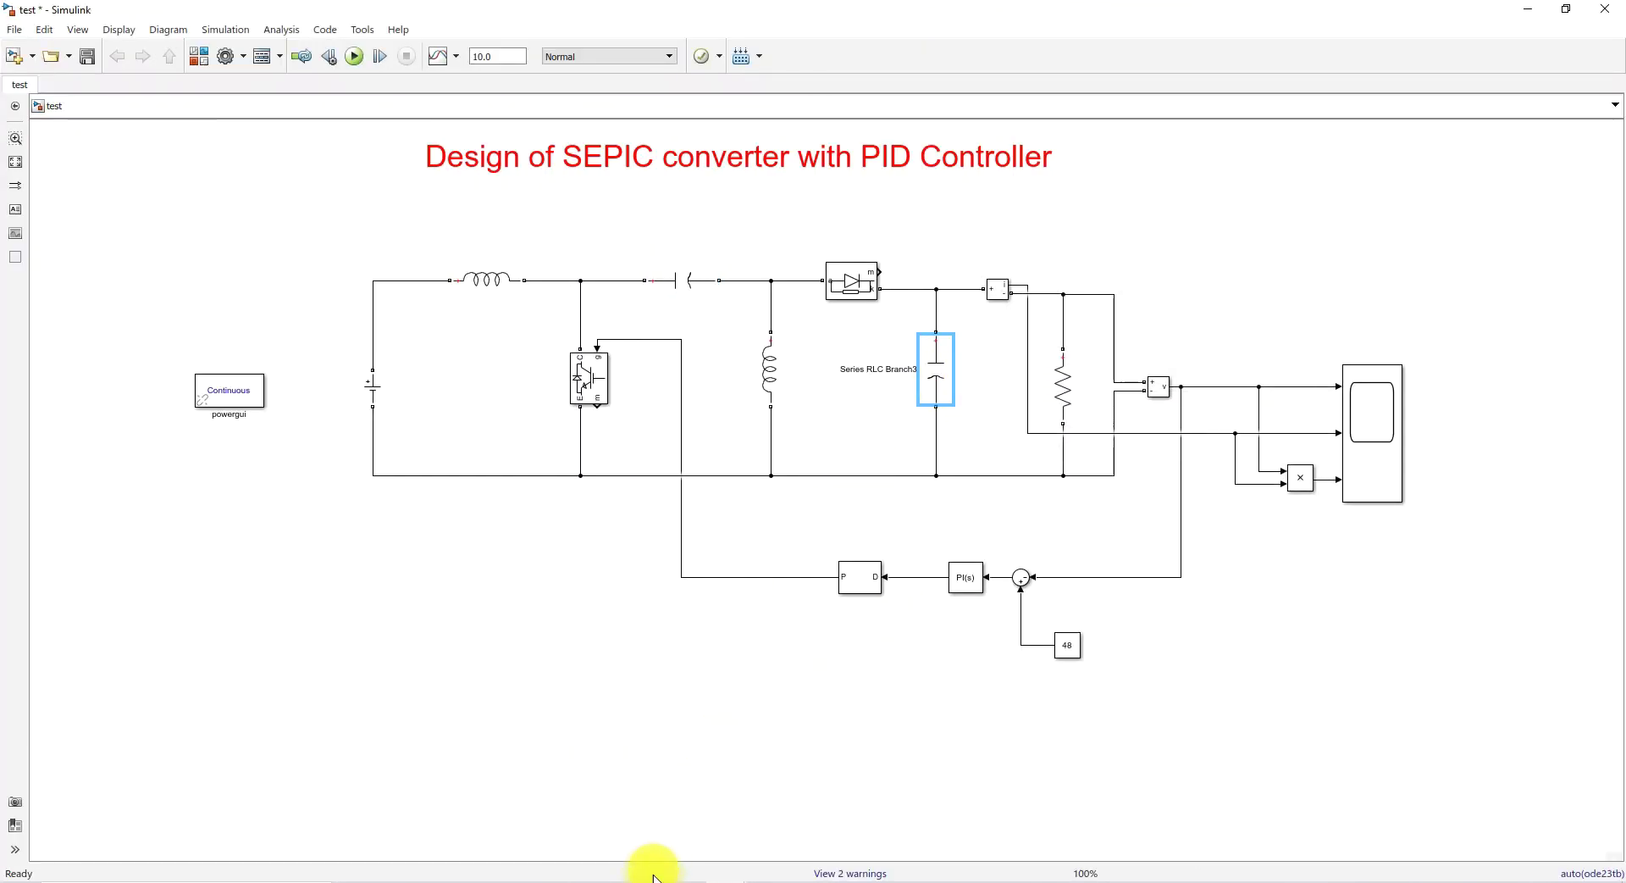
Step: Bring up the Scope, scale its axes to fit, and rerun the simulation with the updated component values
mouse_move(715, 872)
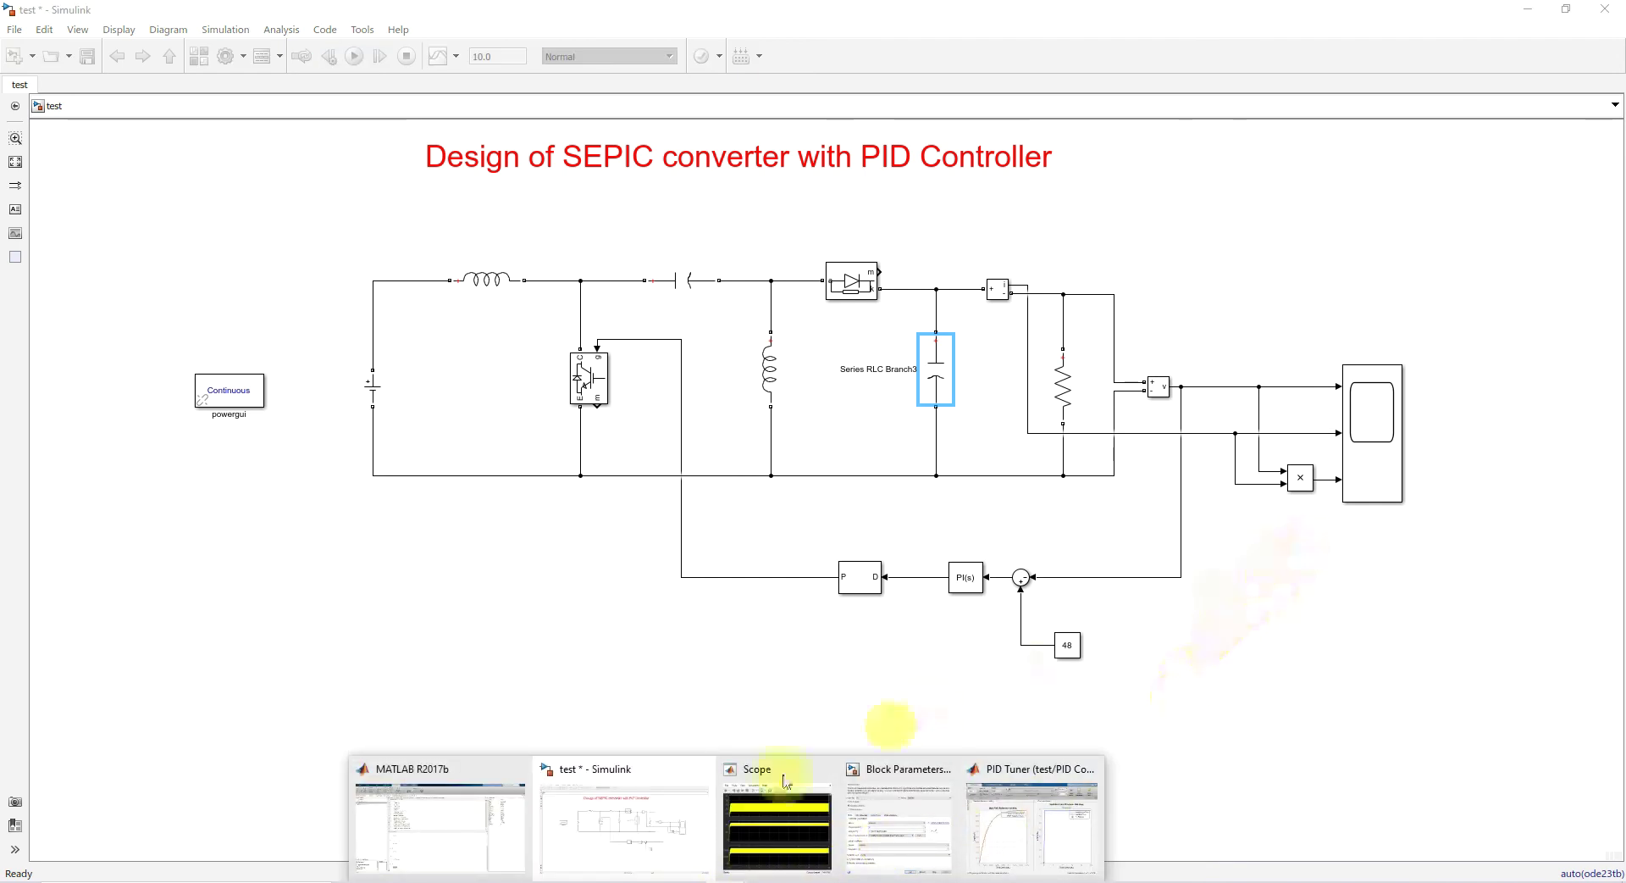
left_click(745, 815)
left_click(1168, 161)
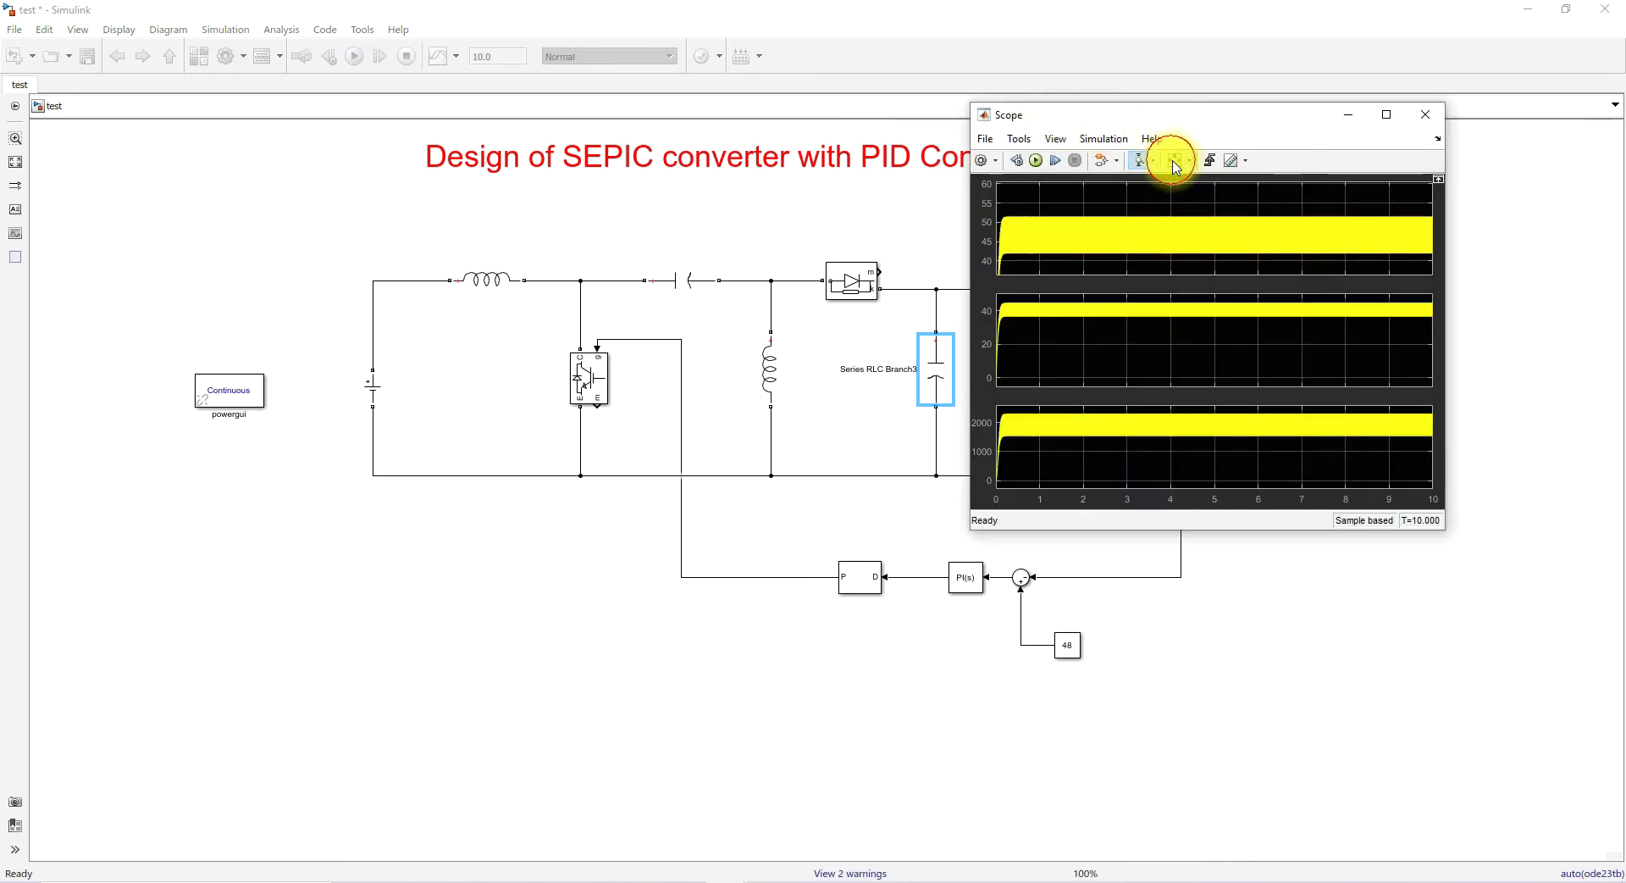
left_click(1035, 163)
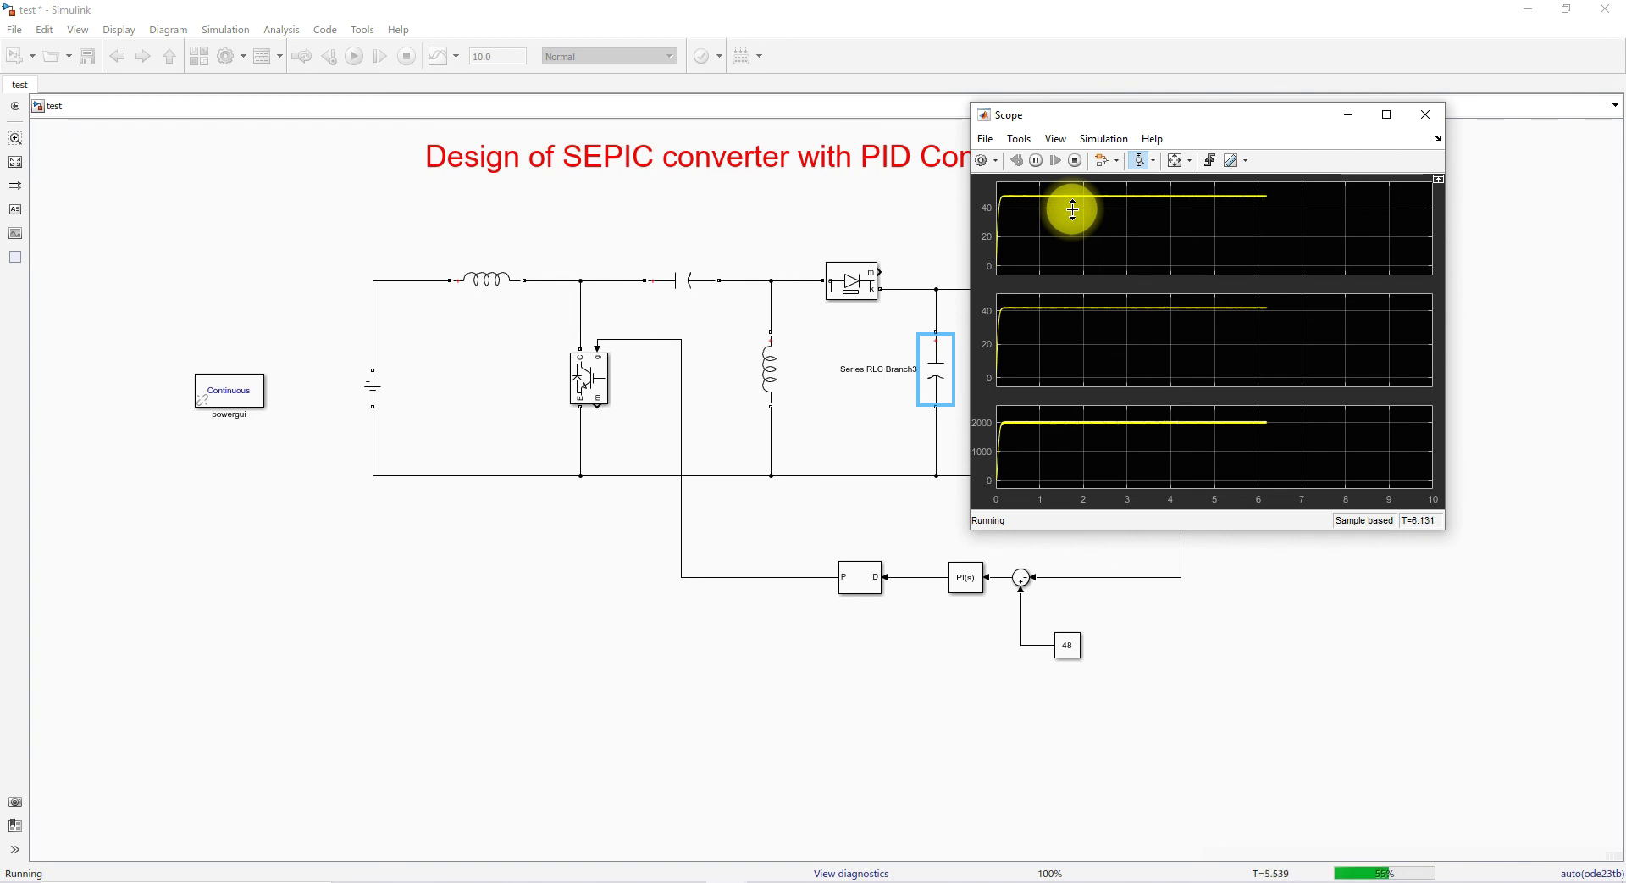
Step: Switch to MATLAB and calculate the 10 percent ripple limits with 48*0.1, 48+4.8 and 48-4.2
left_click(509, 839)
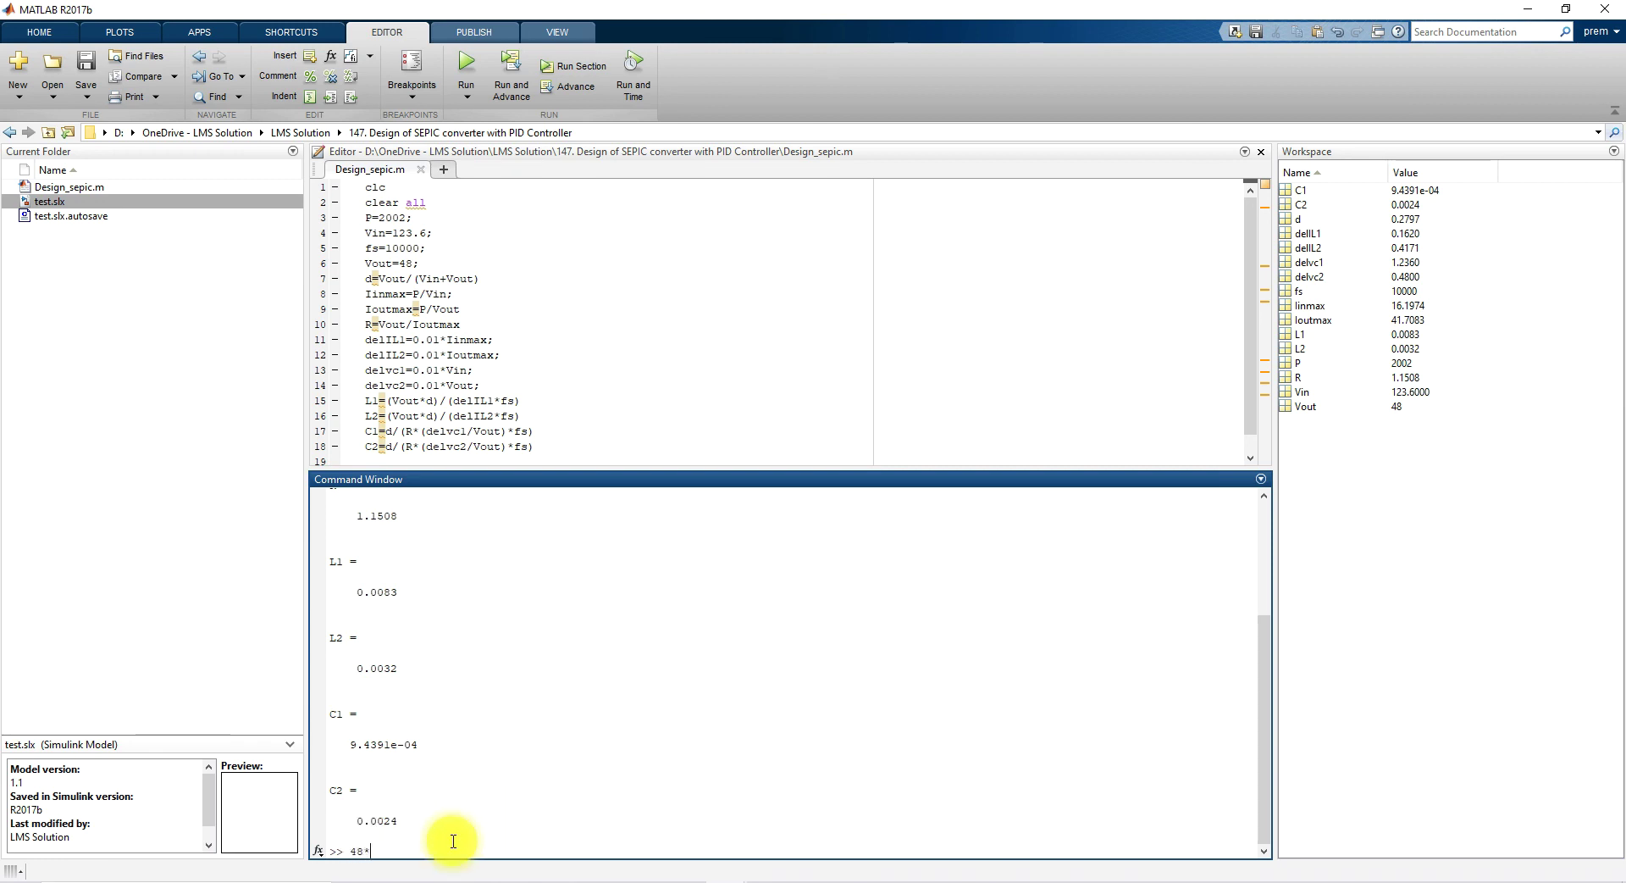
key("Return")
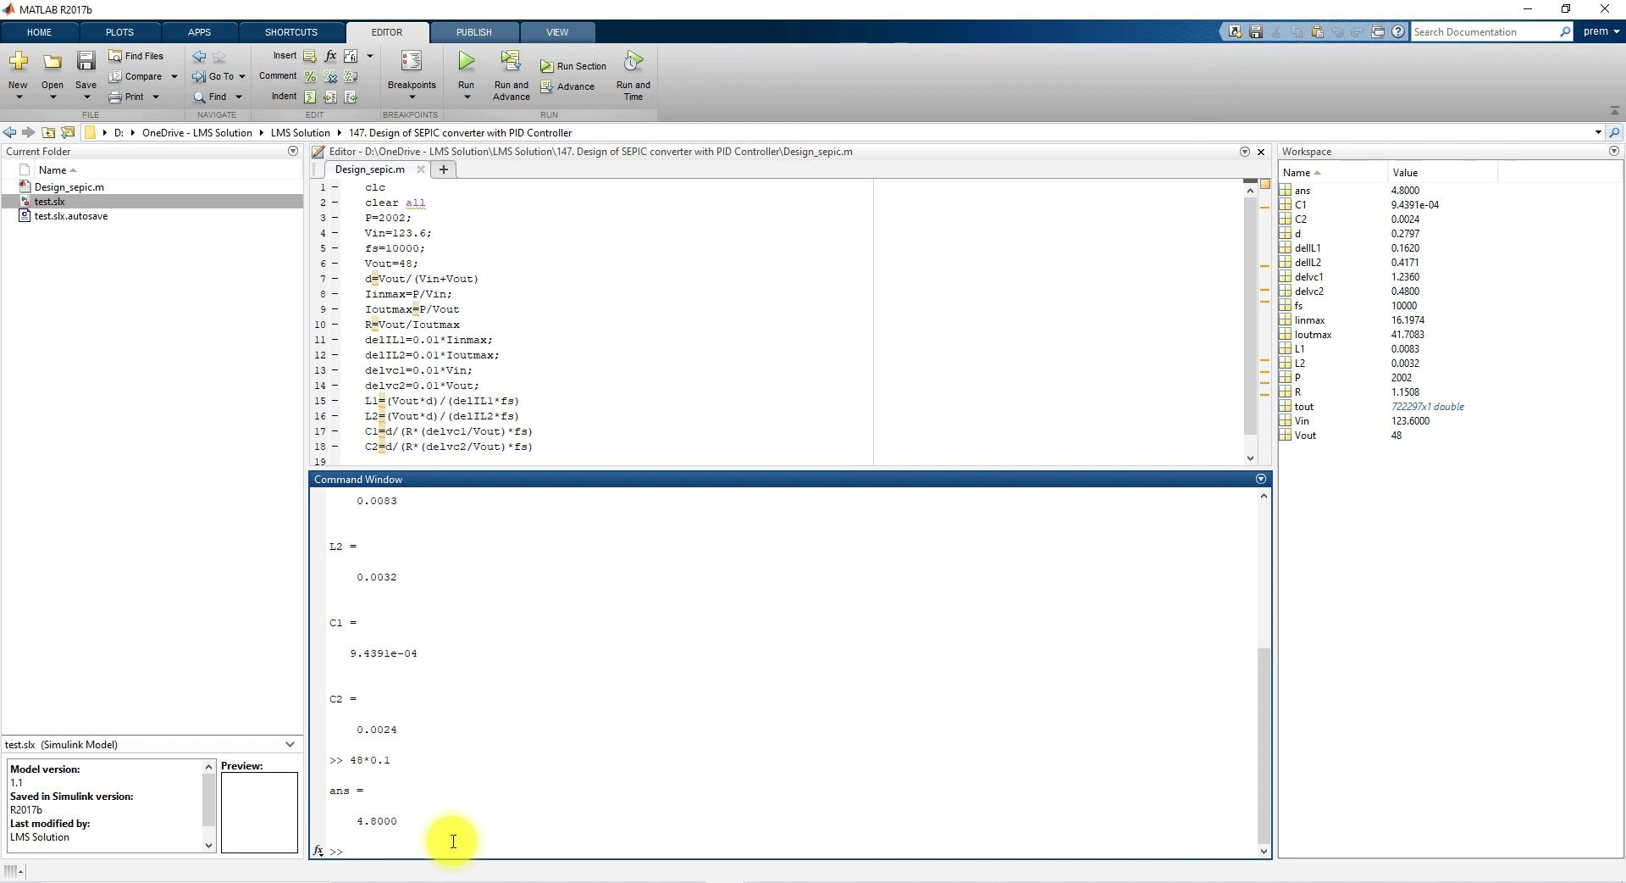
type("4.8")
key("Return")
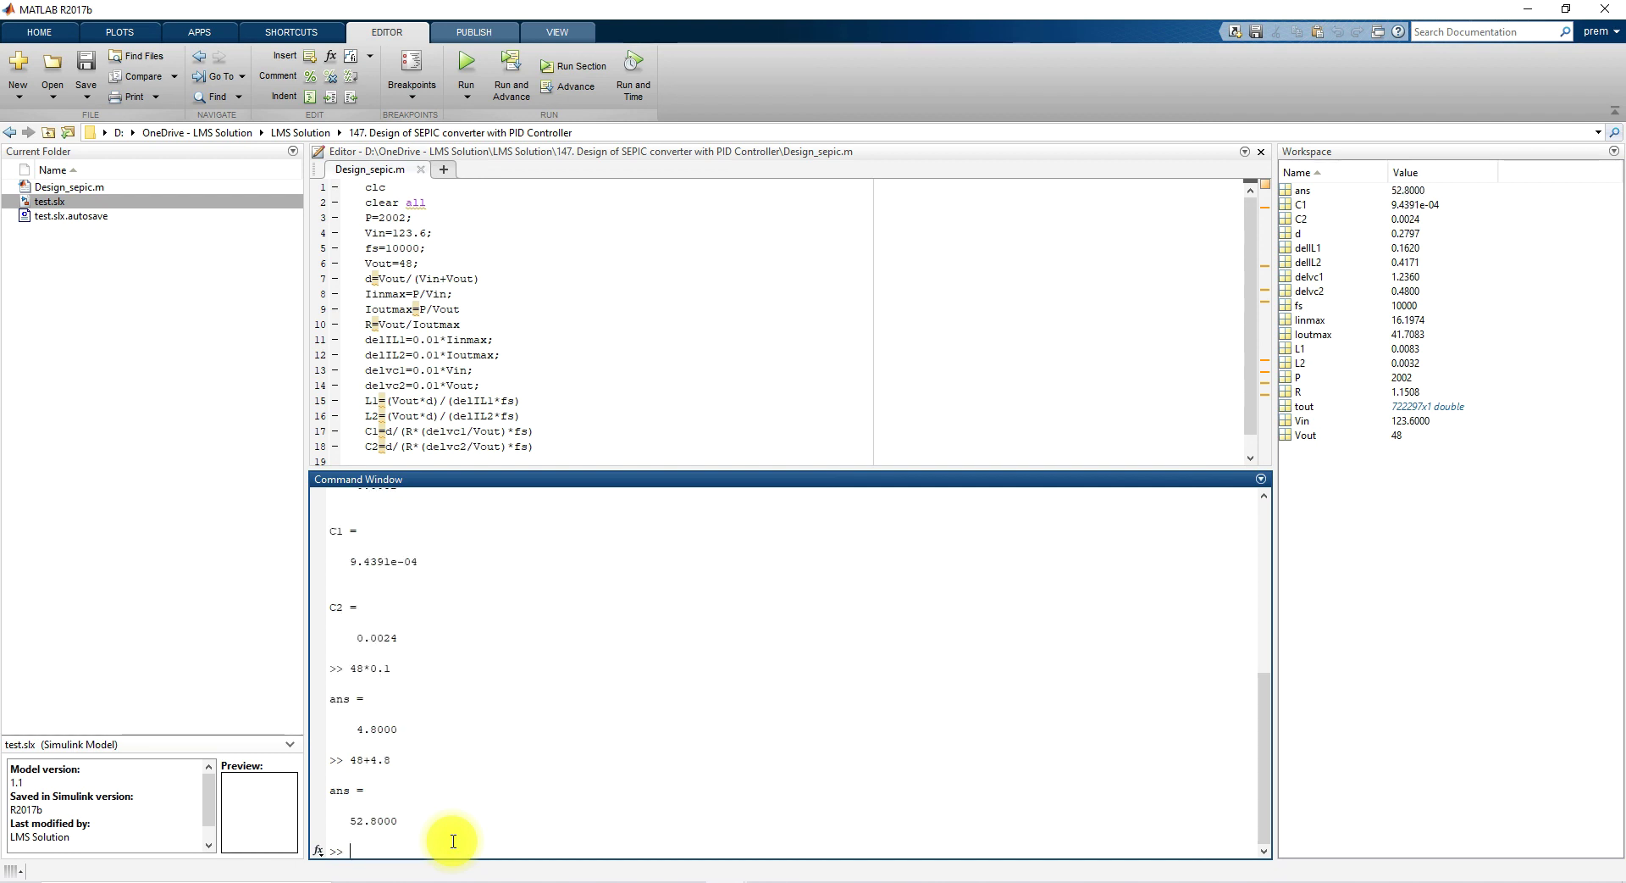
type("48-4.2")
key("Return")
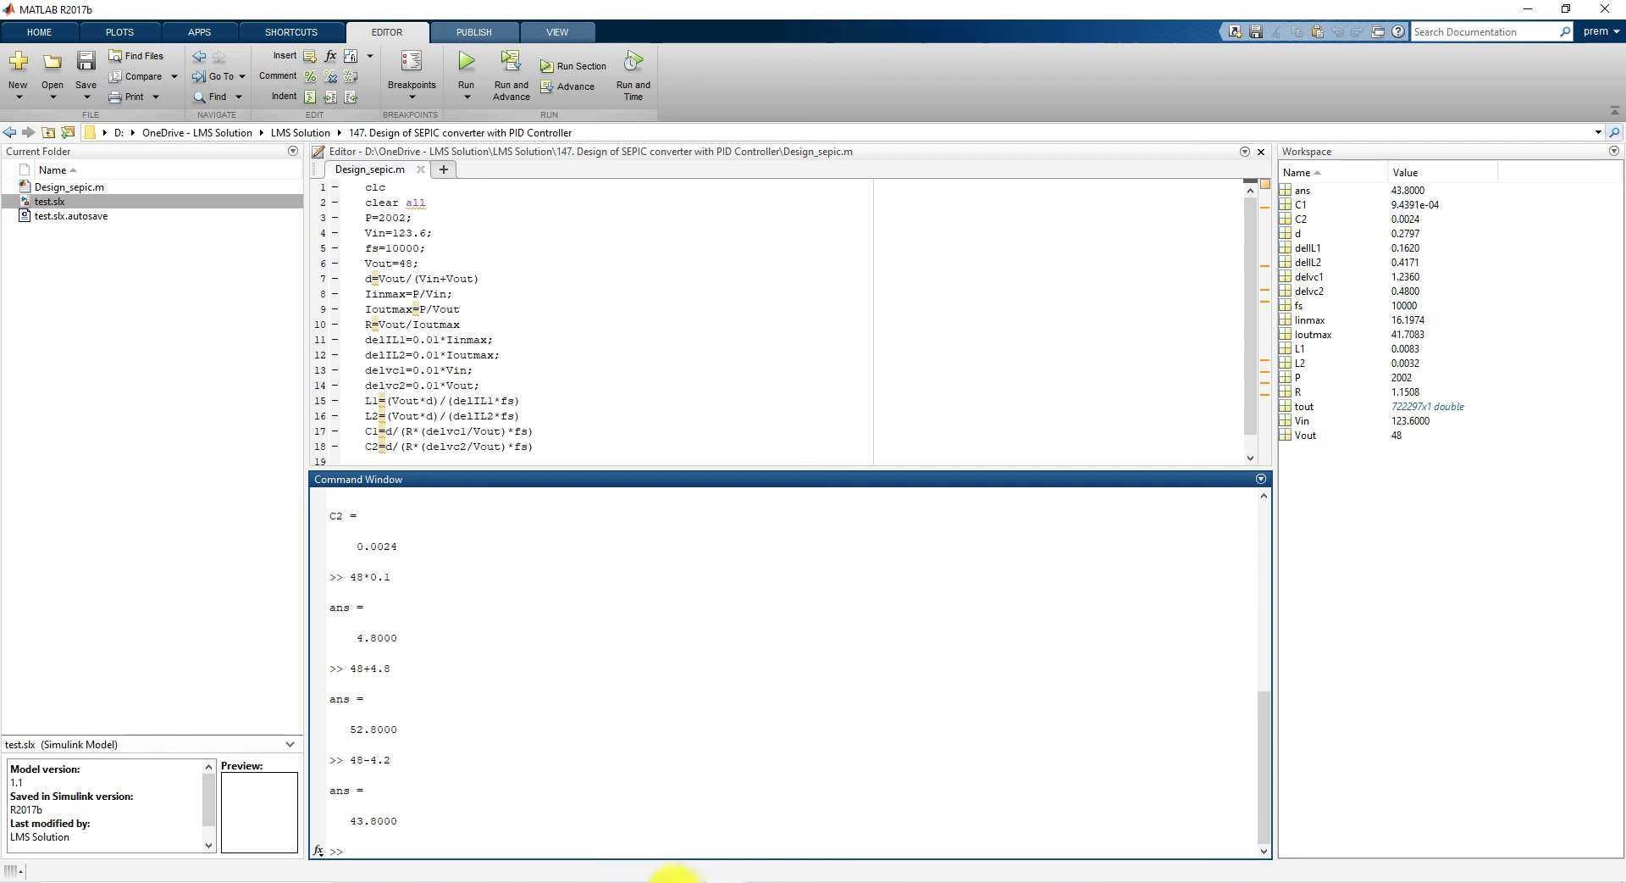
Step: Switch to the Simulink model, magnify the output-voltage ripple around 48 V in the Scope, and scale the axes back to fit
mouse_move(721, 879)
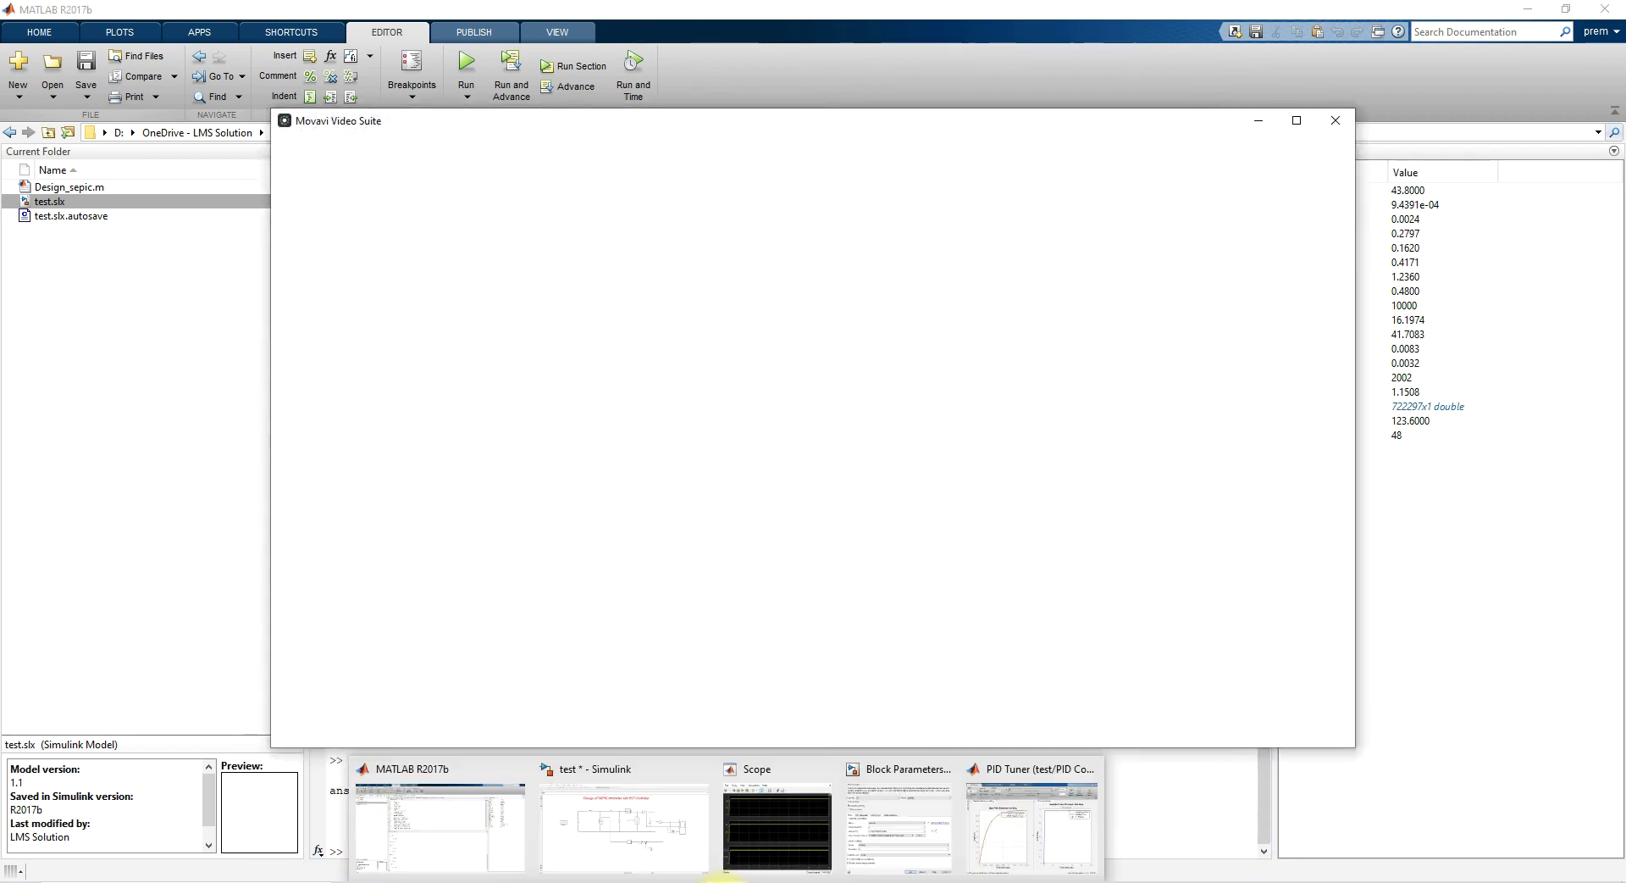
left_click(677, 818)
double_click(1362, 443)
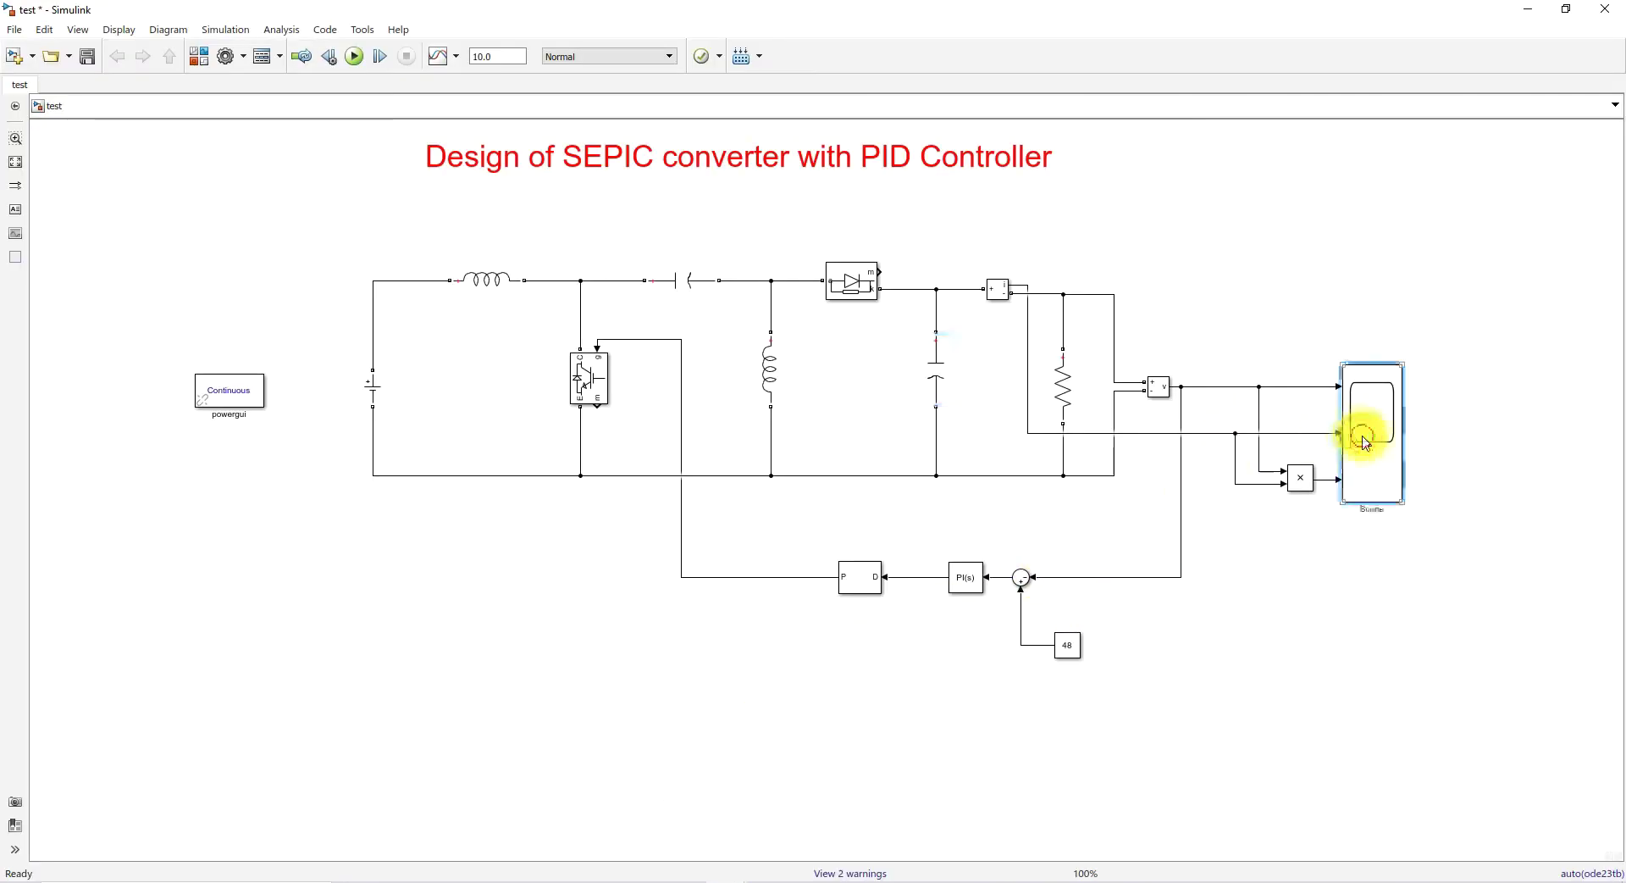
left_click_drag(1117, 118, 916, 124)
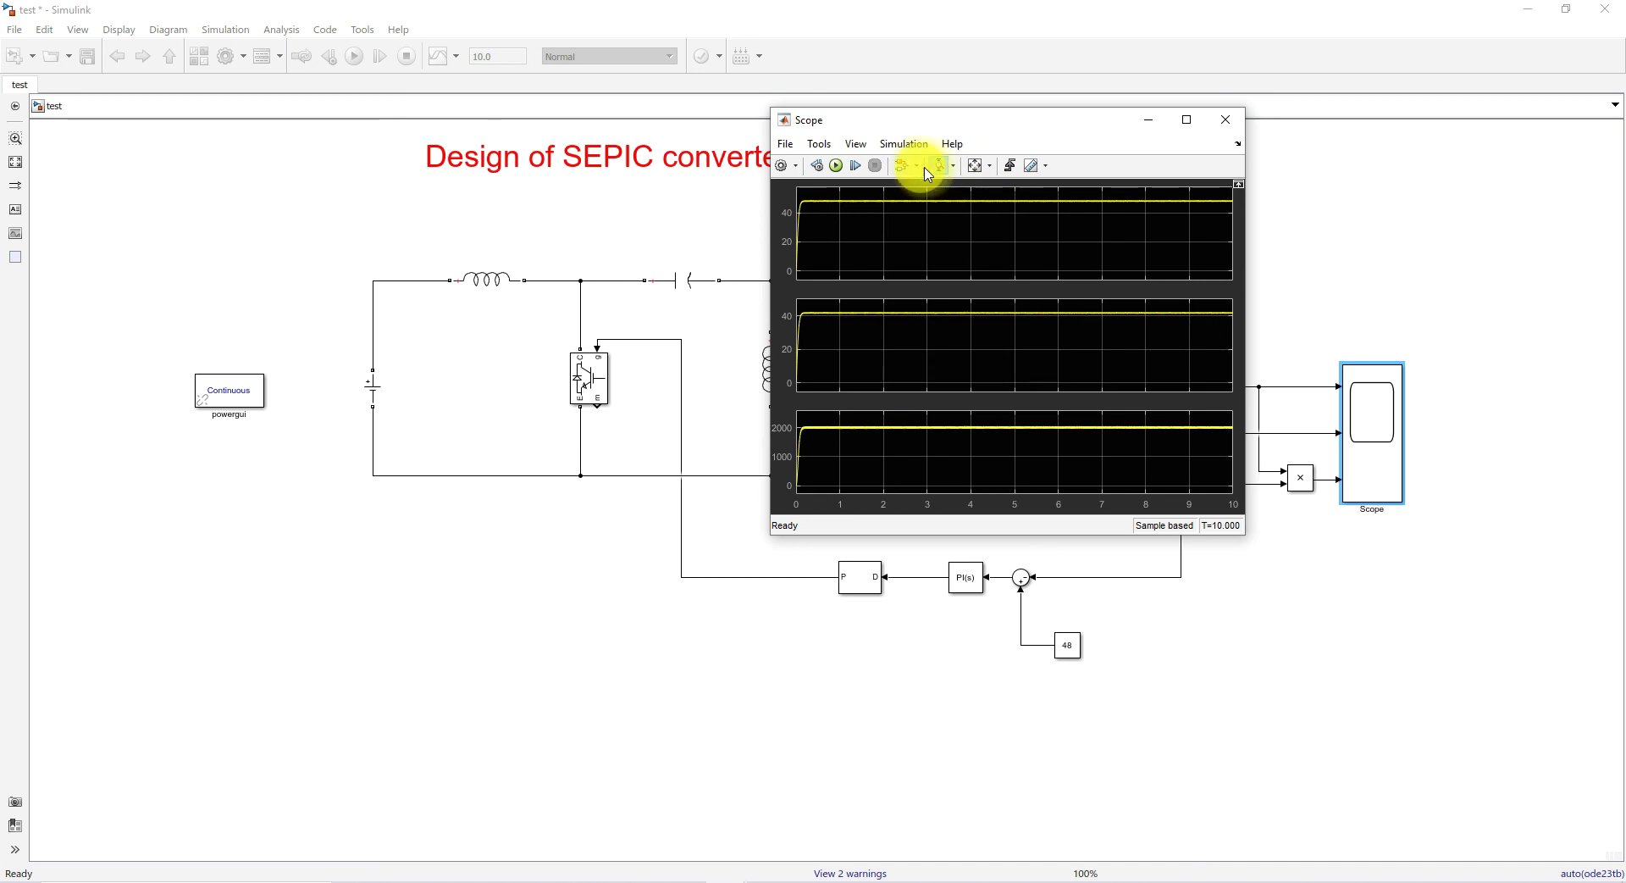
mouse_move(952, 189)
left_mouse_down()
mouse_move(937, 228)
mouse_move(942, 196)
left_mouse_up()
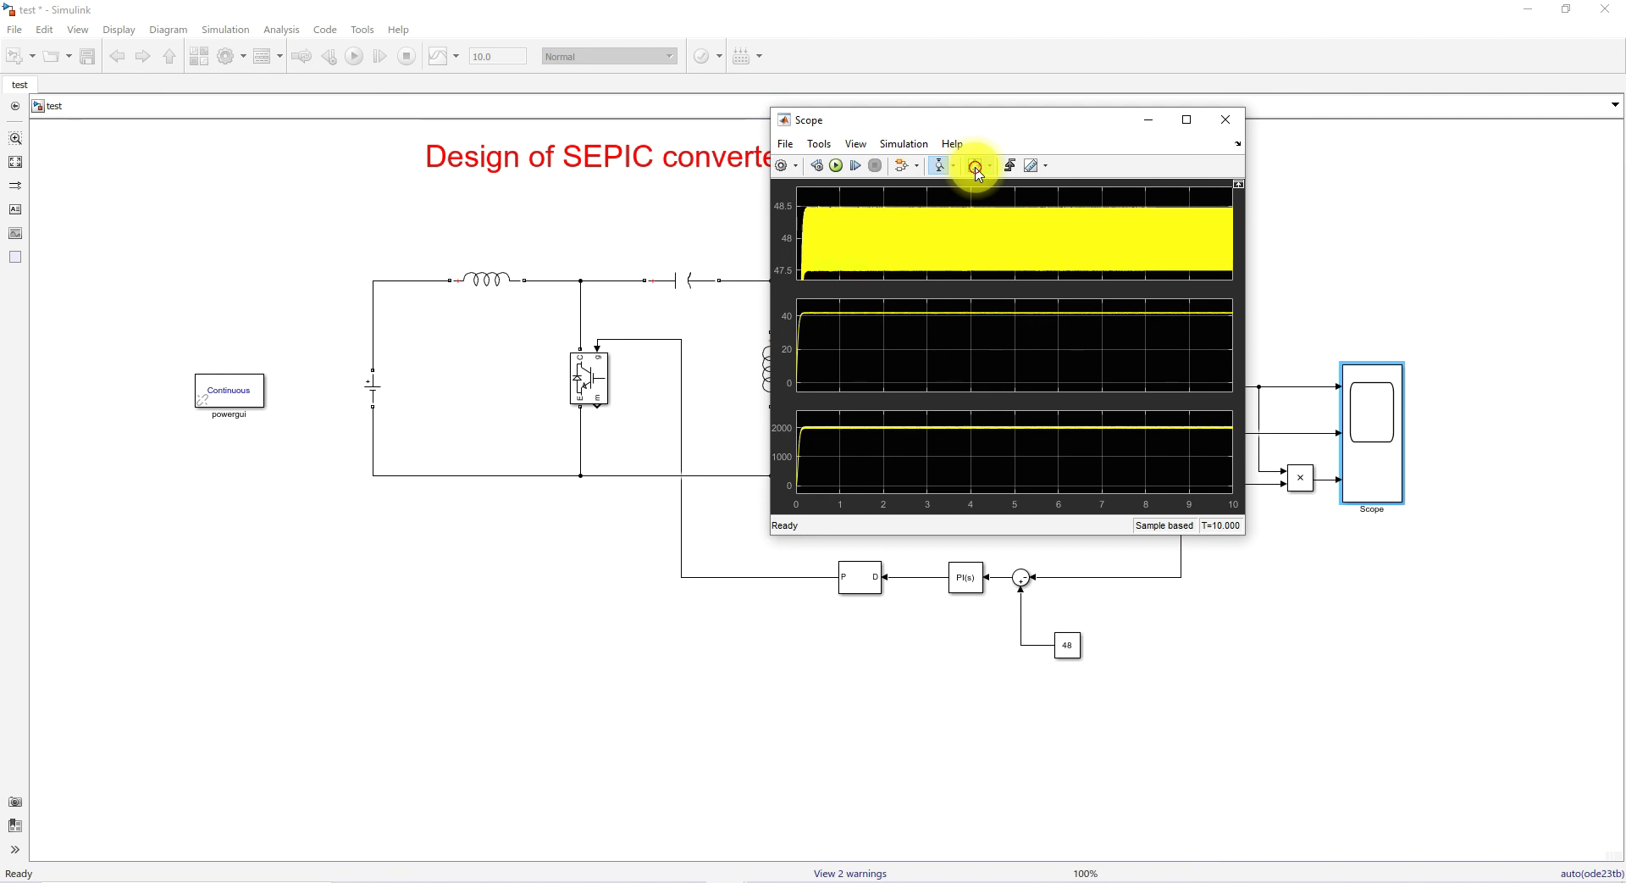
left_click(977, 171)
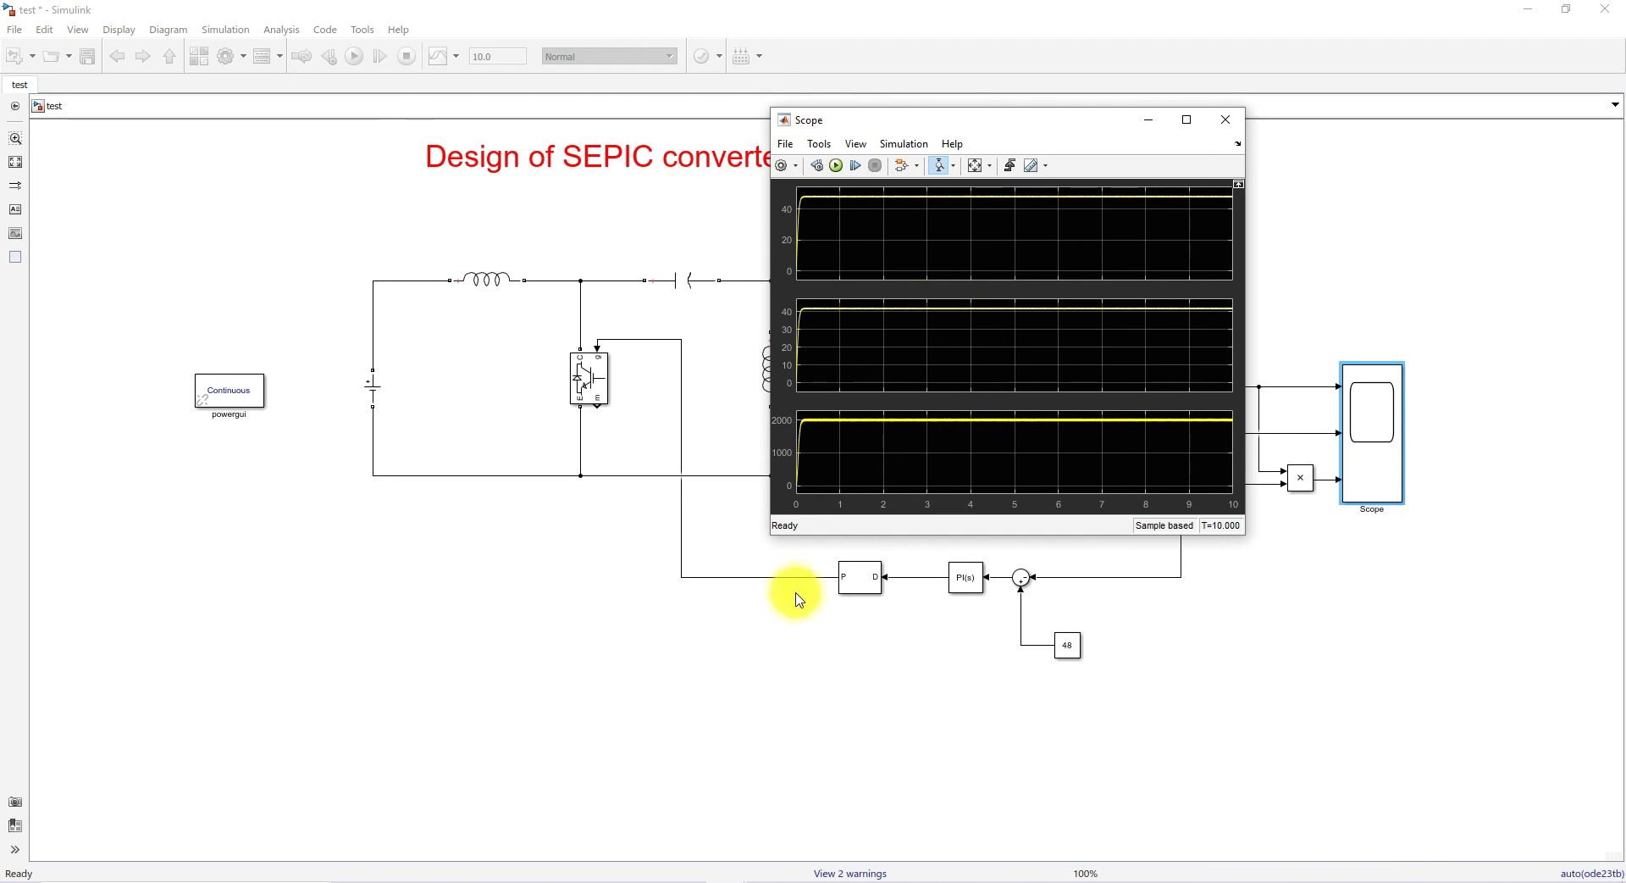
Step: Replace the constant 48 reference with a flipped Step block connected to the sum block's reference input
left_click(859, 730)
double_click(1074, 703)
type("step")
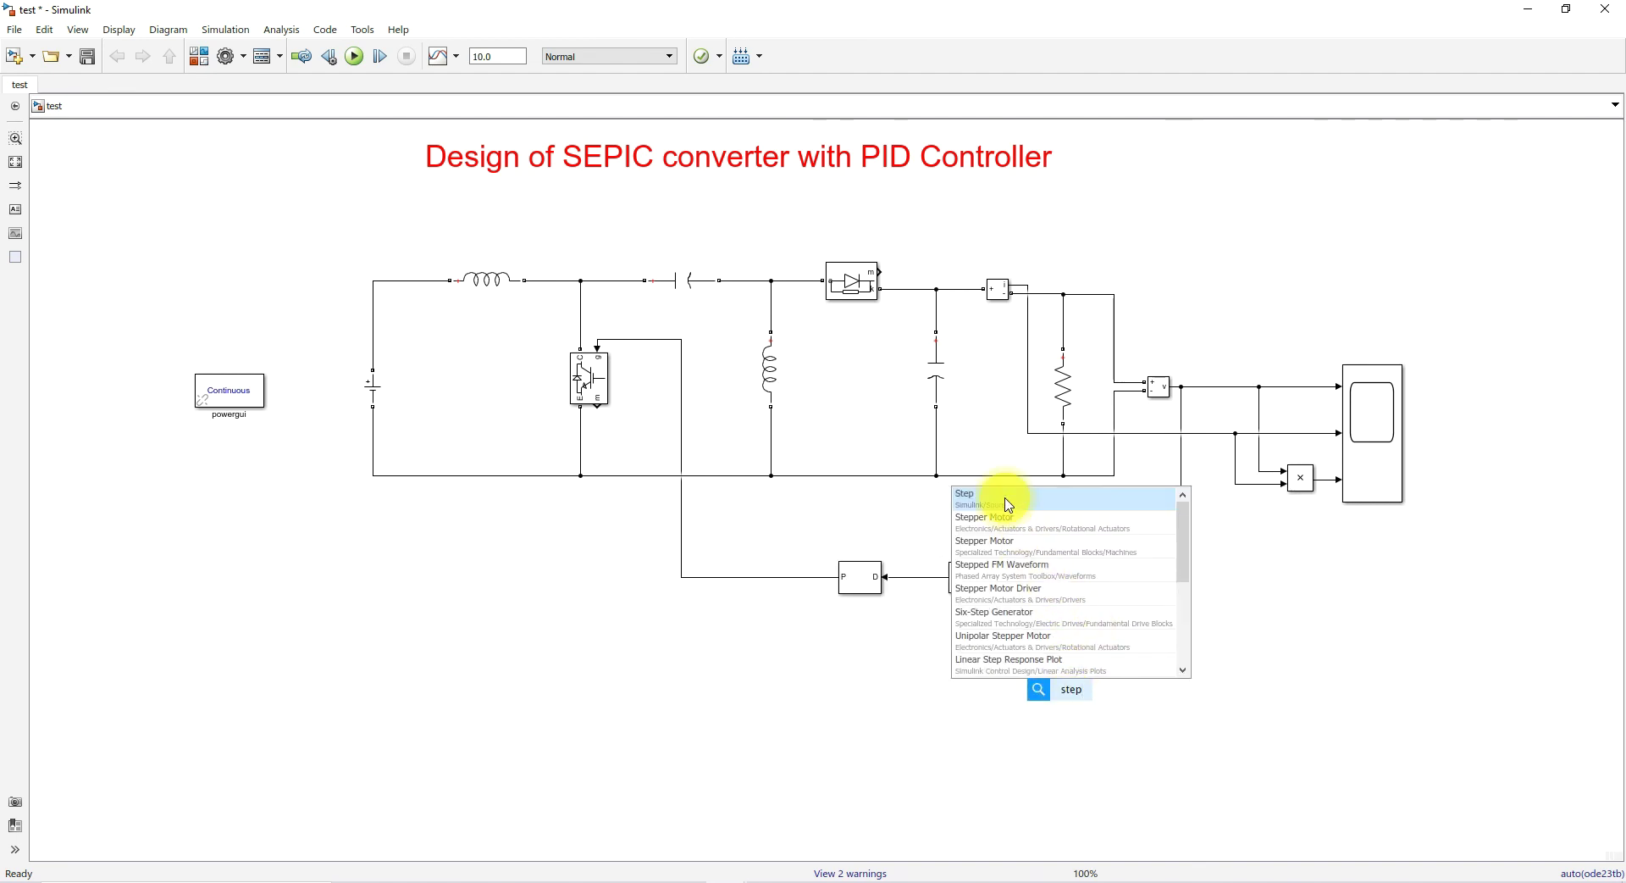
left_click(1005, 499)
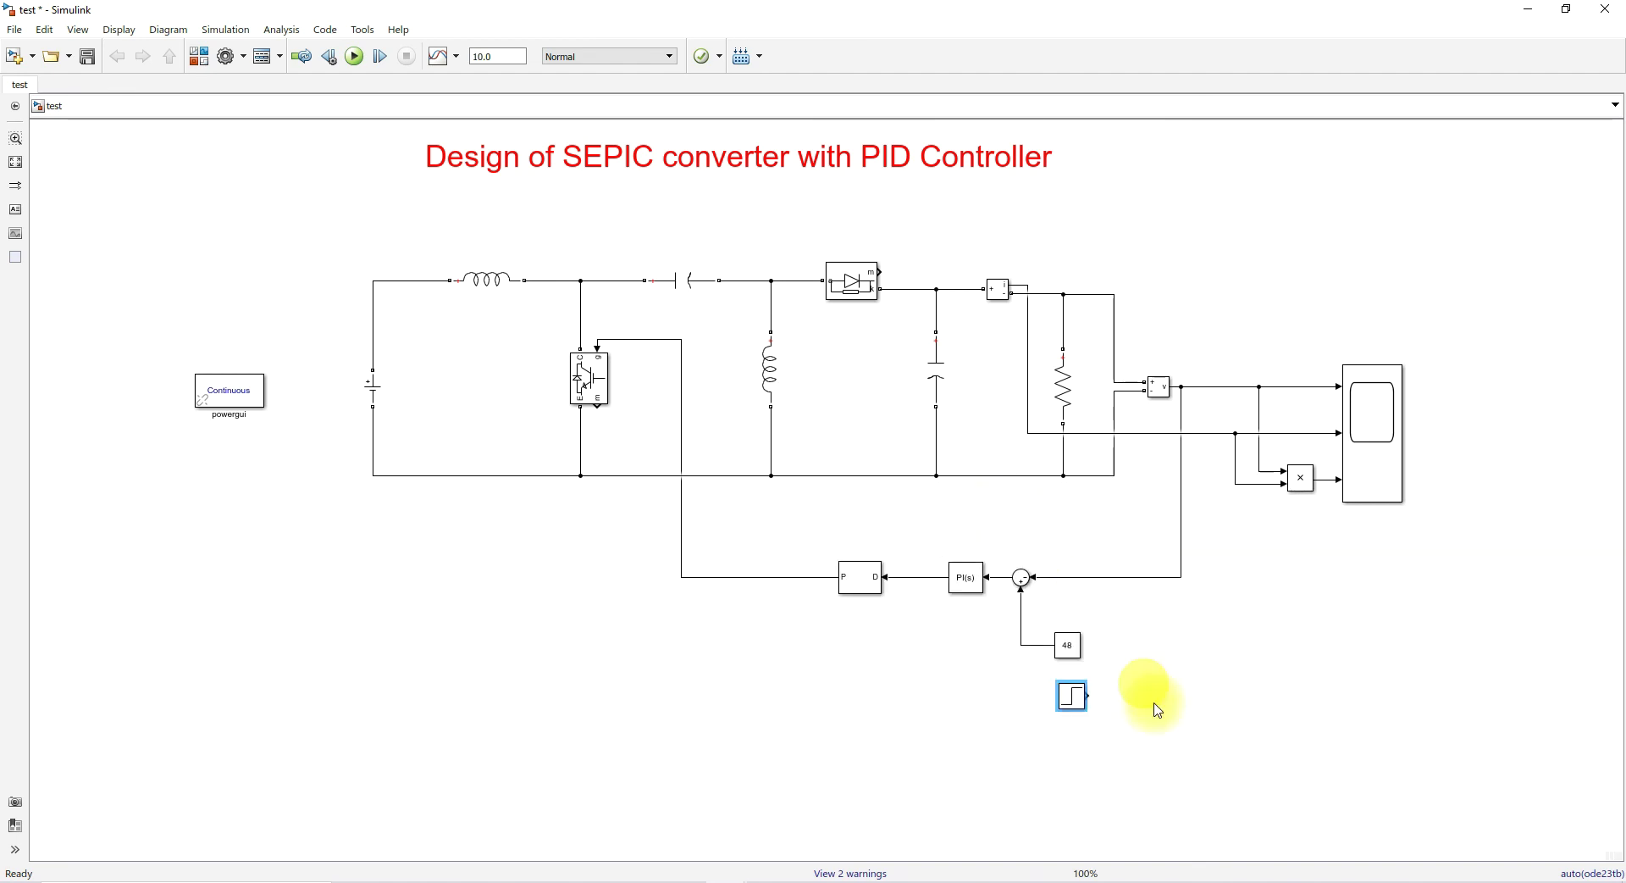
left_click(1068, 646)
key("Delete")
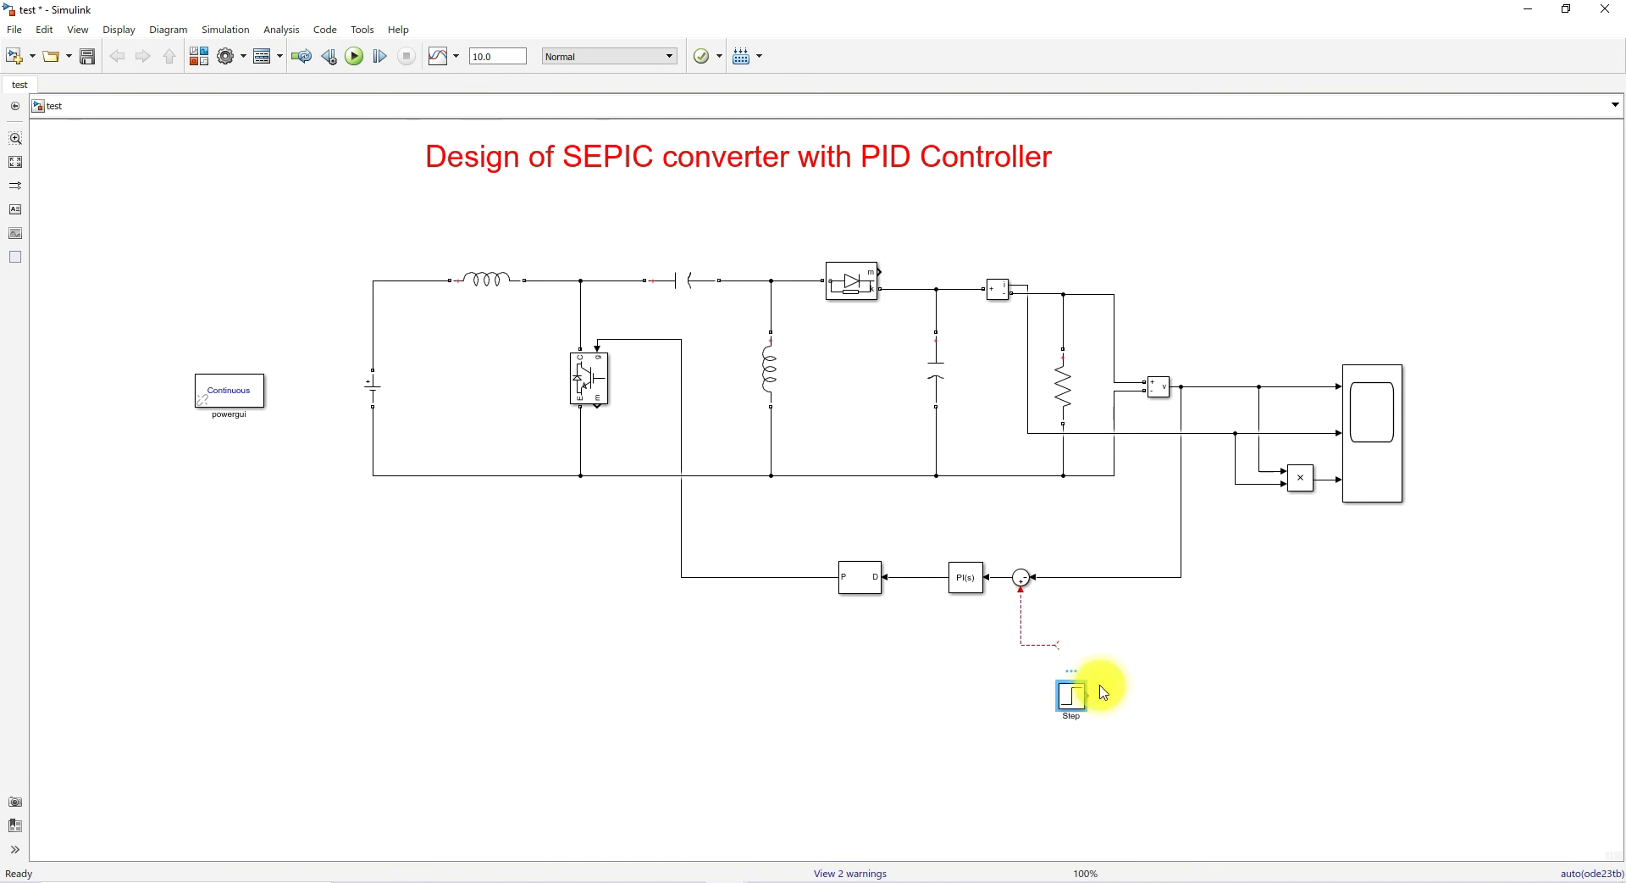
key("ctrl+r")
left_click_drag(1072, 693, 1083, 649)
Step: Configure the Step block with initial value 48, final value 24 and step time 5
double_click(1068, 644)
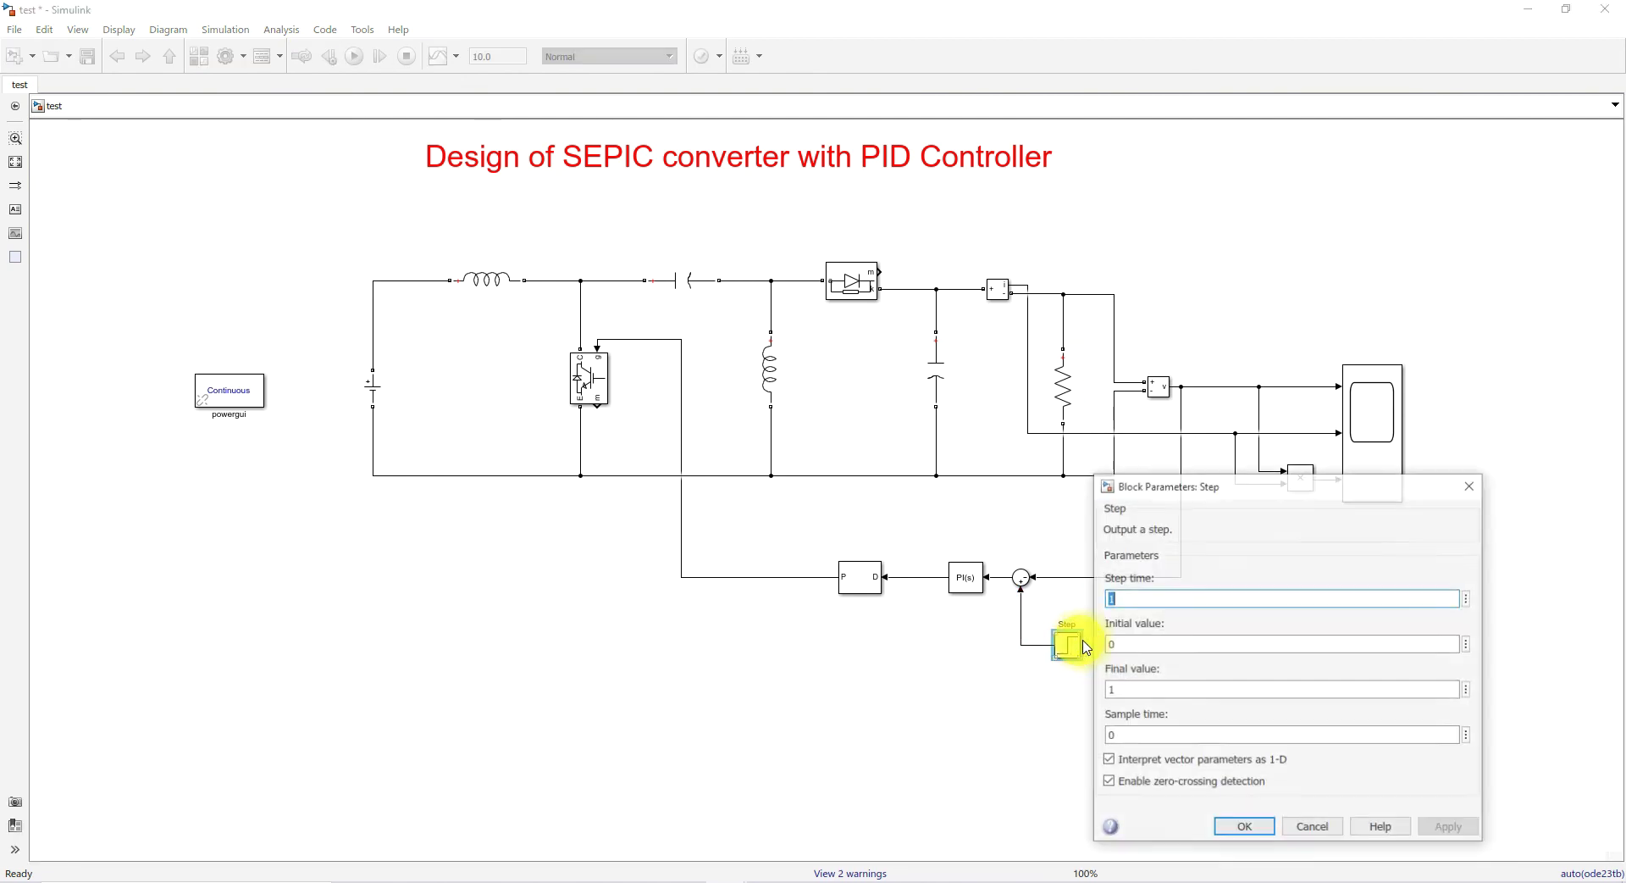
double_click(1147, 642)
type("48")
double_click(1147, 689)
type("24")
double_click(1131, 598)
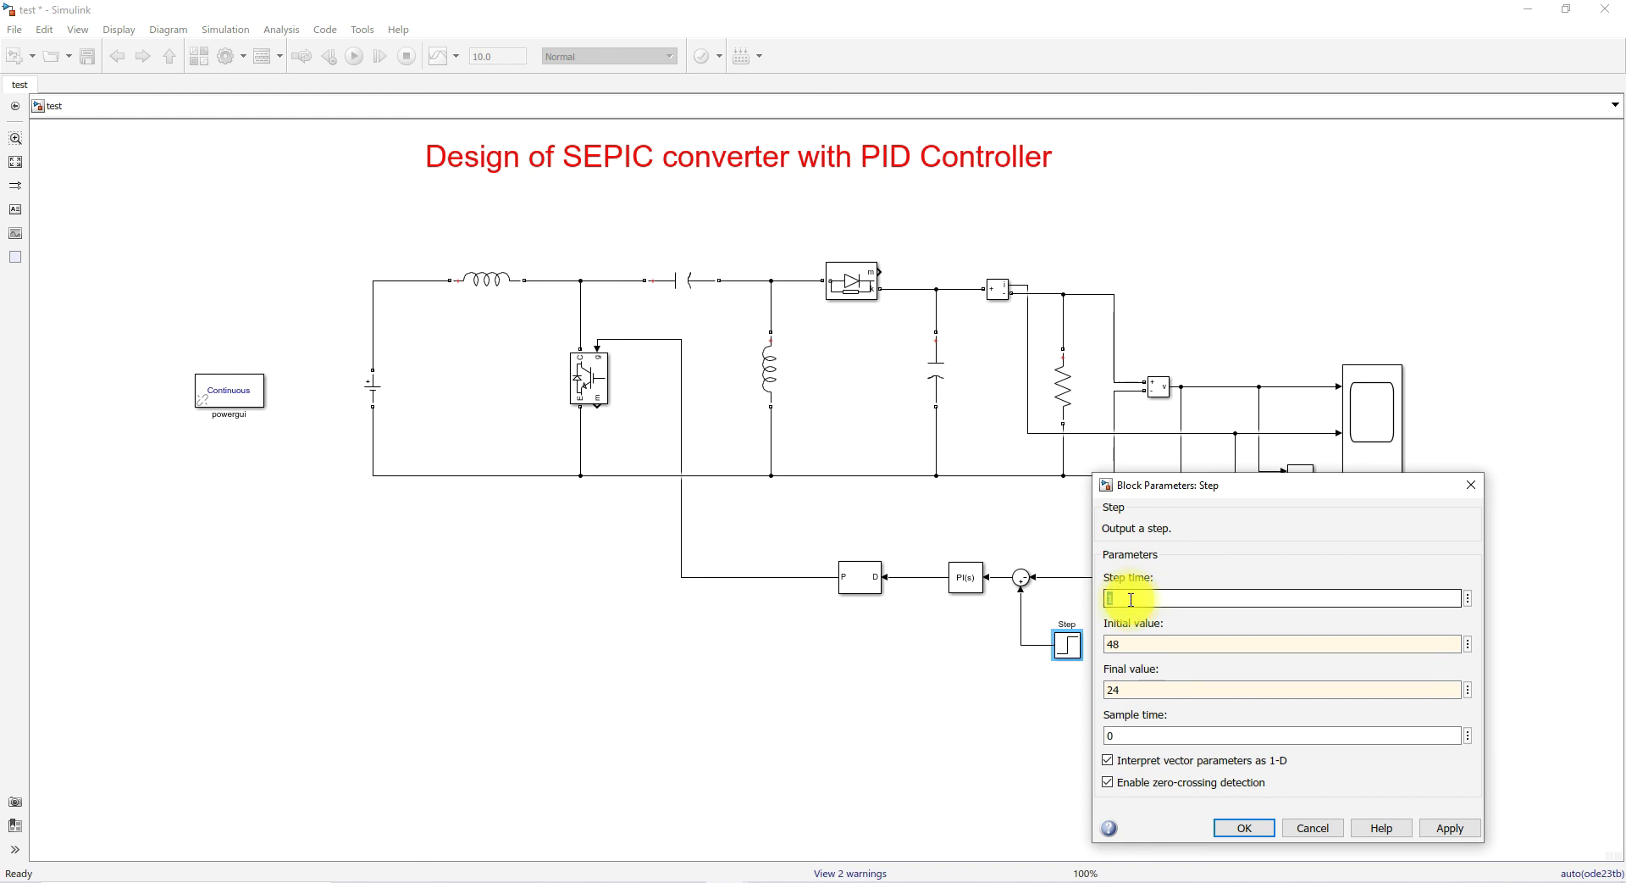
type("5")
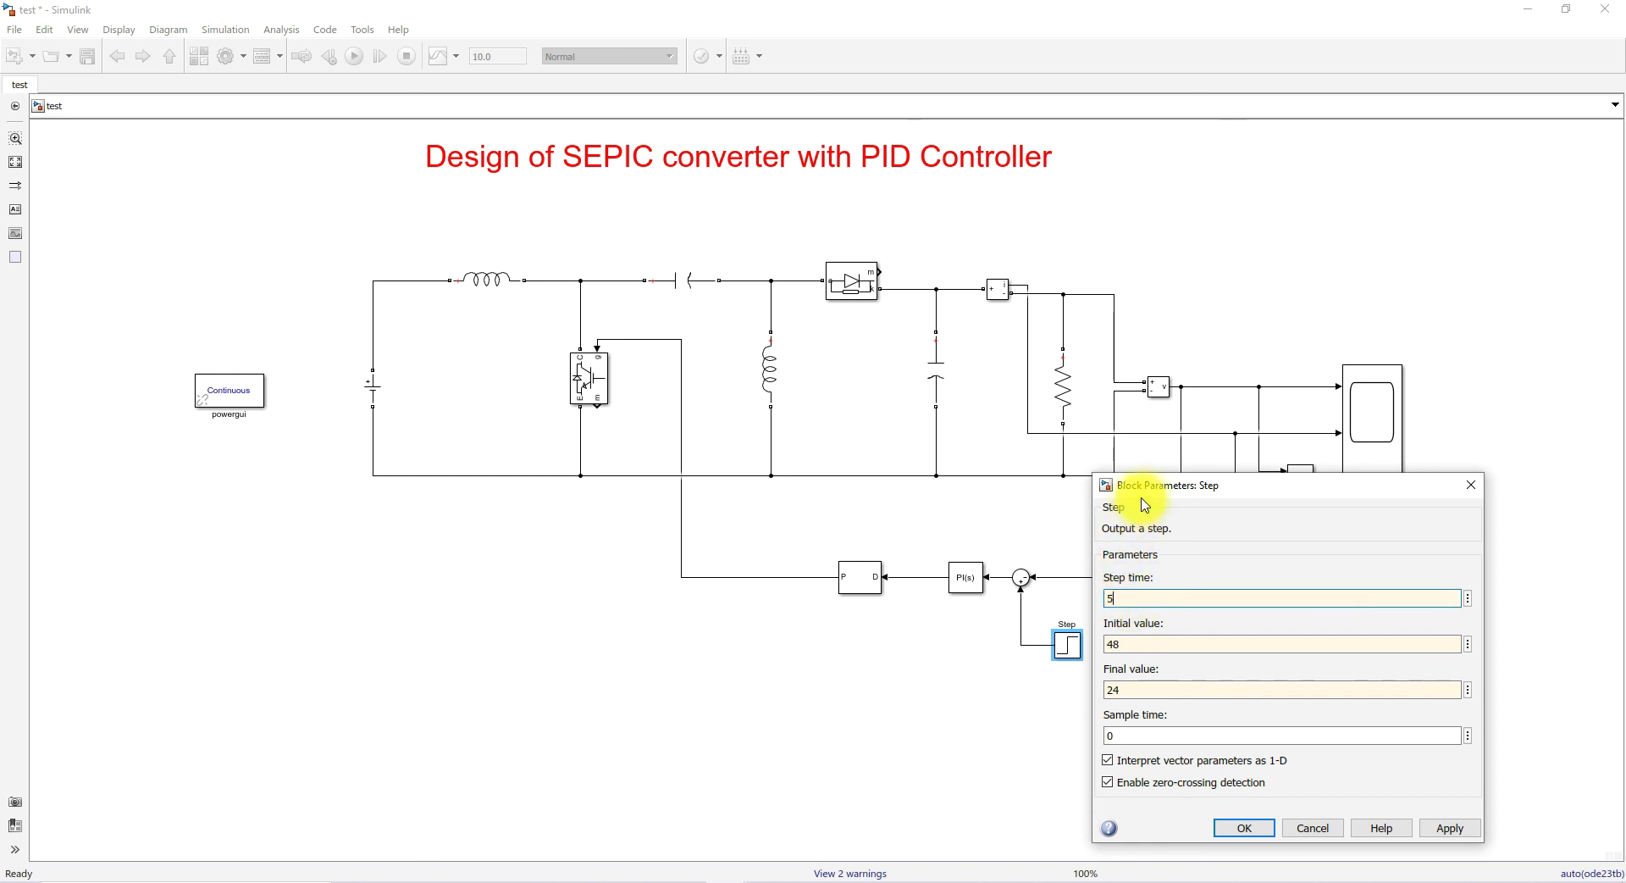
left_click_drag(1140, 488, 1129, 333)
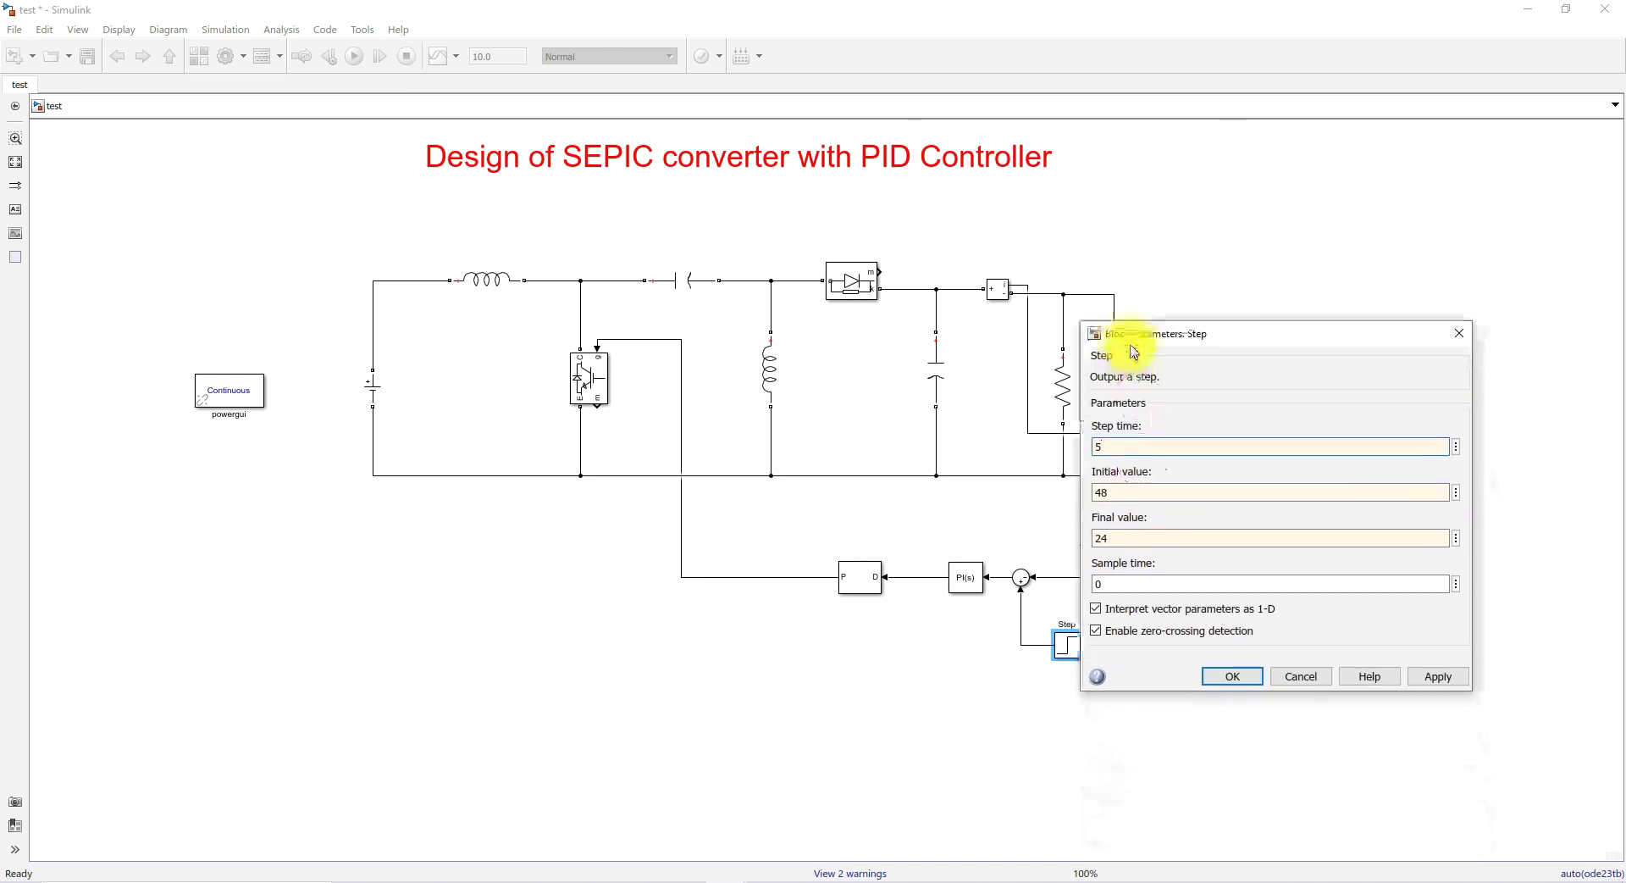
left_click(1232, 675)
Step: Run the simulation from the Scope with the stepped reference and magnify the output voltage around 24 V
left_click(1388, 493)
double_click(1387, 493)
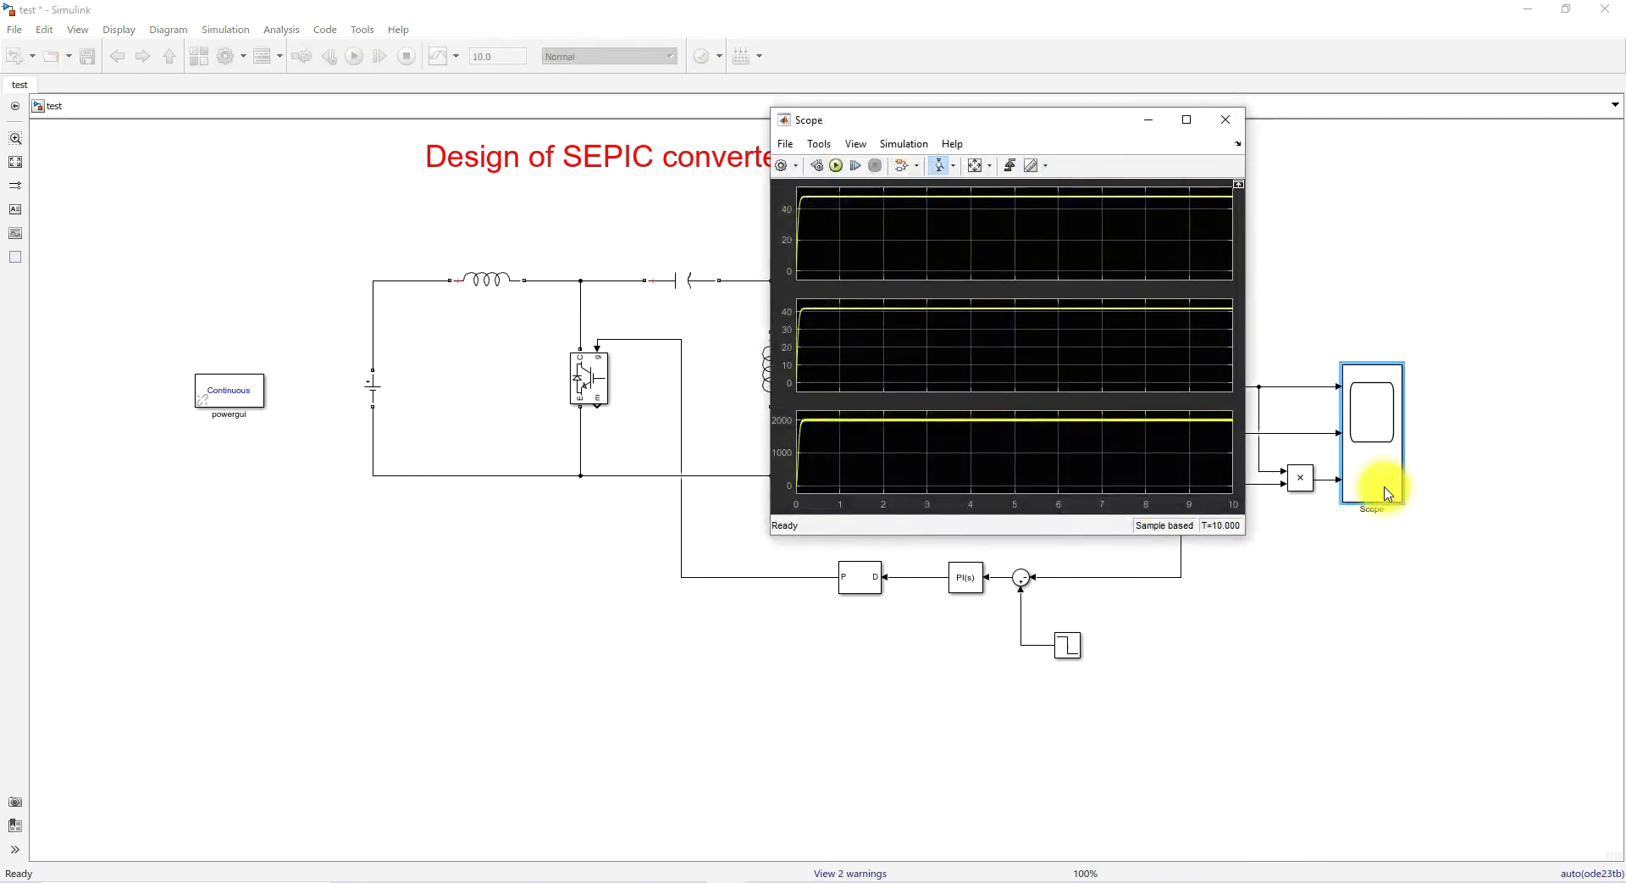
left_click(837, 169)
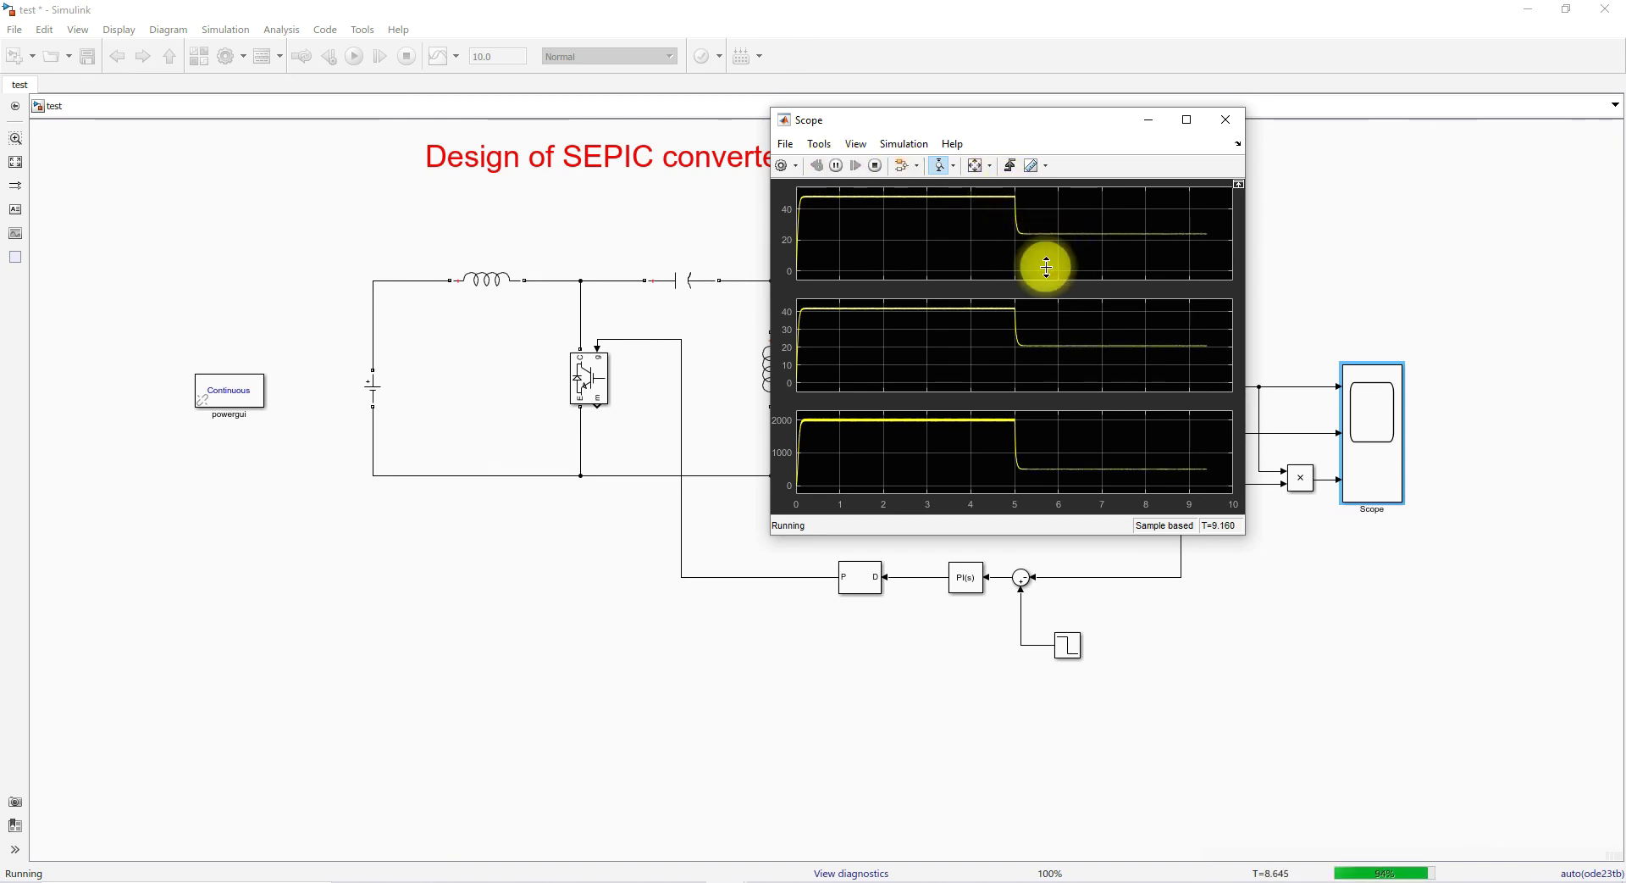
left_click_drag(1103, 243, 1107, 225)
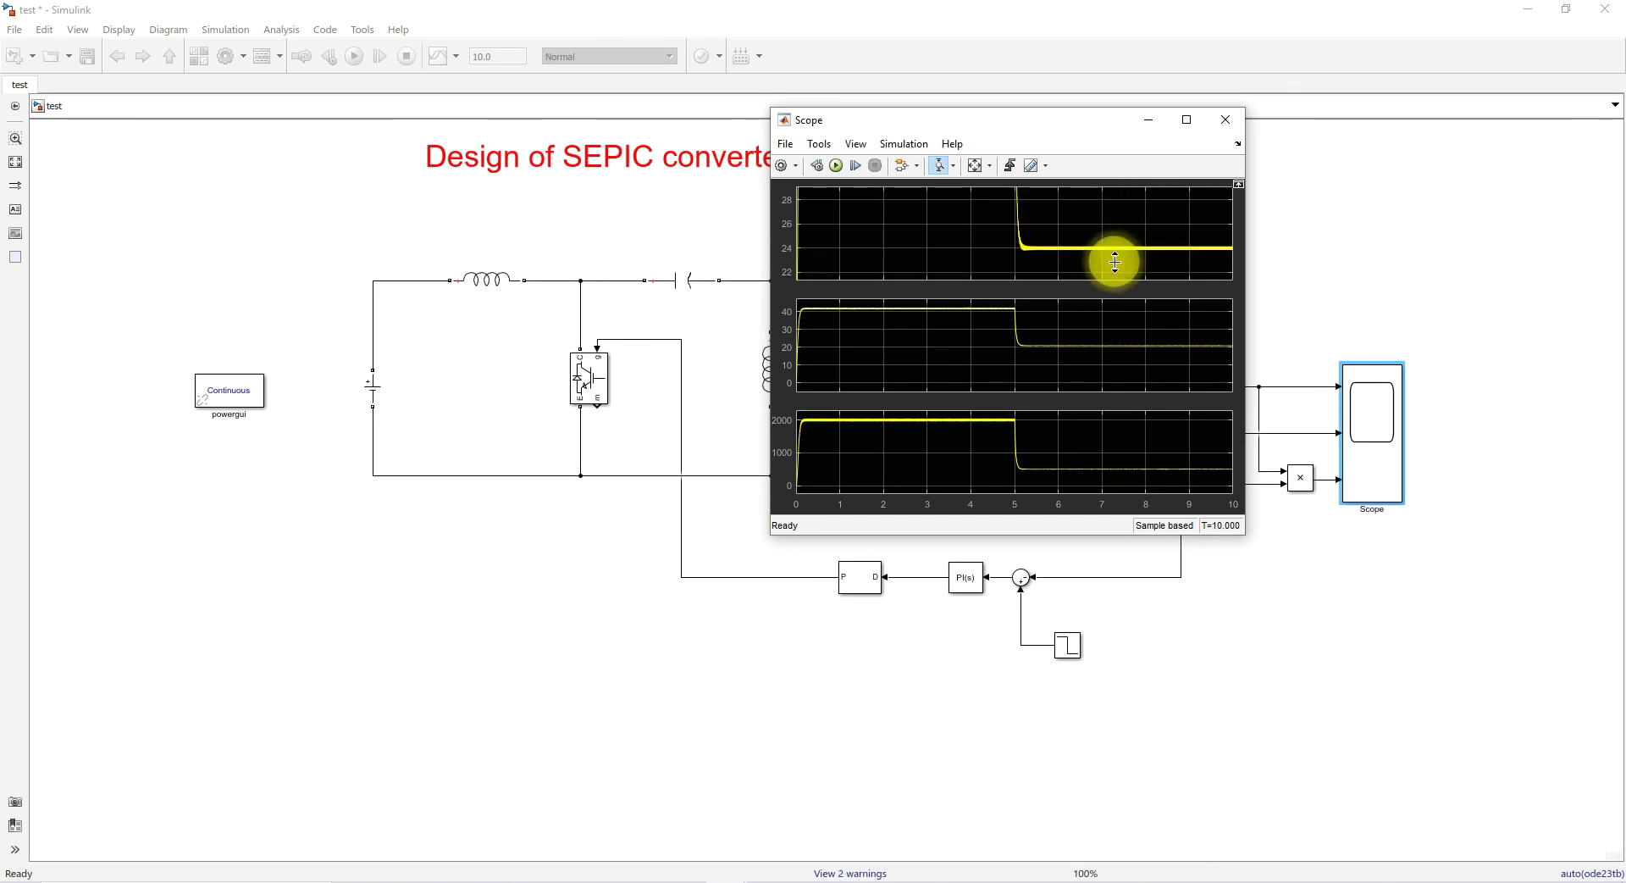